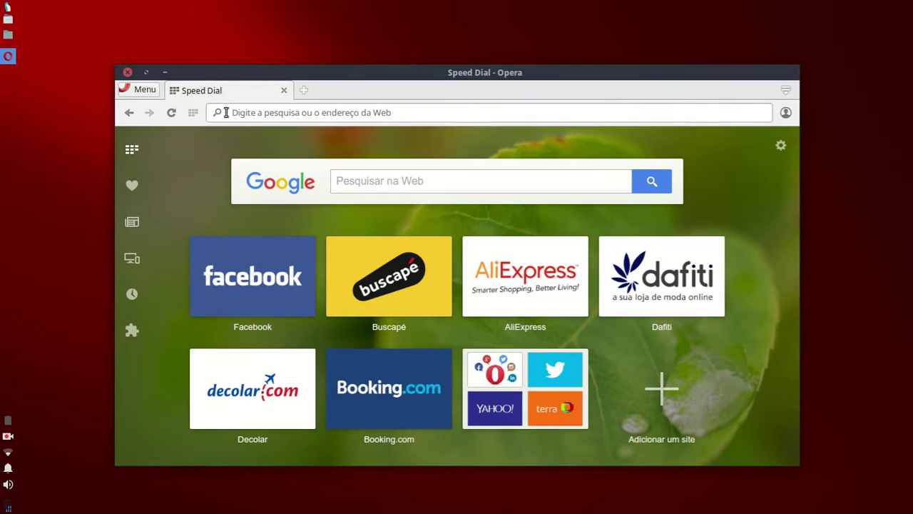
Maximize the browser window and open its settings page (Configurações).
left_click(146, 72)
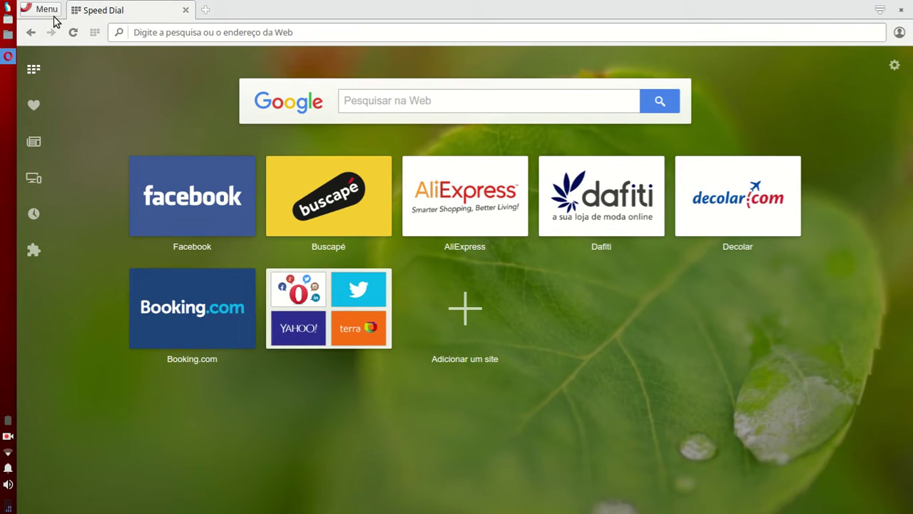
left_click(48, 10)
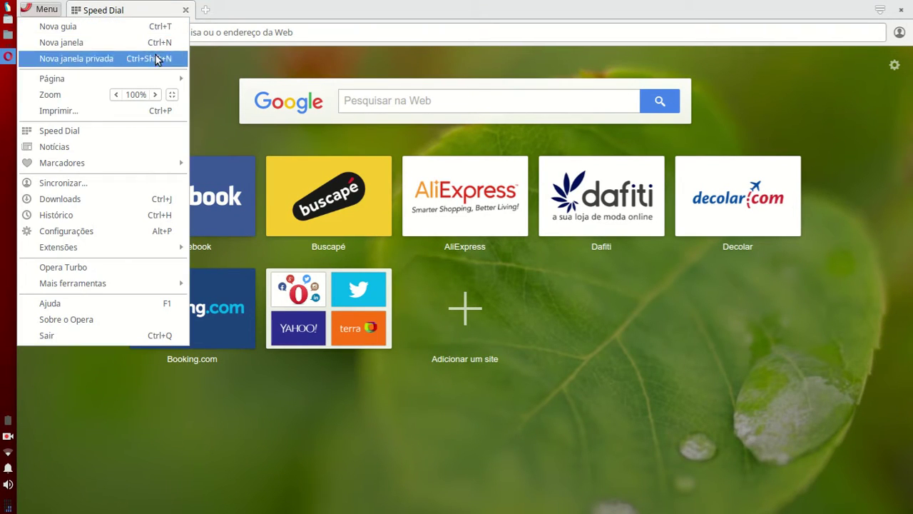
mouse_move(145, 241)
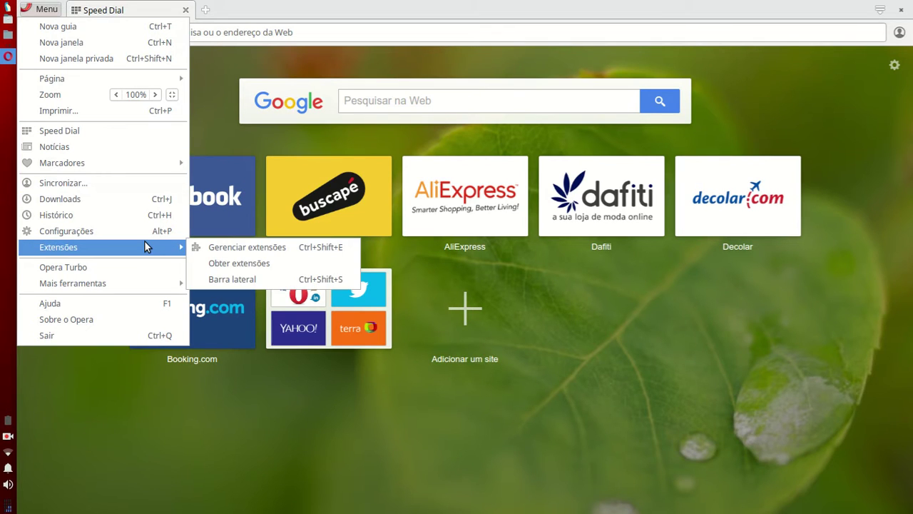
left_click(150, 230)
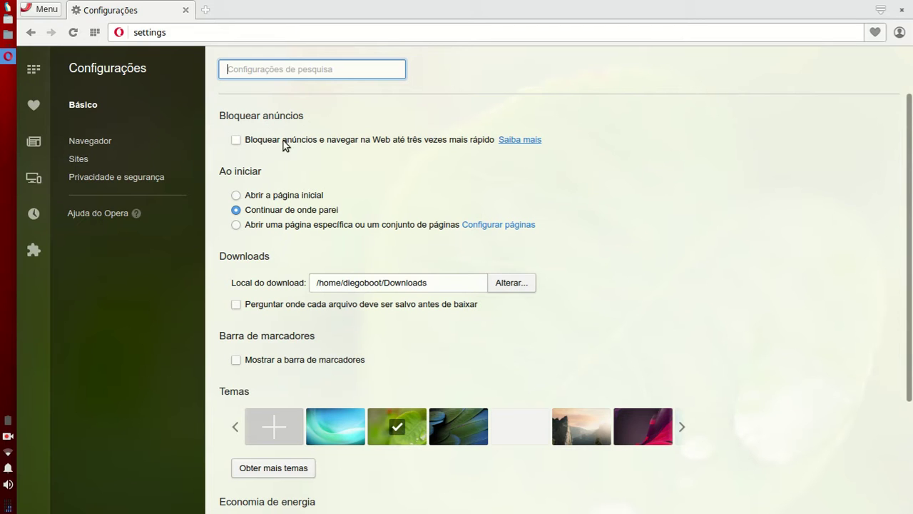
Try the start-page option, return startup to "Continuar de onde parei", and open the download folder chooser and cancel it.
left_click(290, 199)
left_click(291, 207)
left_click(432, 283)
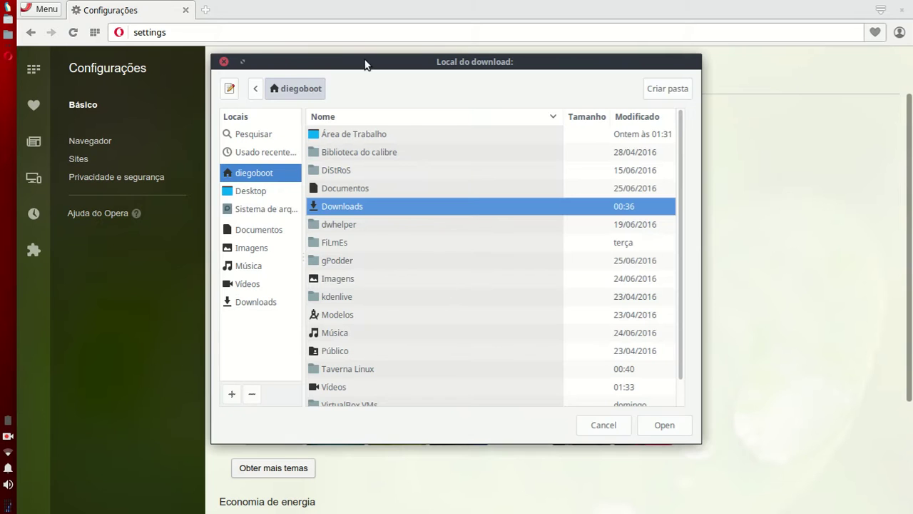
left_click_drag(365, 64, 401, 70)
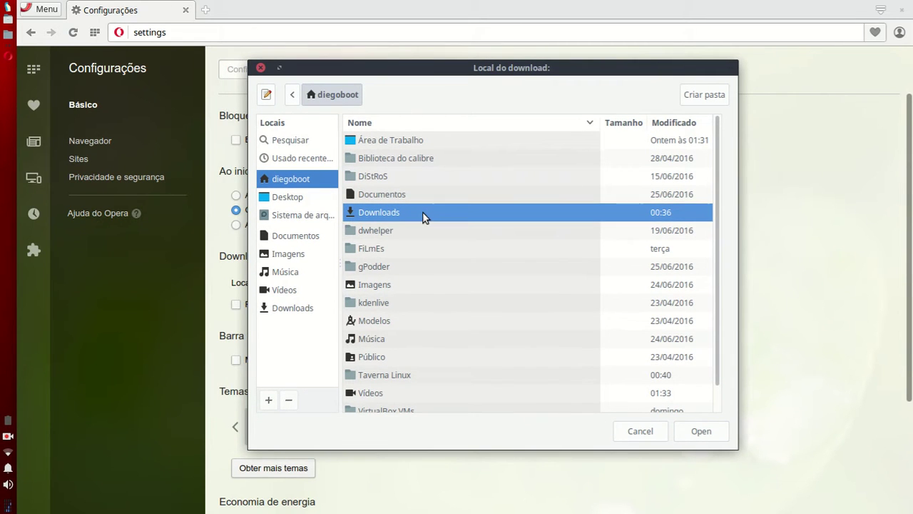
left_click(640, 431)
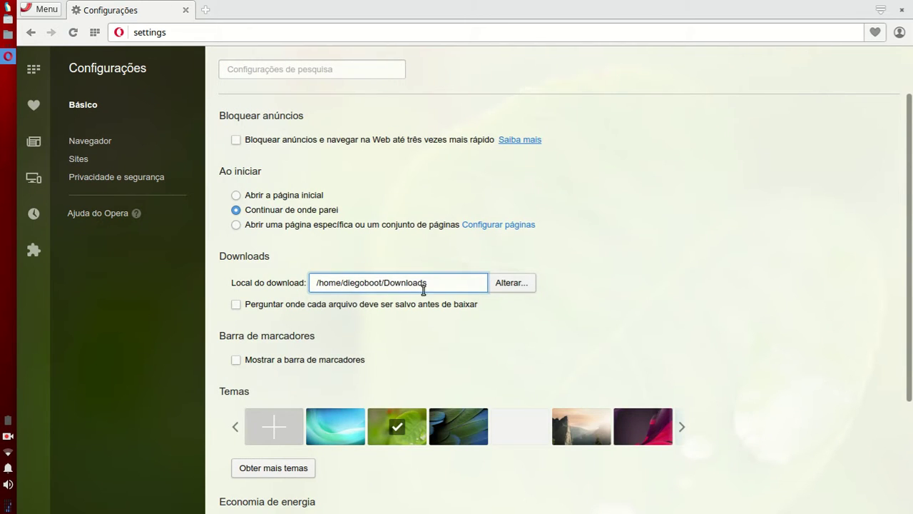
Try the option to ask where each download is saved and the bookmarks bar option, switching each back off.
left_click(302, 304)
left_click(264, 306)
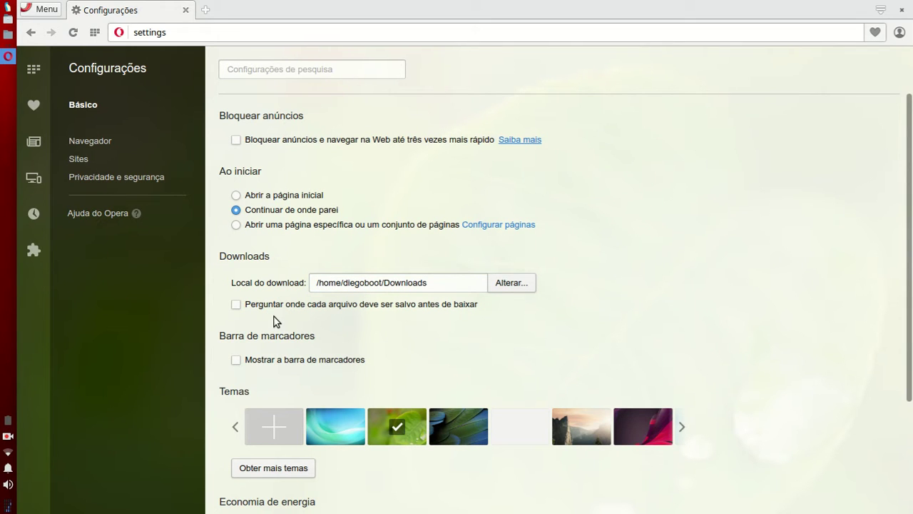
left_click(324, 362)
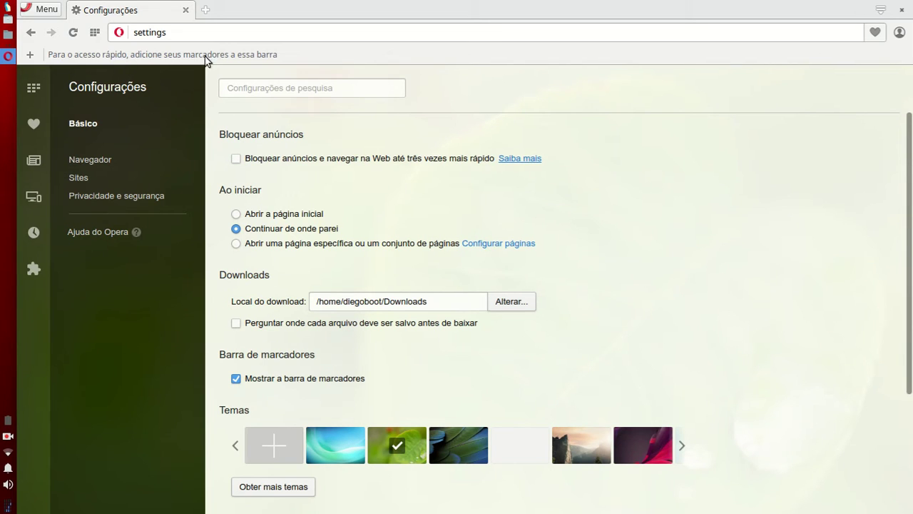
left_click(321, 379)
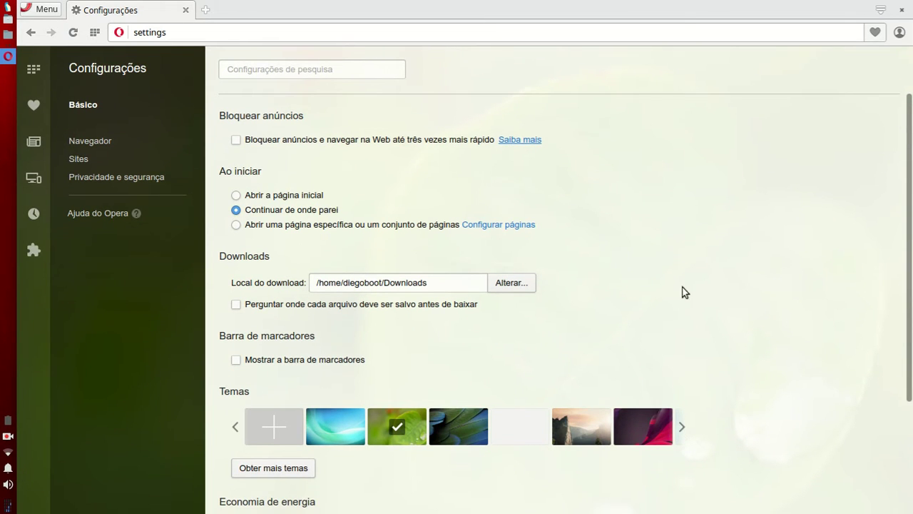
Try out the built-in themes one after another, ending with the brown mountain peaks theme.
scroll(820, 312, "down", 3)
left_click(345, 268)
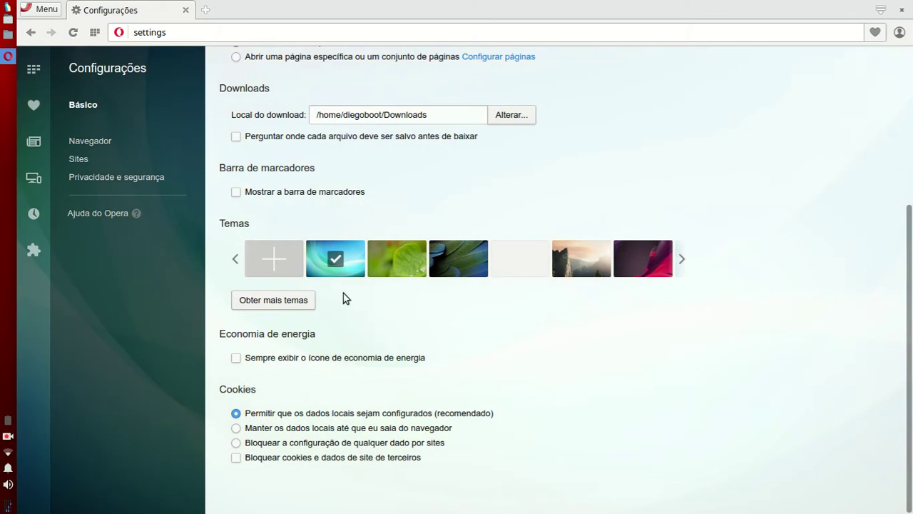
left_click(451, 266)
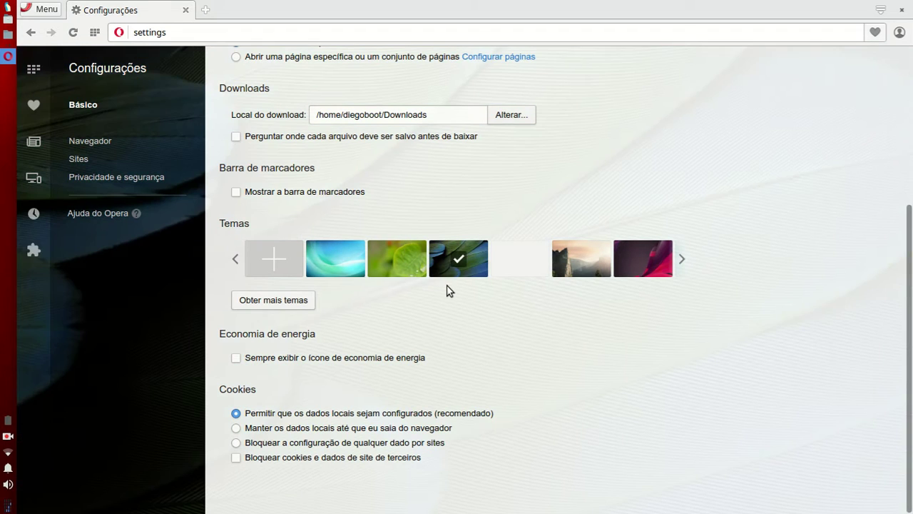
left_click(505, 268)
left_click(581, 273)
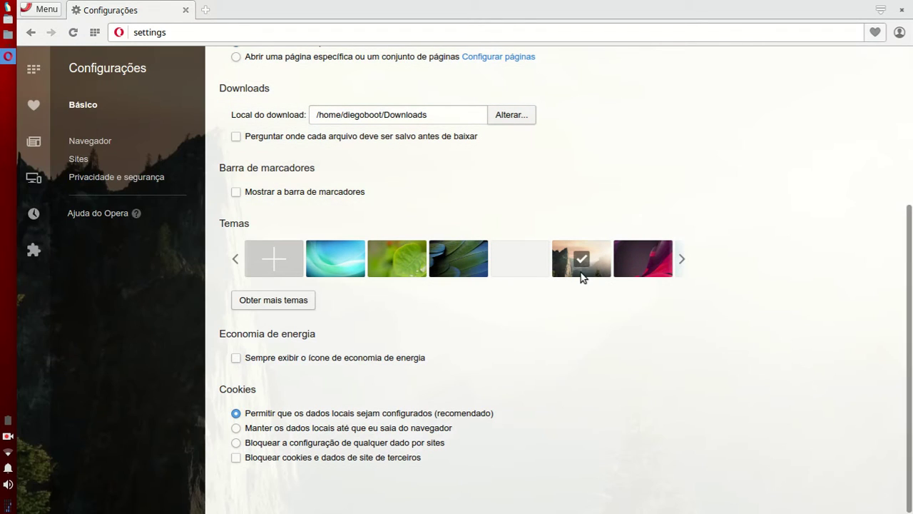
left_click(629, 268)
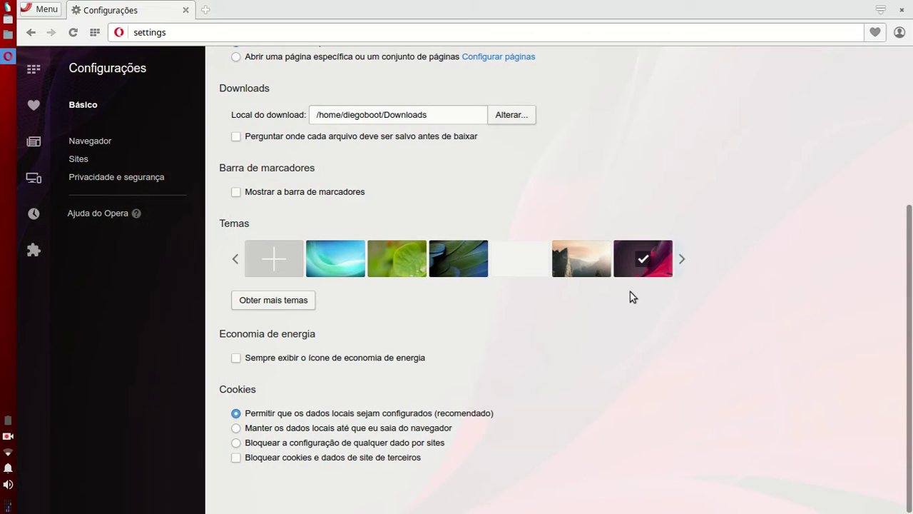
left_click(681, 259)
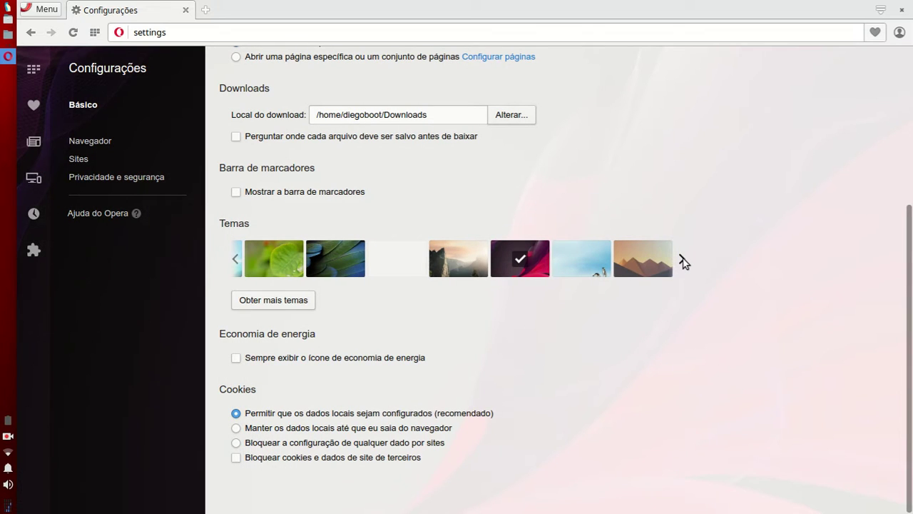
left_click(598, 272)
left_click(646, 265)
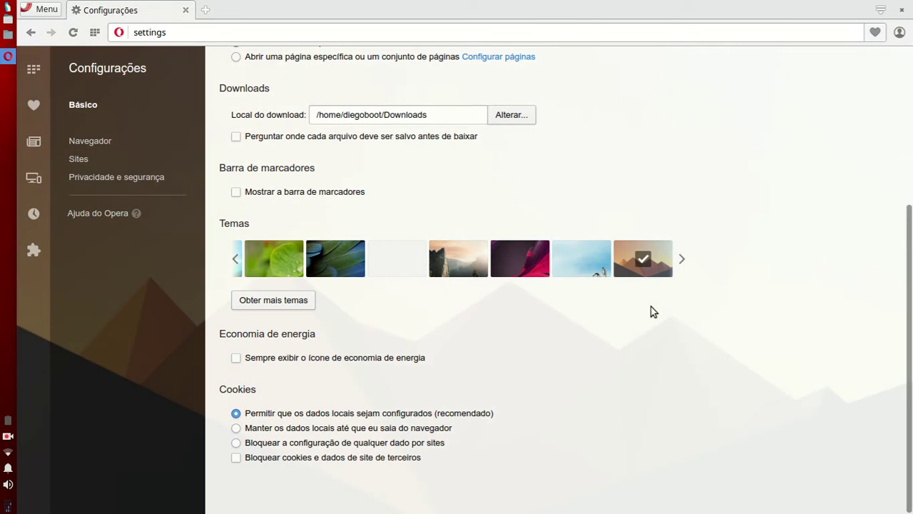
Find the No Man's Sky theme in the online theme catalogue, add it to the browser and return to the settings.
left_click(259, 305)
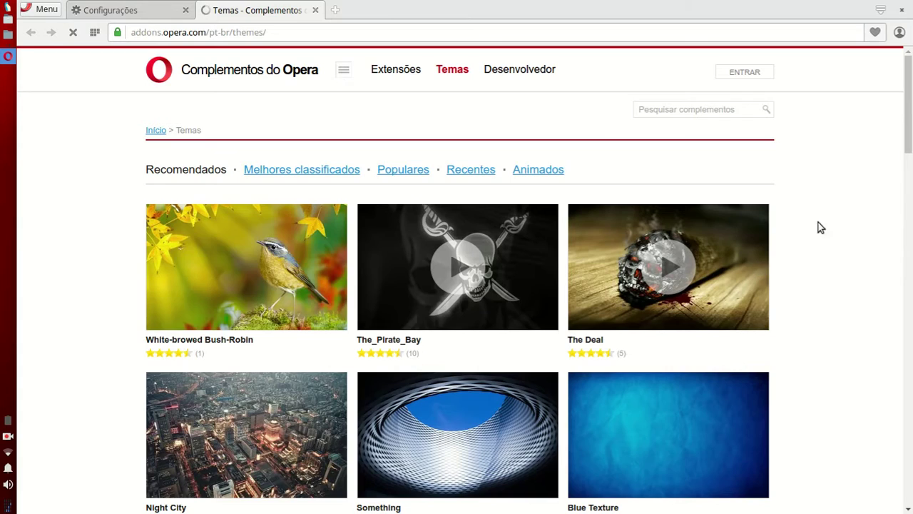
left_click_drag(907, 92, 909, 300)
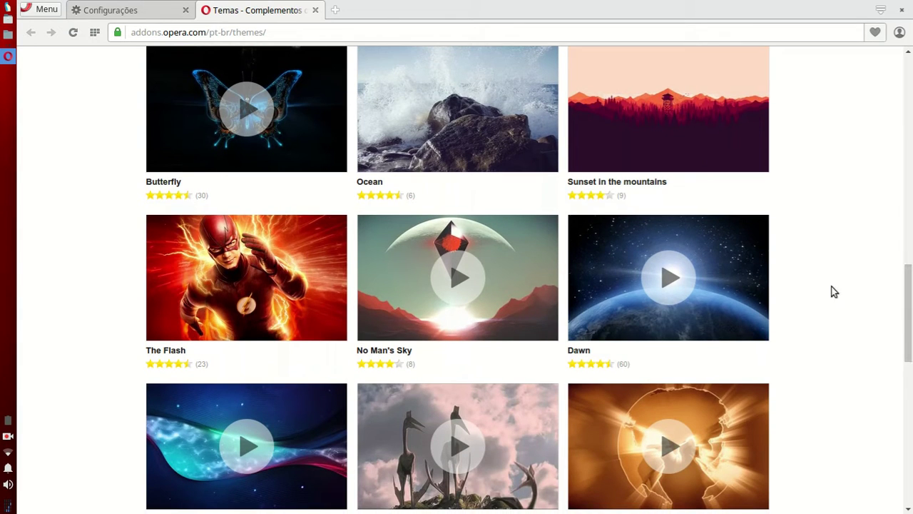
left_click(485, 281)
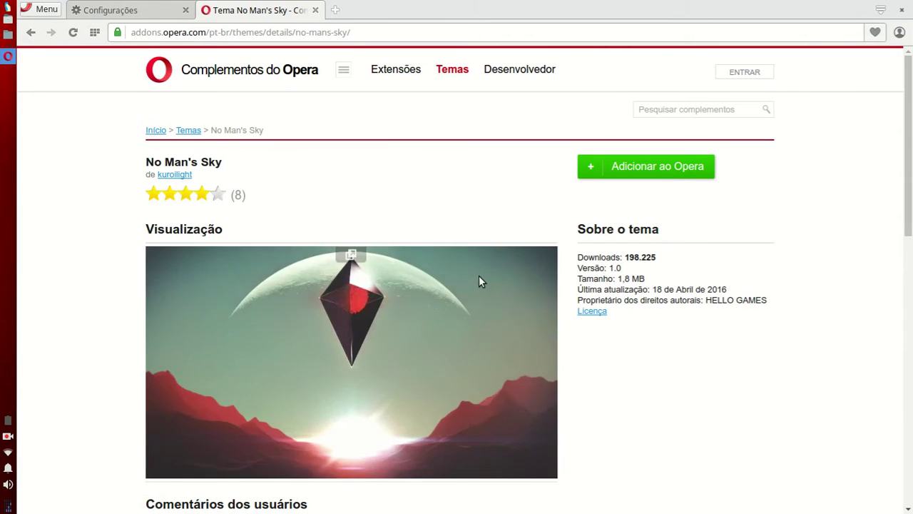
left_click(661, 171)
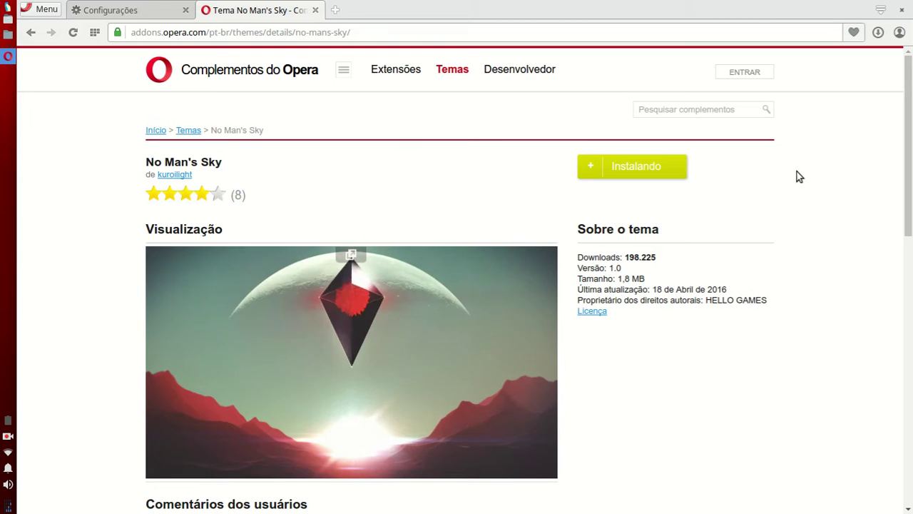
left_click(315, 10)
left_click(324, 294)
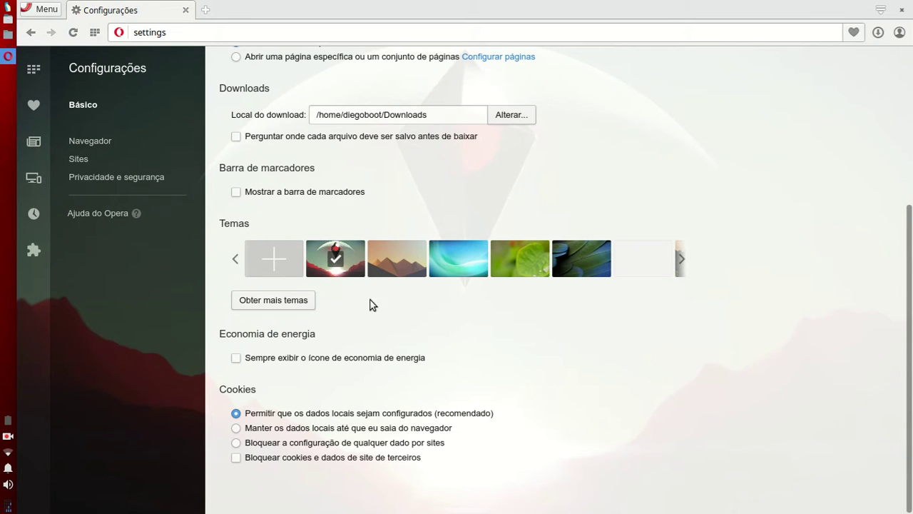
Enable always showing the battery saver icon, and try the battery saver by turning it on and back off.
left_click(364, 362)
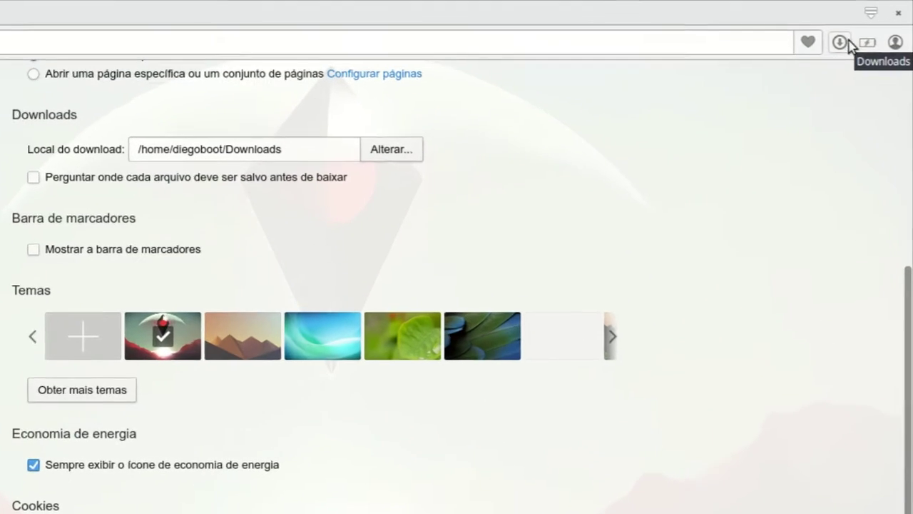
left_click(878, 32)
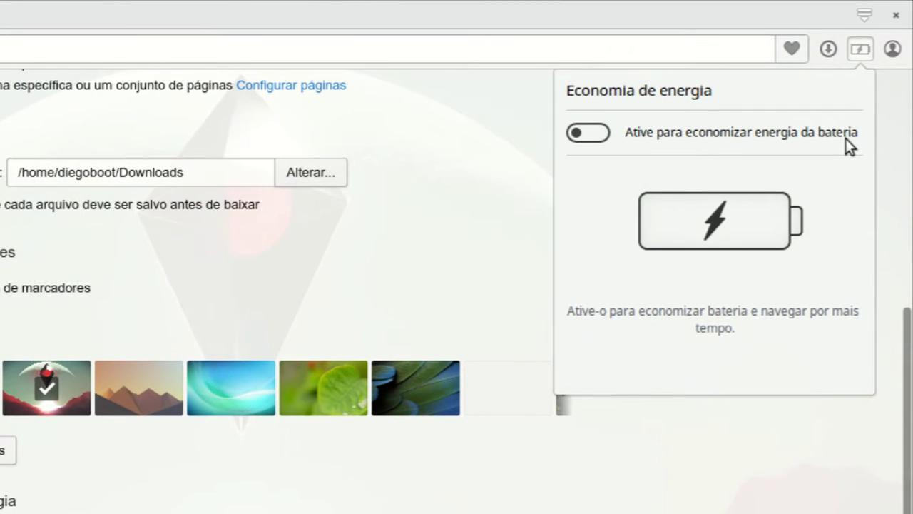
left_click(588, 133)
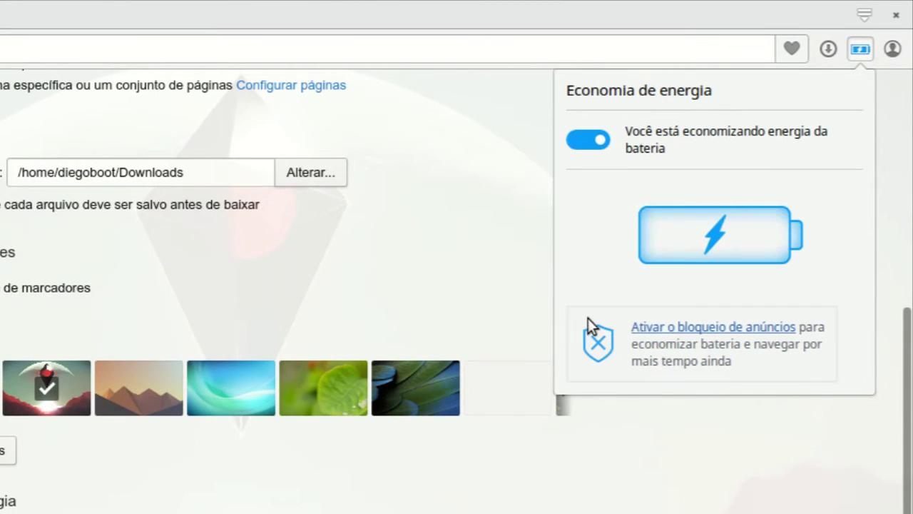
left_click(585, 141)
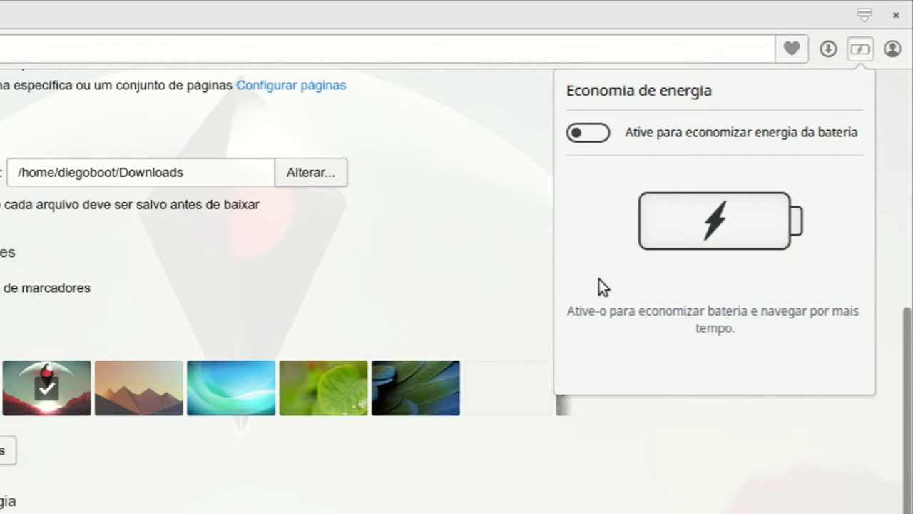
left_click(508, 263)
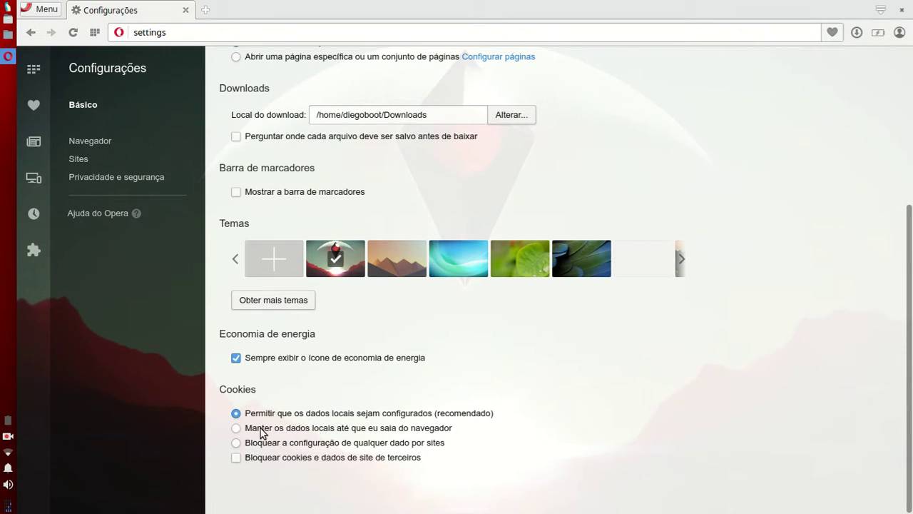
Try the cookie options and choose to keep local data until the browser is closed.
left_click(294, 427)
left_click(403, 444)
left_click(364, 429)
Open the Navegador settings and view the synchronization sign-in prompt without signing in.
left_click(128, 148)
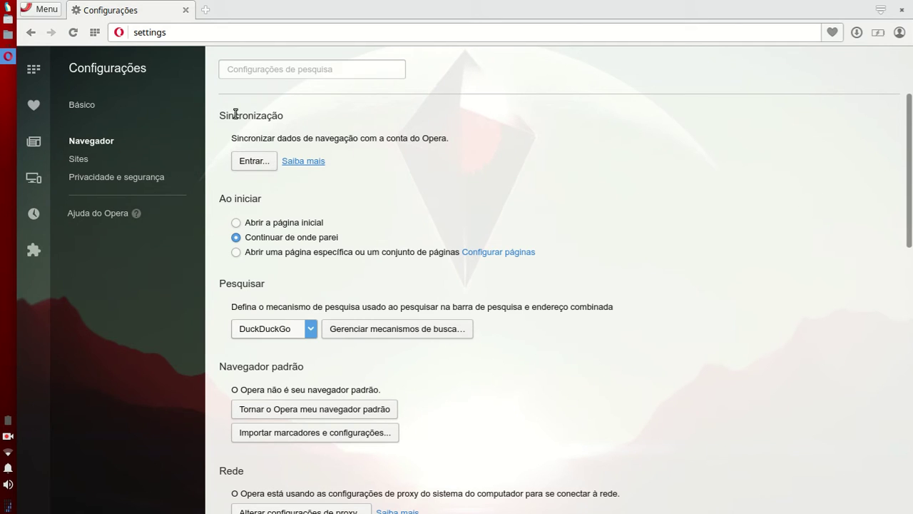
left_click_drag(230, 142, 414, 141)
left_click(381, 208)
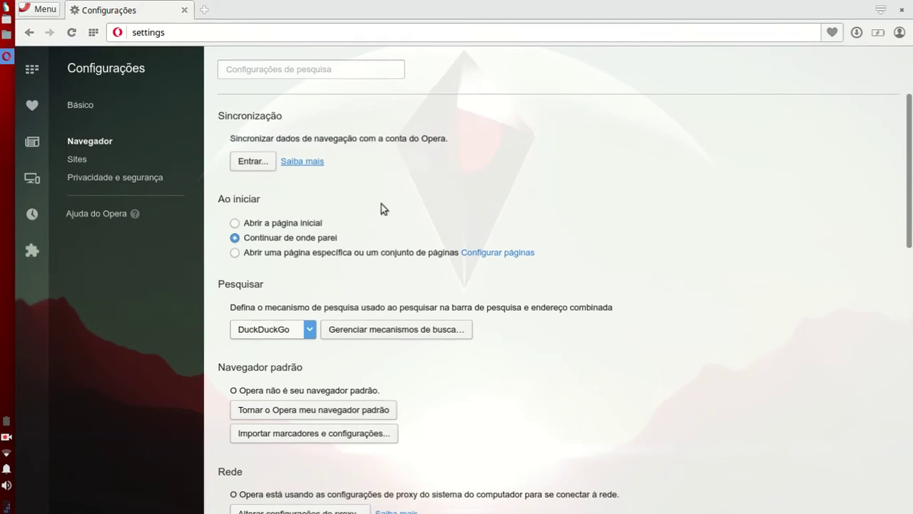
left_click(253, 160)
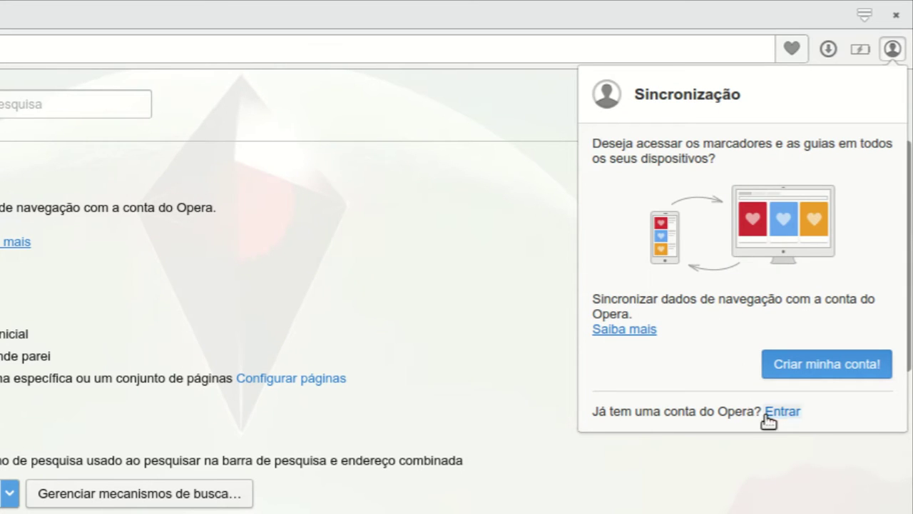
left_click(769, 456)
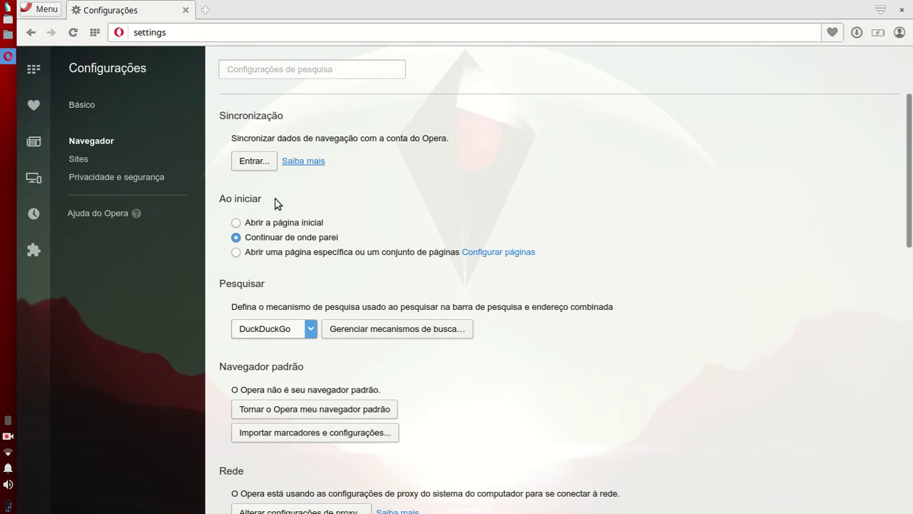
Try the startup options, open and cancel the specific start pages dialog, and return to "Continuar de onde parei".
left_click(284, 225)
left_click(287, 237)
left_click(475, 253)
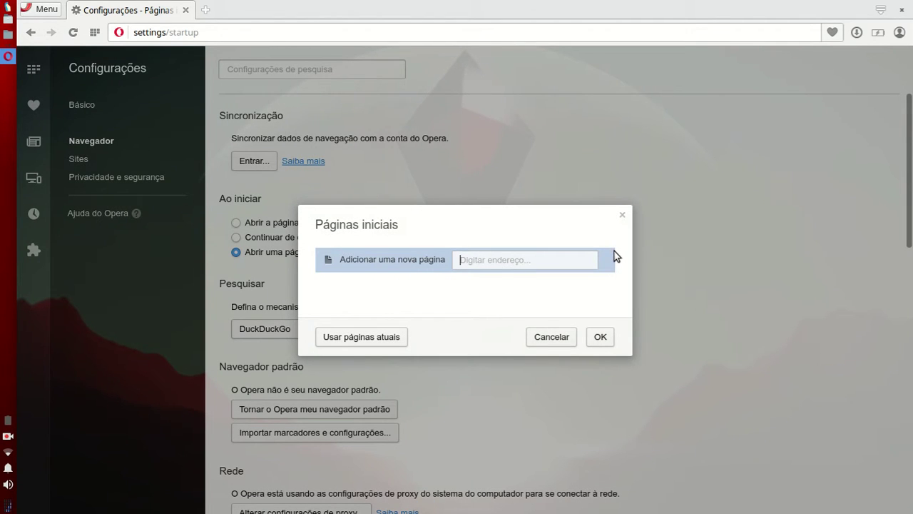
left_click(551, 342)
left_click(307, 239)
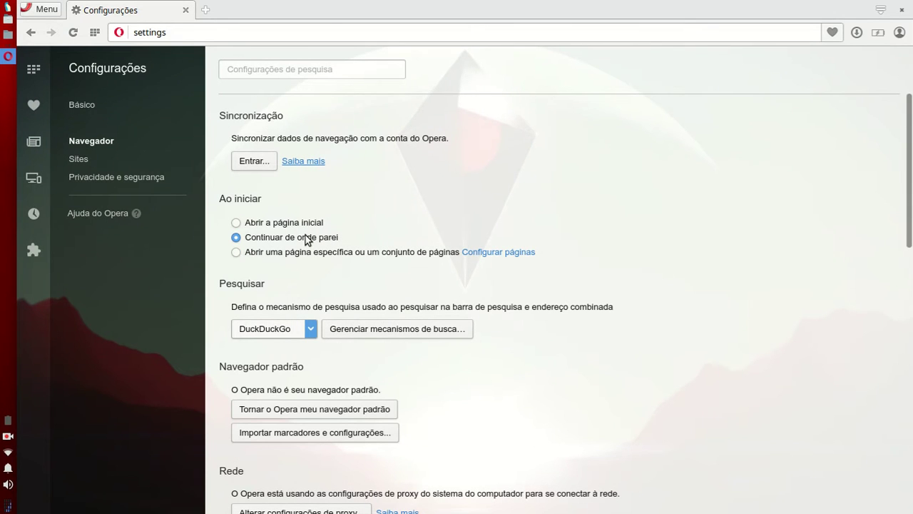
Choose DuckDuckGo as the address bar search engine and open the search engine manager.
scroll(299, 290, "down", 4)
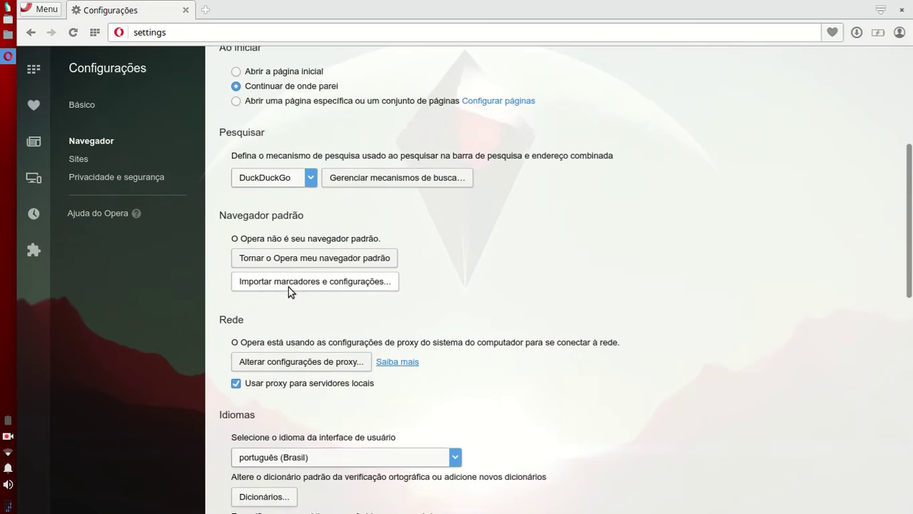
scroll(290, 291, "down", 1)
left_click(275, 149)
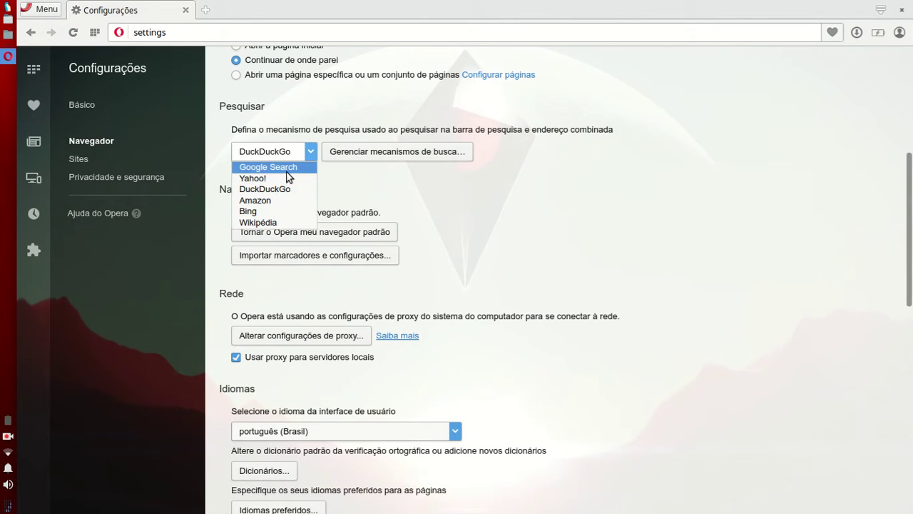
left_click(293, 190)
left_click(380, 152)
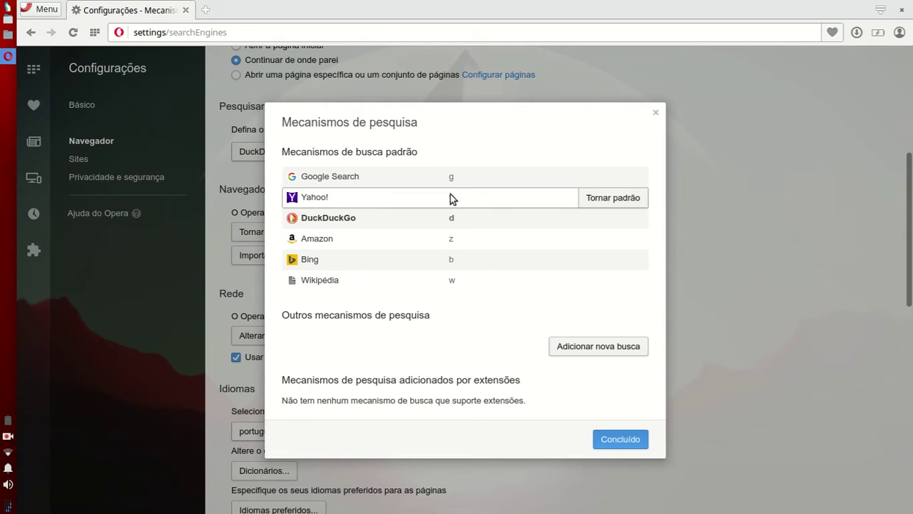
Try Google Search as the default search engine, then make DuckDuckGo the default again.
left_click(612, 176)
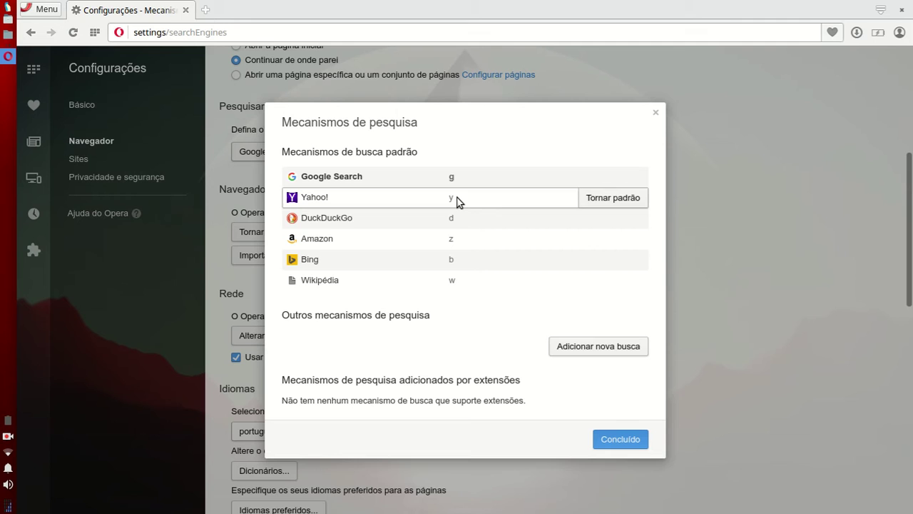
left_click(615, 218)
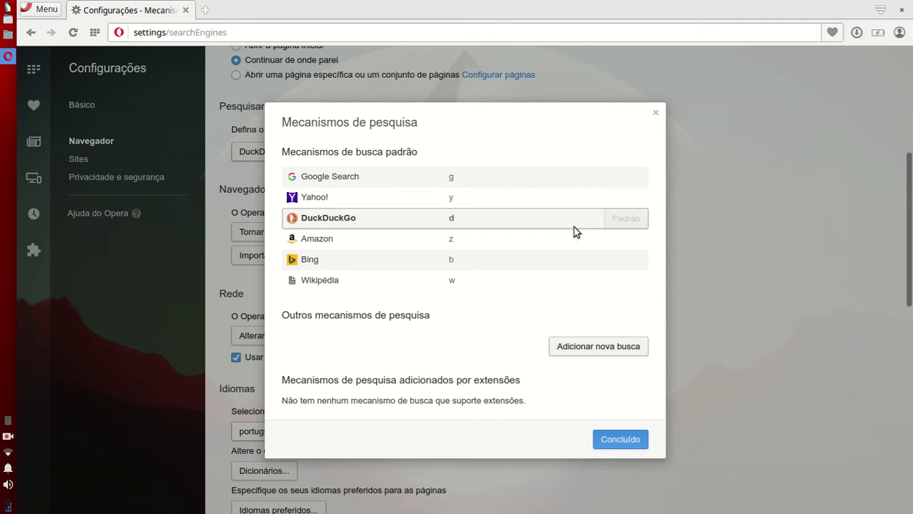
View the form for adding a new search engine, cancel it without adding one, and close the search engine manager.
left_click(606, 347)
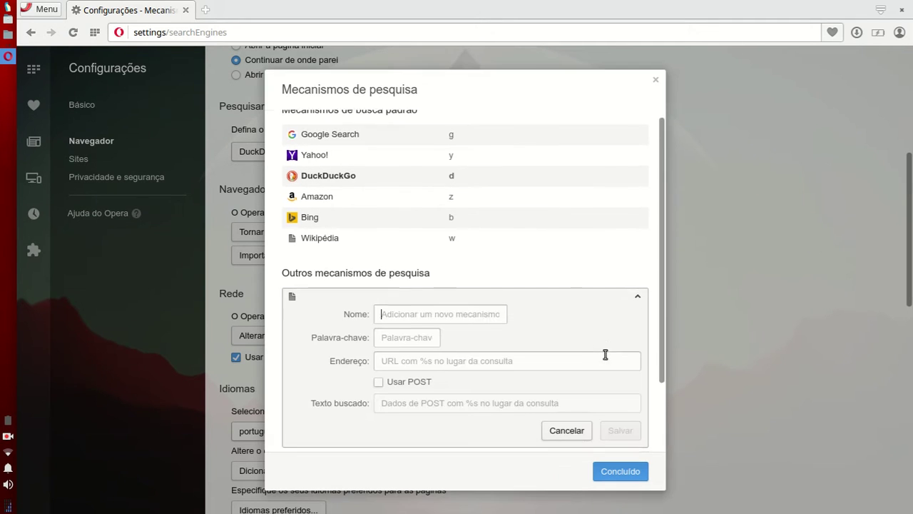
scroll(651, 272, "down", 2)
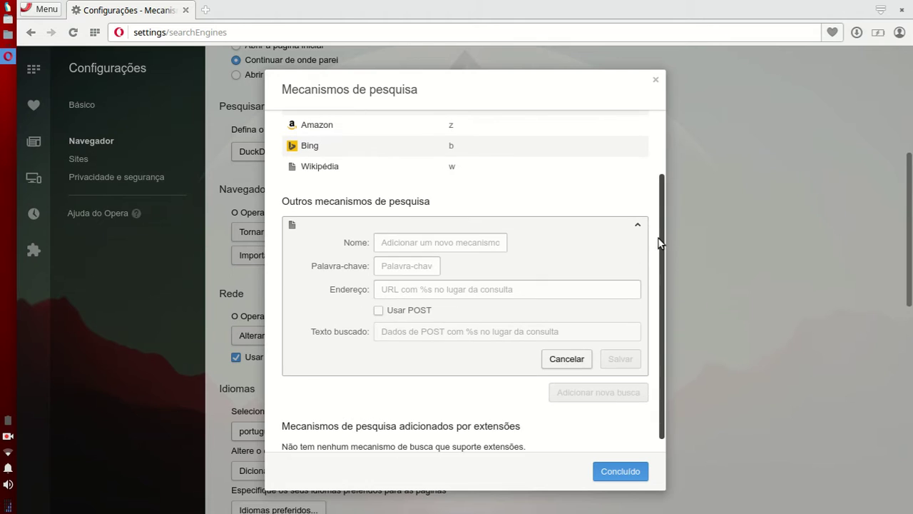
left_click(483, 280)
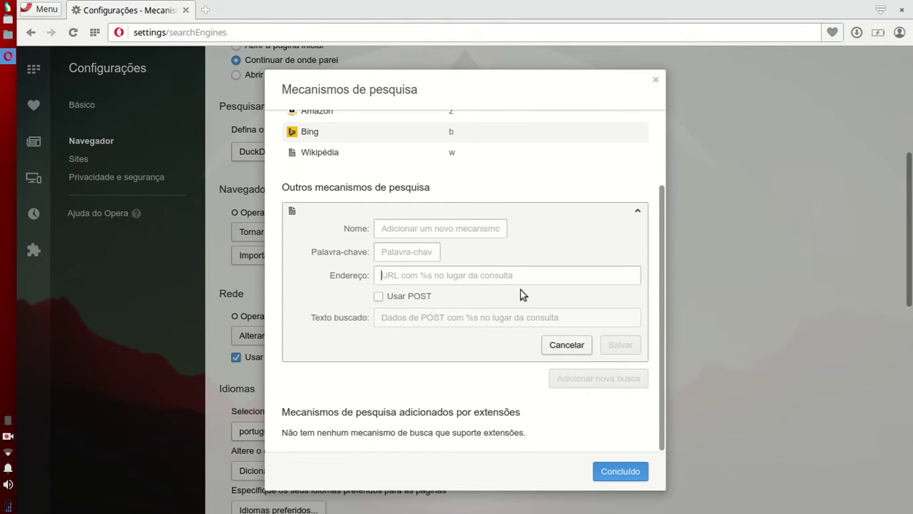
left_click(421, 298)
left_click(421, 298)
left_click(566, 345)
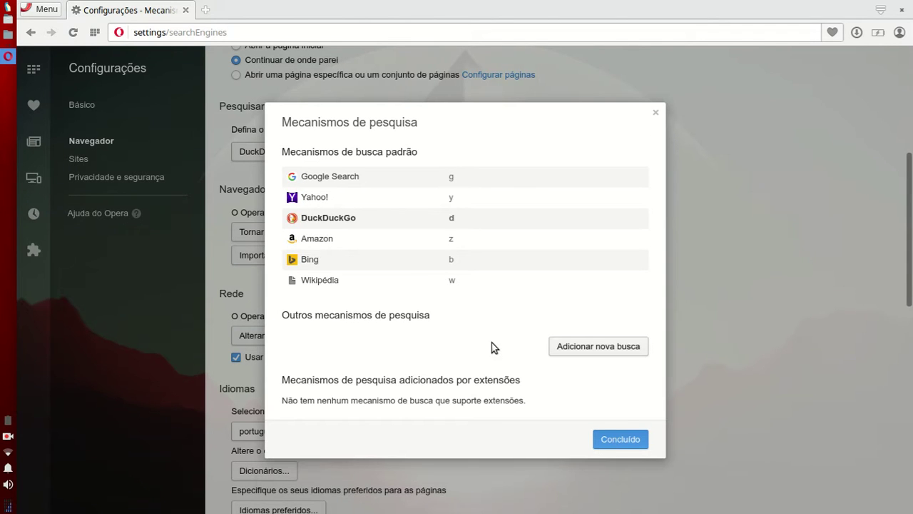
left_click(610, 442)
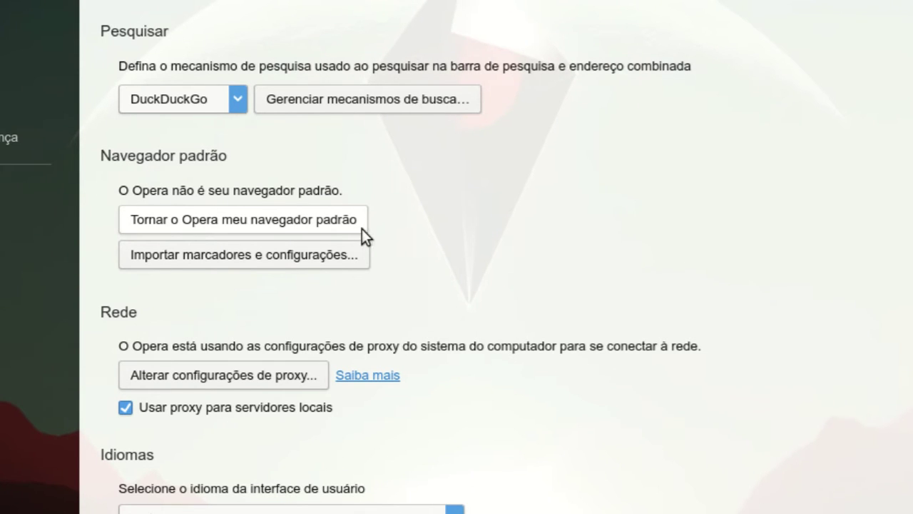
Import bookmarks and saved passwords from Mozilla Firefox, leaving out the browsing history and cookies.
left_click(333, 252)
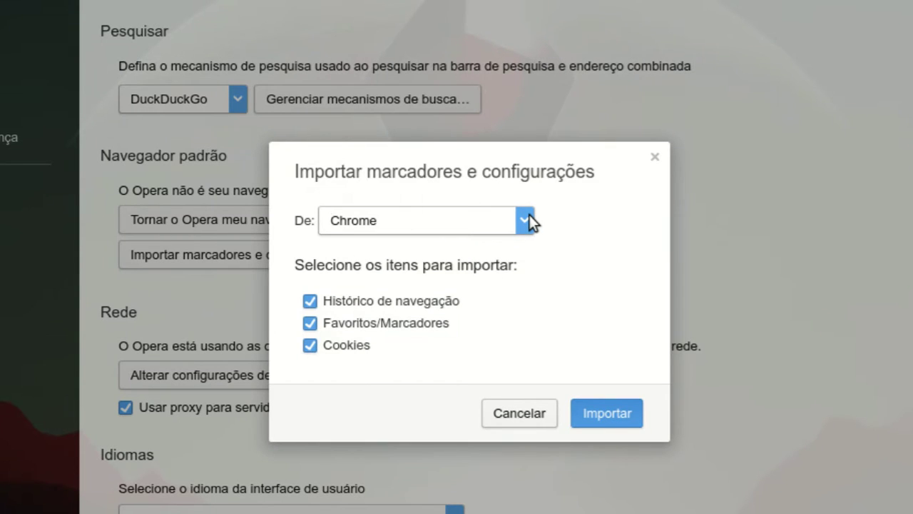
left_click(528, 217)
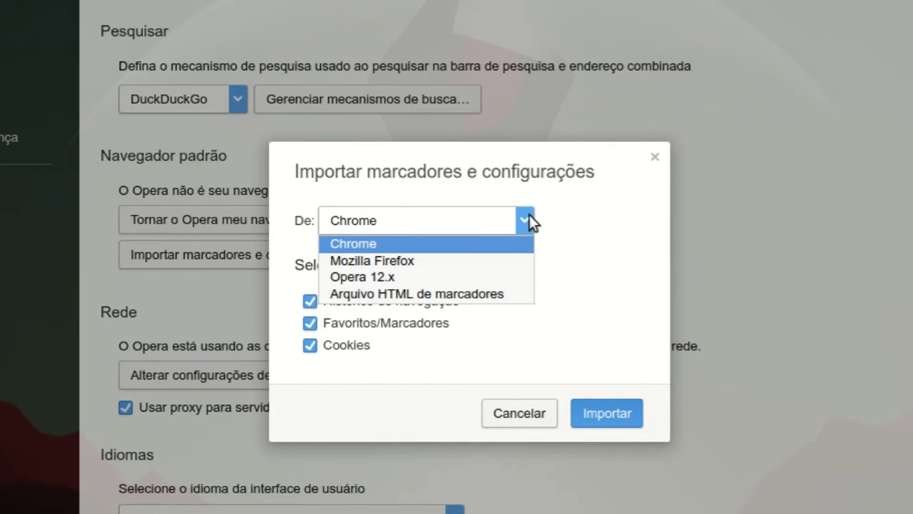
left_click(430, 260)
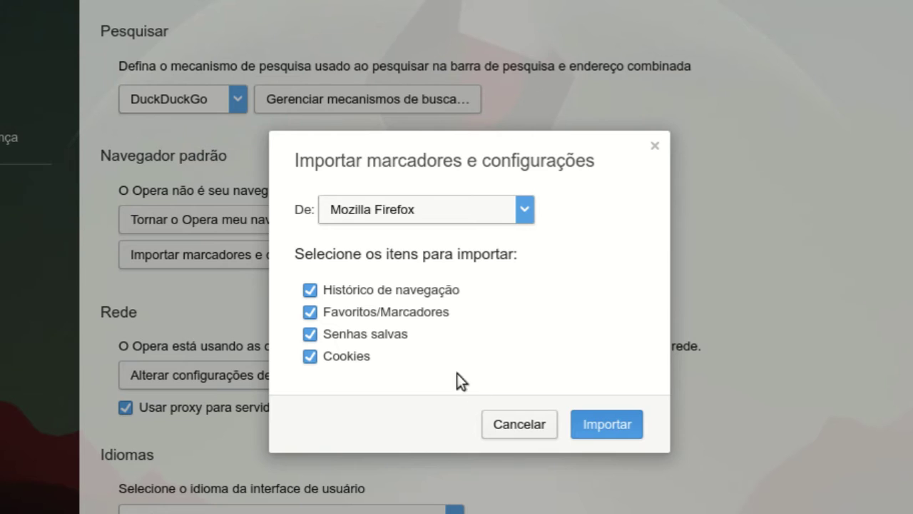
left_click(421, 290)
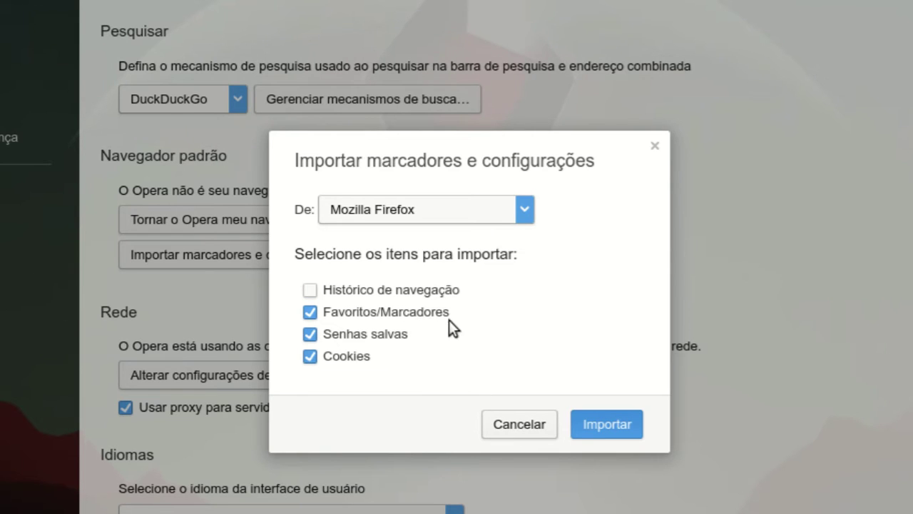
left_click(360, 356)
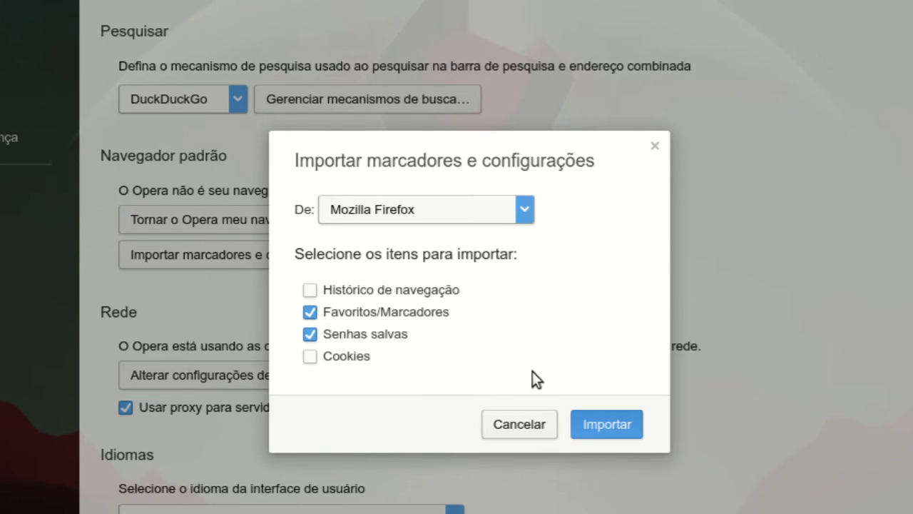
left_click(625, 425)
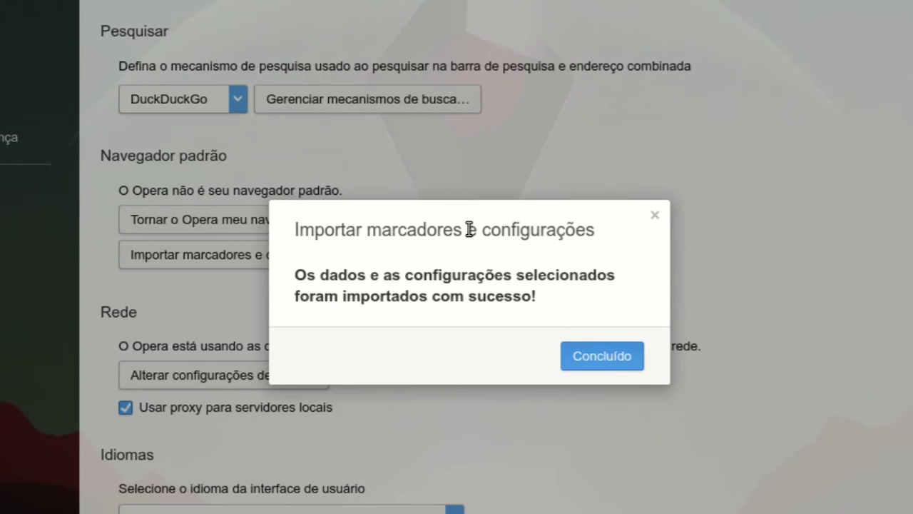
left_click(612, 357)
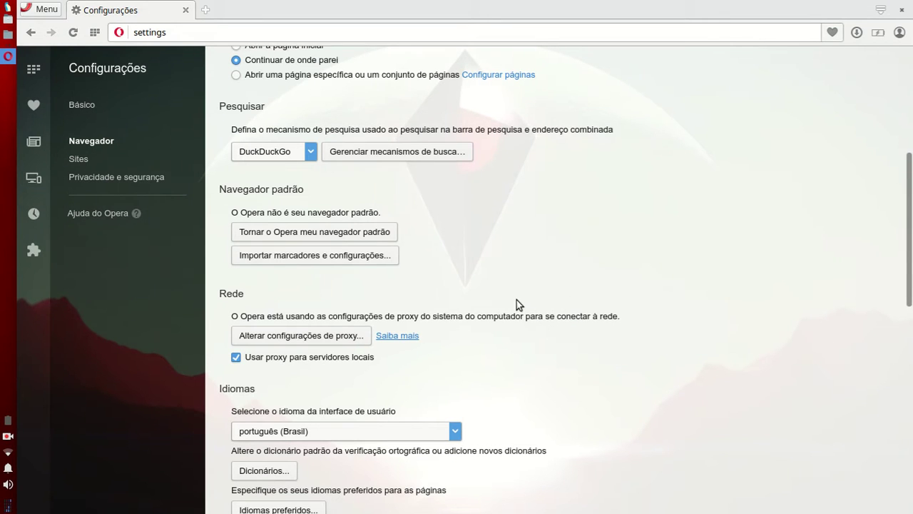
View the Linux proxy configuration page from the network settings and close it.
scroll(289, 329, "down", 4)
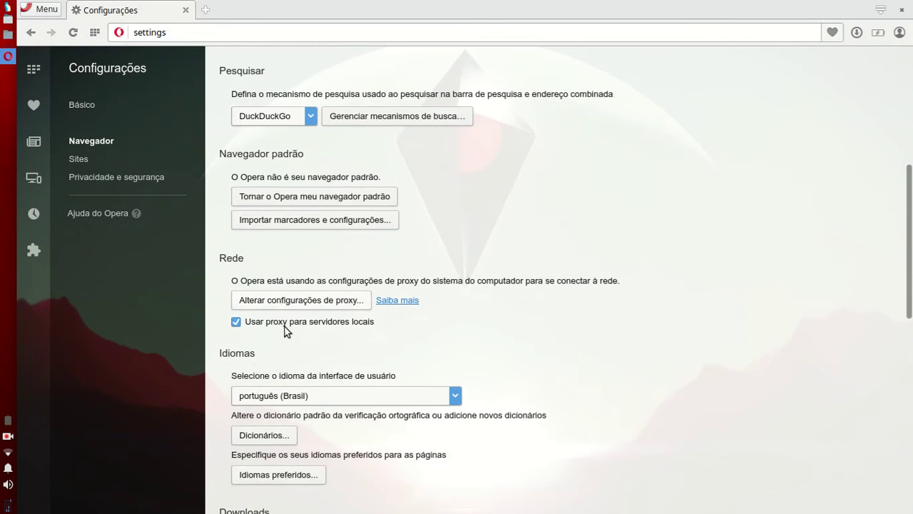
left_click(257, 197)
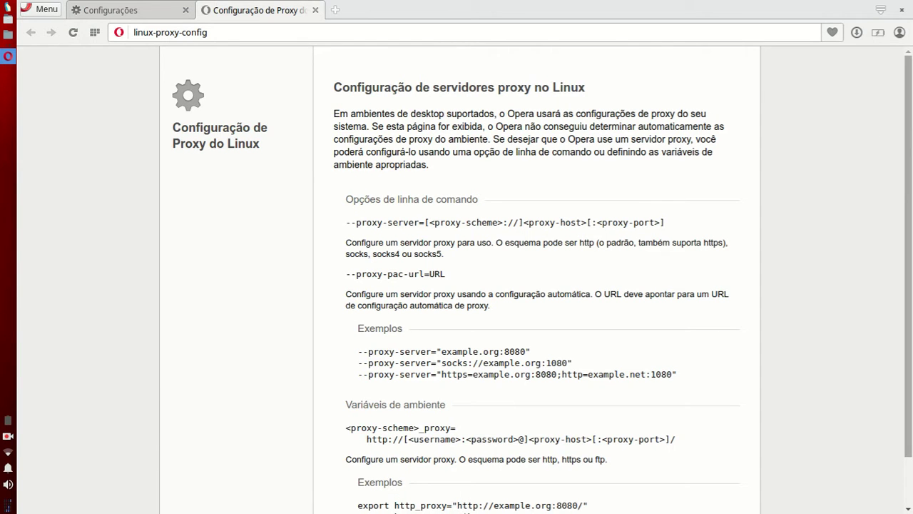
scroll(909, 203, "down", 2)
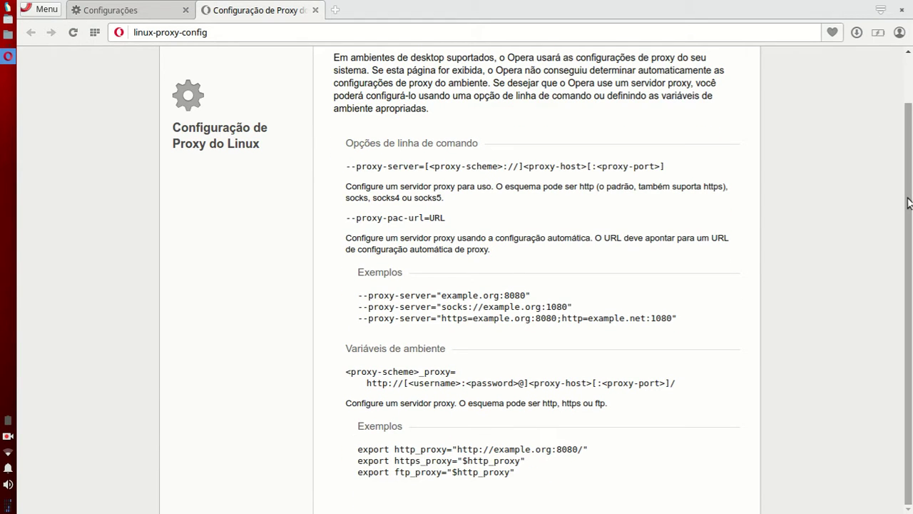
left_click(315, 10)
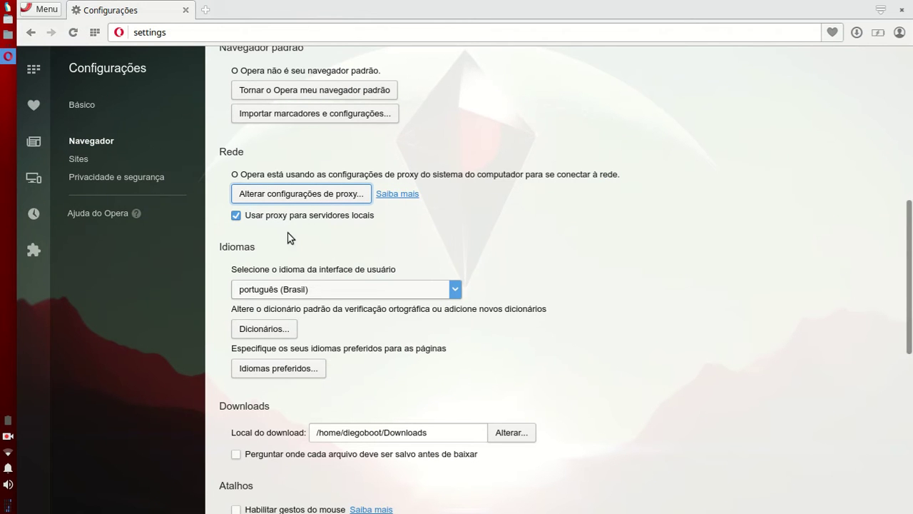
Try "inglês (Estados Unidos)" as the interface language and set it back to "português (Brasil)".
left_click(455, 289)
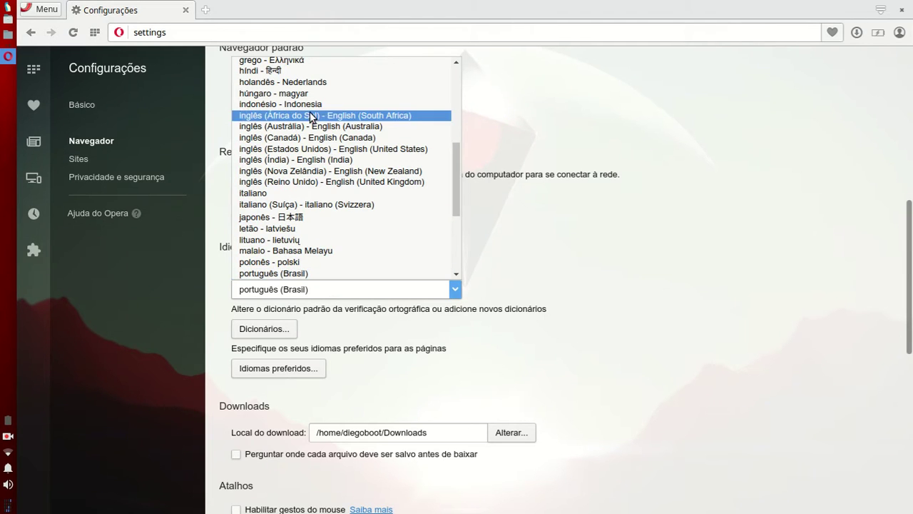
left_click(397, 148)
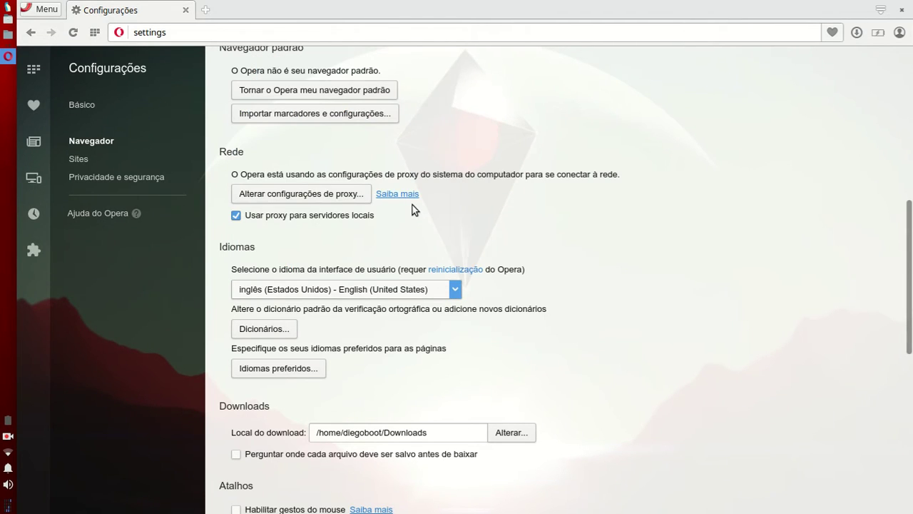
left_click(361, 289)
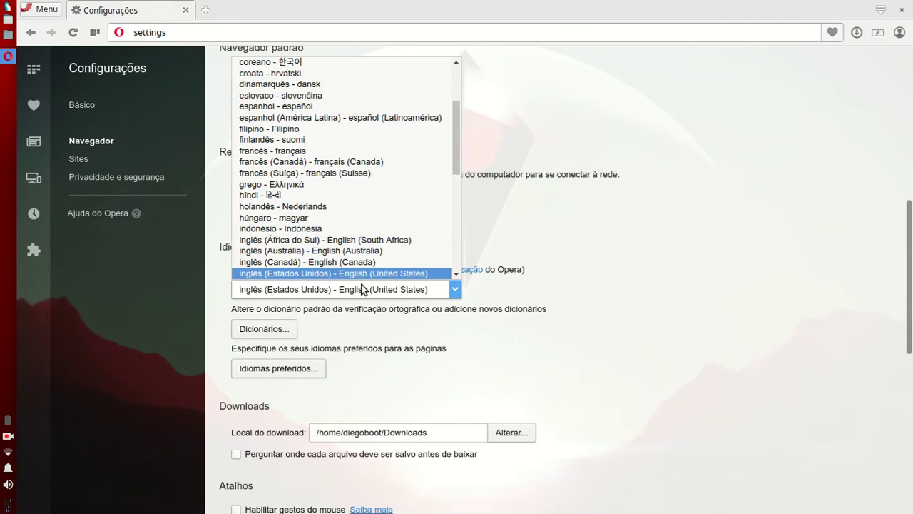
scroll(377, 263, "down", 1)
key("p")
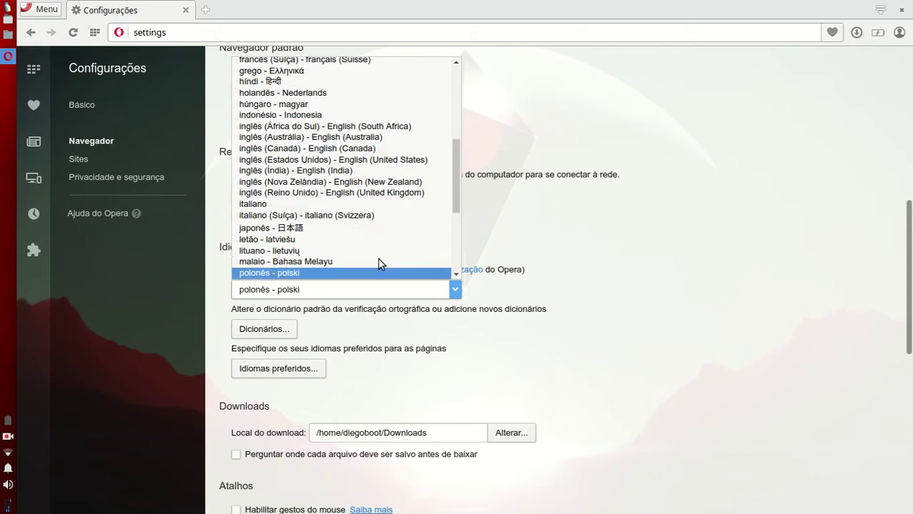
scroll(379, 259, "down", 2)
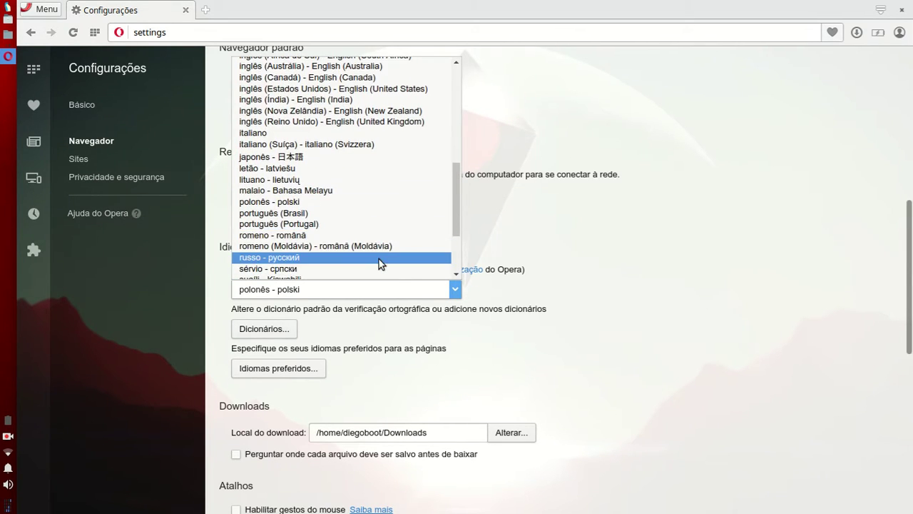
left_click(334, 212)
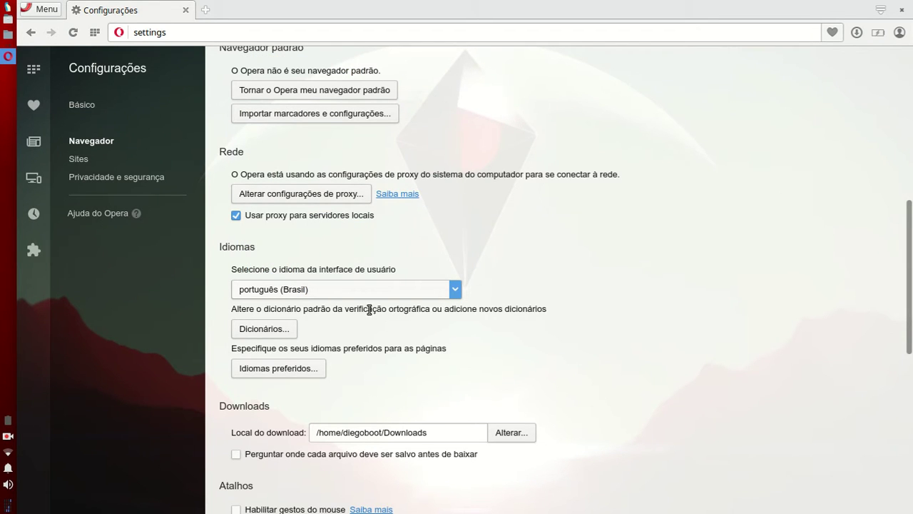
Add the "inglês (Estados Unidos)" spell-check dictionary, reselect "português (Brasil)" in the list, and close the dictionaries dialog.
left_click(289, 336)
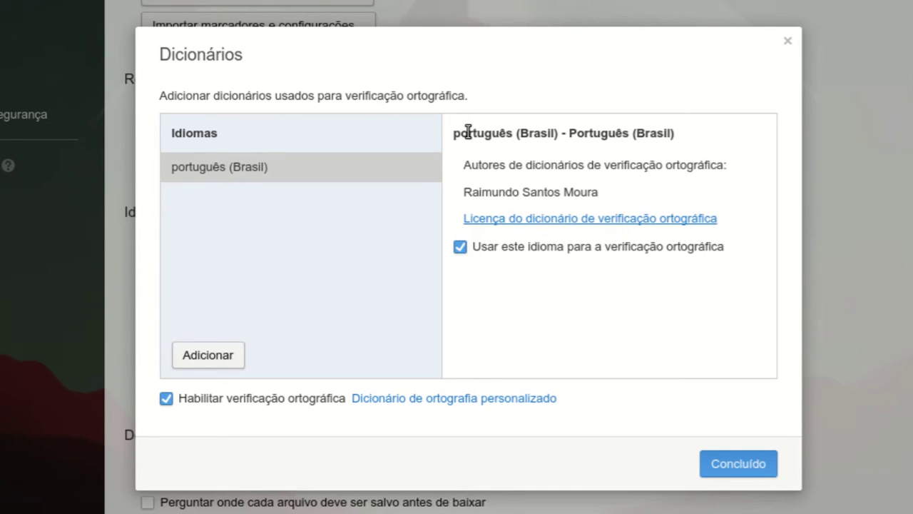
left_click(236, 364)
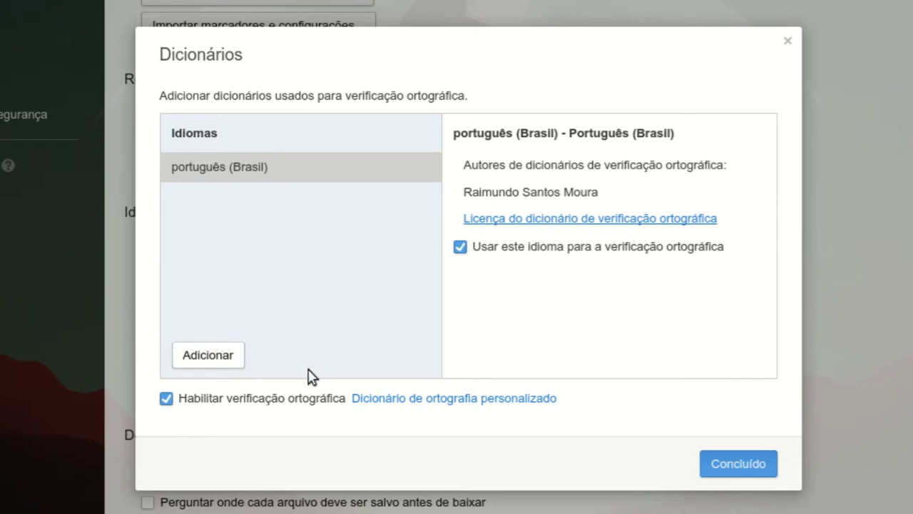
left_click(627, 206)
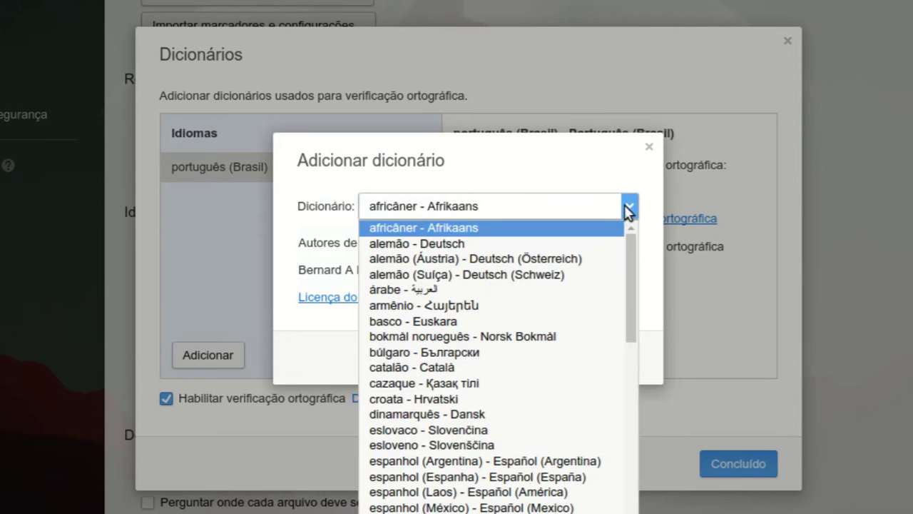
scroll(581, 261, "down", 5)
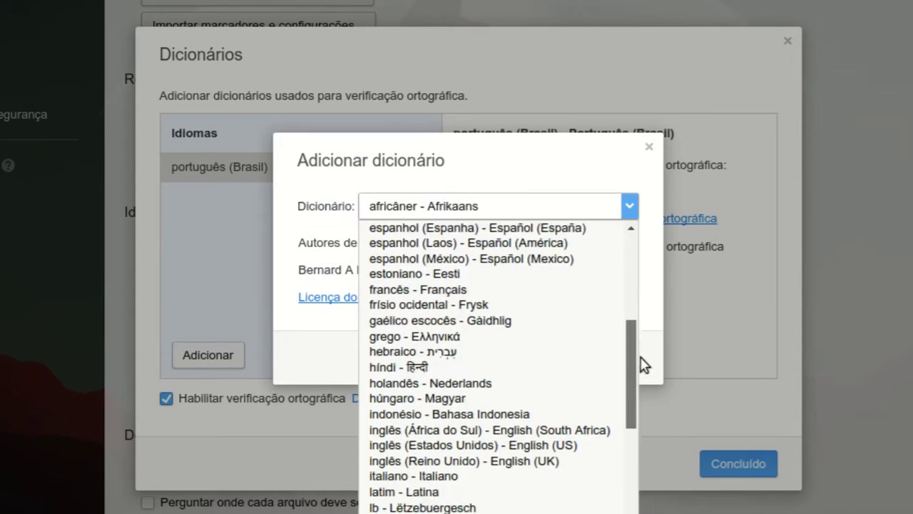
left_click(504, 365)
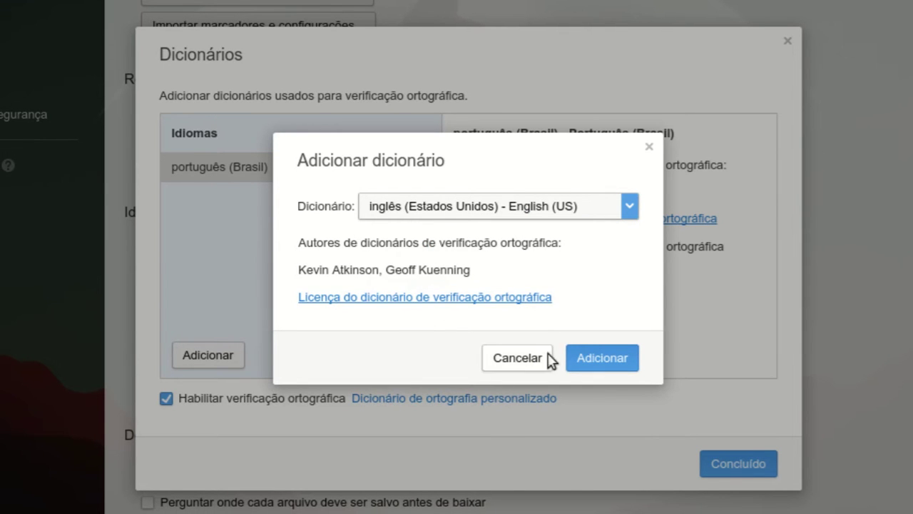
left_click(599, 367)
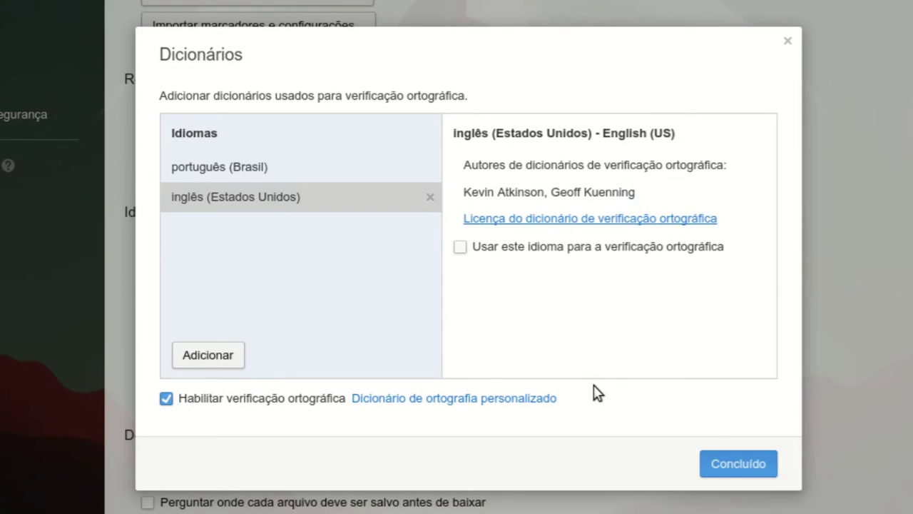
left_click(279, 170)
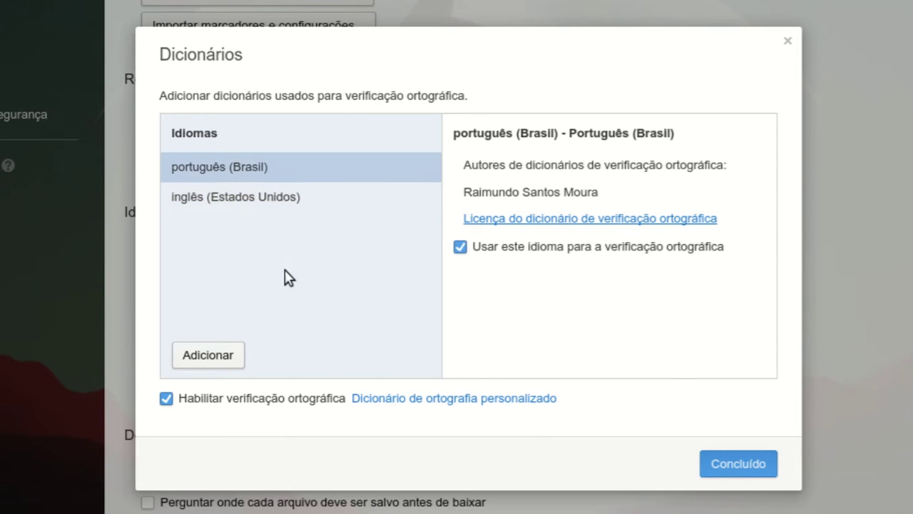
left_click(731, 467)
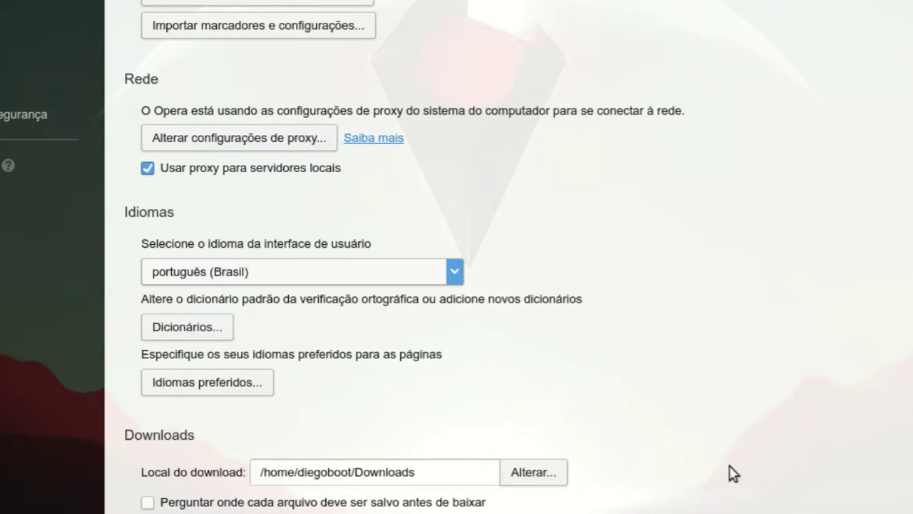
View the list of preferred page languages and close the dialog.
left_click(261, 390)
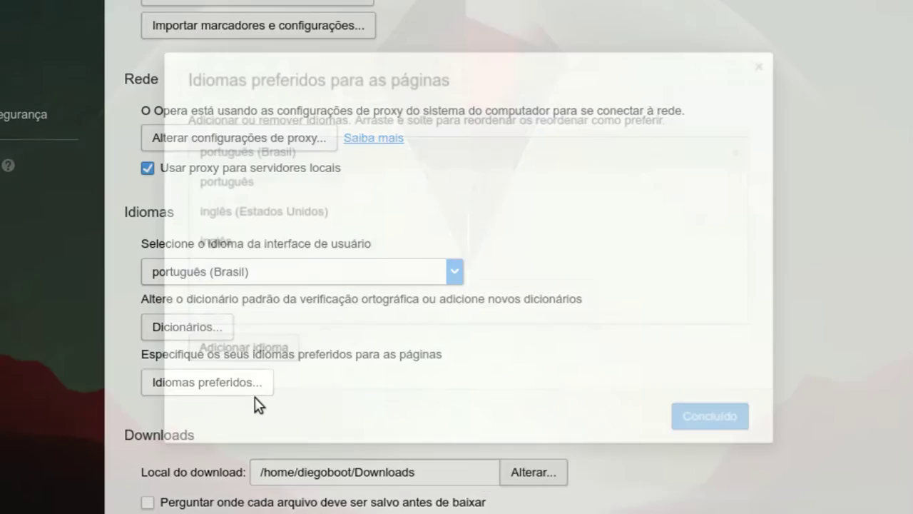
left_click(418, 194)
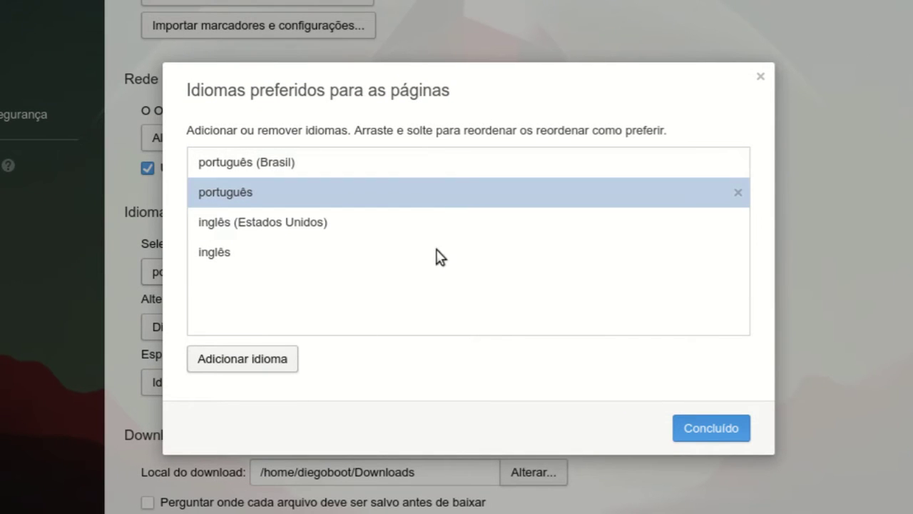
key("Up")
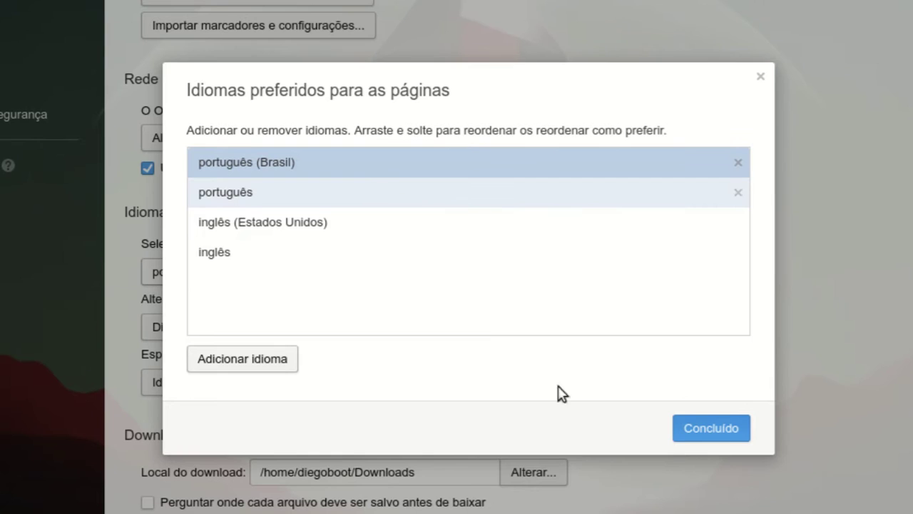
left_click(712, 428)
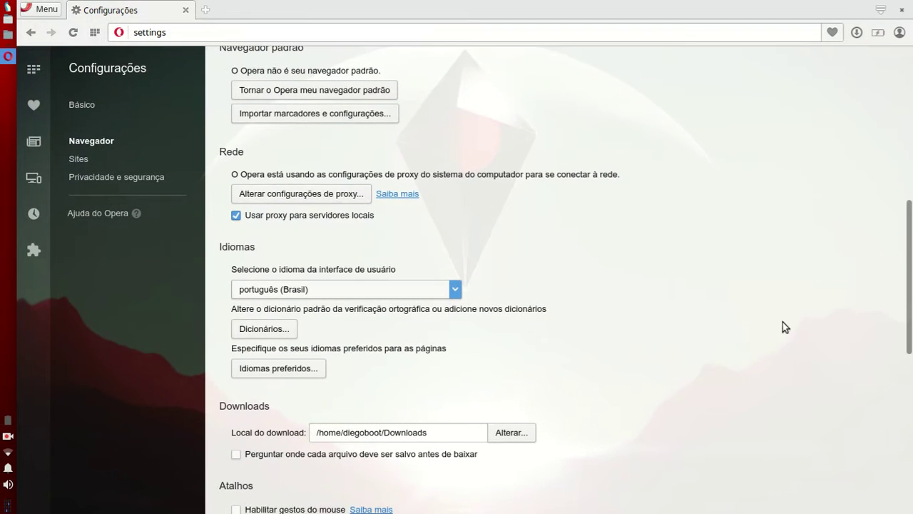
Set the download location to the "Área de Trabalho" folder.
scroll(907, 227, "down", 5)
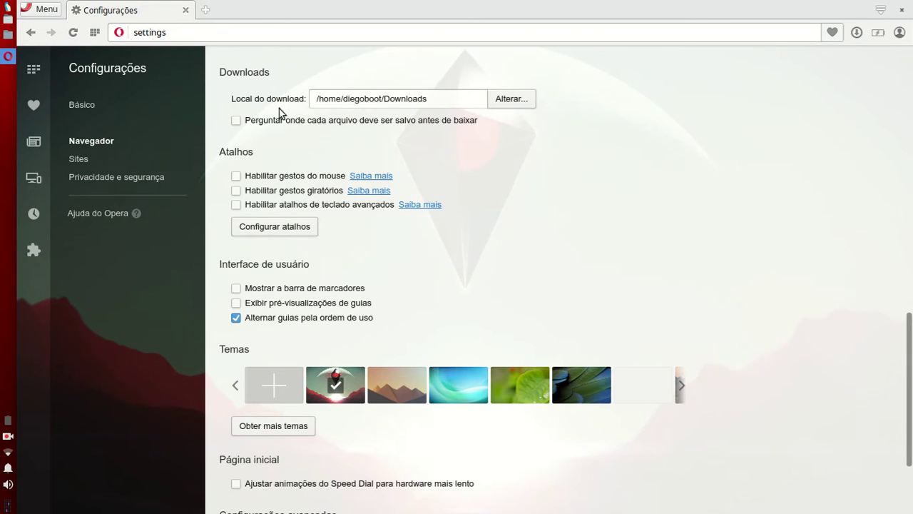
left_click(519, 107)
left_click(265, 197)
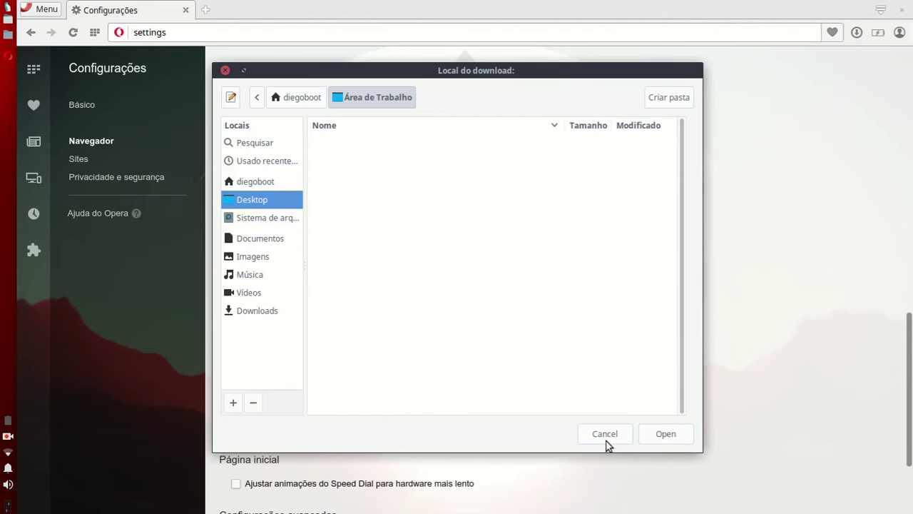
left_click(661, 437)
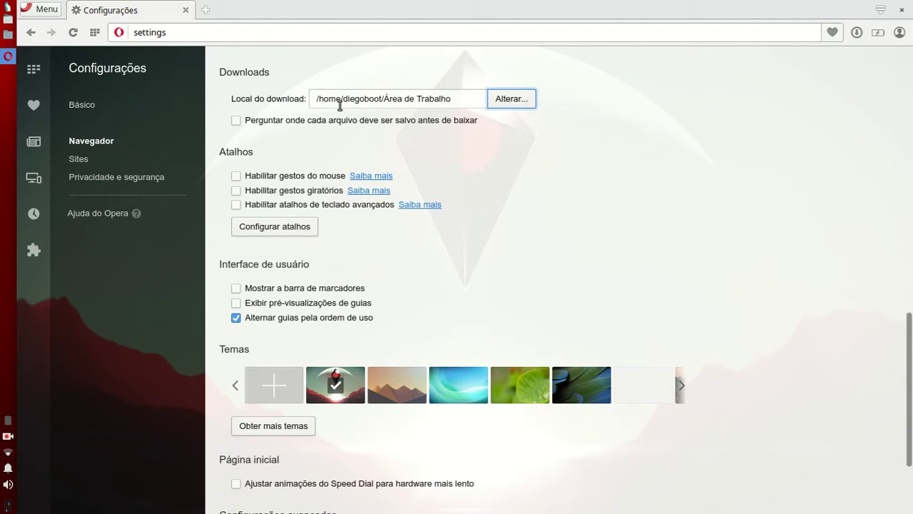
Set the download location to the home Downloads folder and enable asking where to save each file before downloading.
left_click(499, 103)
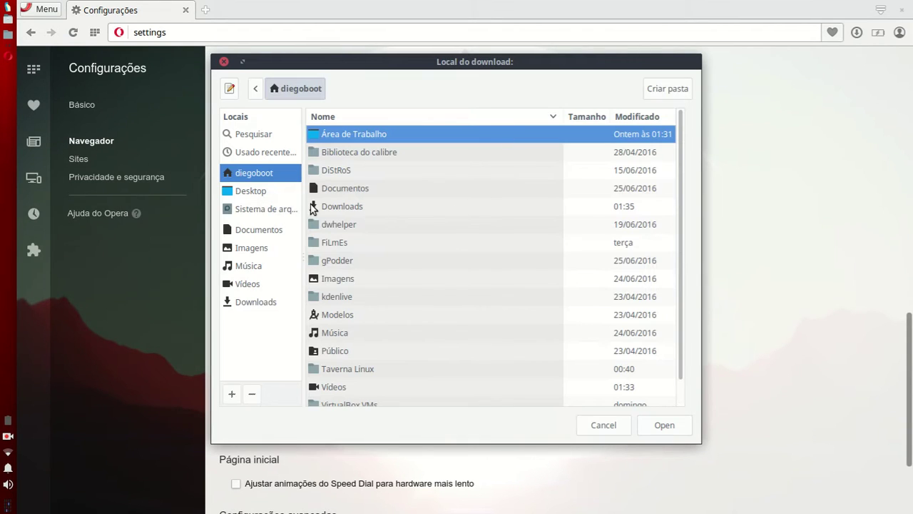
left_click(279, 300)
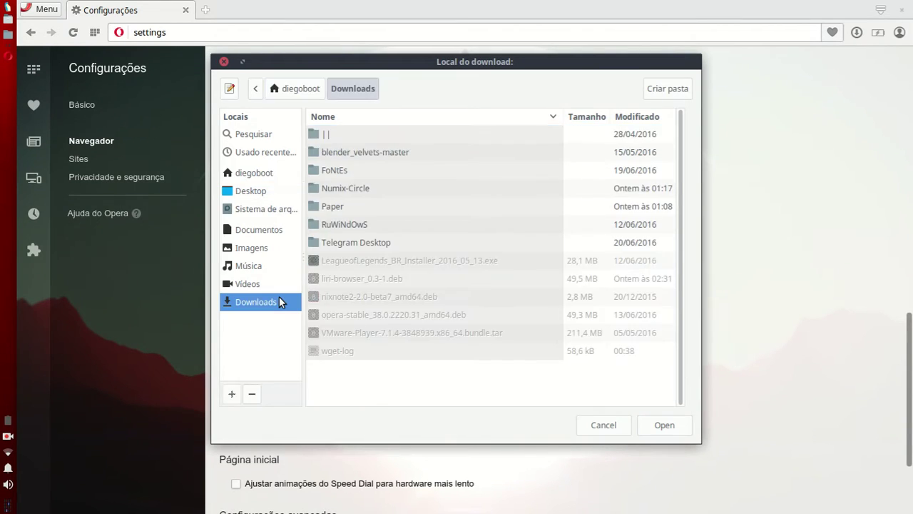
left_click(660, 427)
left_click(235, 120)
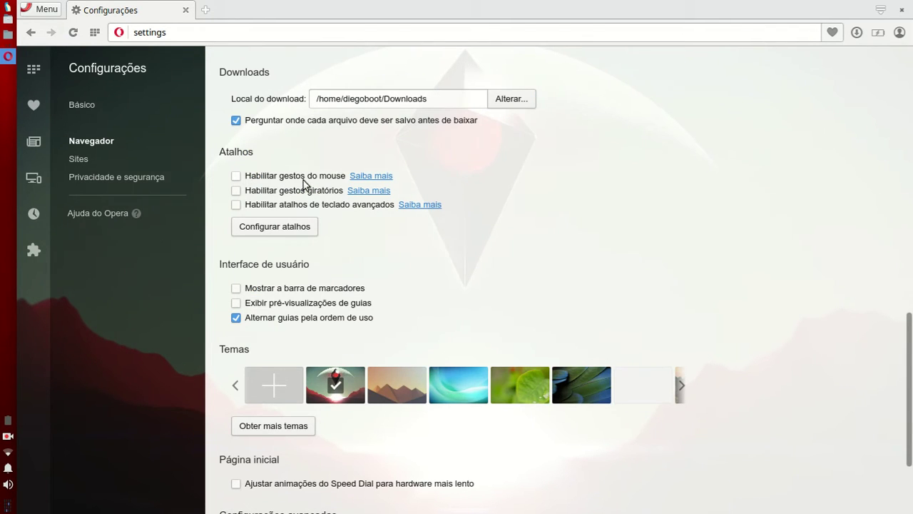
Enable mouse gestures and disable them again.
left_click(278, 177)
left_click(286, 177)
Try Ctrl+I as an additional shortcut for "Abrir arquivo", remove it, and close the keyboard shortcuts dialog after reviewing the list.
left_click(311, 230)
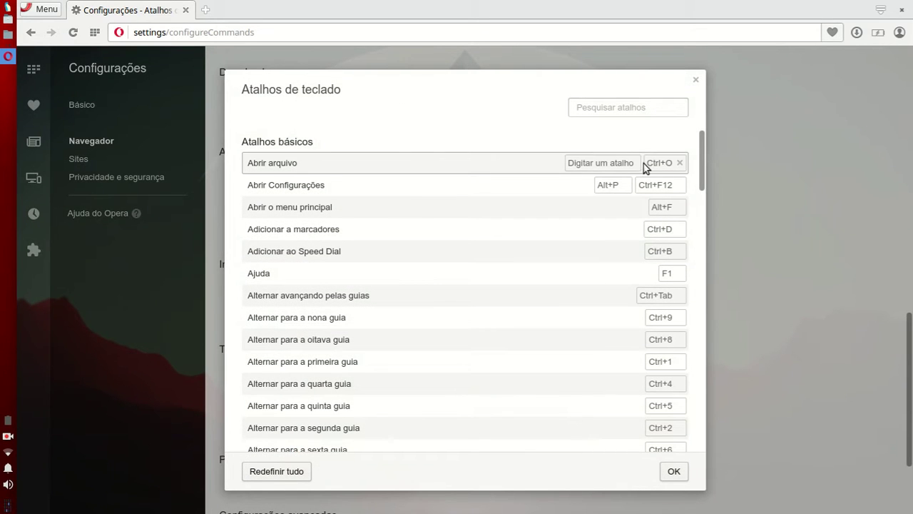
left_click(583, 166)
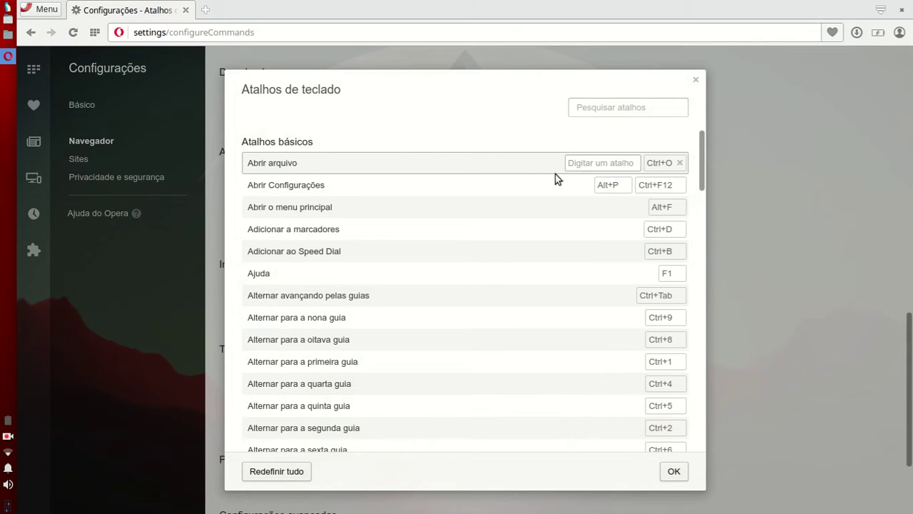
key("ctrl+i")
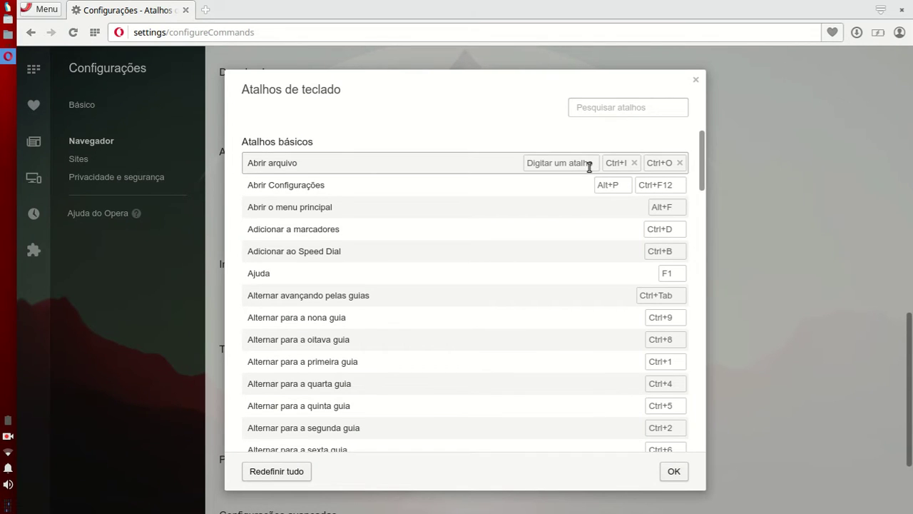
left_click(633, 163)
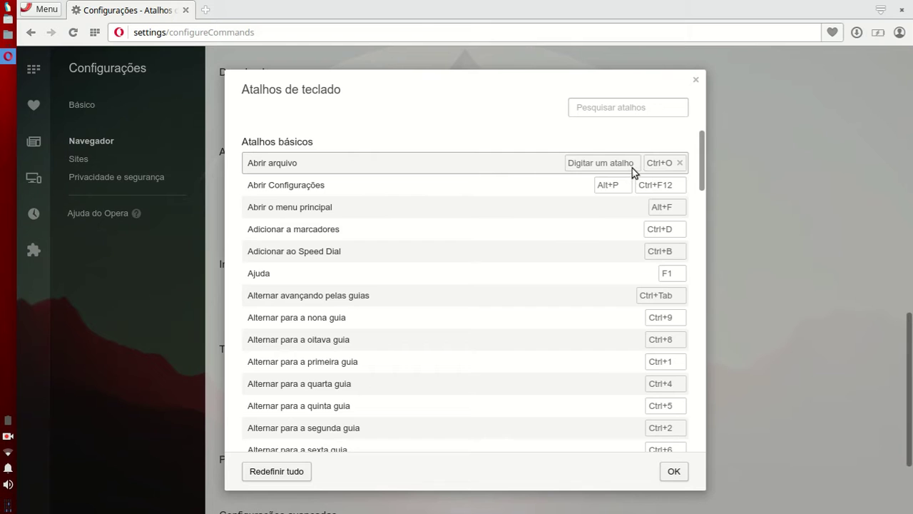
left_click_drag(700, 175, 693, 446)
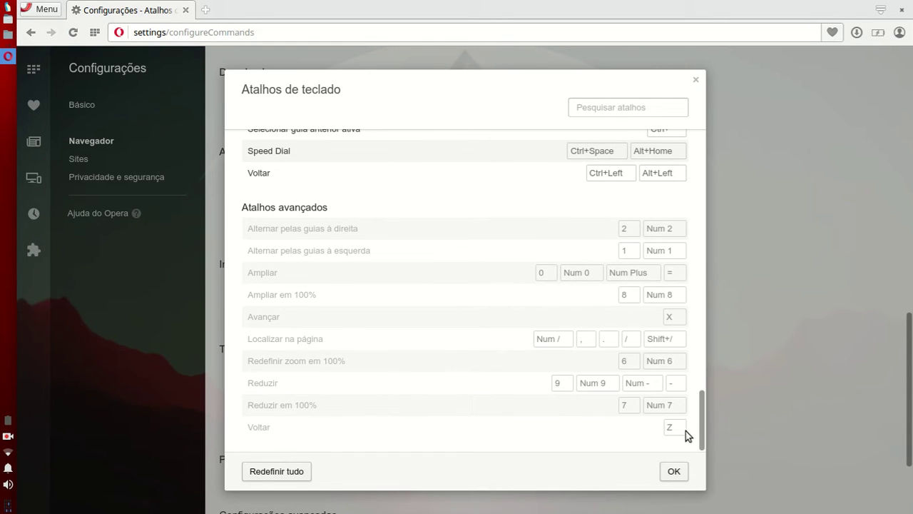
left_click(672, 472)
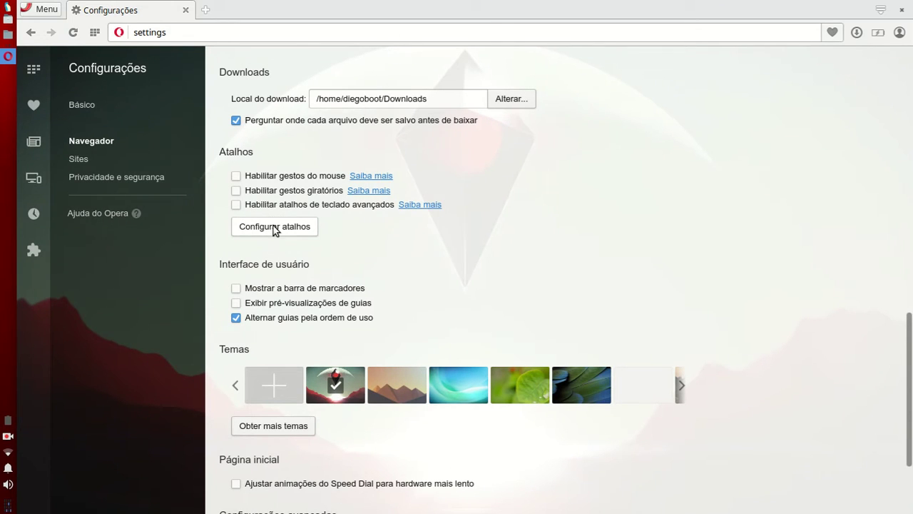
Try toggling the bookmarks bar, tab previews and cycling tabs by order of use, restoring each user interface option.
left_click(339, 292)
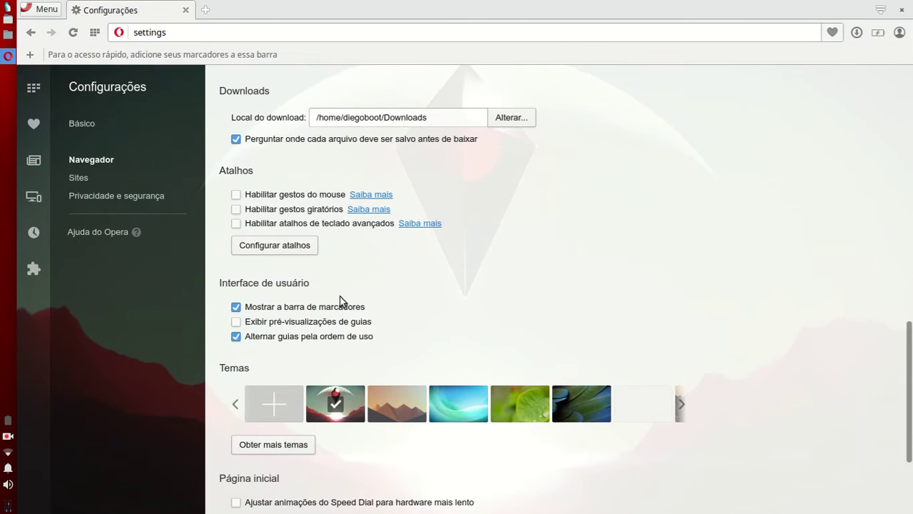
left_click(339, 306)
left_click(238, 303)
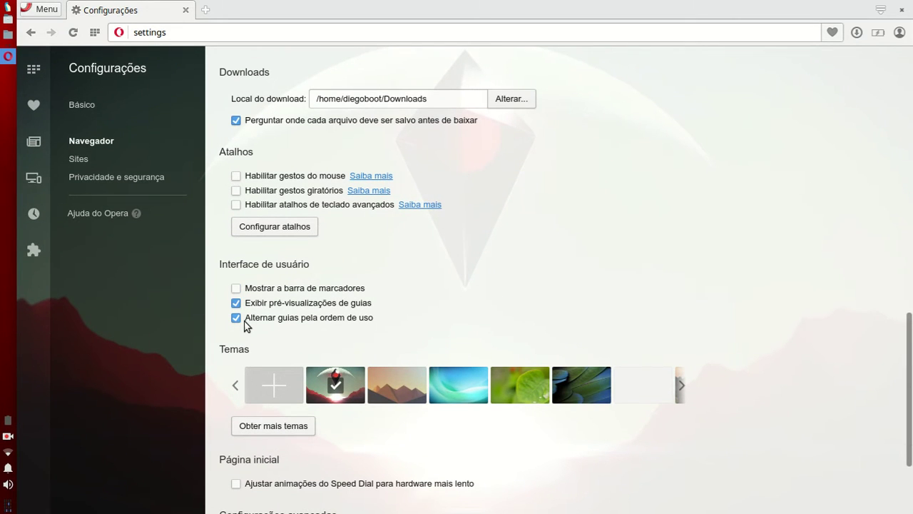
left_click(304, 306)
left_click(301, 321)
left_click(306, 322)
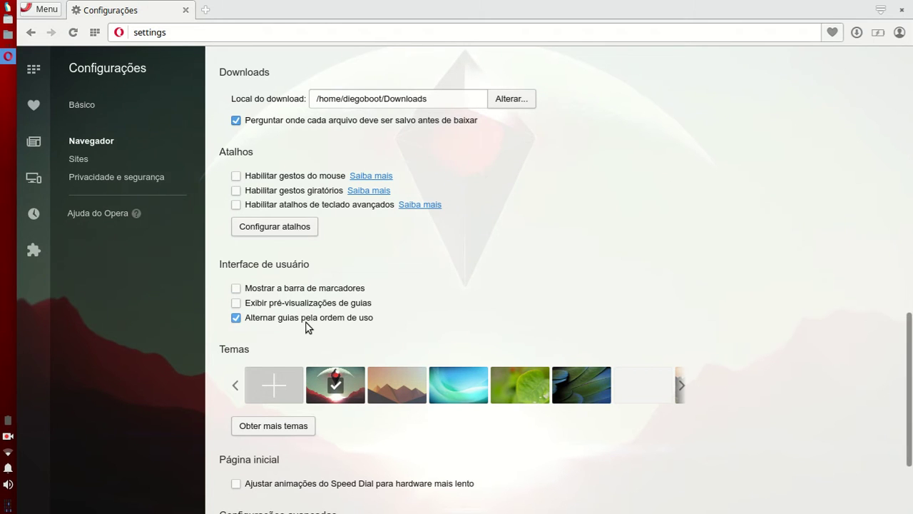
Try the blue wave theme and apply the orange mountains theme.
left_click(403, 383)
left_click(446, 397)
left_click(407, 398)
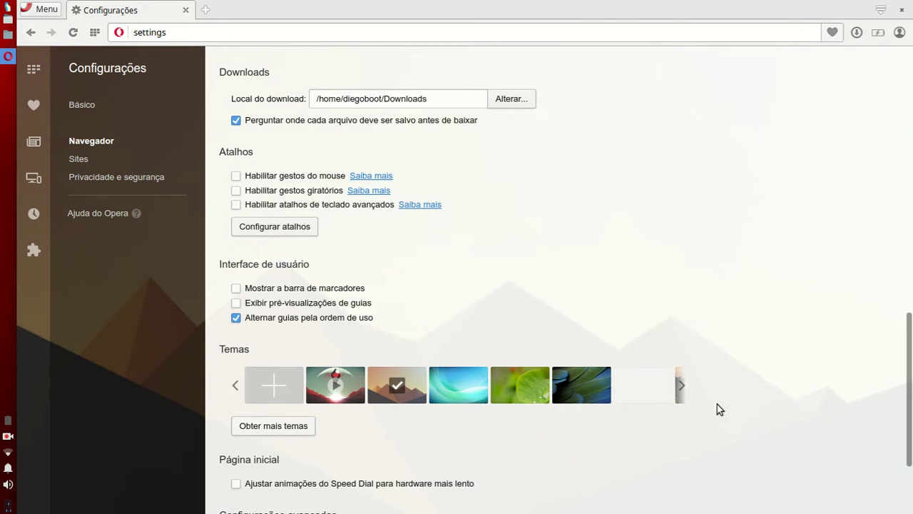
Enable the Speed Dial animation adjustment for slower hardware and disable it again.
scroll(907, 346, "down", 2)
left_click(390, 347)
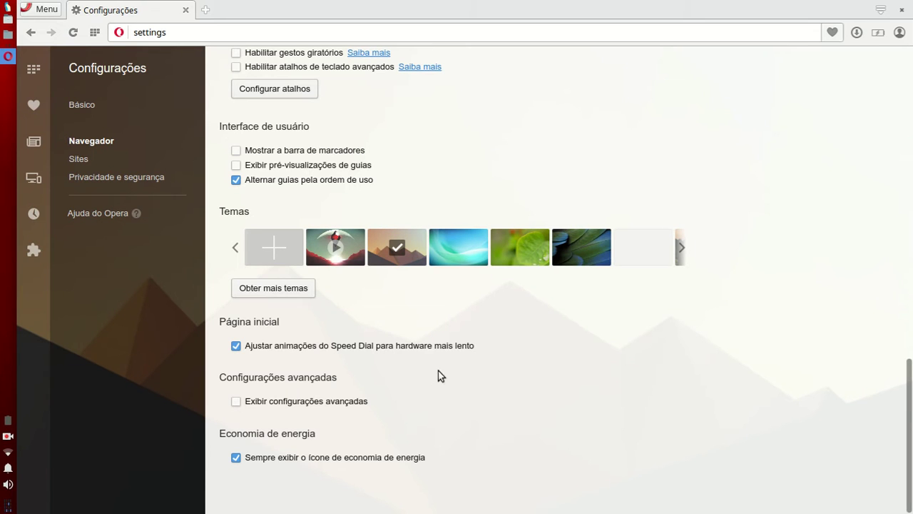
left_click(270, 348)
Show the advanced settings and enable the search box in the address bar.
left_click(349, 401)
left_click_drag(904, 400, 896, 143)
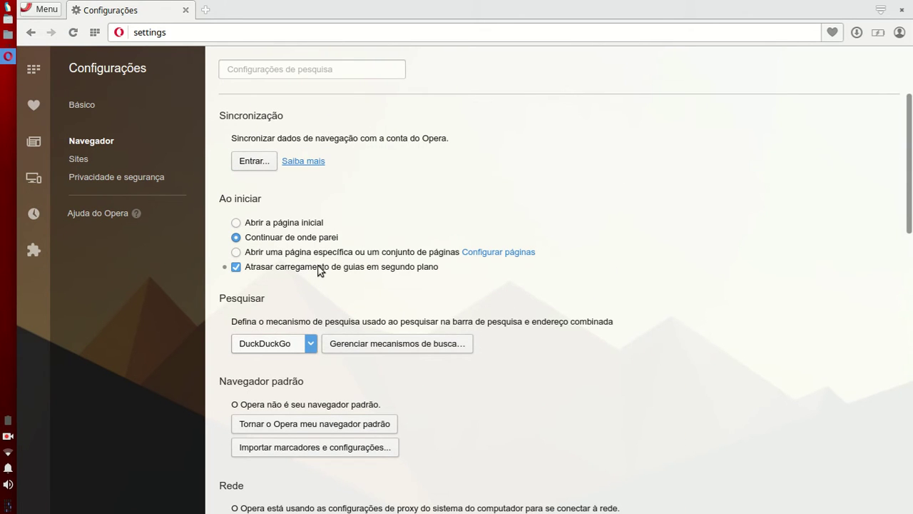
scroll(375, 298, "down", 7)
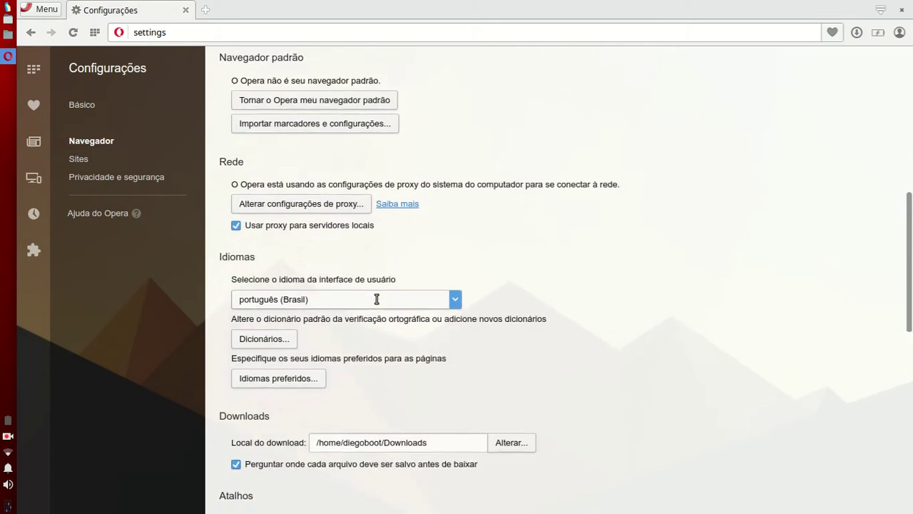
scroll(376, 298, "down", 2)
scroll(375, 300, "down", 1)
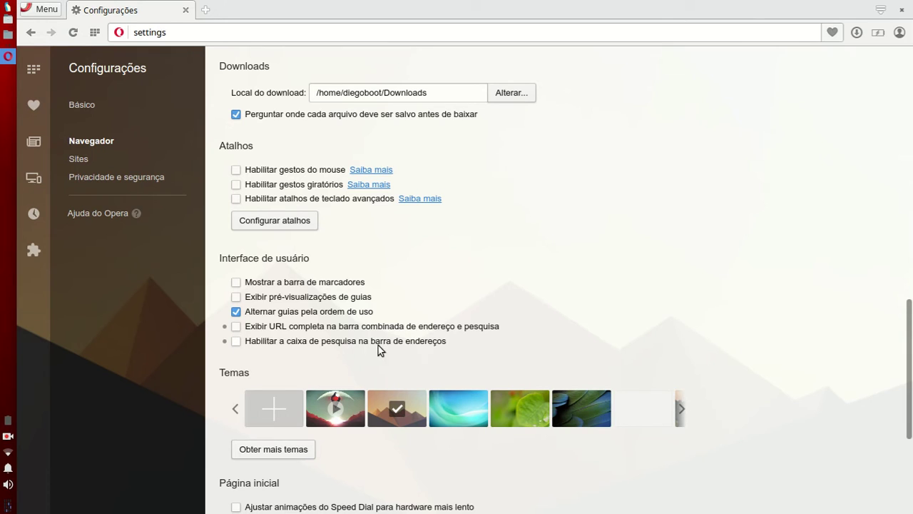
left_click(403, 341)
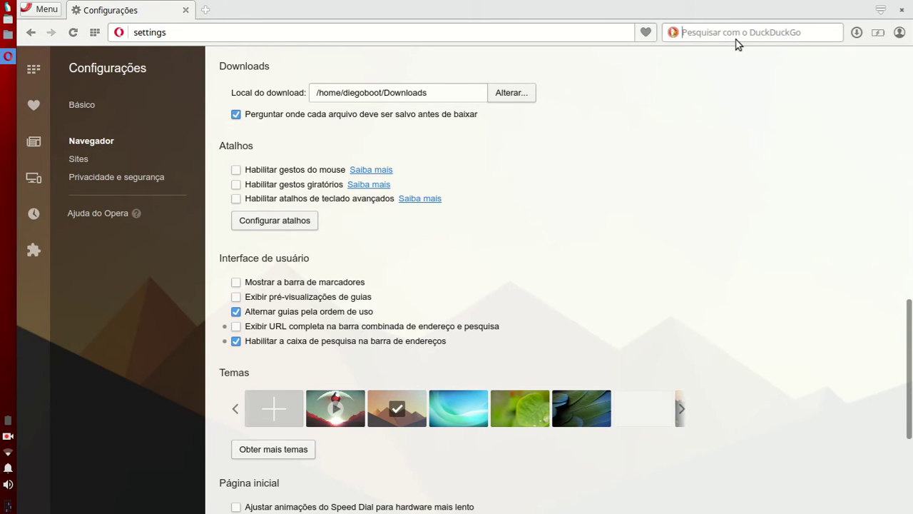
View the choices for the start page's maximum number of columns and close the list without changing it.
scroll(471, 343, "down", 5)
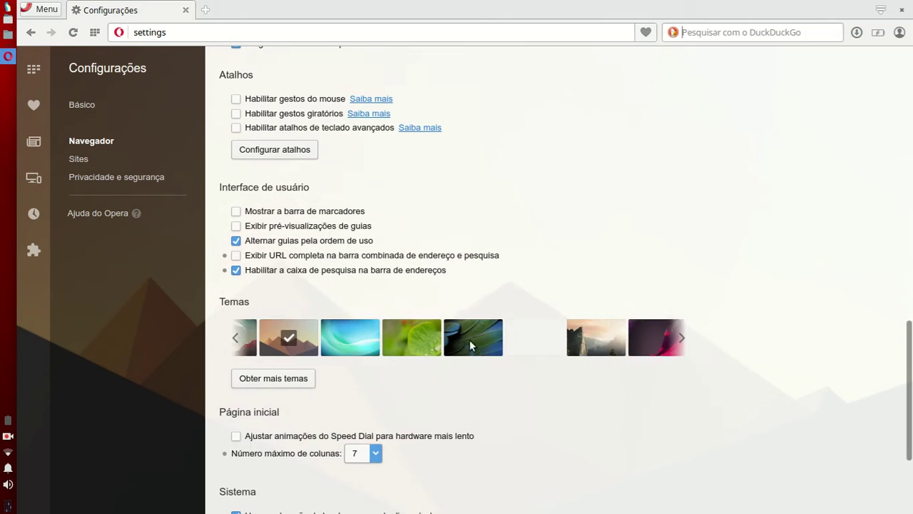
scroll(438, 448, "down", 1)
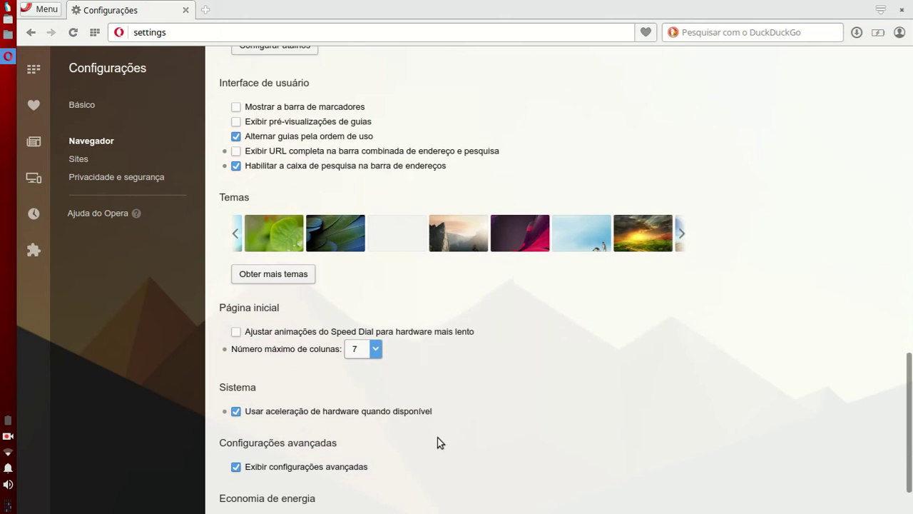
left_click(376, 347)
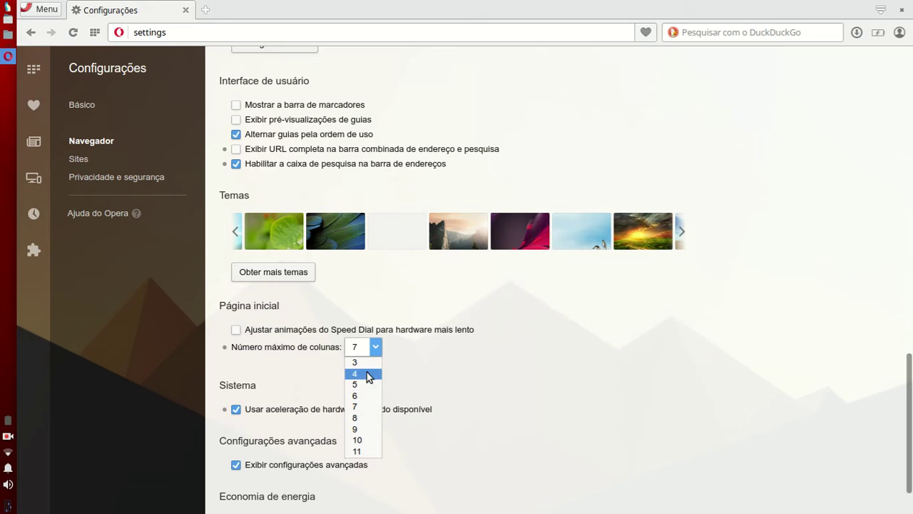
left_click(450, 380)
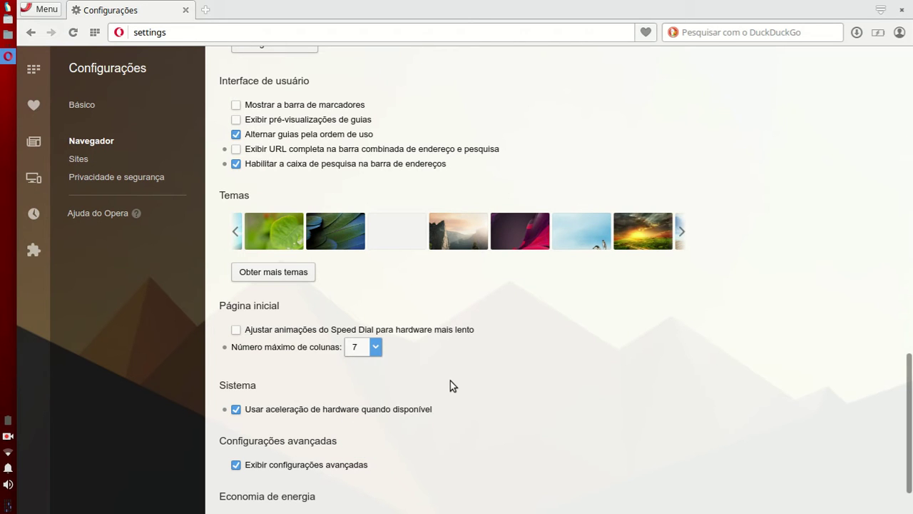
Disable the option to always show the power saving icon and enable it again.
scroll(450, 381, "down", 2)
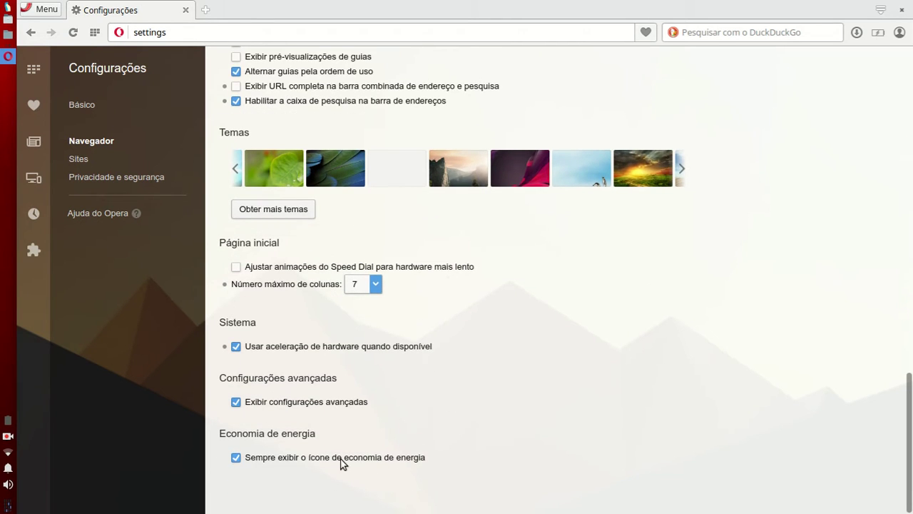
left_click(371, 462)
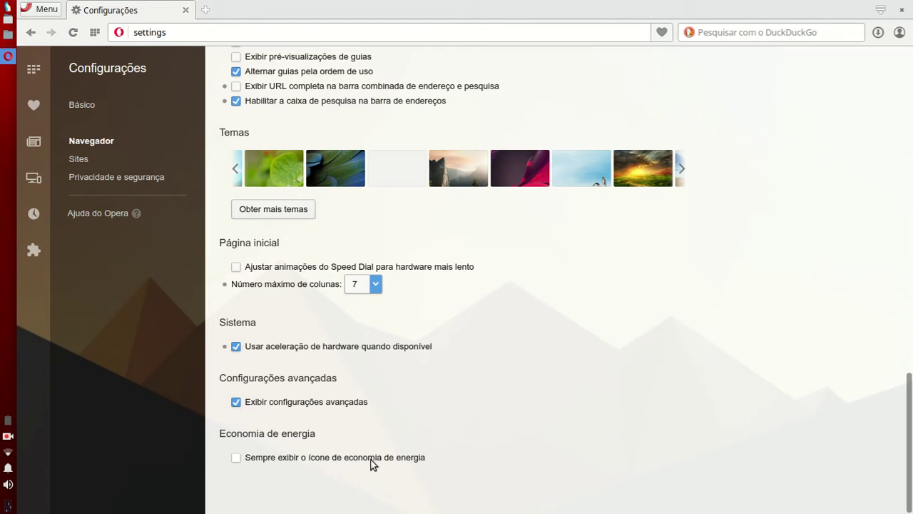
left_click(371, 462)
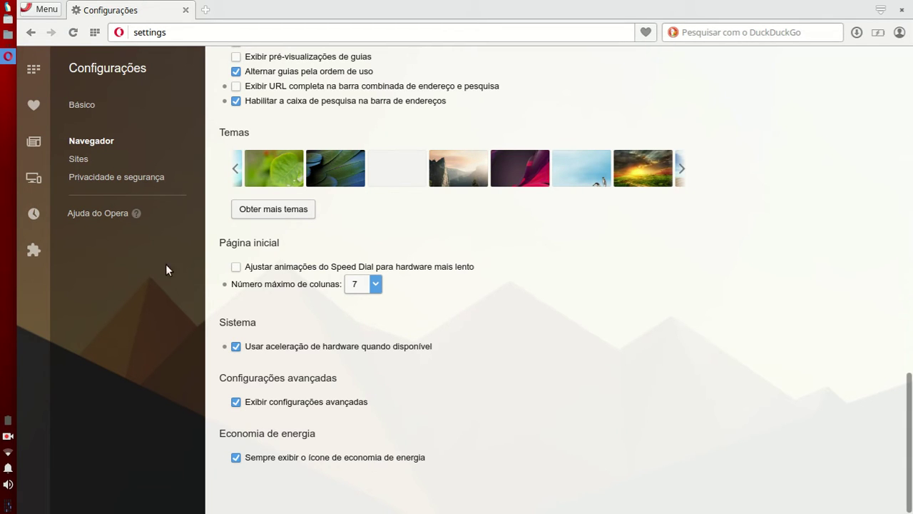
Set the font size to "Muito grande" in the Sites settings.
left_click(127, 163)
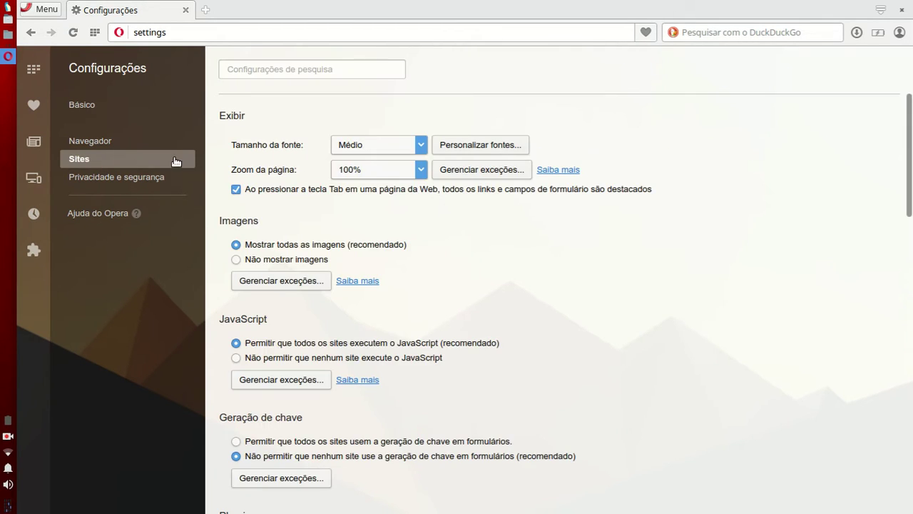
left_click(368, 147)
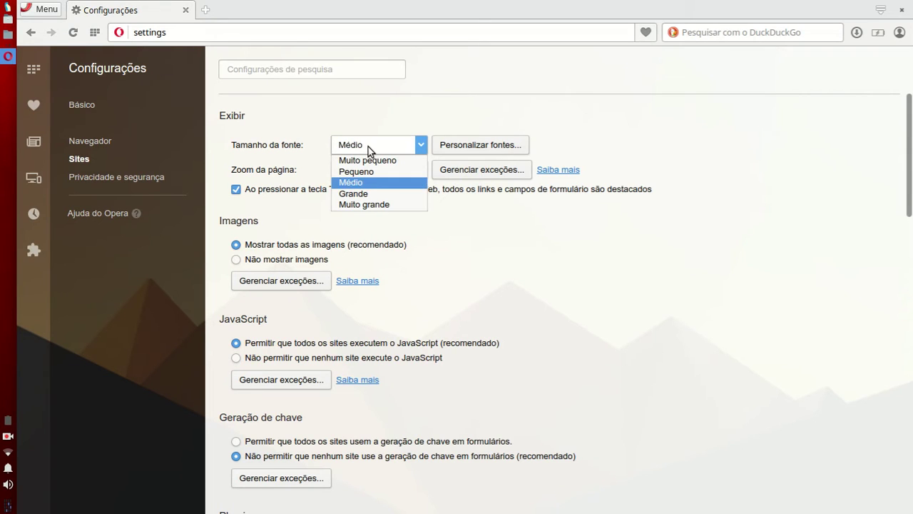
left_click(376, 203)
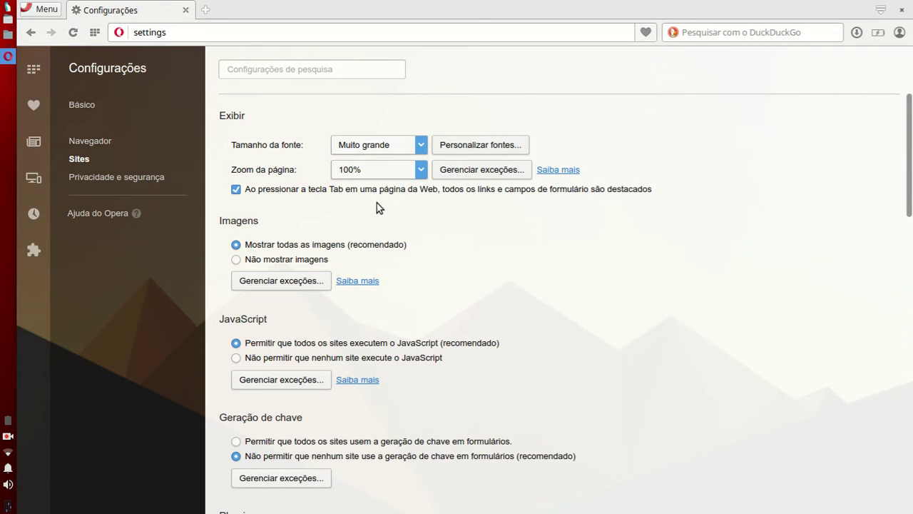
Set the font size to "Médio", and review the default font choices and other options in the font customization dialog.
left_click(343, 146)
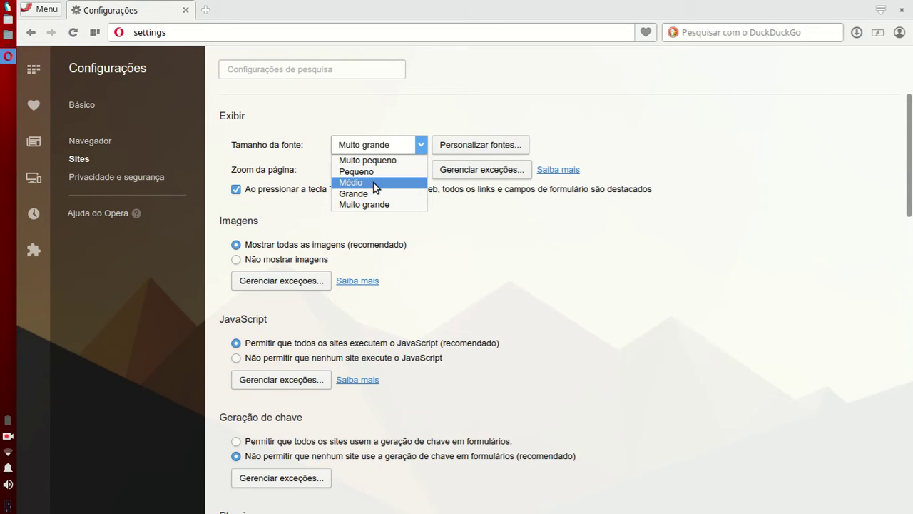
left_click(376, 183)
left_click(449, 148)
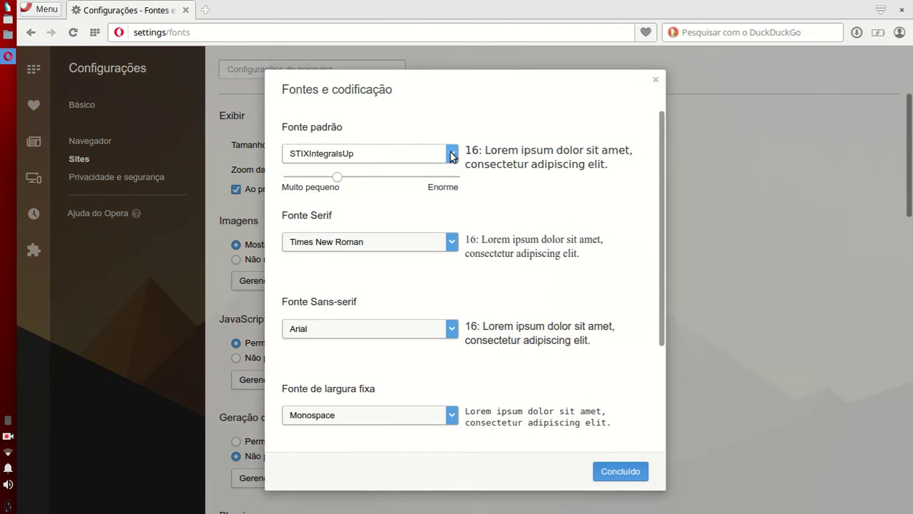
left_click(451, 154)
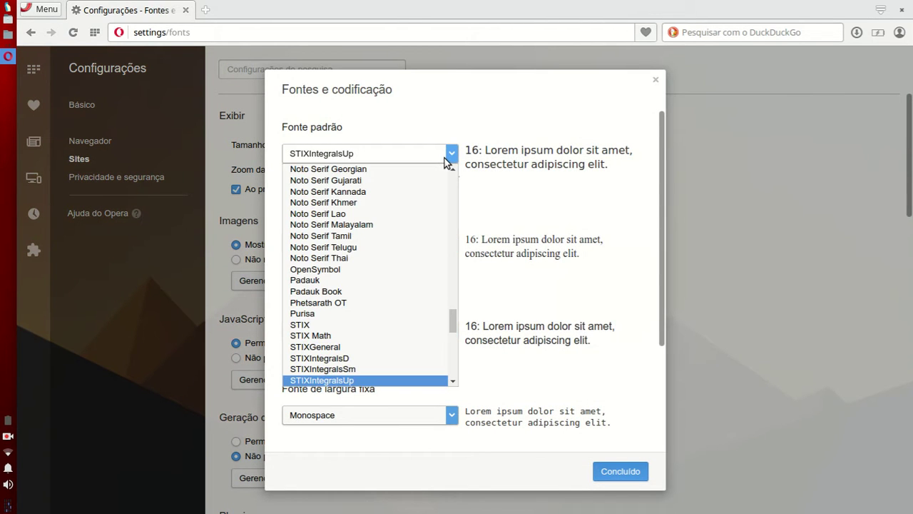
left_click_drag(452, 328, 520, 247)
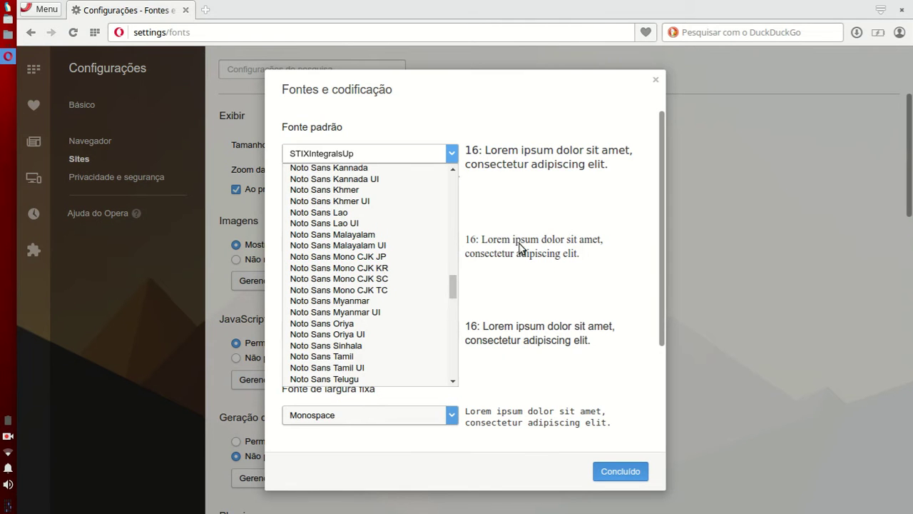
left_click(519, 247)
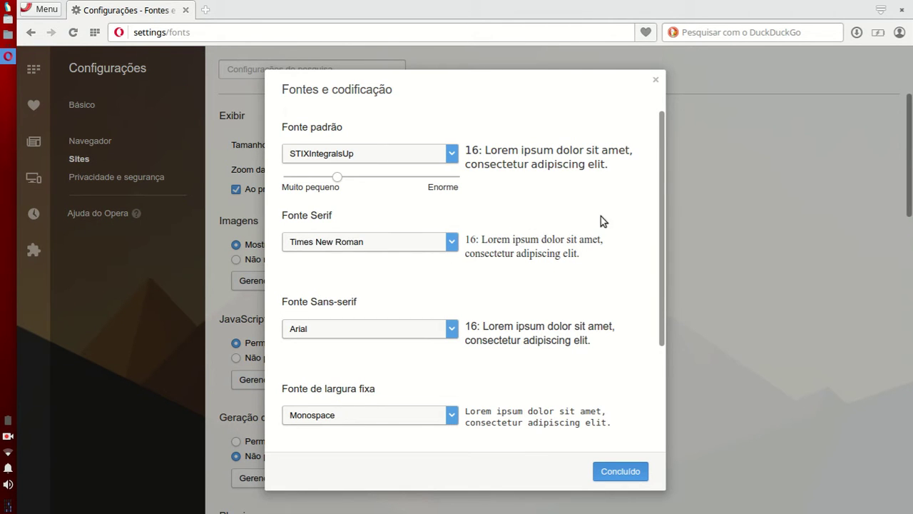
left_click_drag(660, 125, 664, 274)
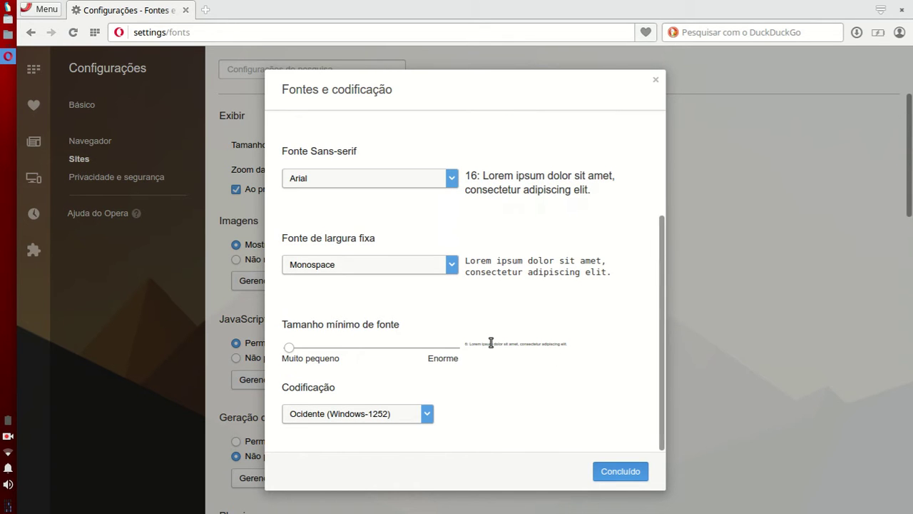
left_click(612, 472)
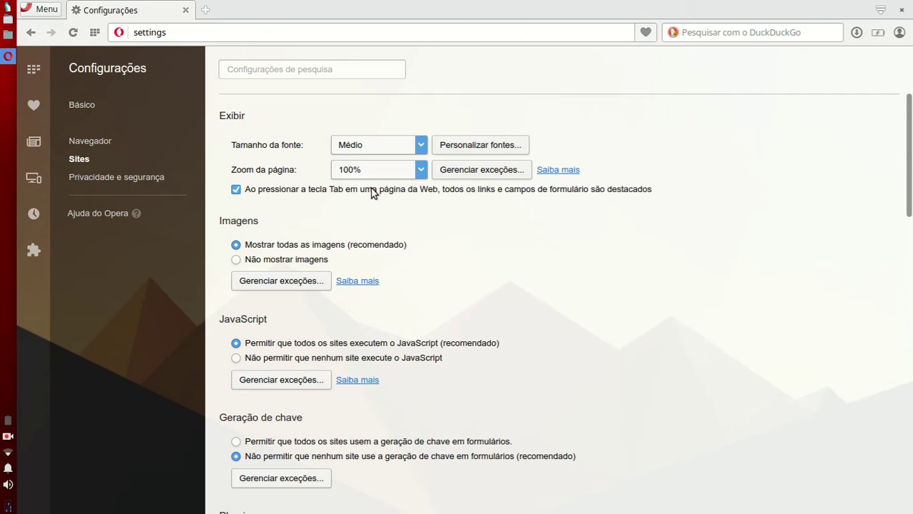
View the image exceptions and keep the JavaScript option that allows all sites to run it.
left_click(315, 284)
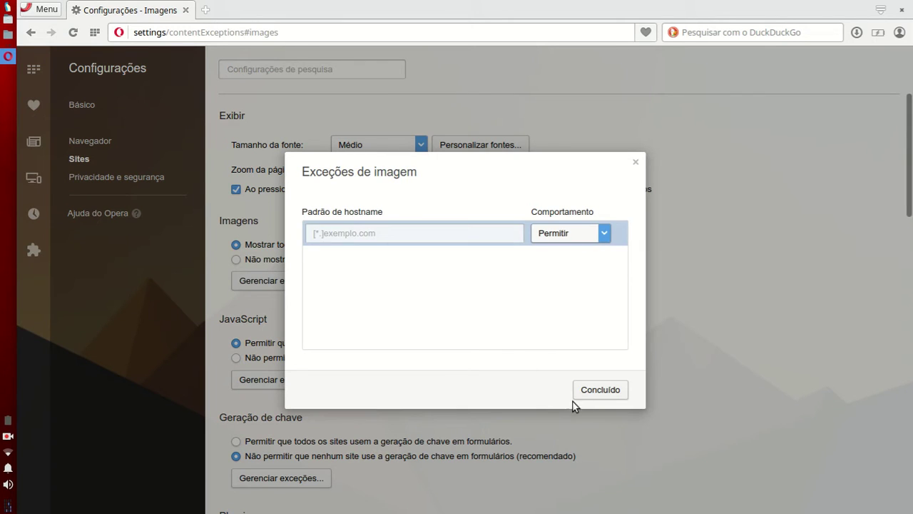
left_click(607, 390)
left_click_drag(907, 120, 907, 182)
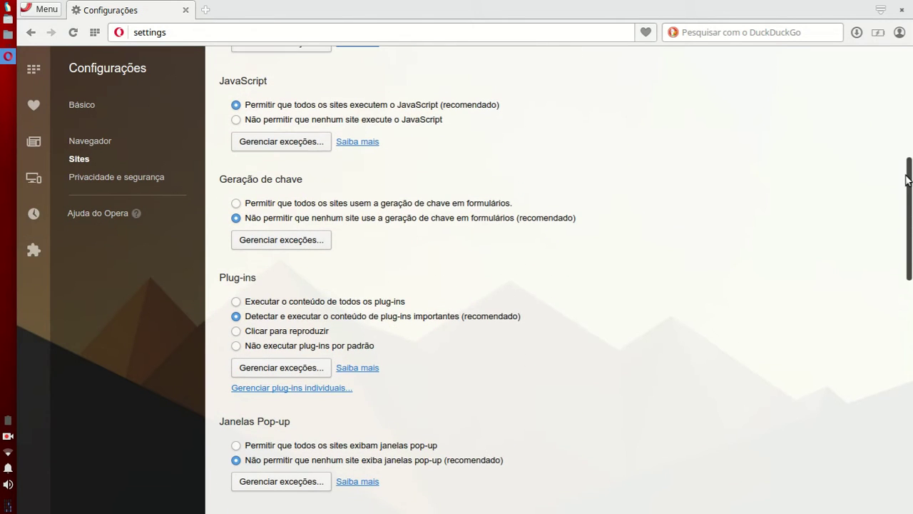
left_click(264, 108)
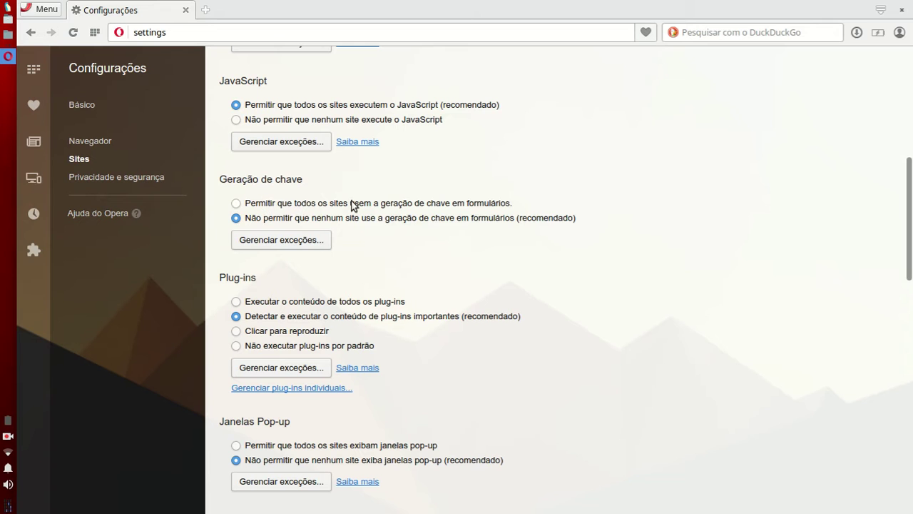
View the exceptions for pop-up windows and for detached video, closing each list.
scroll(785, 235, "down", 5)
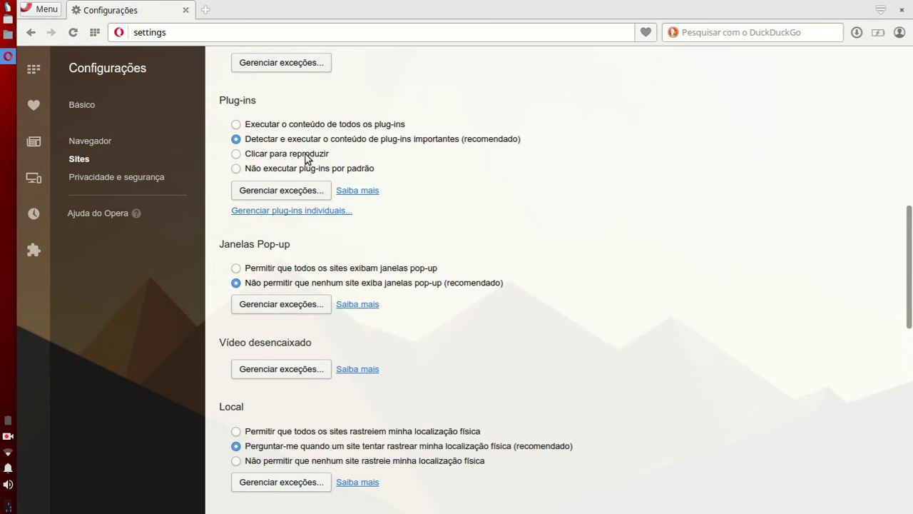
triple_click(271, 243)
scroll(374, 247, "down", 3)
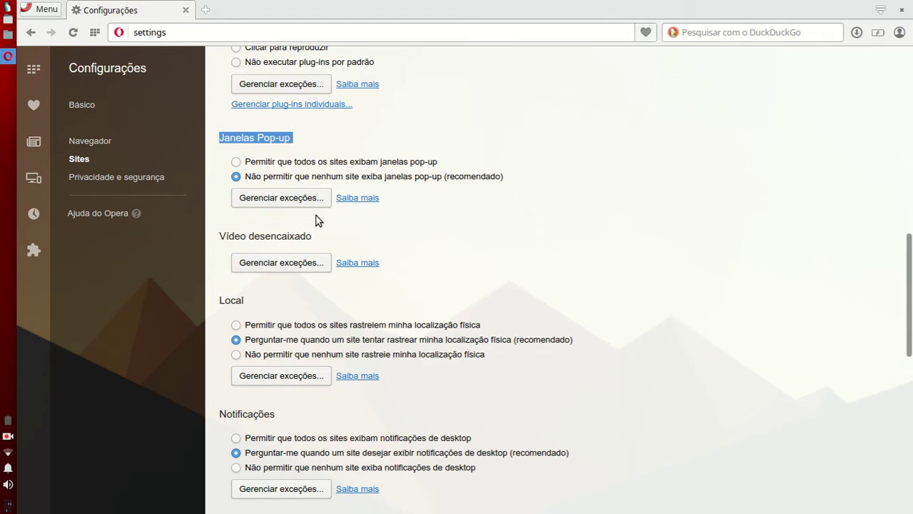
left_click(285, 198)
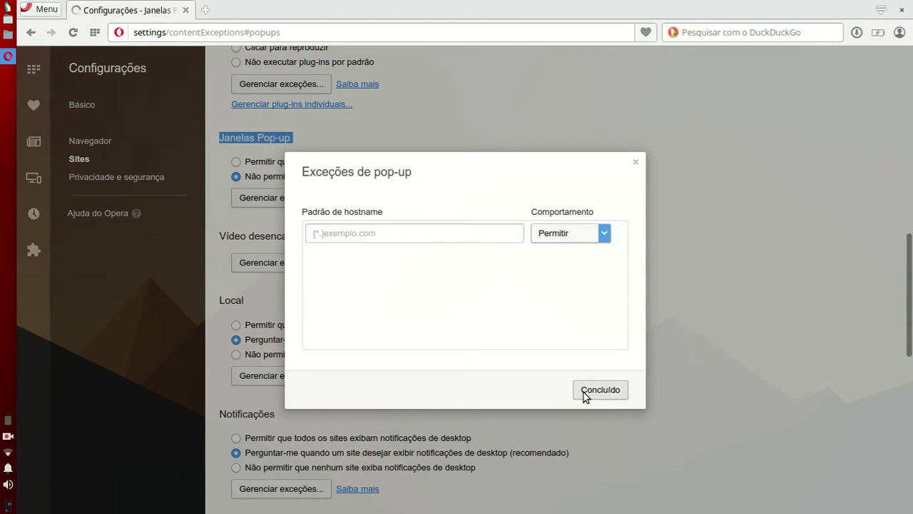
left_click(579, 394)
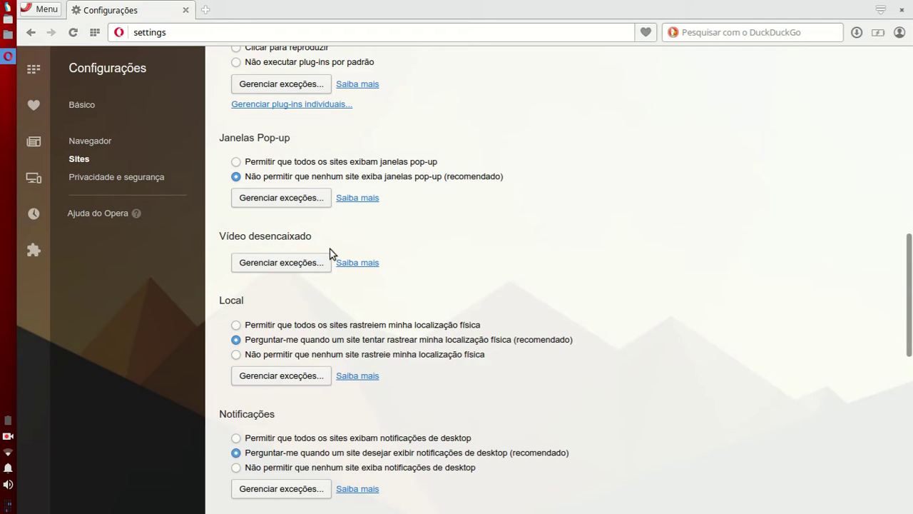
left_click(316, 268)
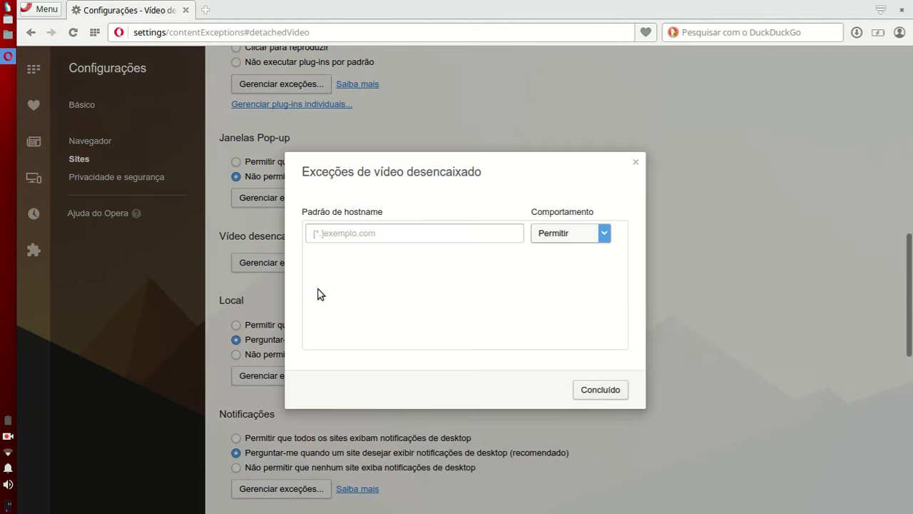
left_click(595, 389)
Block all sites from tracking the physical location, and view the geolocation exceptions.
scroll(293, 292, "down", 3)
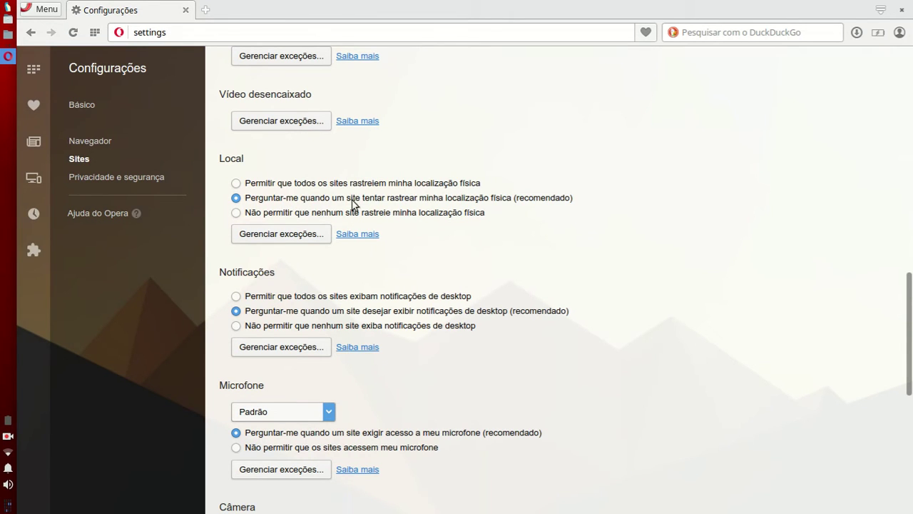
left_click(246, 213)
left_click(283, 234)
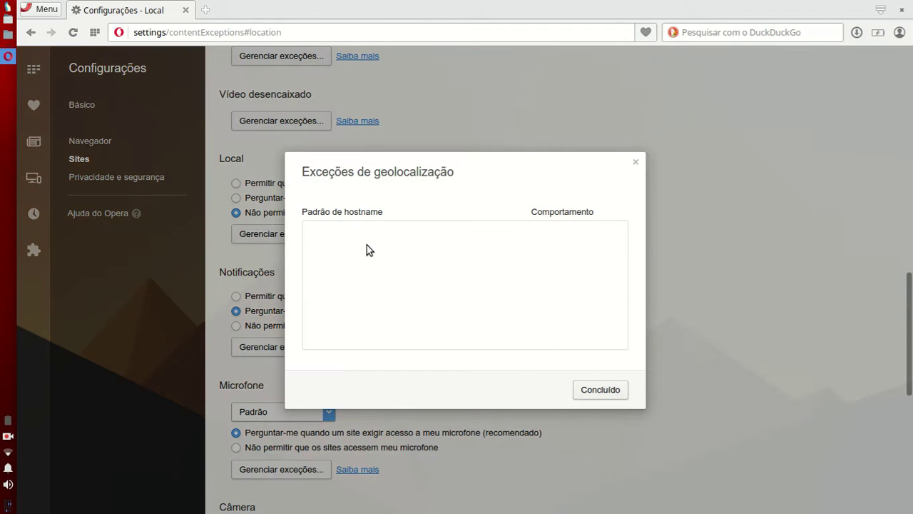
left_click(615, 386)
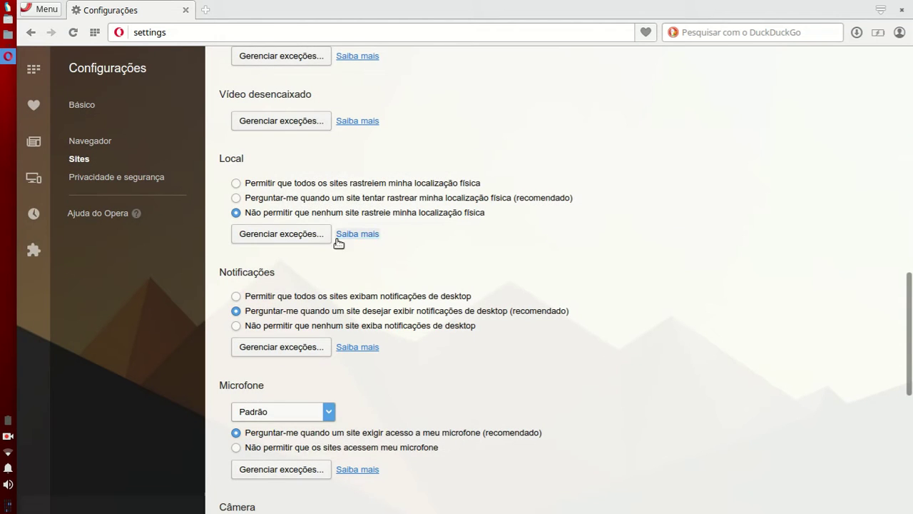
Block all sites from showing desktop notifications, and view the notification exceptions.
scroll(264, 263, "down", 3)
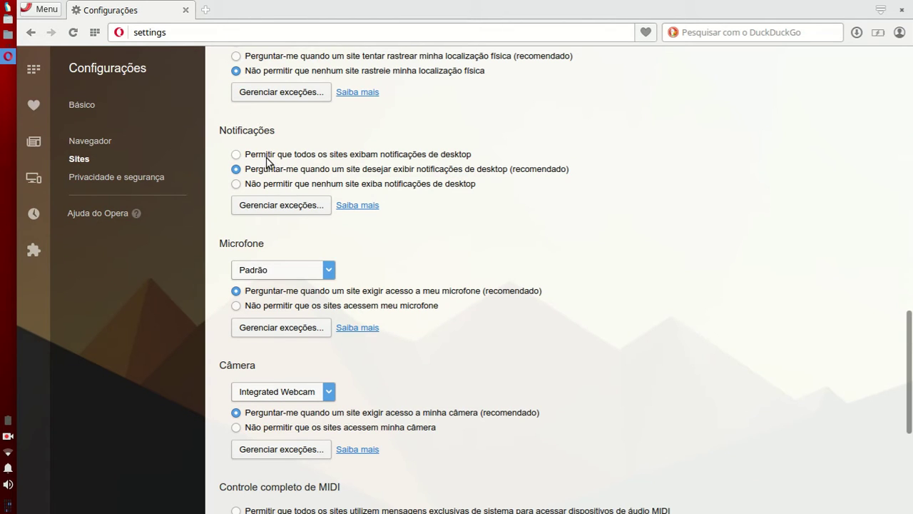
left_click(398, 184)
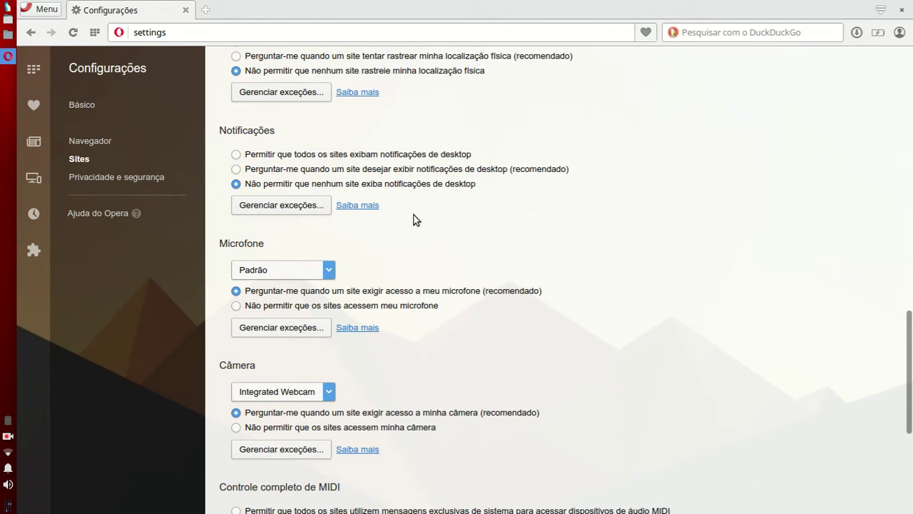
left_click(315, 211)
left_click(592, 392)
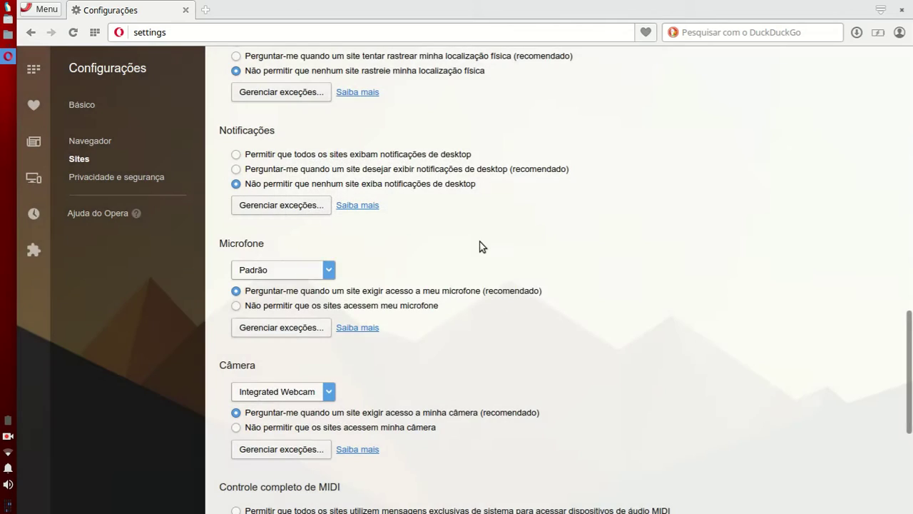
View the available microphone devices, block sites from accessing the microphone, and check its exceptions.
scroll(482, 246, "down", 2)
scroll(481, 246, "down", 1)
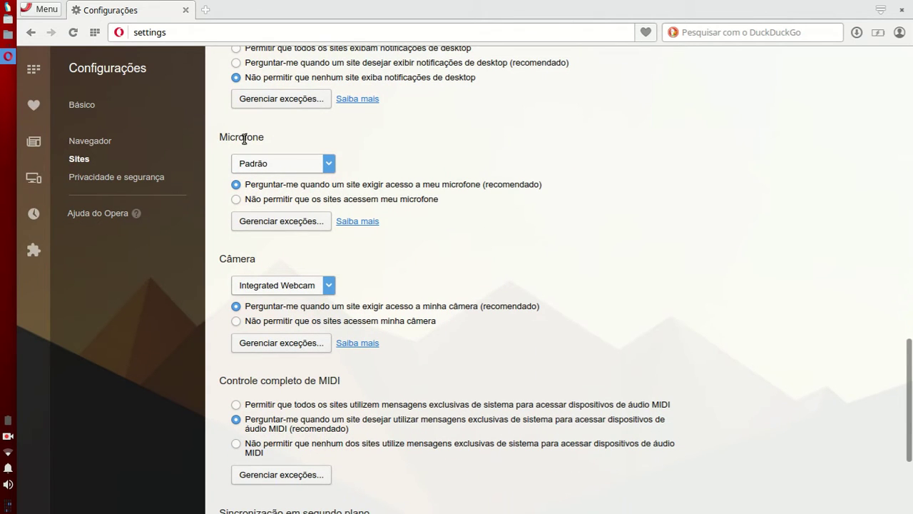
double_click(245, 138)
left_click(328, 162)
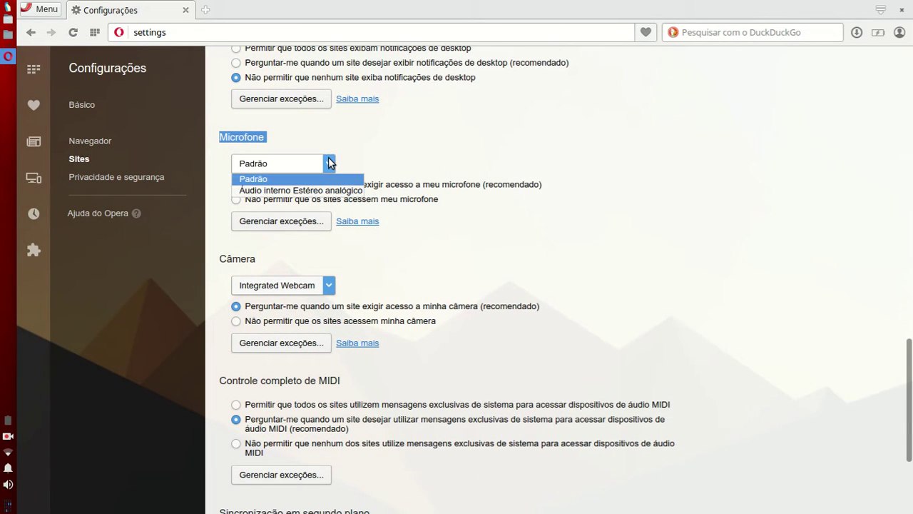
left_click(362, 159)
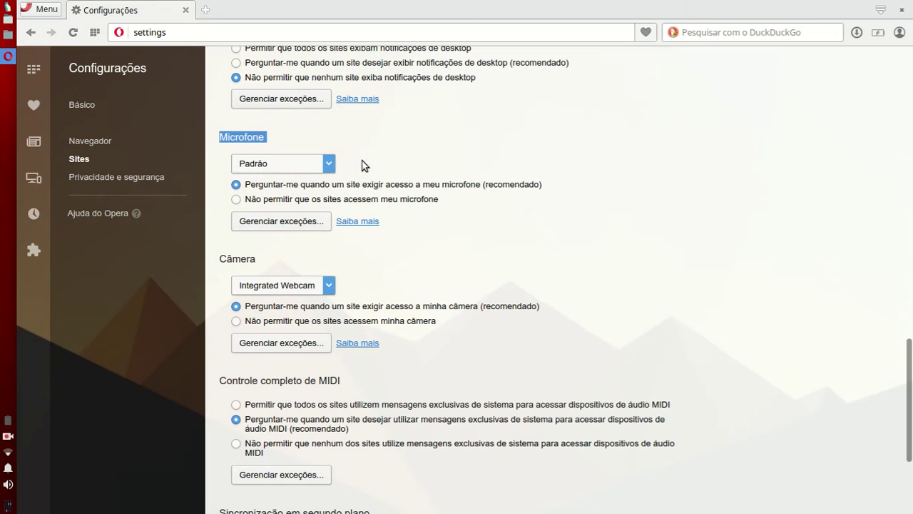
left_click(375, 200)
left_click(318, 222)
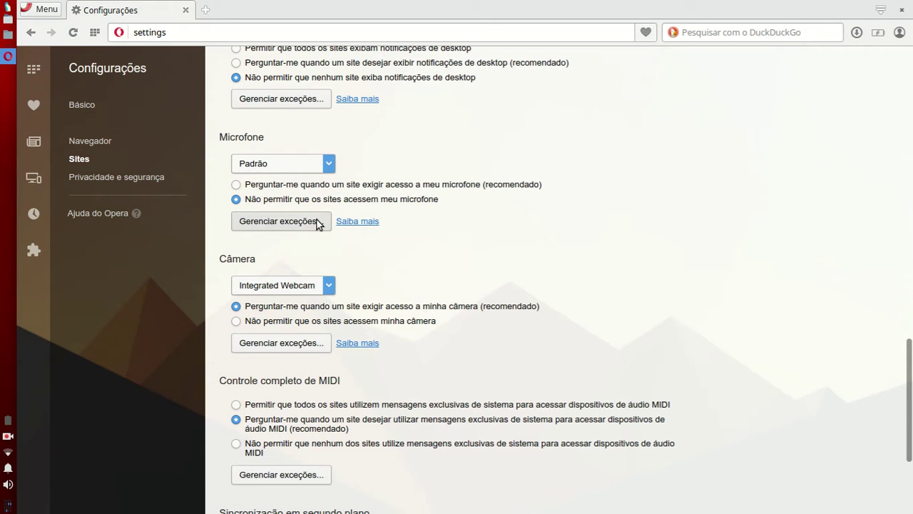
left_click(597, 392)
View the available camera devices, block sites from accessing the camera, and check its exceptions.
scroll(338, 180, "down", 3)
left_click(328, 179)
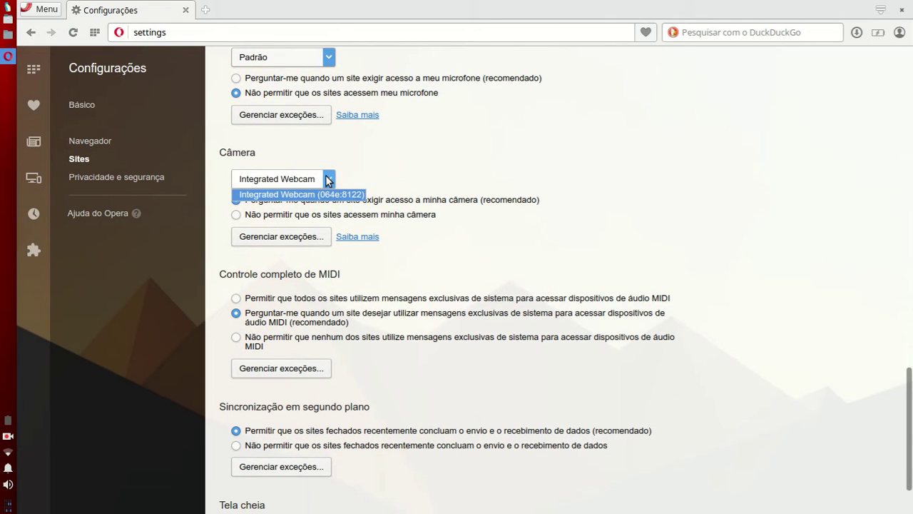
left_click(332, 179)
left_click(344, 216)
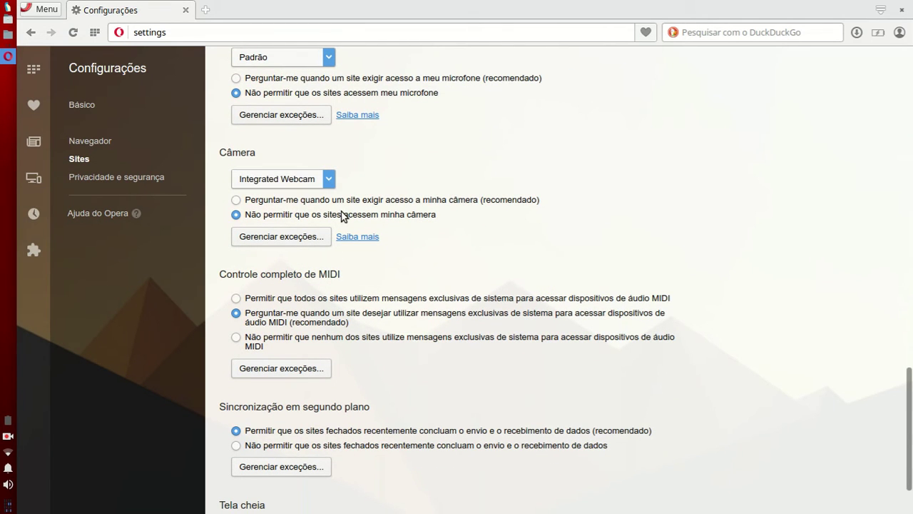
left_click(311, 242)
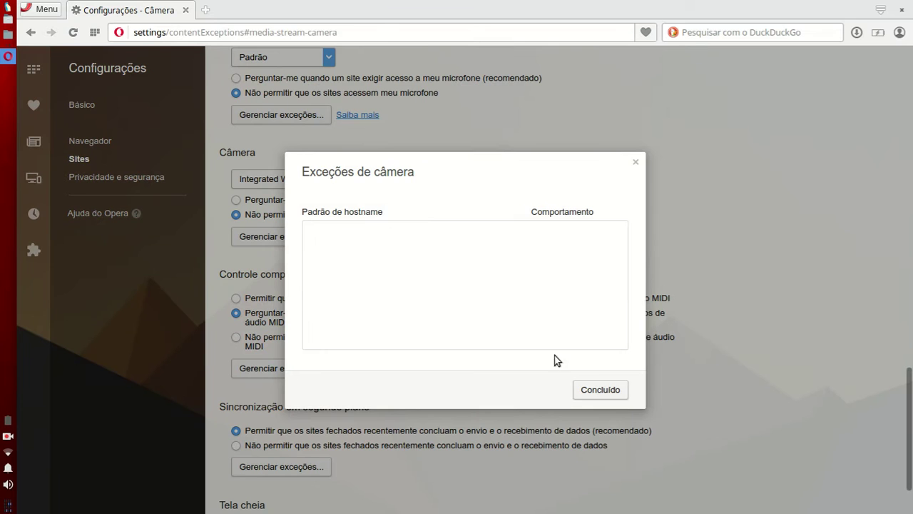
left_click(585, 392)
Block all sites from using system-exclusive messages to access MIDI devices, and view the full-screen exceptions.
scroll(341, 169, "down", 2)
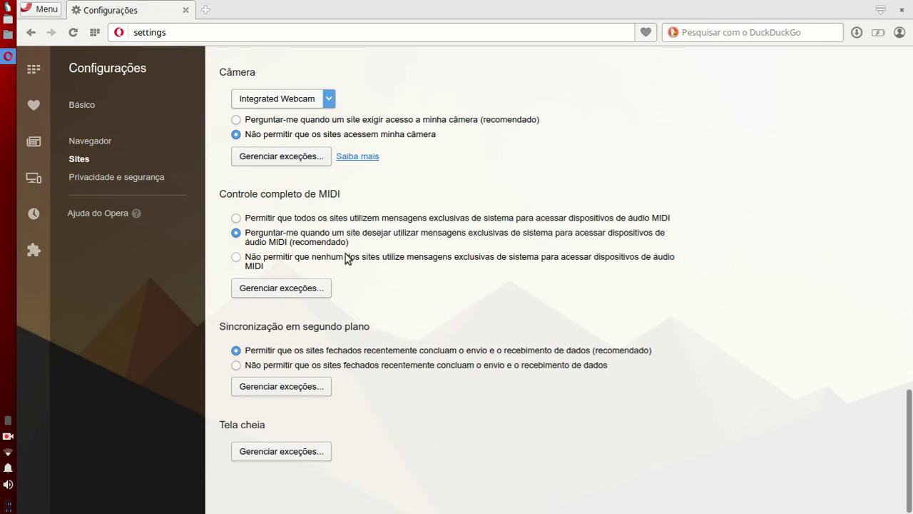
left_click(237, 259)
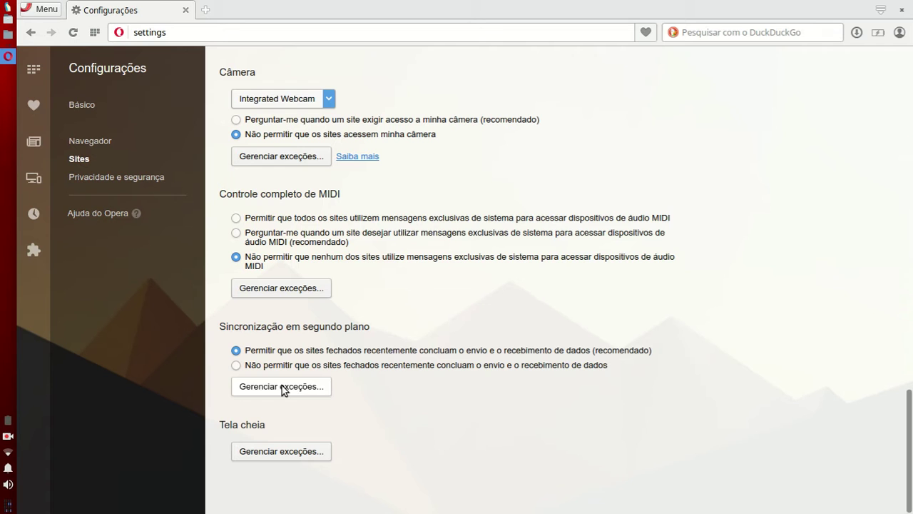
left_click(307, 453)
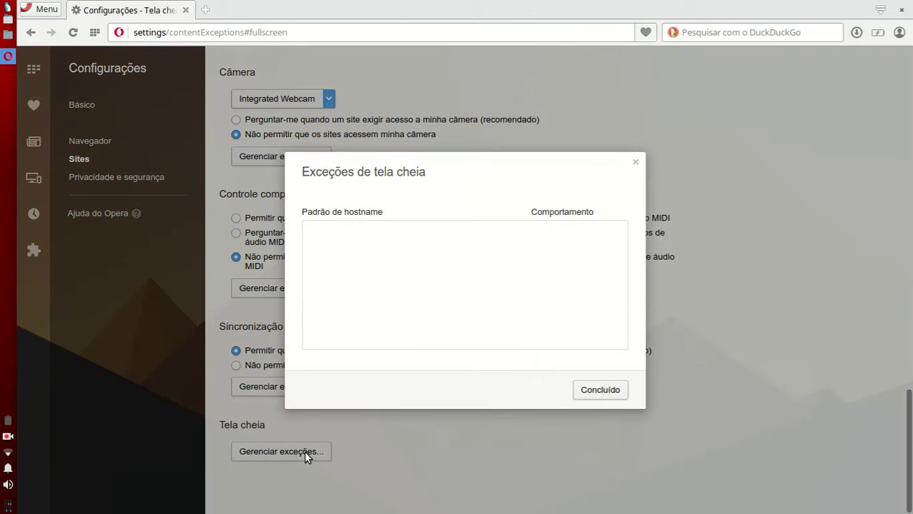
left_click(600, 390)
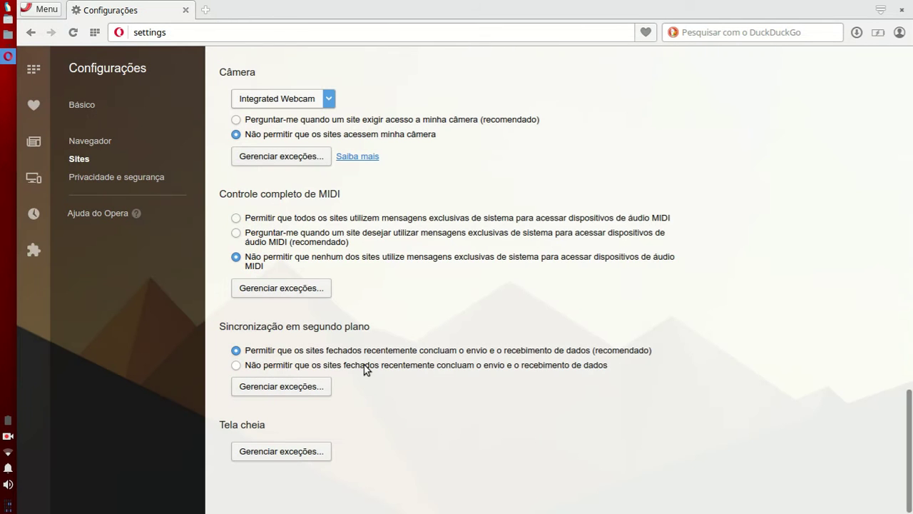
Enable ad blocking in the privacy and security settings and open its list of exceptions.
left_click(181, 178)
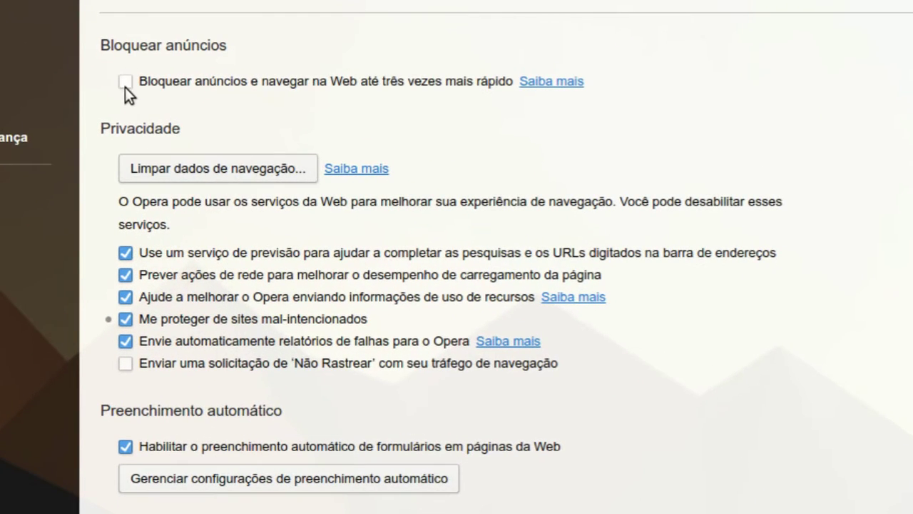
left_click(125, 84)
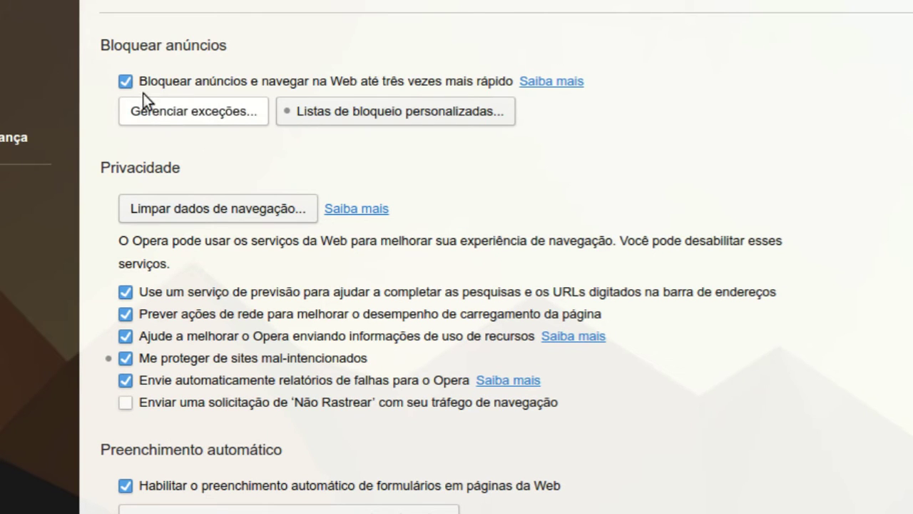
left_click(238, 113)
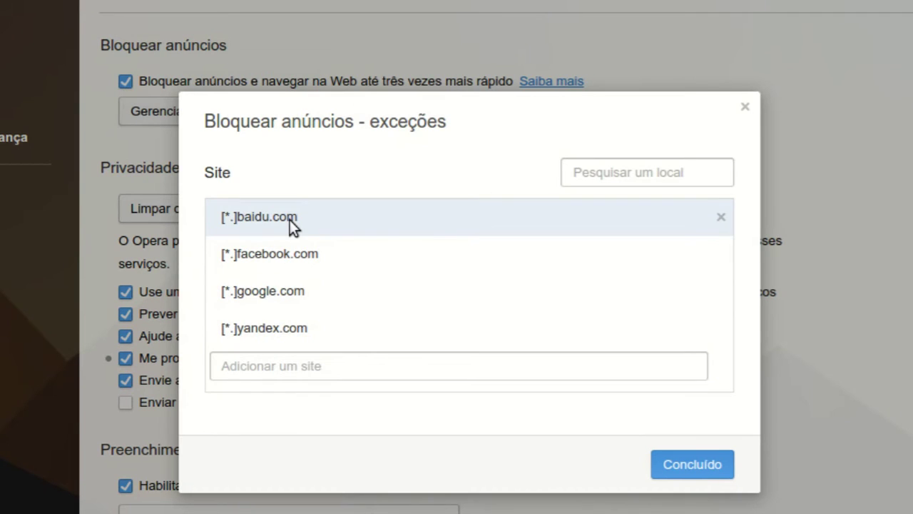
Remove baidu.com, facebook.com, google.com and yandex.com from the ad-blocking exceptions and close the list.
left_click(723, 217)
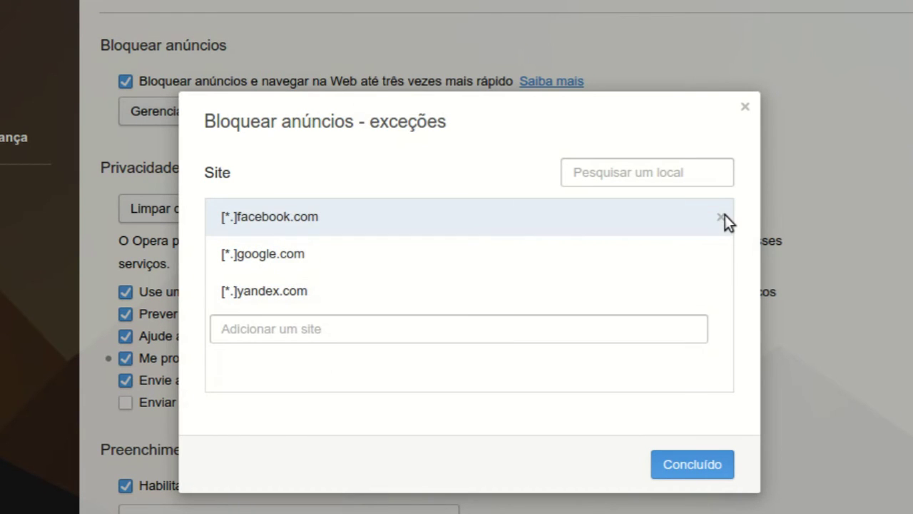
left_click(721, 217)
left_click(720, 217)
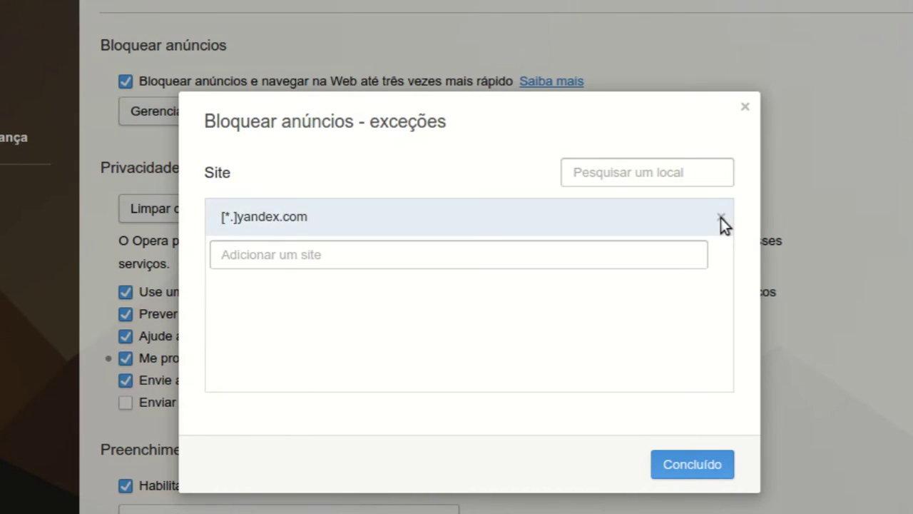
left_click(719, 218)
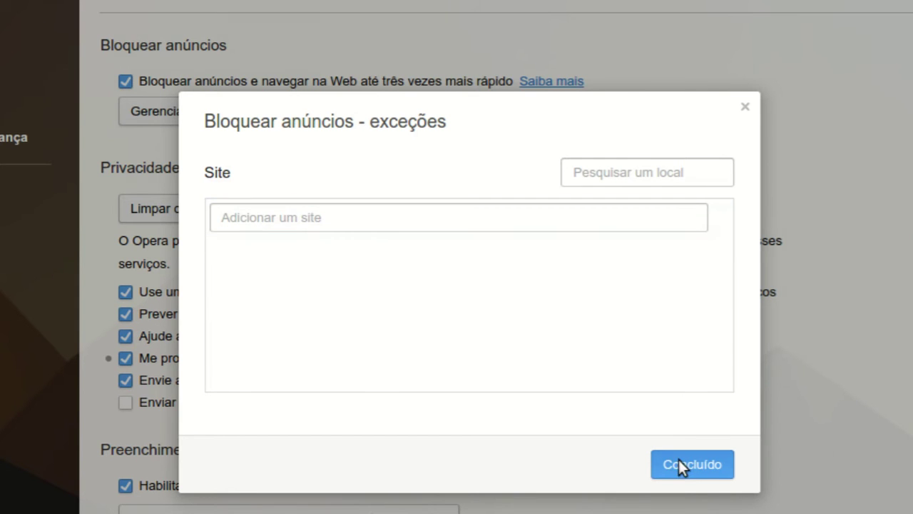
left_click(717, 467)
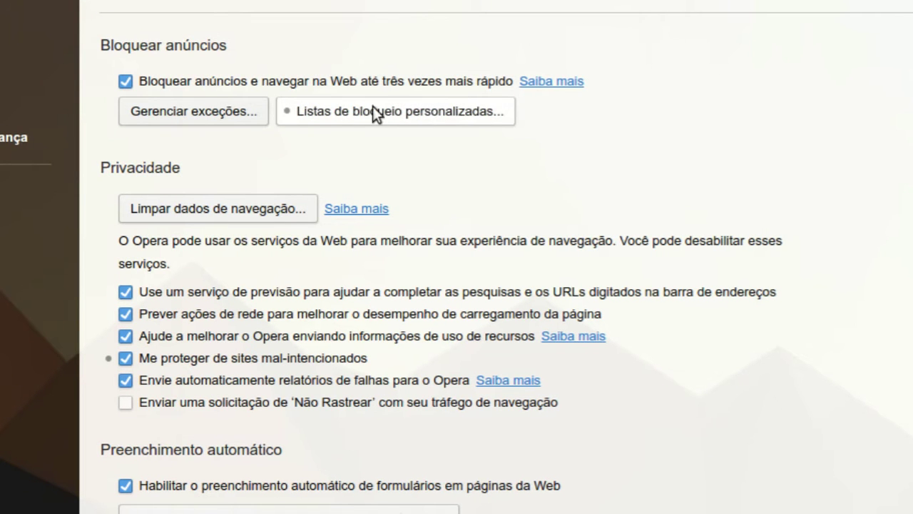
View the custom ad-block lists and the file chooser for adding a list, and close both without adding anything.
left_click(281, 117)
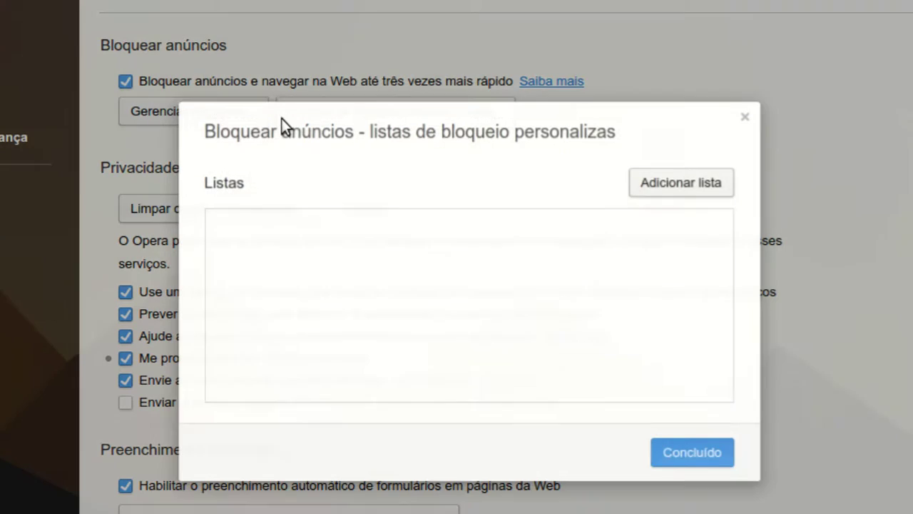
left_click(635, 187)
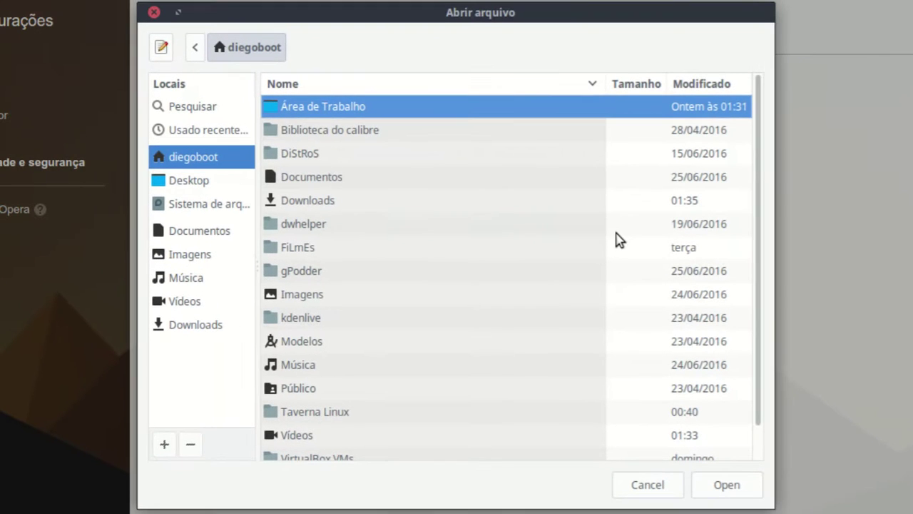
left_click(154, 12)
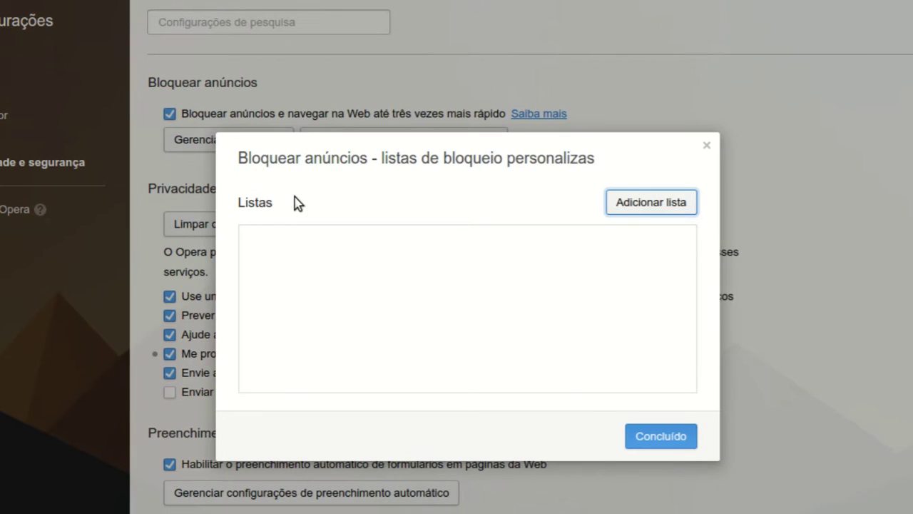
left_click(661, 436)
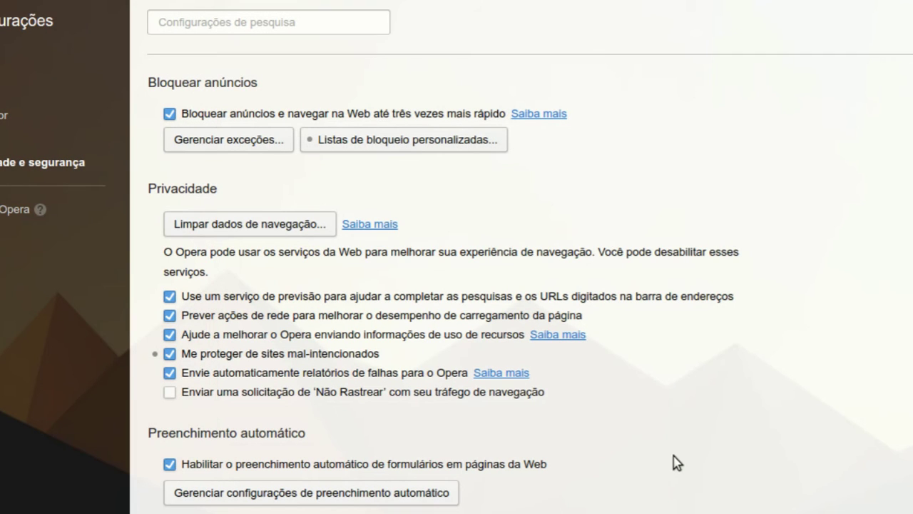
Try the time ranges for clearing browsing data, choose "desde o começo", and cancel without clearing anything.
double_click(200, 188)
scroll(280, 191, "down", 3)
left_click(264, 136)
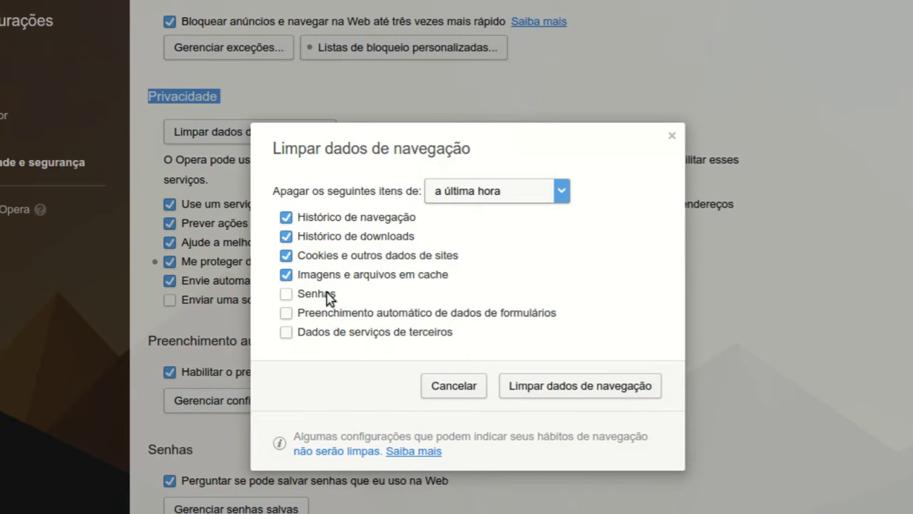
left_click(488, 190)
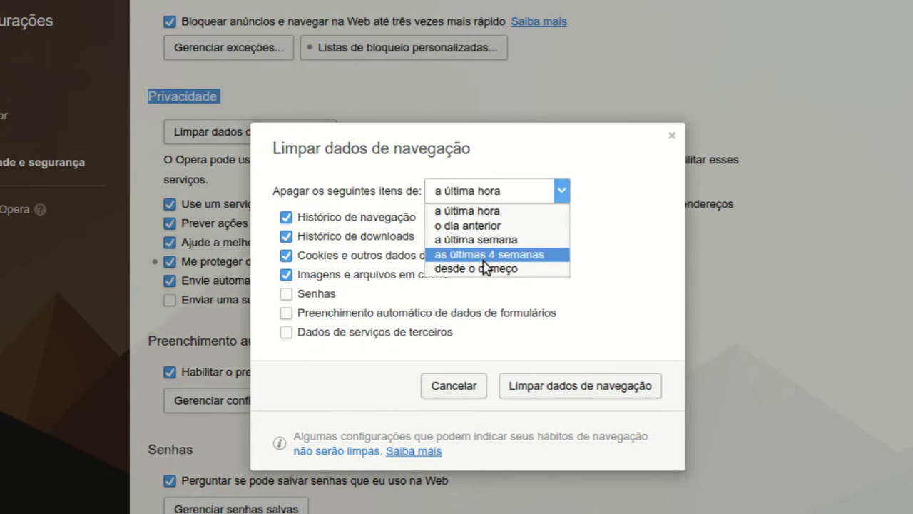
left_click(486, 259)
left_click(497, 203)
left_click(536, 266)
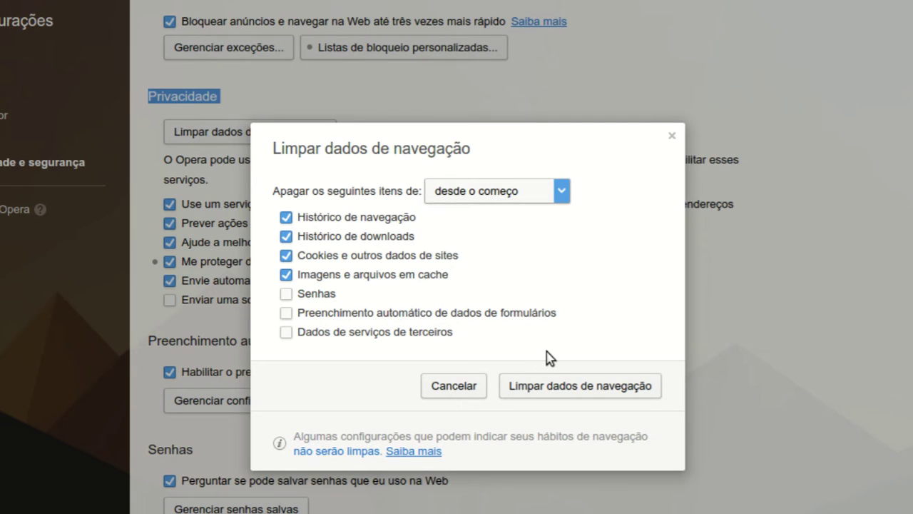
left_click(463, 394)
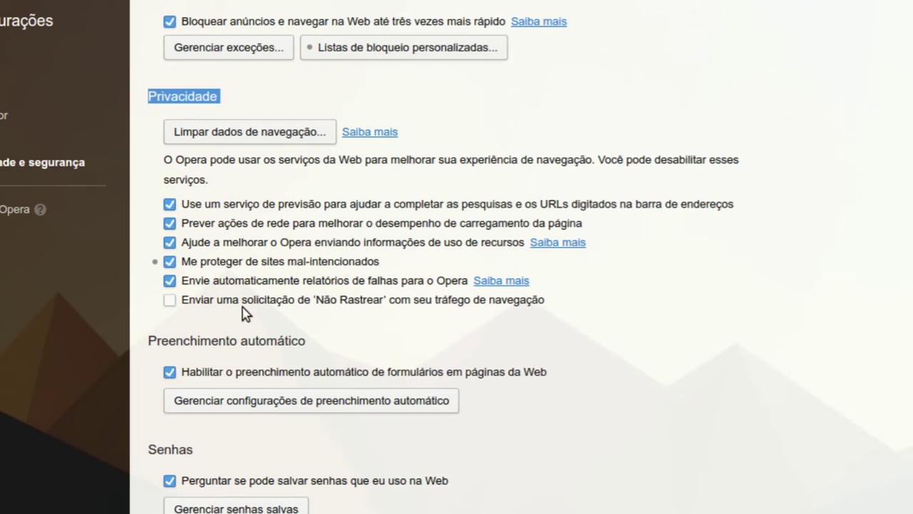
Enable sending a "Não Rastrear" request with browsing traffic and accept its explanation.
left_click(285, 303)
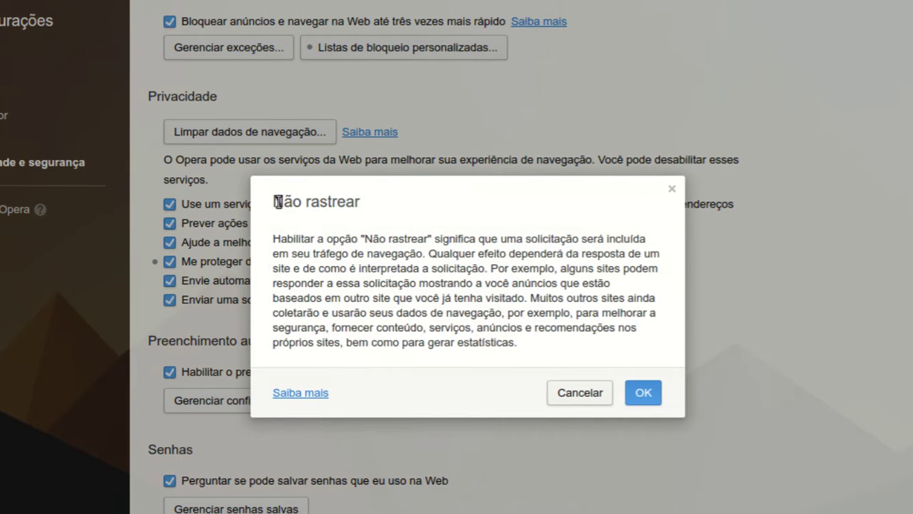
left_click(646, 395)
View the list of saved passwords in the password settings and close it.
scroll(649, 401, "down", 3)
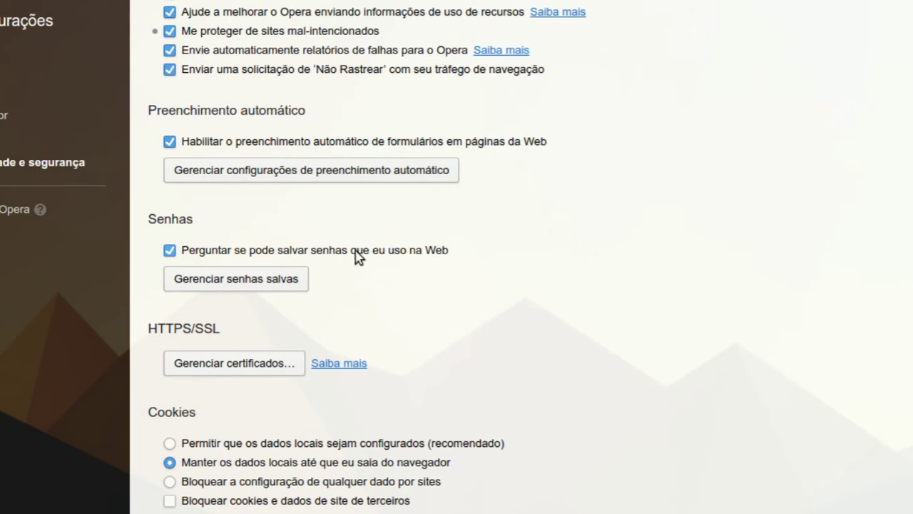
left_click(290, 278)
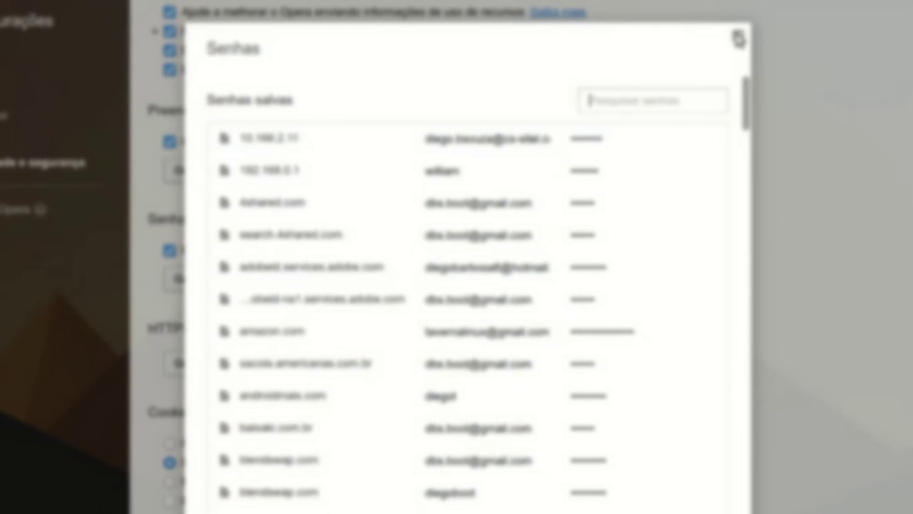
left_click(738, 39)
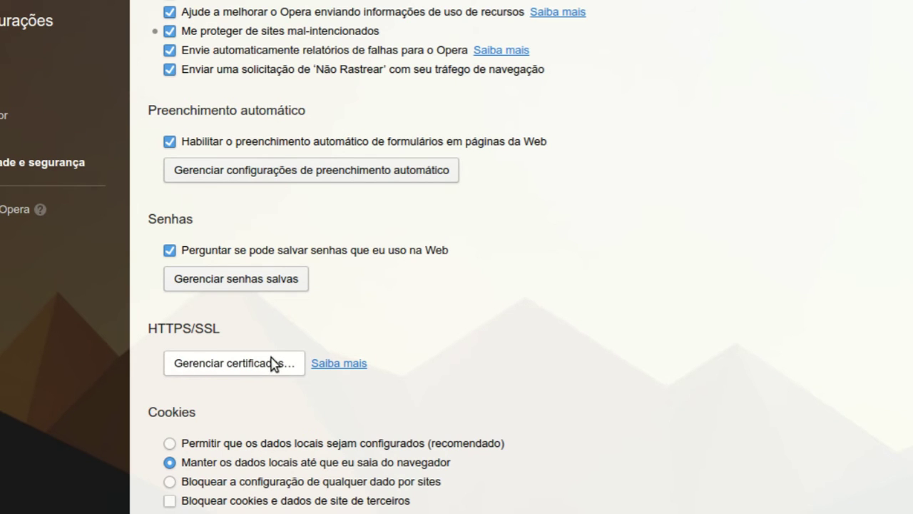
Try the cookie policies and third-party cookie blocking, ending on "Manter os dados locais até que eu saia do navegador" with third-party blocking off.
scroll(271, 364, "down", 2)
left_click(230, 314)
left_click(239, 325)
left_click(345, 346)
left_click(229, 365)
left_click(169, 364)
left_click(168, 328)
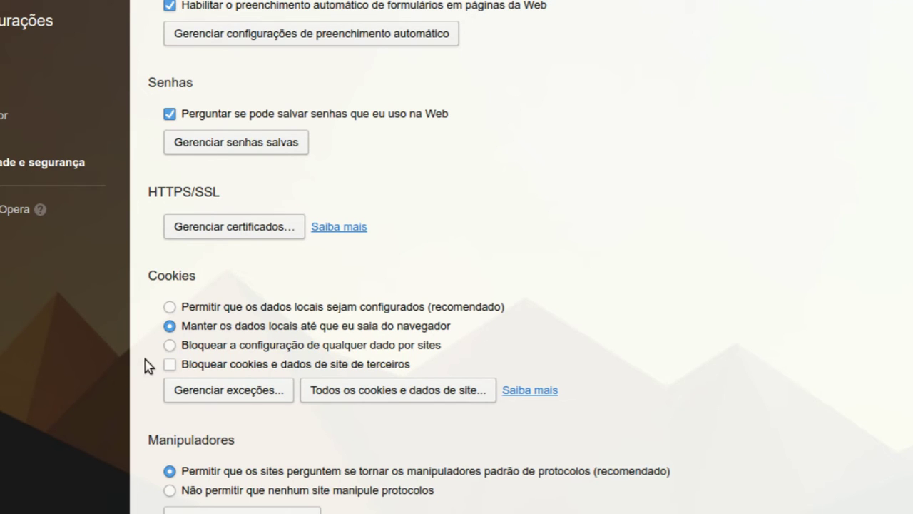
View the cookie and site data exceptions and close them without adding a hostname.
left_click(232, 391)
left_click(300, 242)
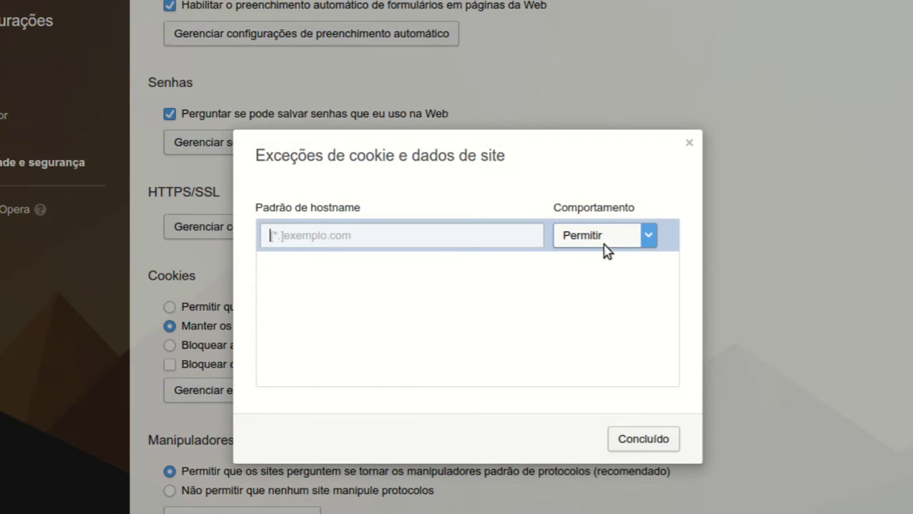
left_click(687, 147)
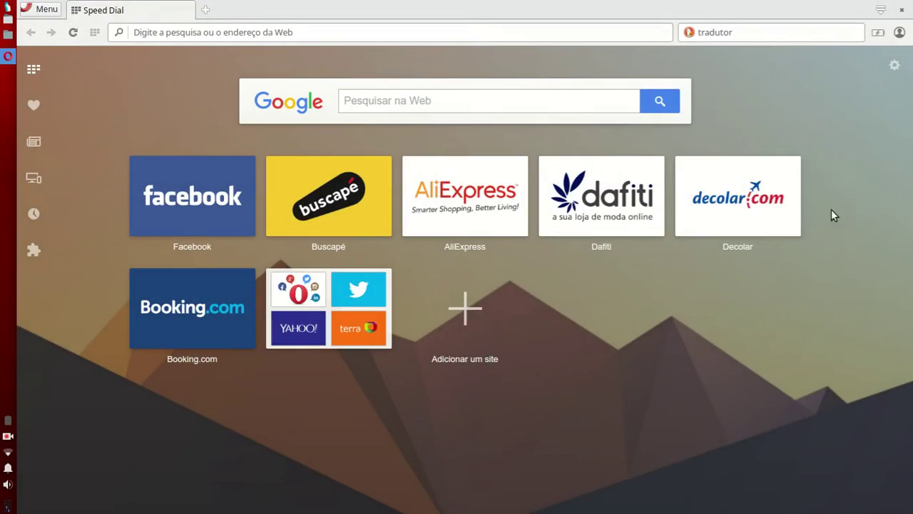
Move the Facebook, Buscapé, AliExpress, Dafiti, Decolar and Booking.com entries from Speed Dial to the trash.
left_click(243, 166)
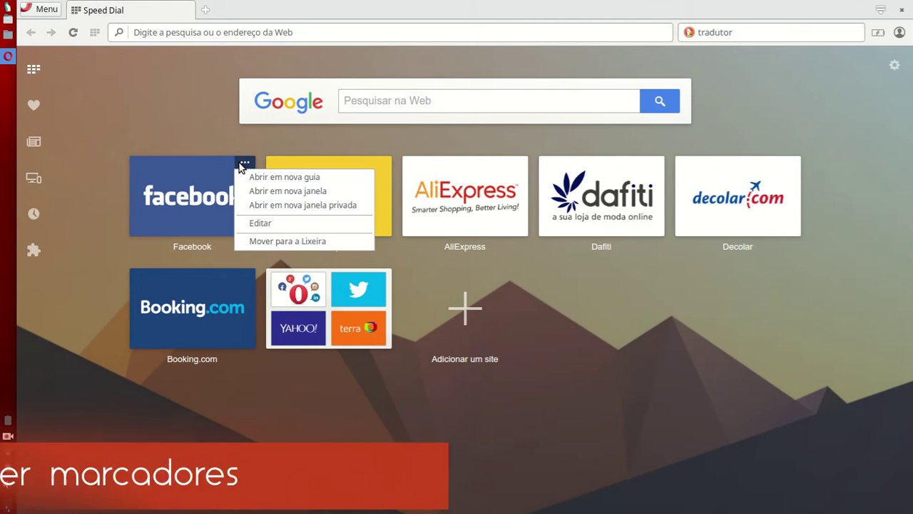
left_click(286, 241)
left_click(247, 163)
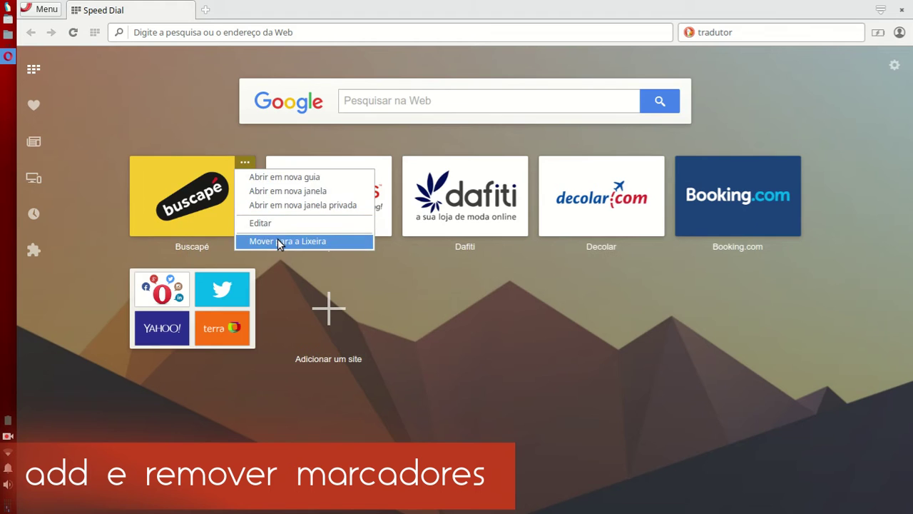
left_click(281, 241)
left_click(242, 164)
left_click(267, 241)
left_click(245, 162)
left_click(286, 241)
left_click(245, 163)
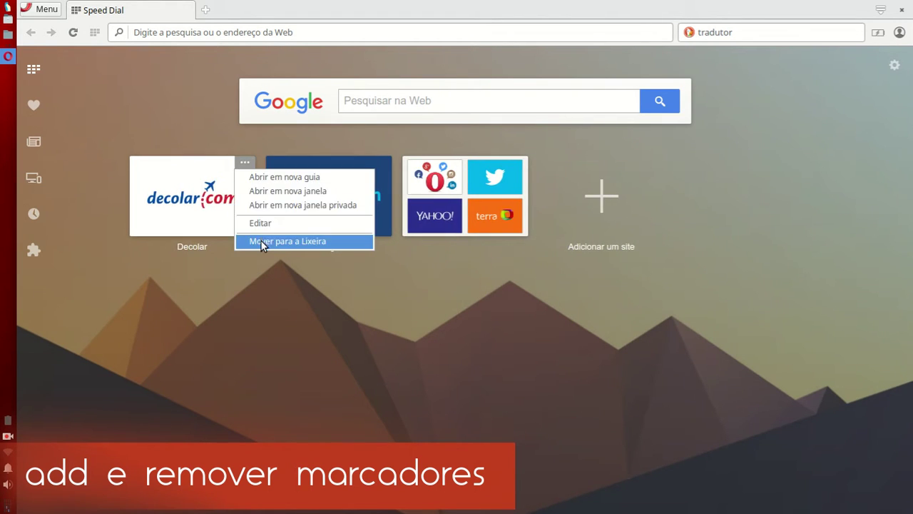
left_click(261, 241)
left_click(244, 163)
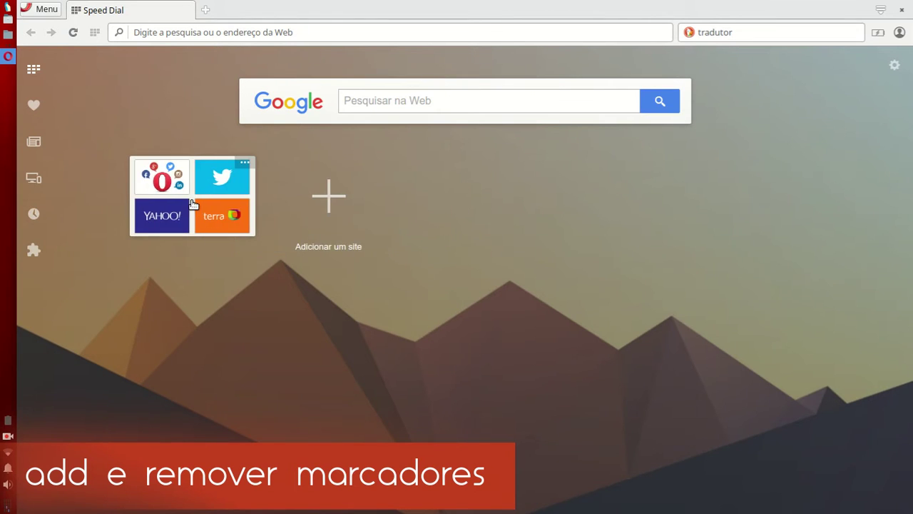
View the sites inside the remaining Speed Dial folder, close it, and move the whole folder to the trash.
left_click(235, 210)
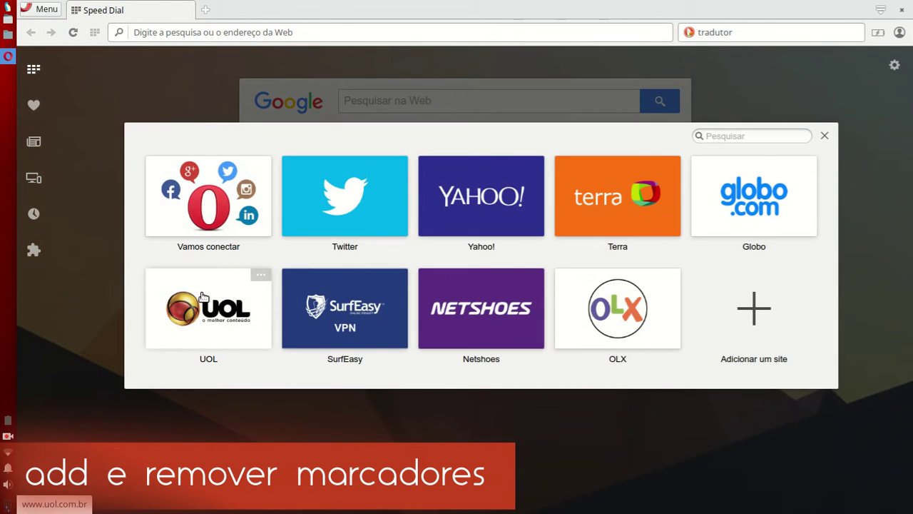
left_click(825, 136)
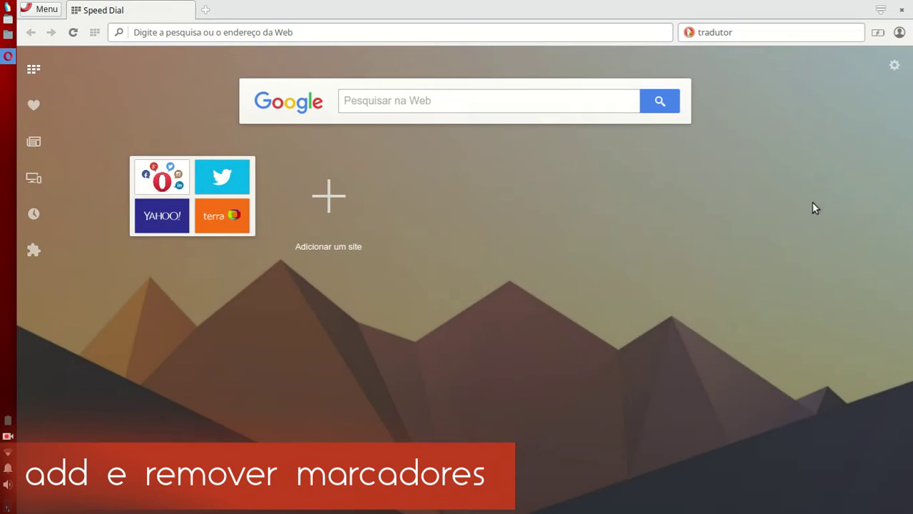
left_click(245, 161)
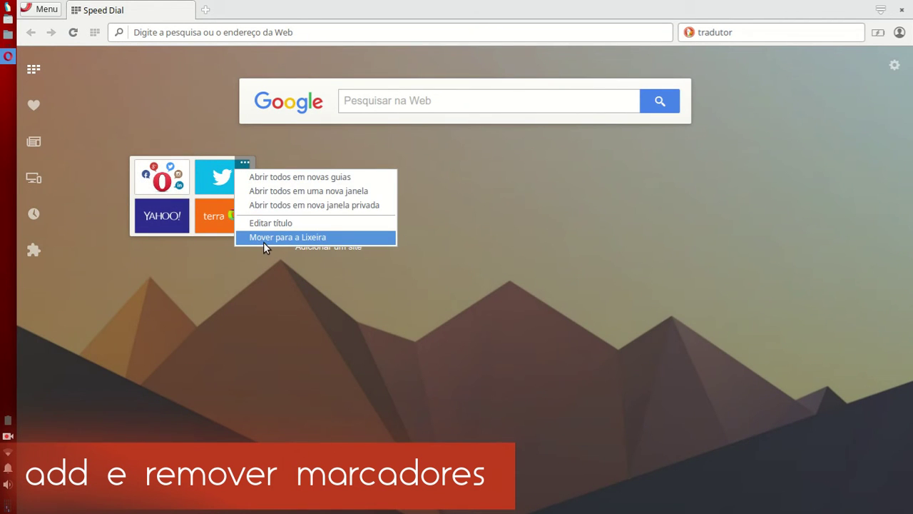
left_click(263, 241)
Open the dialog for adding a Speed Dial site, look over the suggested Evernote Web Clipper extension's page, and close its tab.
left_click(193, 204)
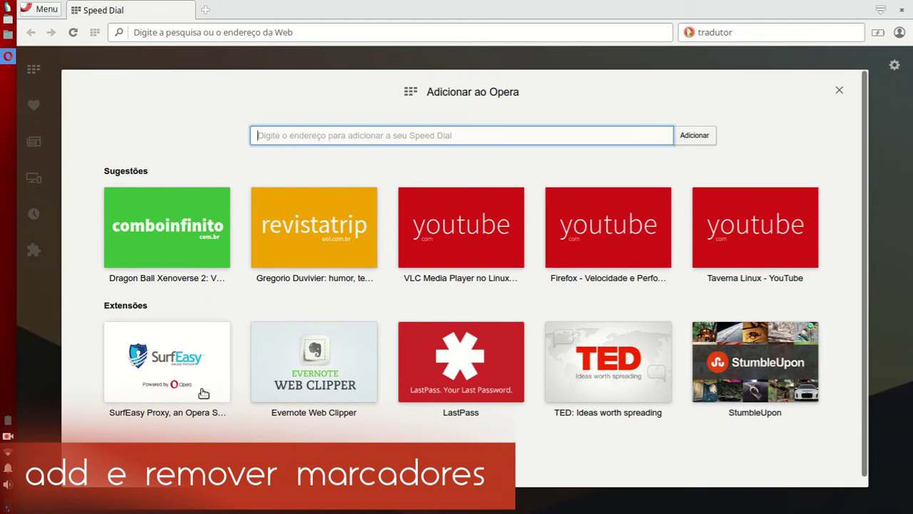
left_click(286, 367)
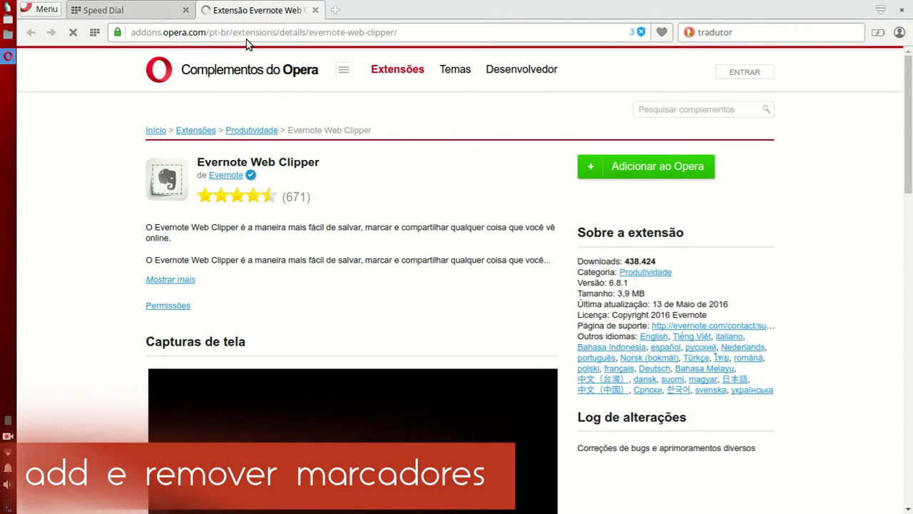
scroll(347, 307, "down", 3)
scroll(347, 306, "up", 5)
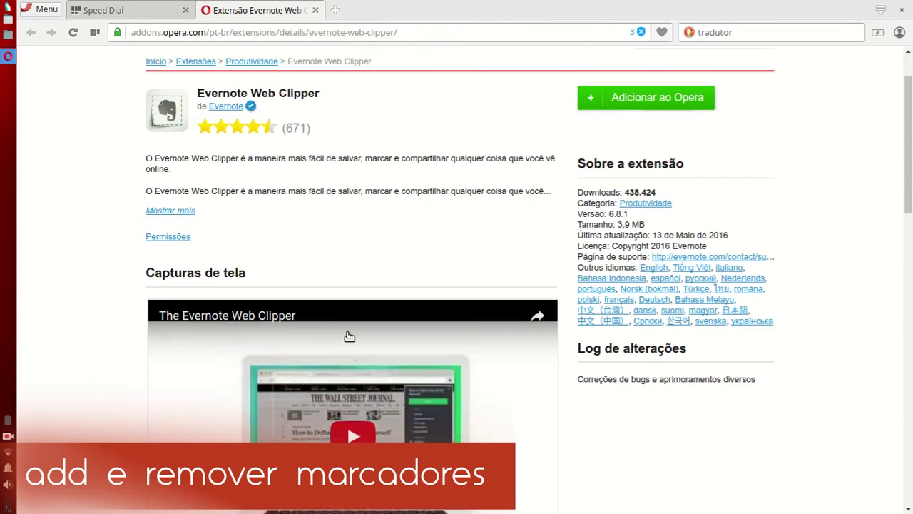
left_click(315, 10)
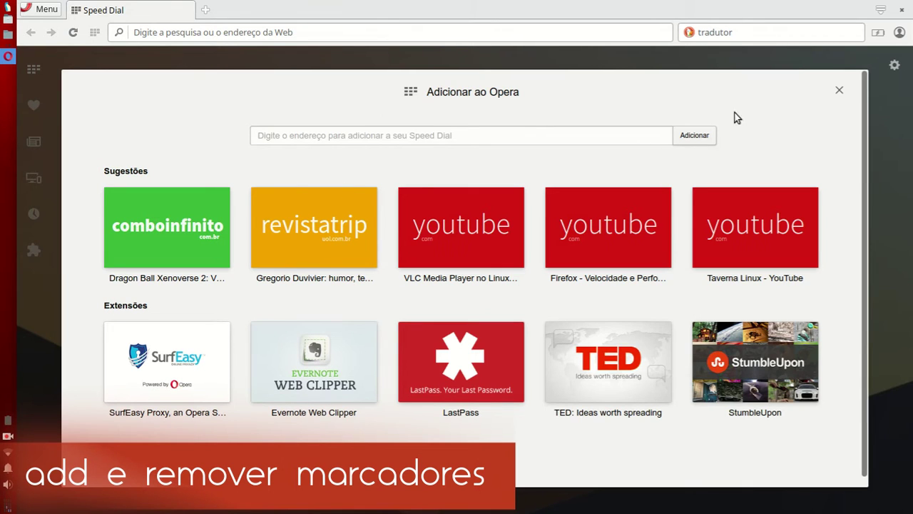
left_click(473, 137)
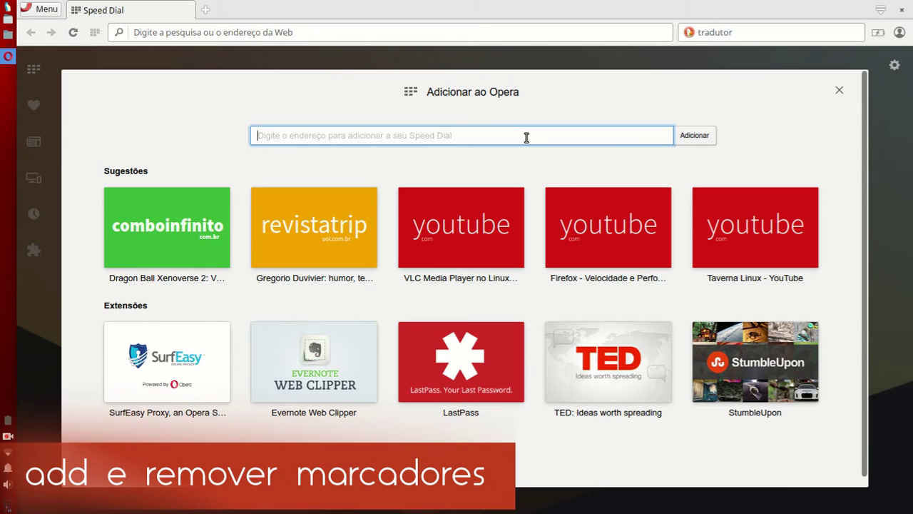
type("h")
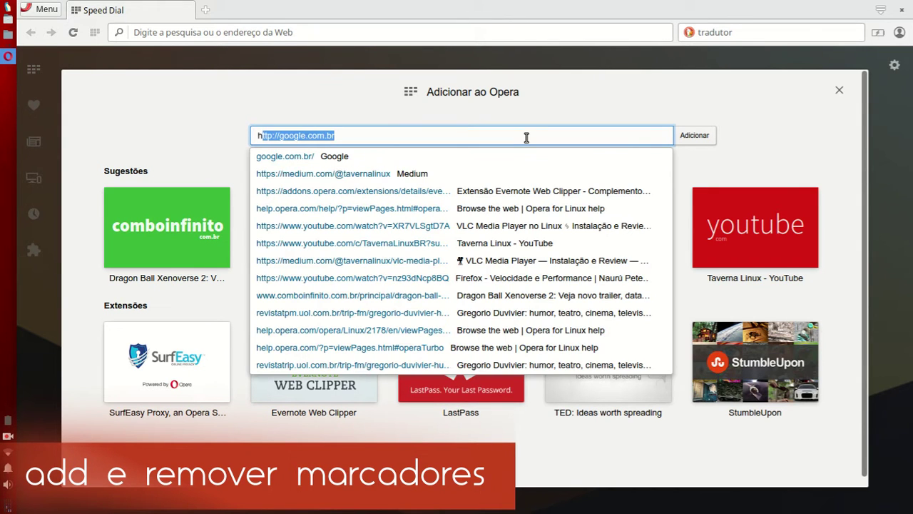
type("ttps")
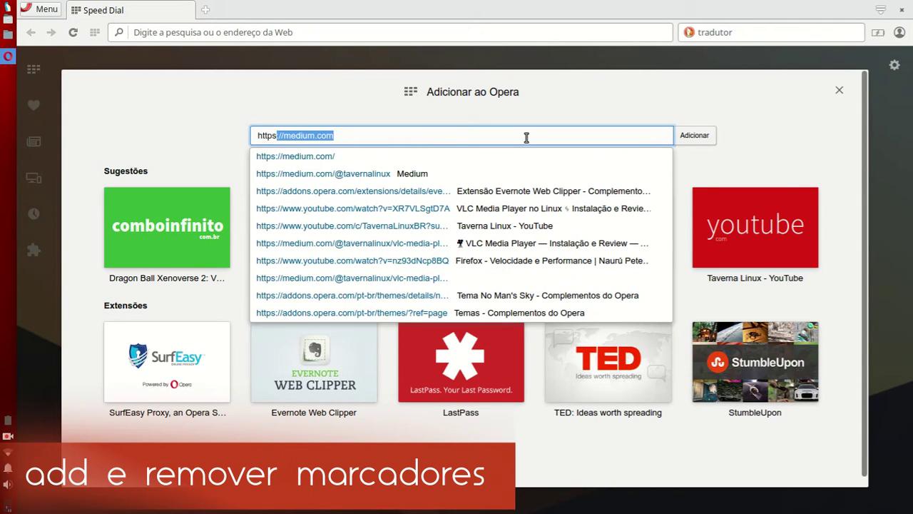
key("Right")
key("Down")
key("Down")
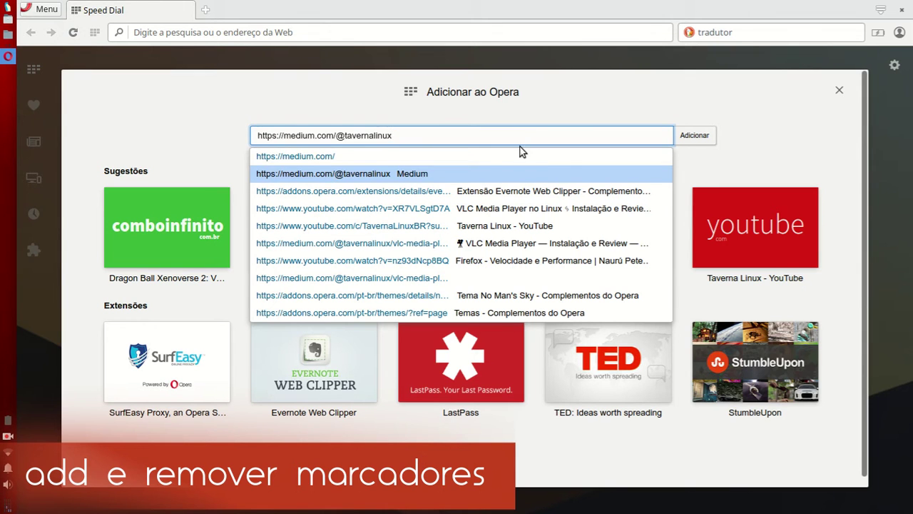
key("Return")
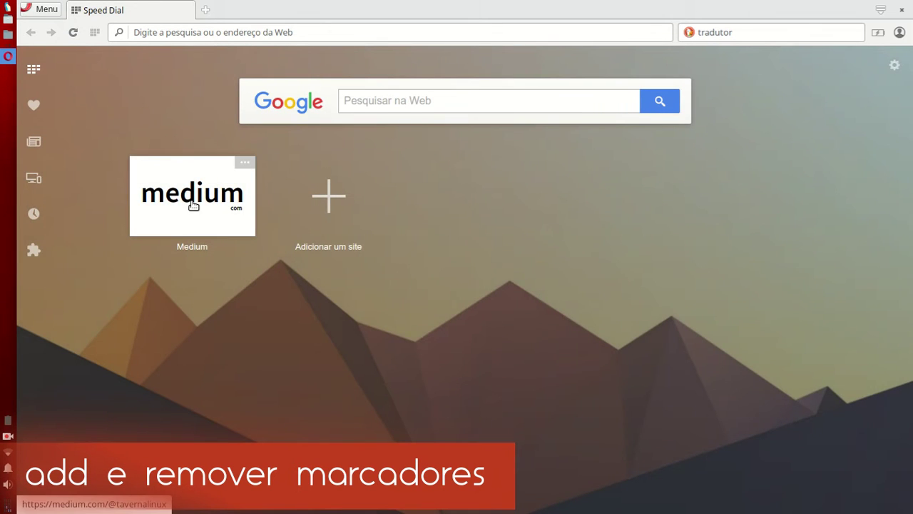
left_click(346, 203)
type("tum")
key("BackSpace")
key("BackSpace")
key("BackSpace")
type("ta")
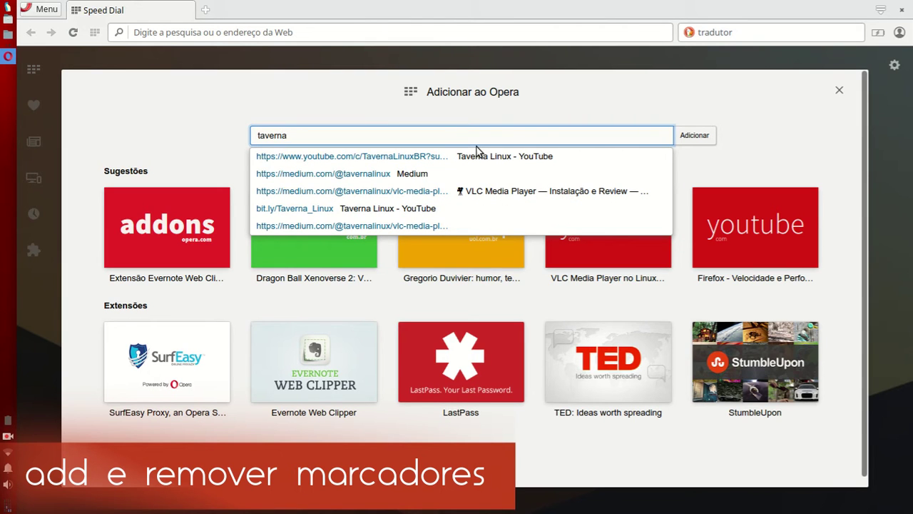
type("verna")
key("Down")
key("ctrl+shift+Left")
key("ctrl+shift+Left")
key("ctrl+shift+Left")
key("ctrl+shift+Right")
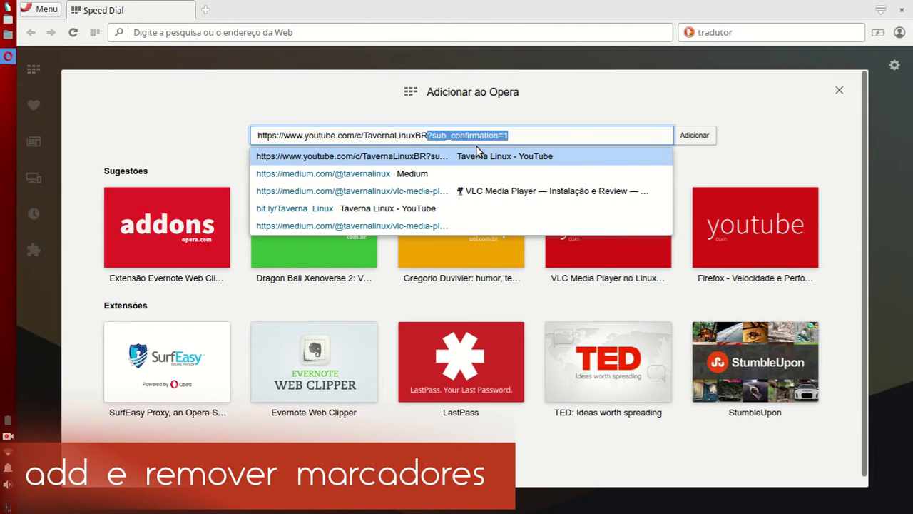
key("BackSpace")
left_click(443, 158)
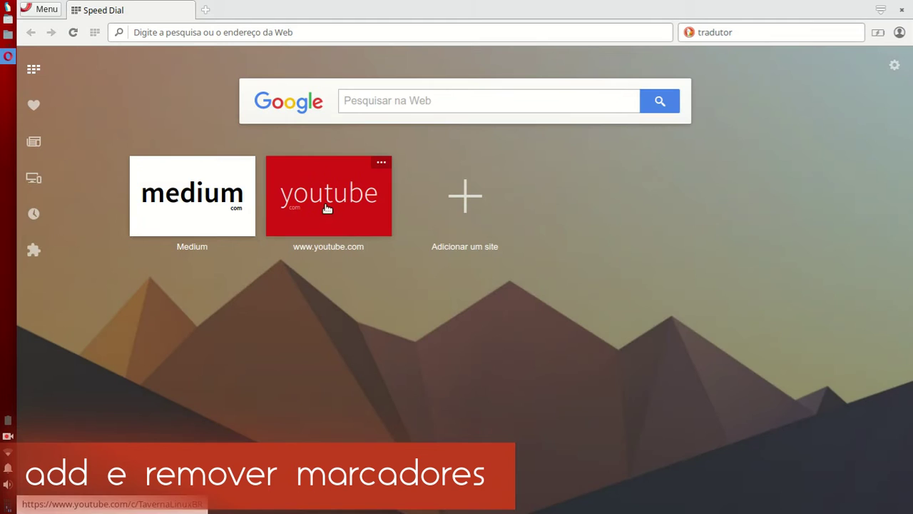
Add the address fb.me/tavernalinux to Speed Dial as a new site.
left_click(466, 196)
type("fb")
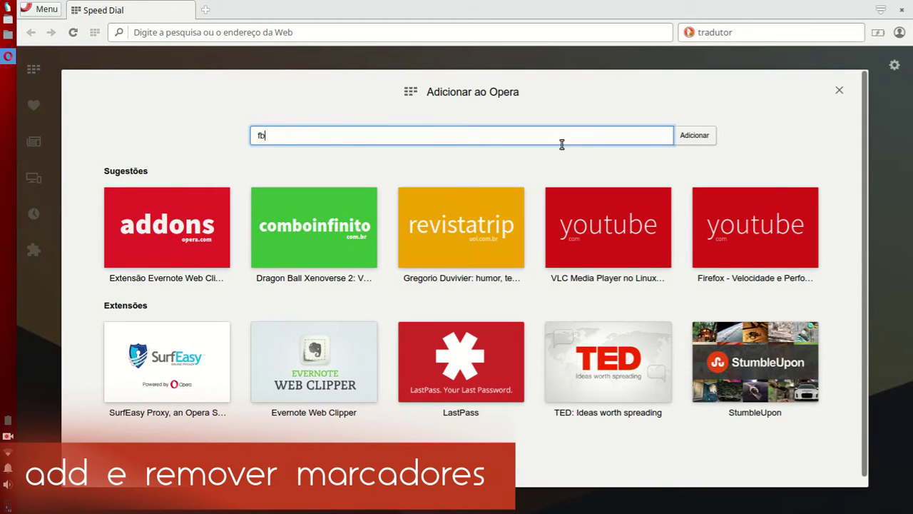
type(".me/taver")
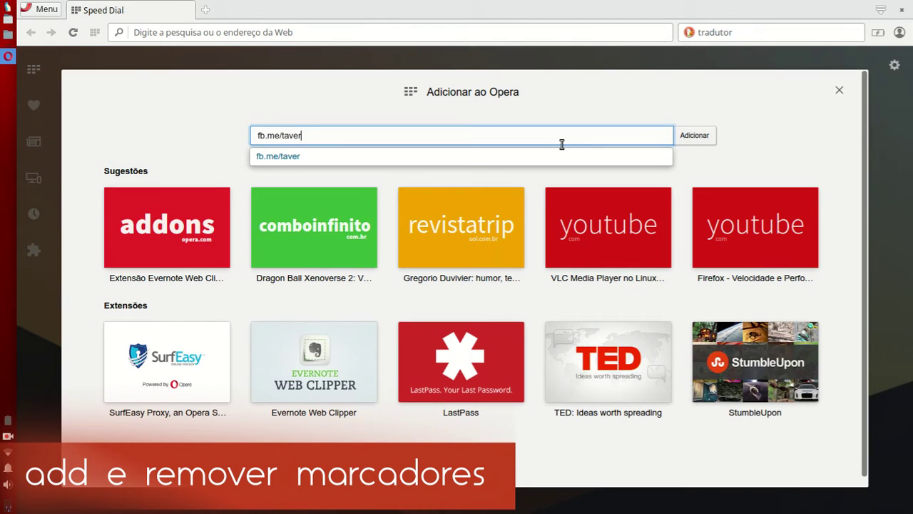
type("nalinux")
left_click(693, 136)
Add the address twitter.com/tavernalinux to Speed Dial as a new site.
left_click(598, 191)
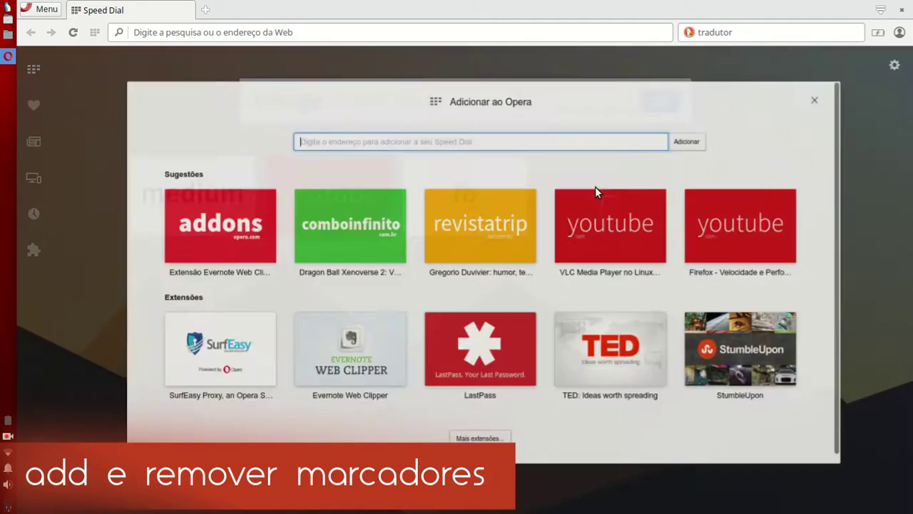
type("t")
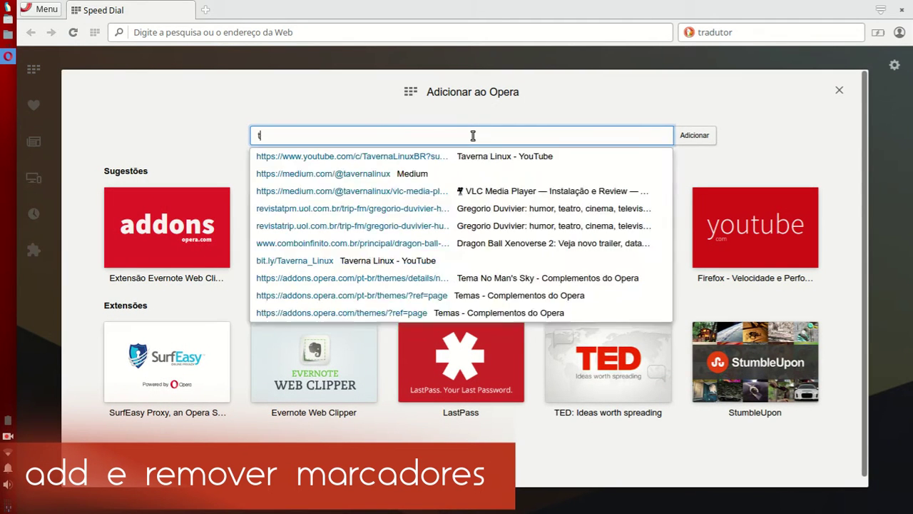
type("witter.com")
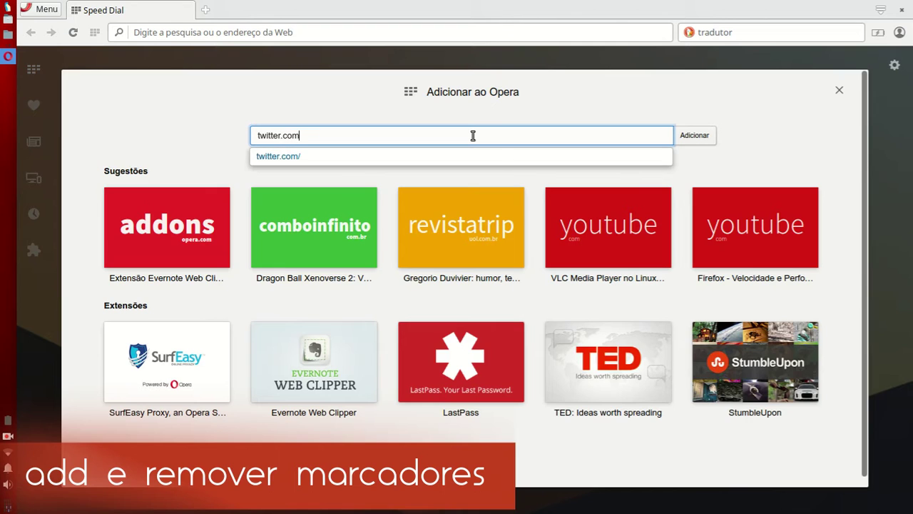
type("/tavernalinux")
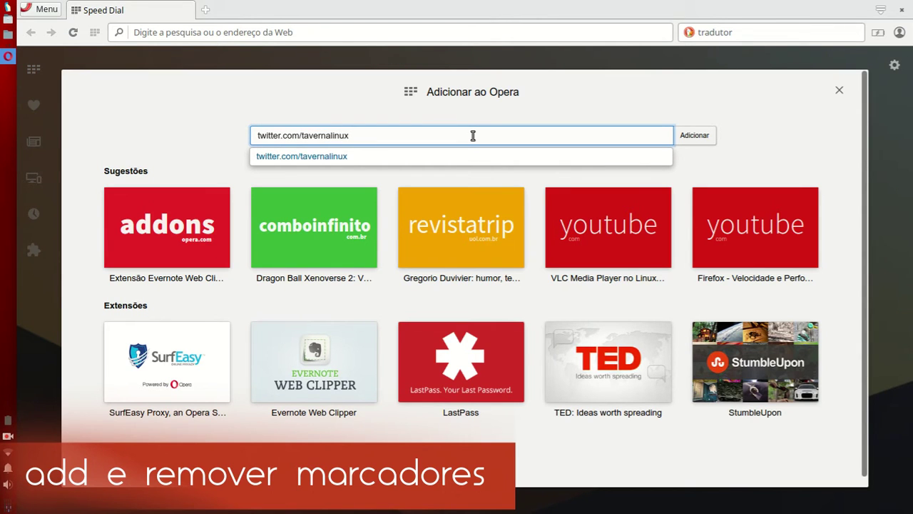
left_click(462, 159)
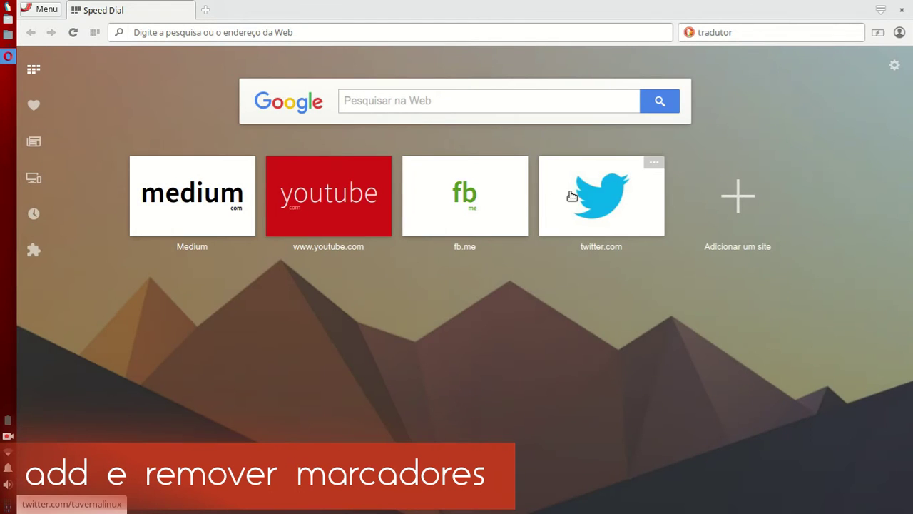
Add the address instagram.com/tavernalinux to Speed Dial as a new site.
left_click(746, 204)
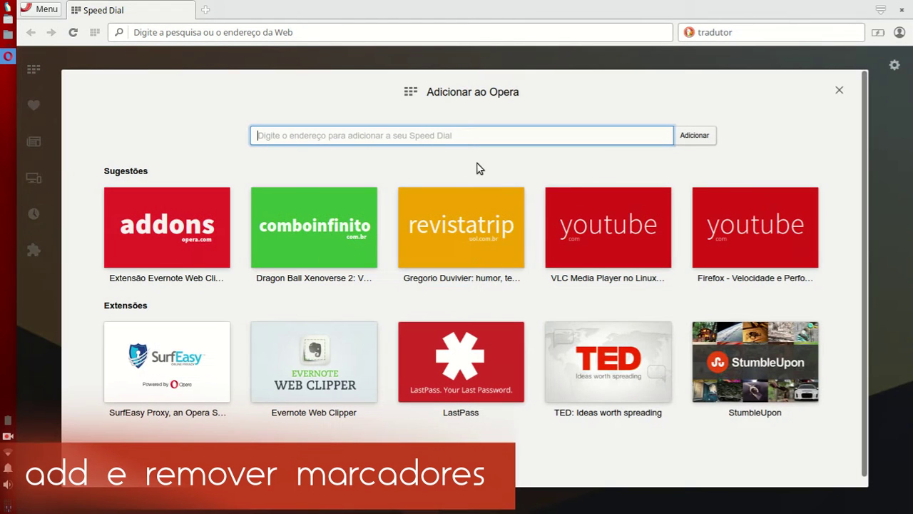
type("inst")
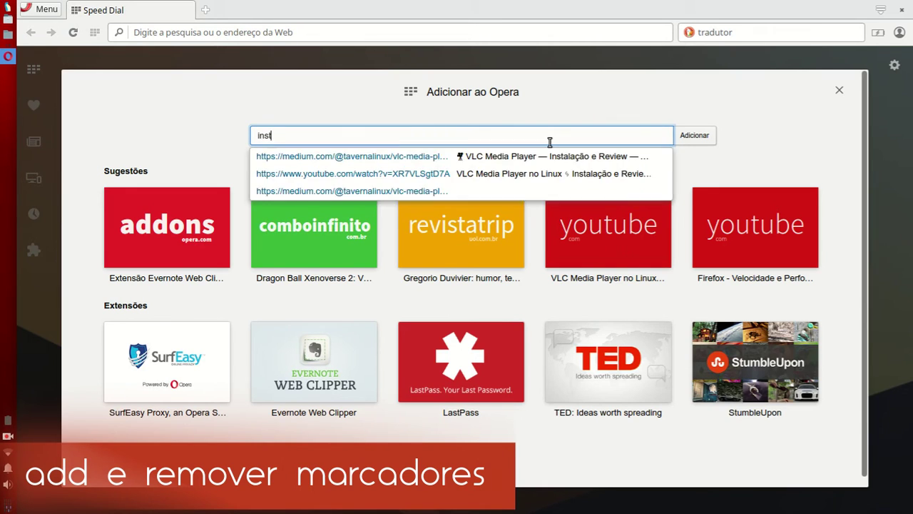
type("agram.com")
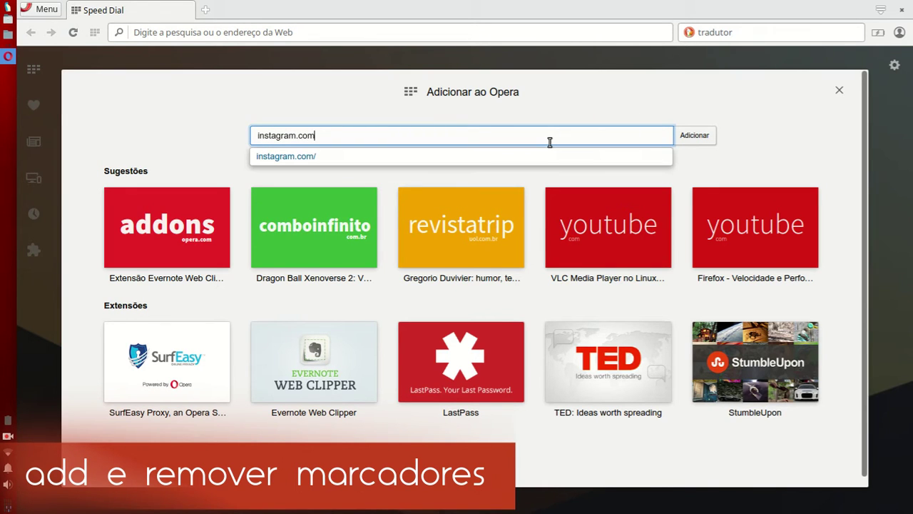
type("/tavernalinux")
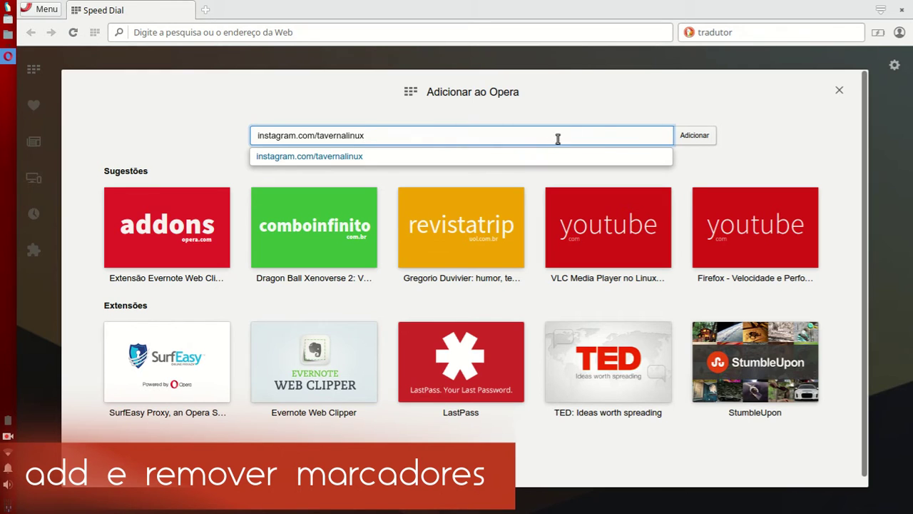
left_click(694, 135)
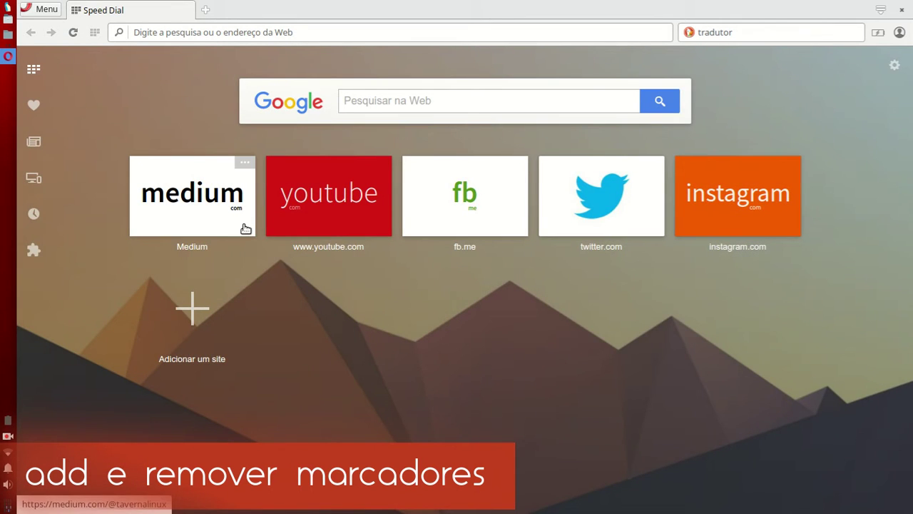
Try grouping the YouTube entry with the Medium entry in a Speed Dial folder.
right_click(255, 314)
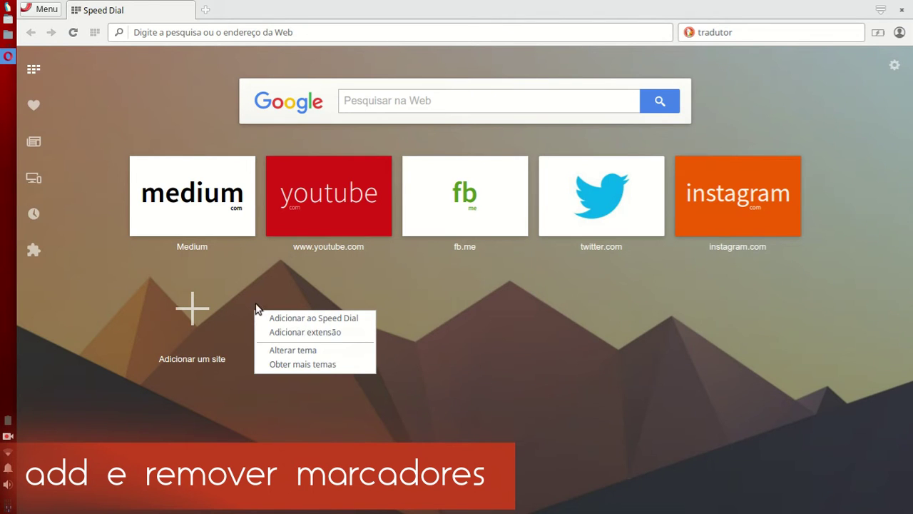
left_click(258, 291)
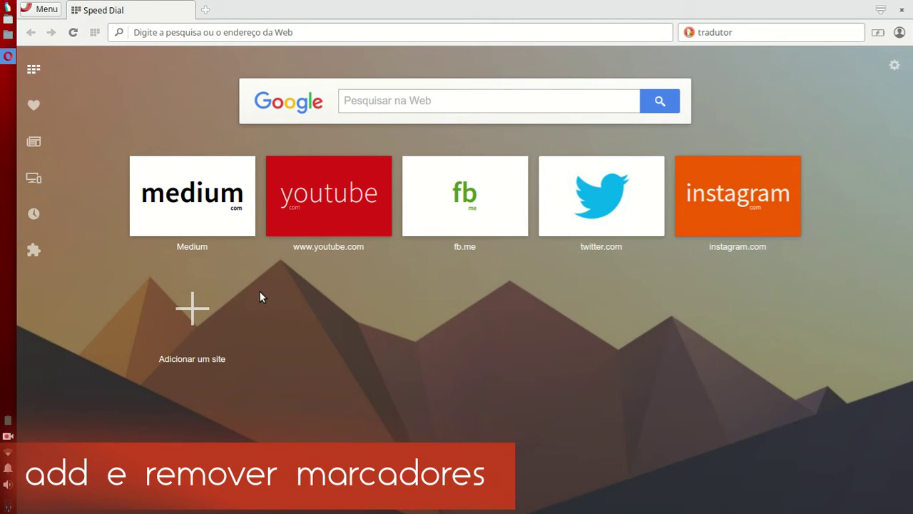
middle_click(241, 172)
left_click_drag(362, 212, 314, 207)
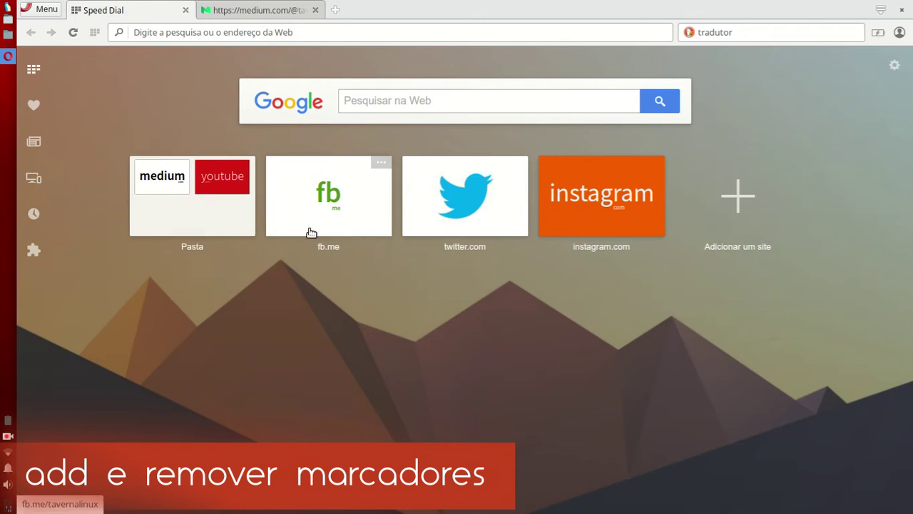
Open the Medium and YouTube folder and move its entries back out as separate Speed Dial sites.
mouse_move(227, 186)
left_mouse_down()
mouse_move(272, 218)
mouse_move(234, 187)
left_mouse_up()
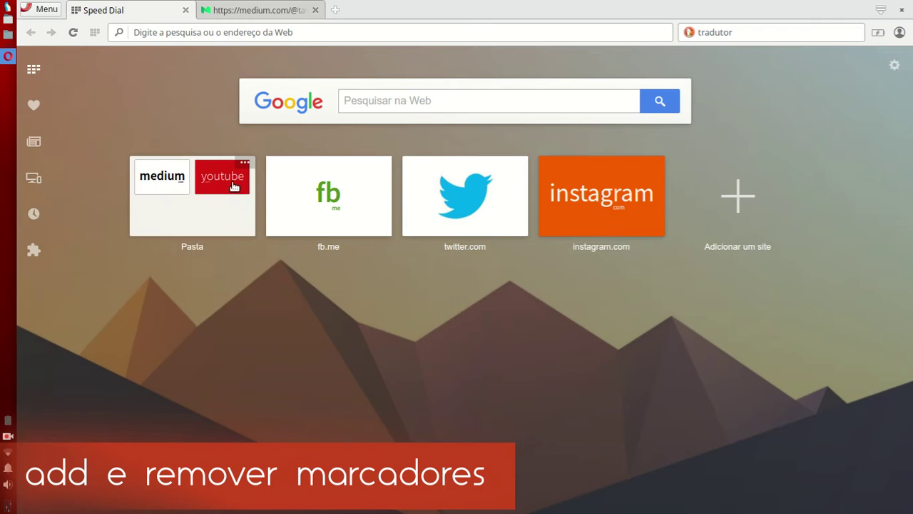
left_click(232, 186)
left_click_drag(352, 249, 408, 397)
left_click_drag(380, 275, 335, 228)
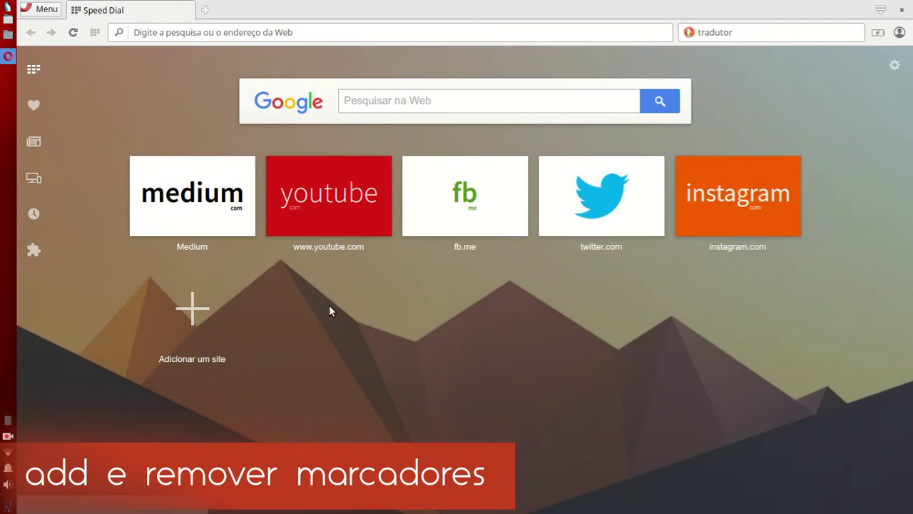
Add the address tavernalinux.tumblr.com to Speed Dial as a new site.
left_click(193, 307)
type("ta")
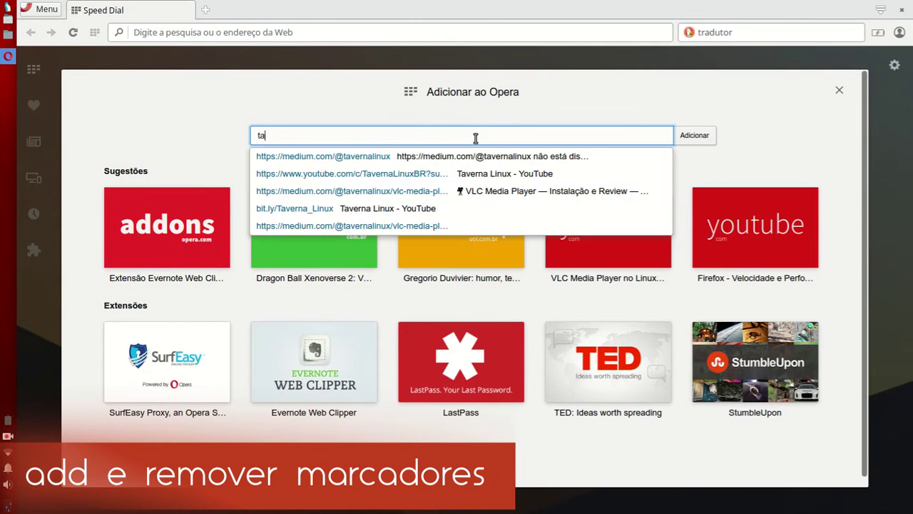
type("vernalinux.tumbl")
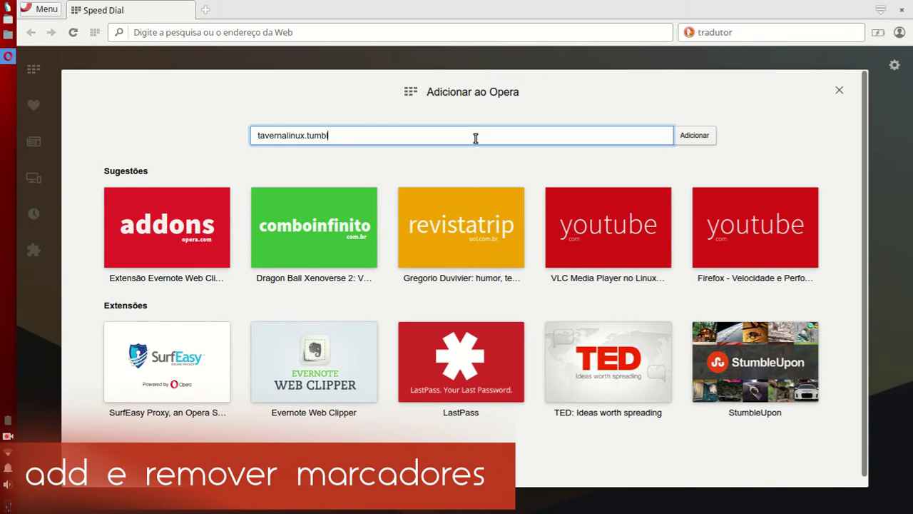
type("r.com")
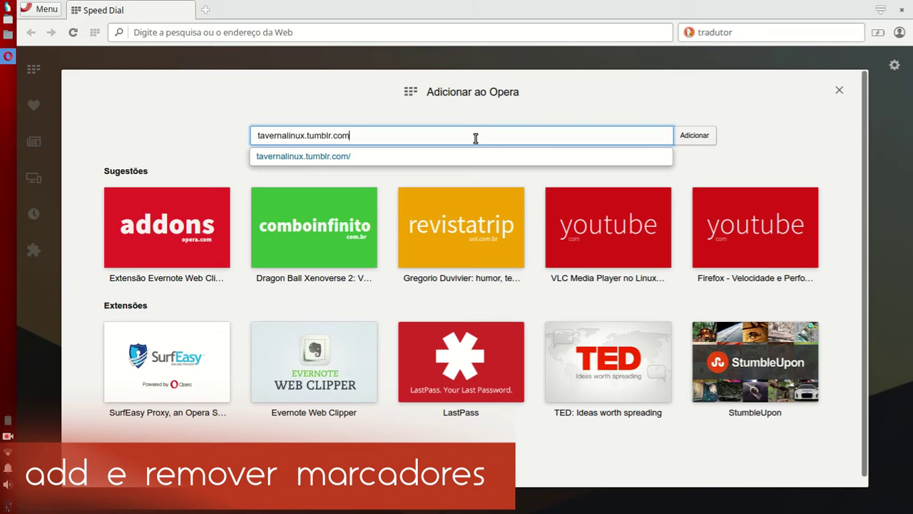
left_click(635, 162)
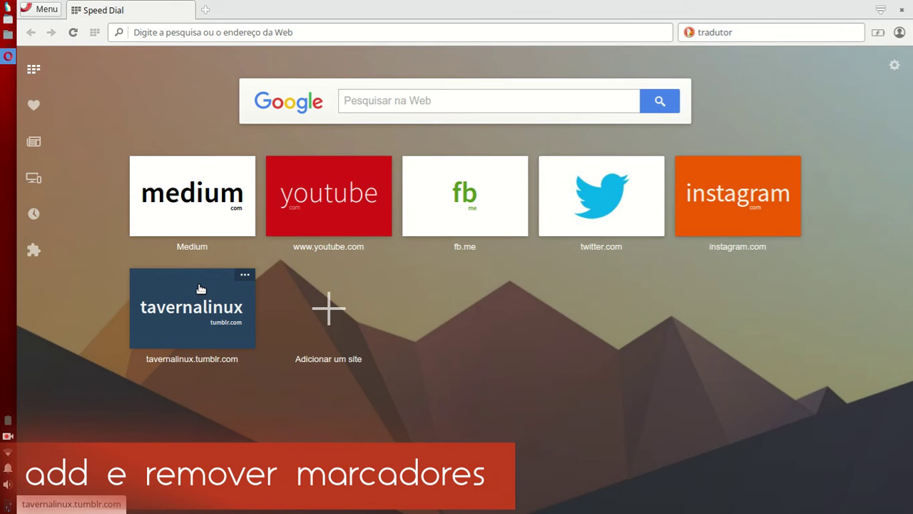
Add the personal about.me profile address to Speed Dial as a new site.
left_click(328, 308)
type("about.me")
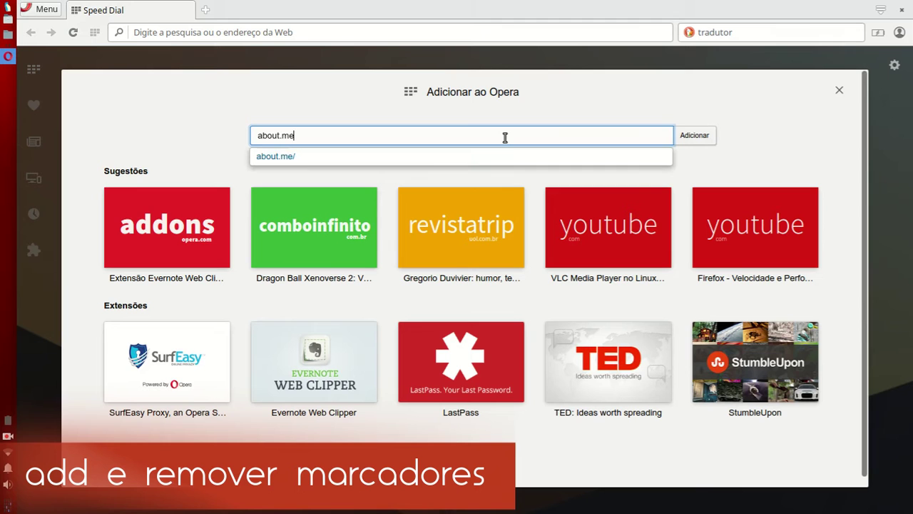
type("/diegoboot")
key("Return")
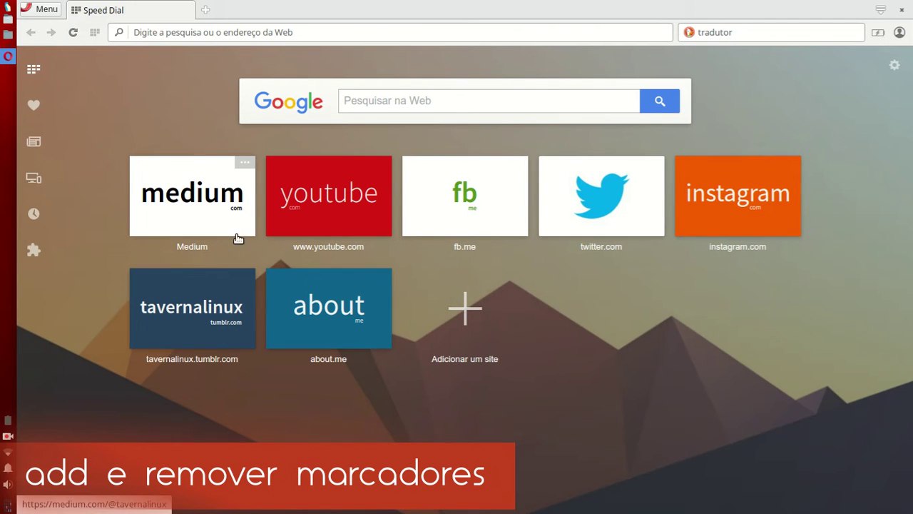
Group the Medium, YouTube, fb.me and Instagram entries into one Speed Dial folder.
left_click_drag(335, 210, 230, 210)
left_click_drag(367, 214, 325, 218)
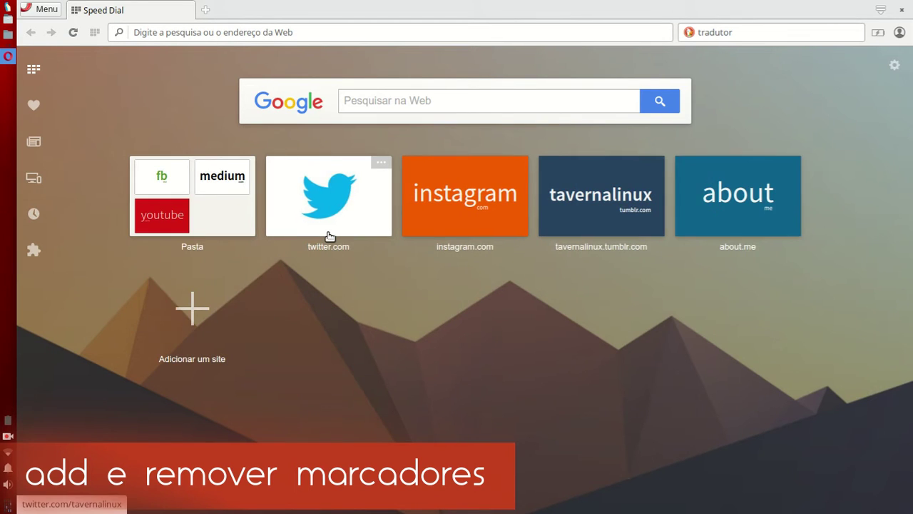
left_click_drag(469, 197, 238, 236)
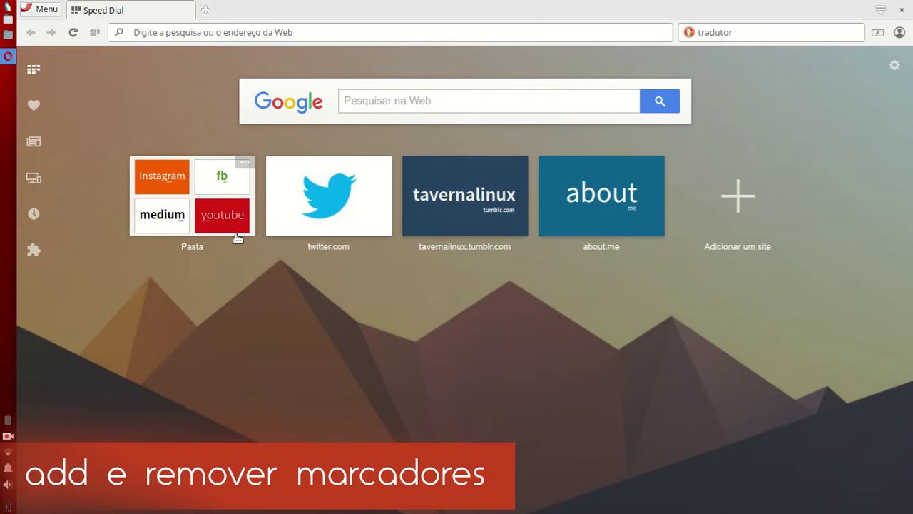
Rename the Speed Dial folder "EXEMPLO DE Pasta | Mídias" and close it.
left_click(194, 251)
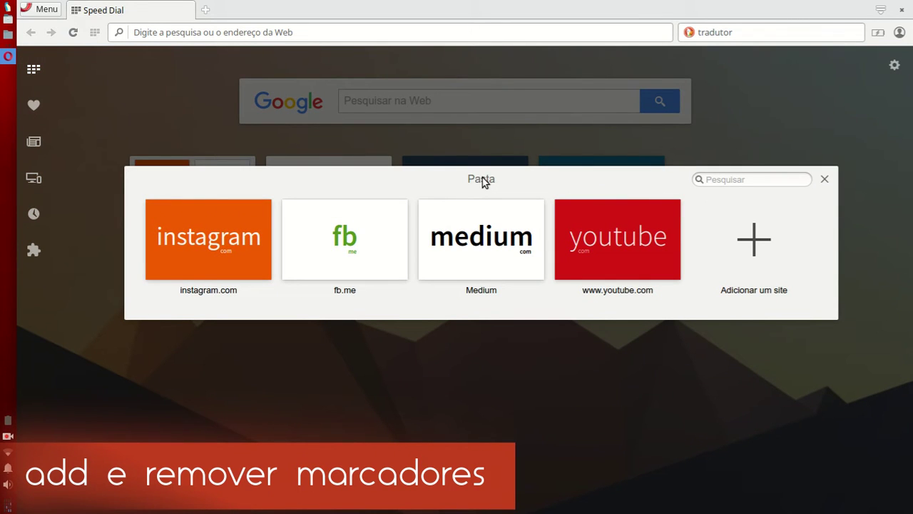
left_click(505, 185)
double_click(503, 181)
left_click_drag(508, 182, 459, 183)
type("E")
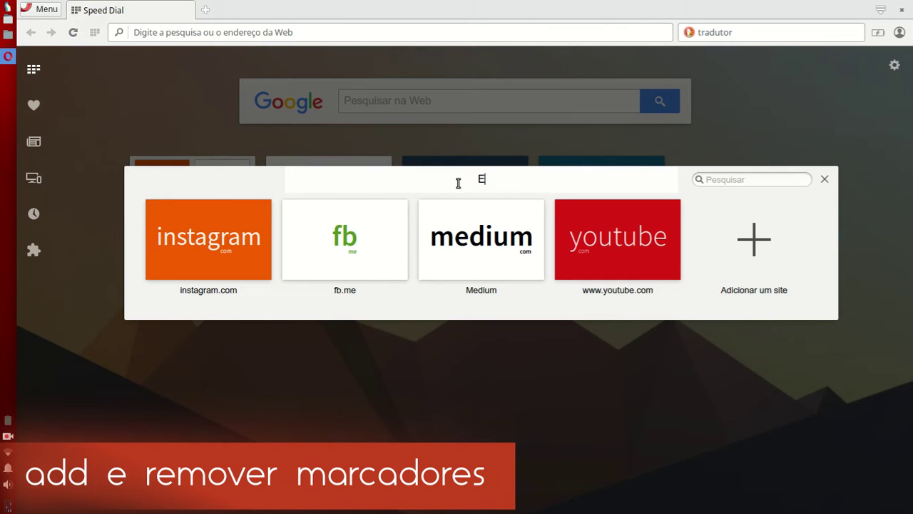
type("XEMPLO DE Past")
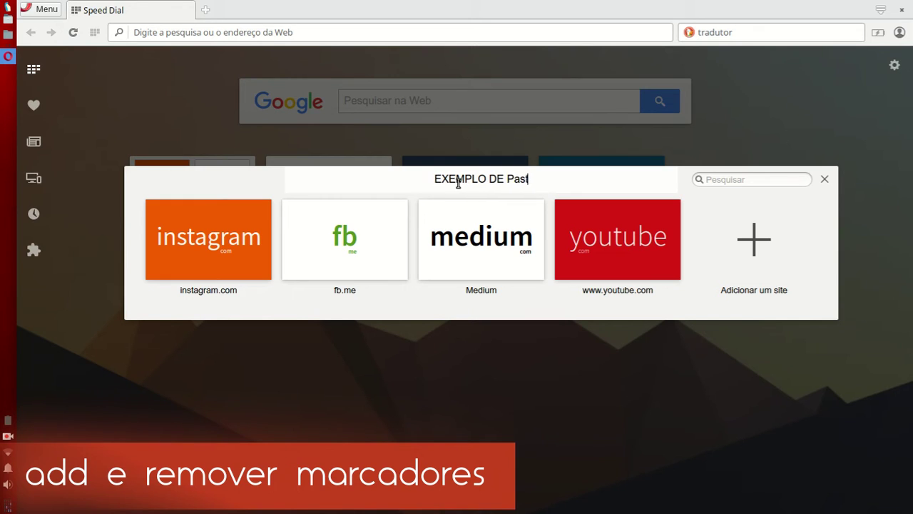
type("a |")
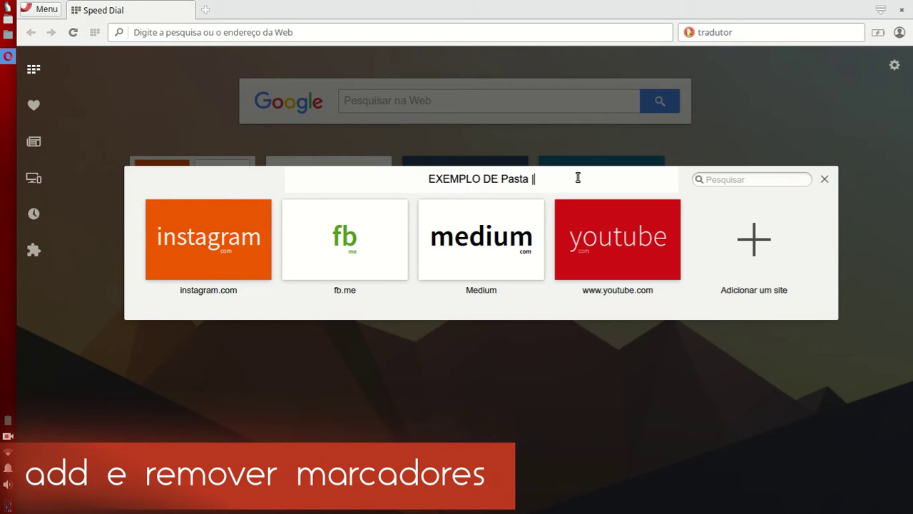
type(" Mídias")
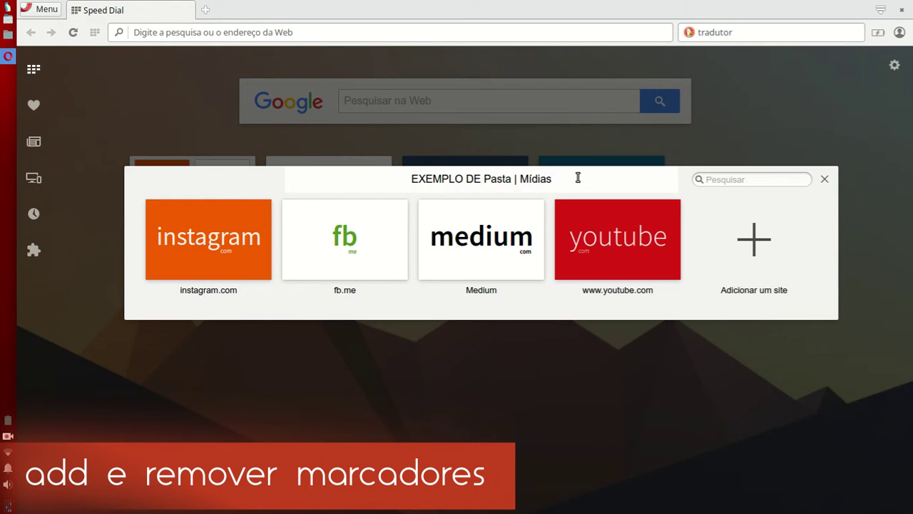
key("Return")
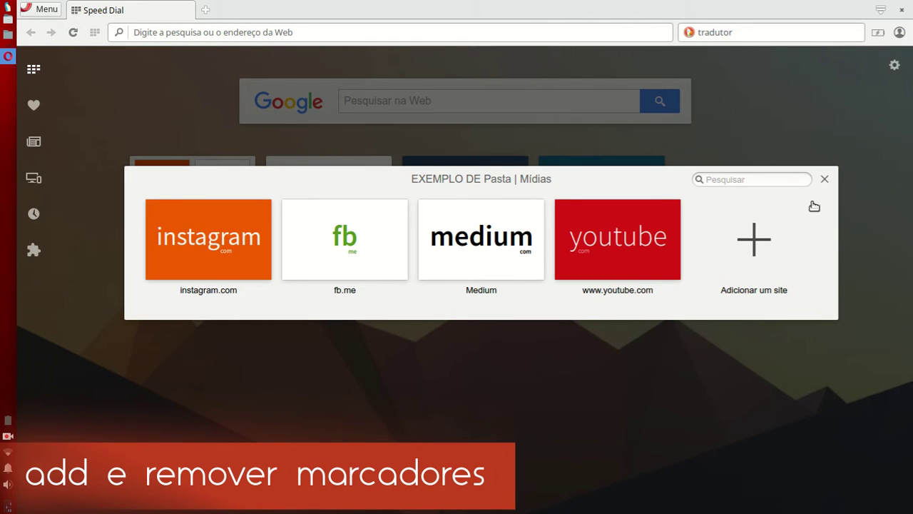
left_click(825, 179)
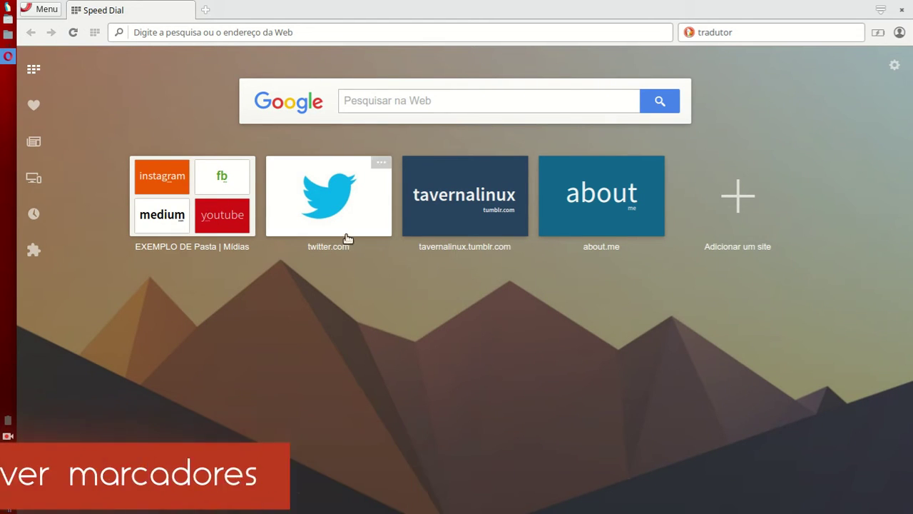
Open the start page customization options and turn themes off and back on.
left_click(894, 65)
left_click(688, 100)
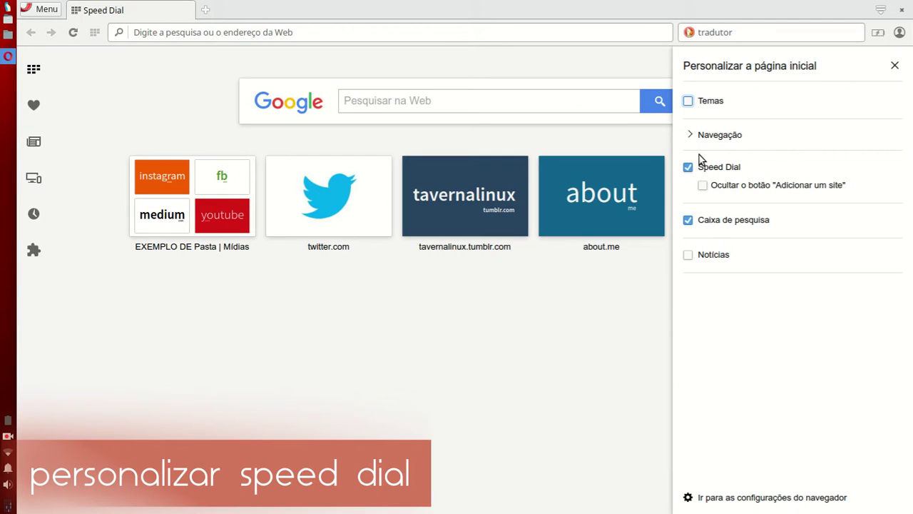
left_click(702, 103)
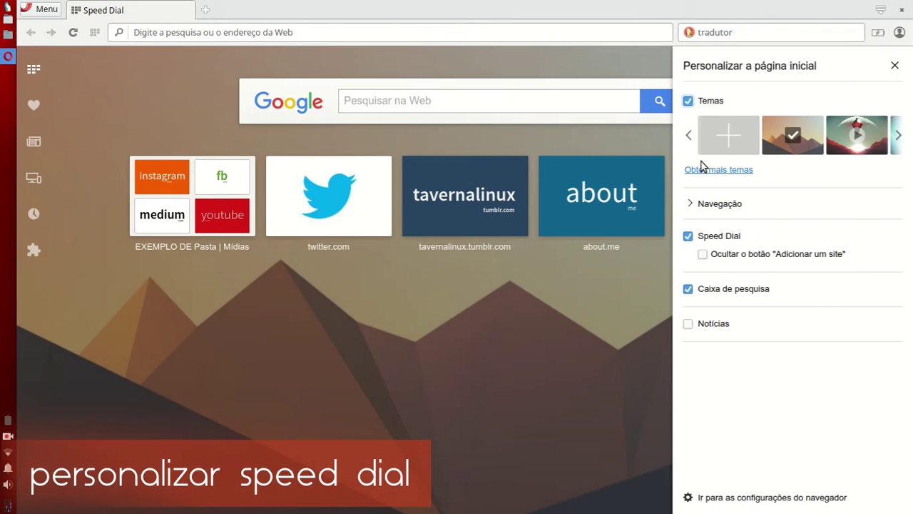
Try the cliff landscape theme, switch to the dark magenta abstract theme, and close the customization options.
left_click(898, 135)
left_click(898, 135)
left_click(898, 135)
left_click(785, 151)
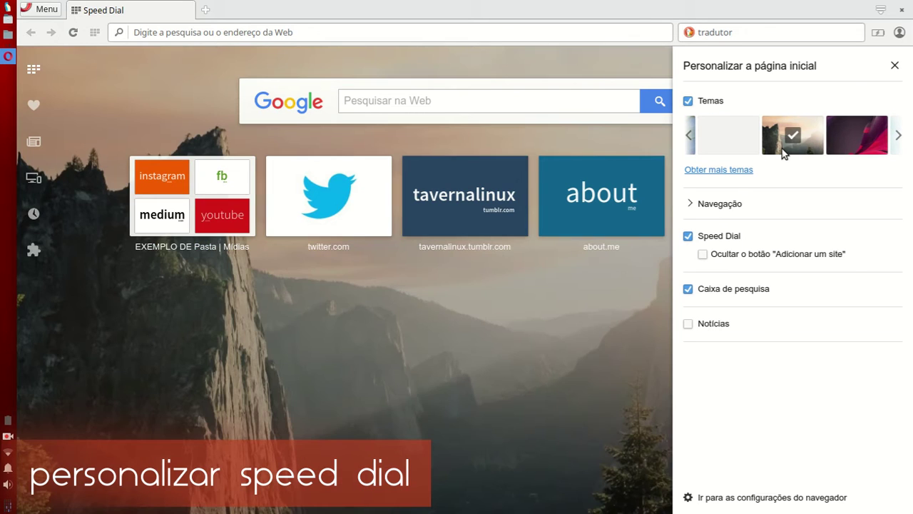
left_click(845, 150)
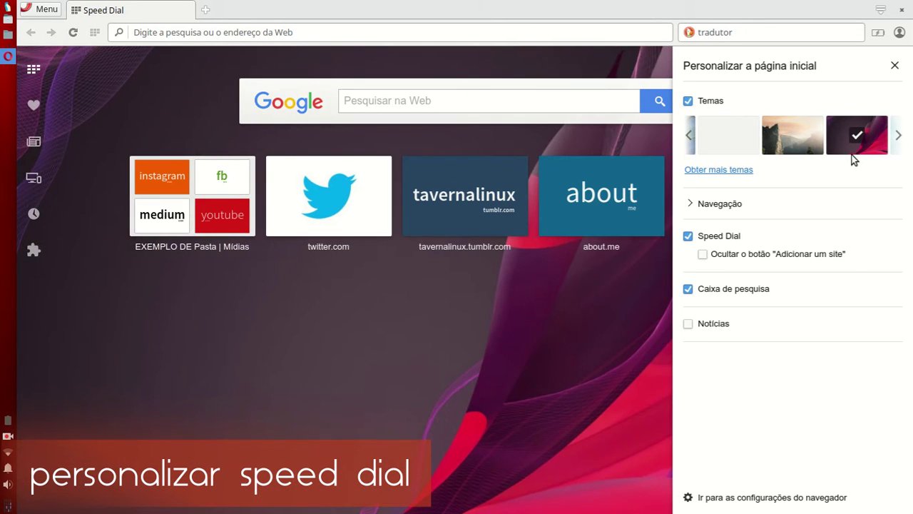
left_click(894, 65)
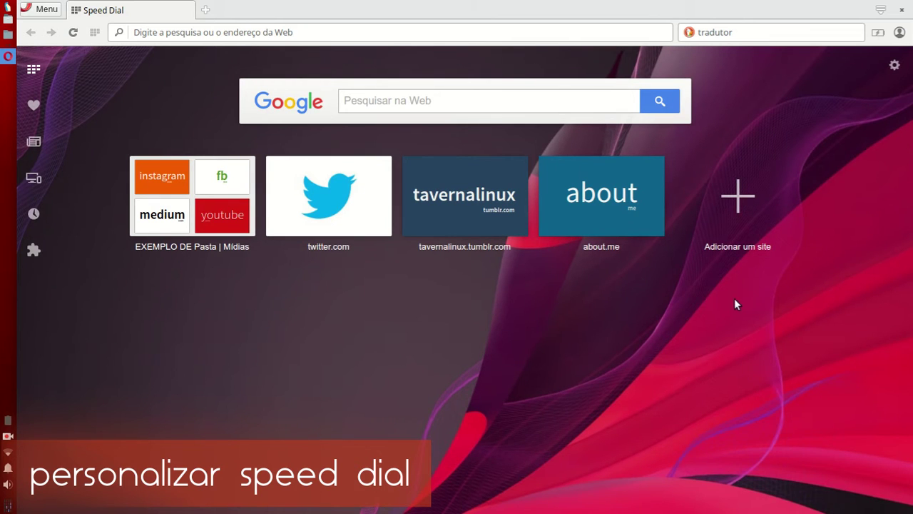
Reopen the start page customization and apply the cliff landscape theme.
left_click(895, 65)
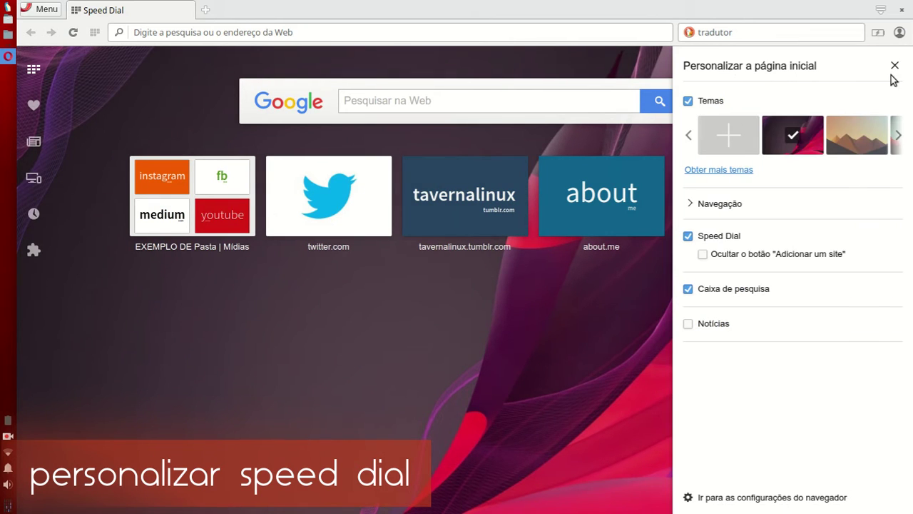
left_click(898, 136)
left_click(898, 136)
left_click(898, 135)
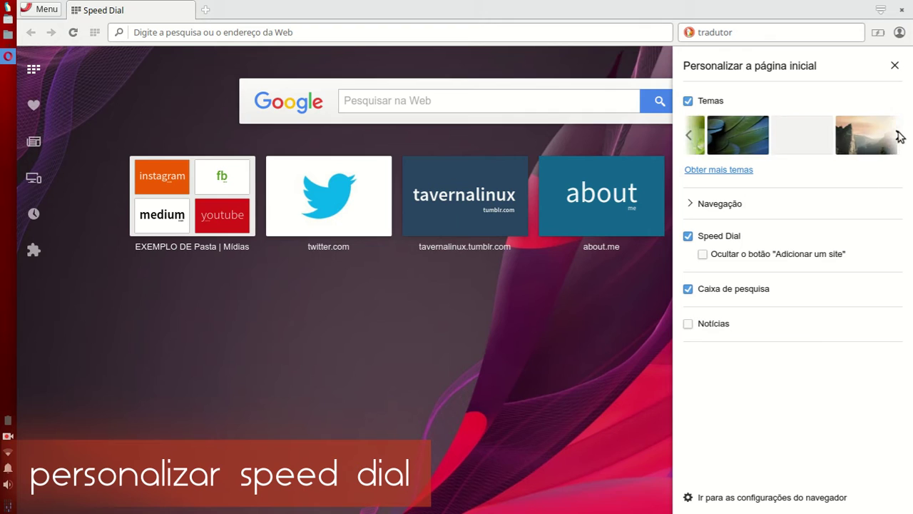
left_click(858, 139)
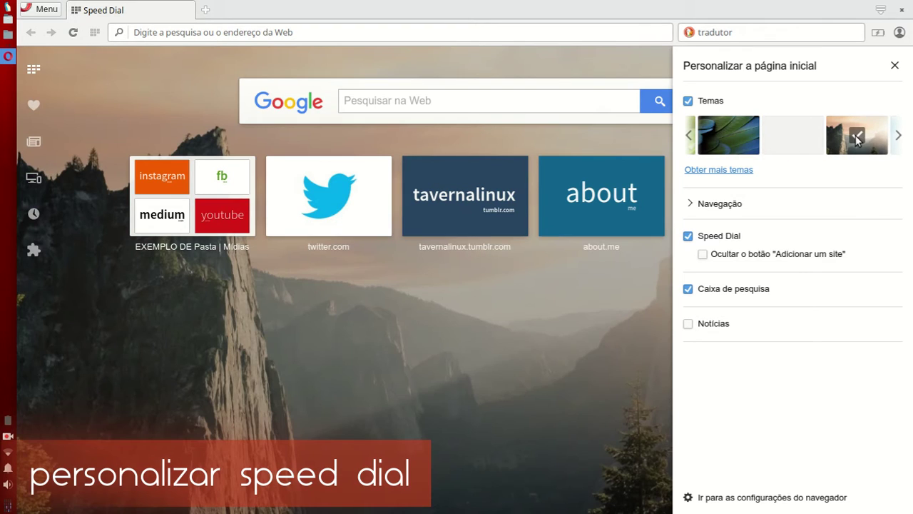
In the Navegação options, switch the Speed Dial shortcut off and back on, and Downloads on and back off.
left_click(724, 205)
left_click(730, 222)
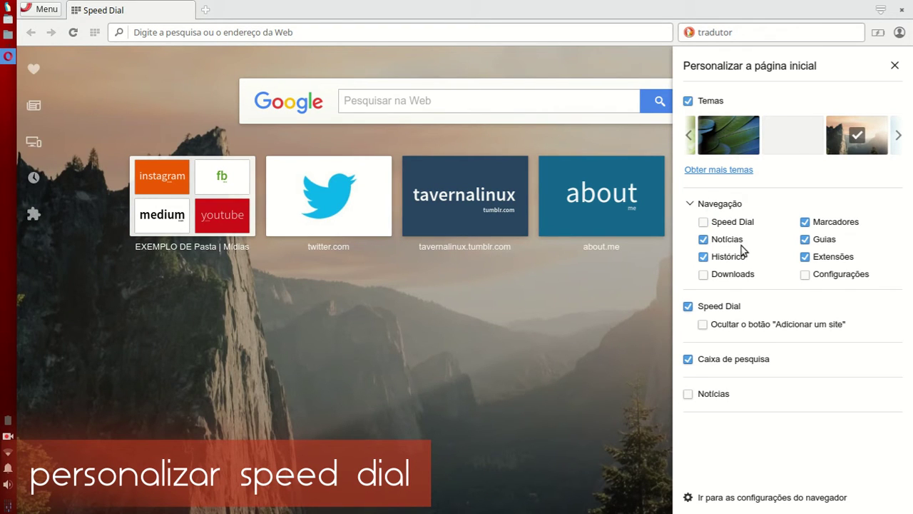
left_click(741, 224)
left_click(728, 278)
left_click(729, 279)
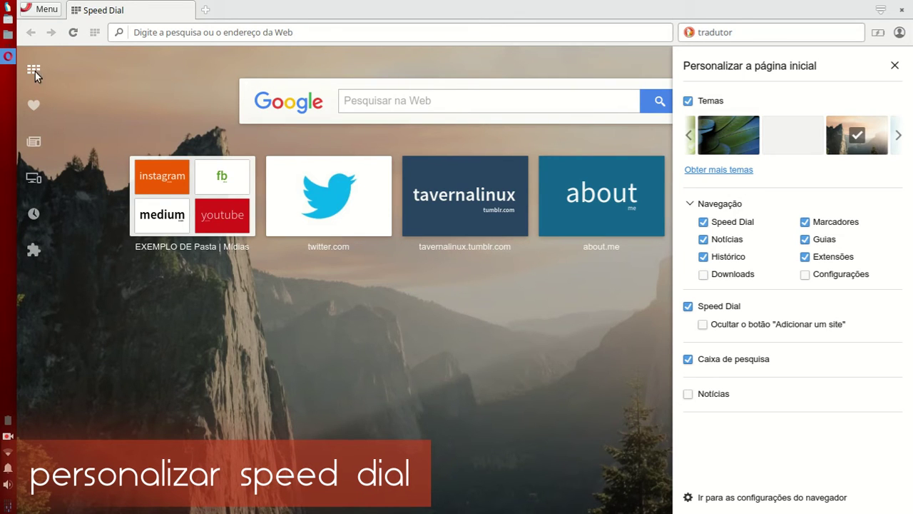
Enable the Downloads and Configurações navigation shortcuts, and switch Guias off and back on.
left_click(732, 275)
left_click(833, 277)
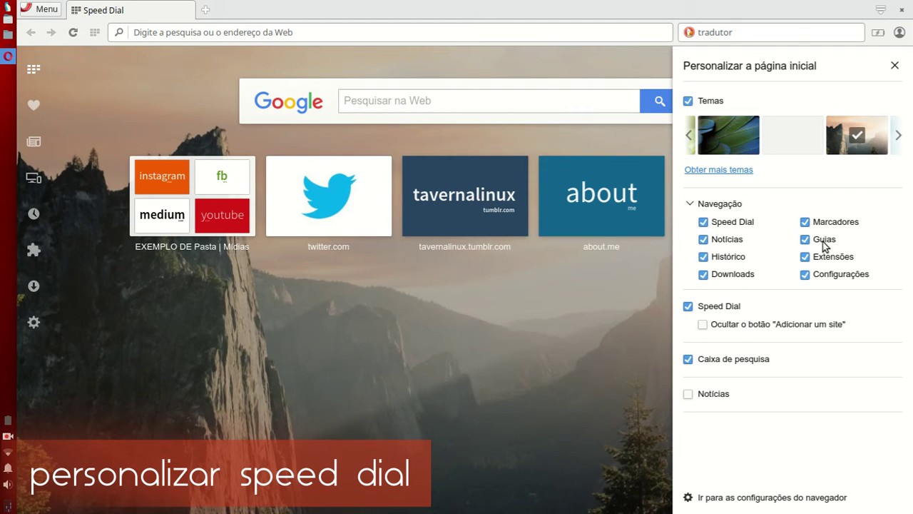
left_click(823, 243)
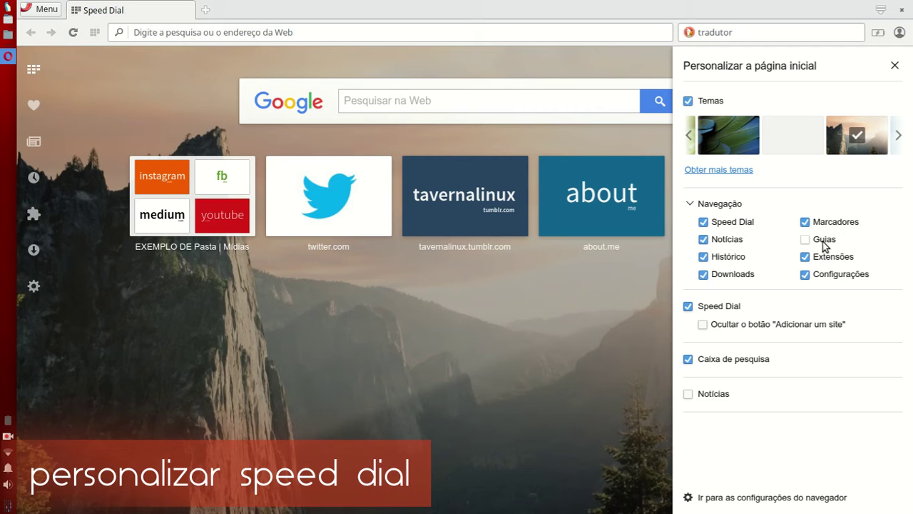
left_click(825, 246)
Switch the Speed Dial tiles off and back on, and hide the "Adicionar um site" button.
left_click(737, 308)
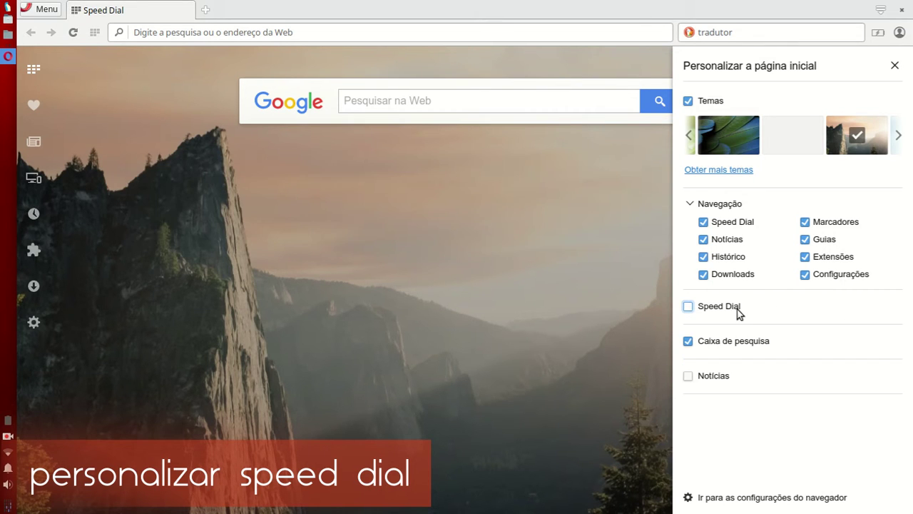
left_click(739, 306)
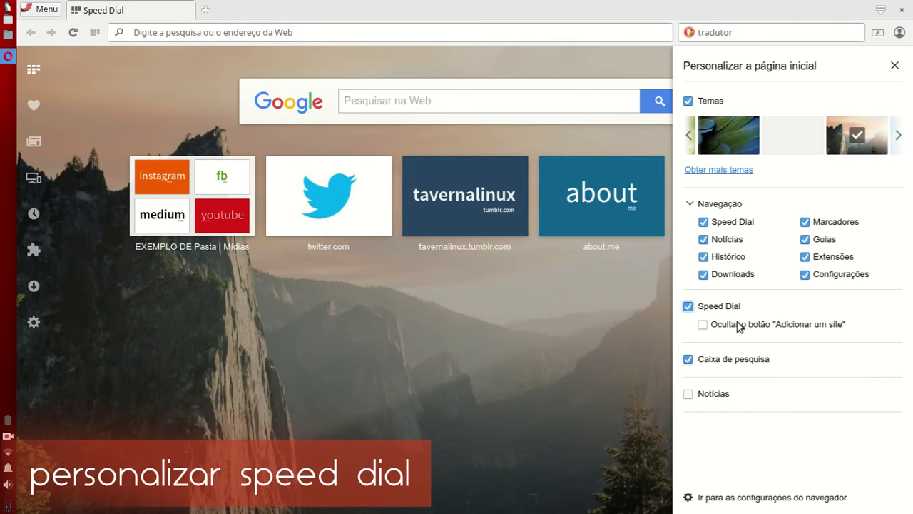
left_click(895, 66)
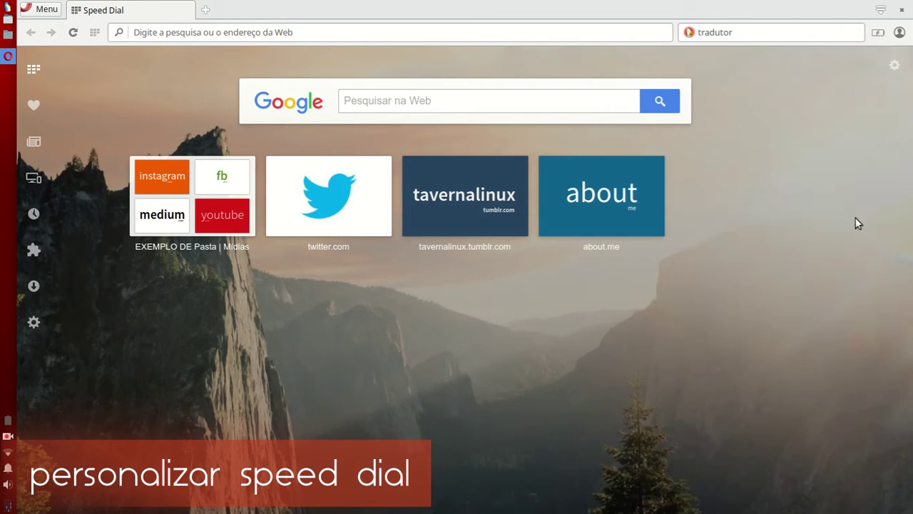
View the context options for an empty area of the start page and dismiss them.
right_click(701, 191)
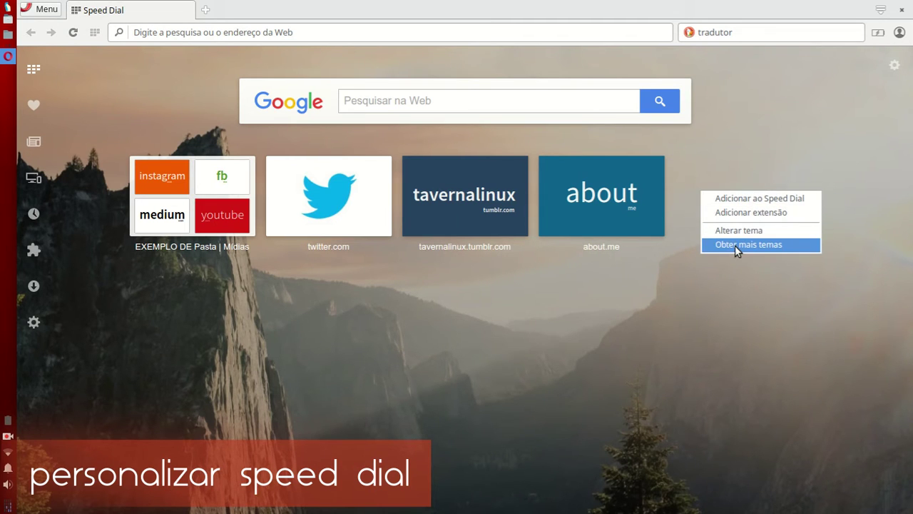
left_click(683, 191)
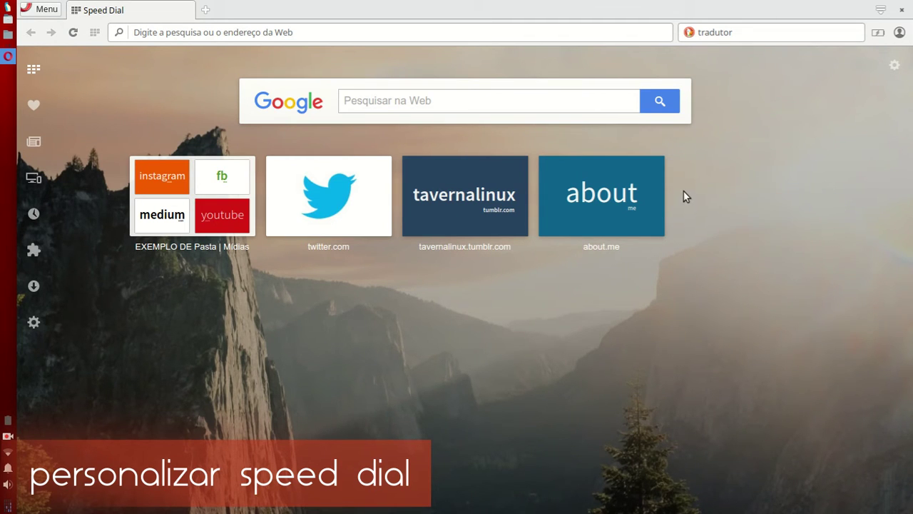
Show the "Adicionar um site" button again, and open and close its dialog for adding sites.
left_click(893, 66)
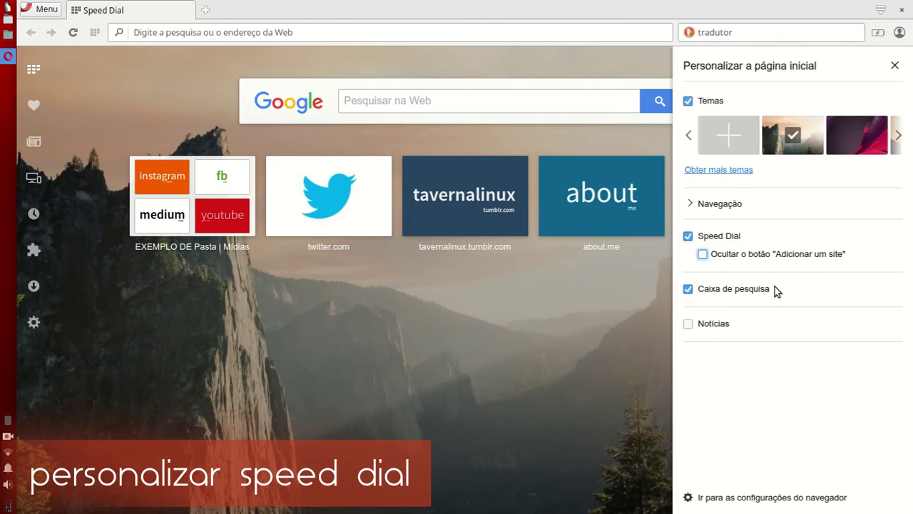
left_click(620, 340)
left_click(735, 204)
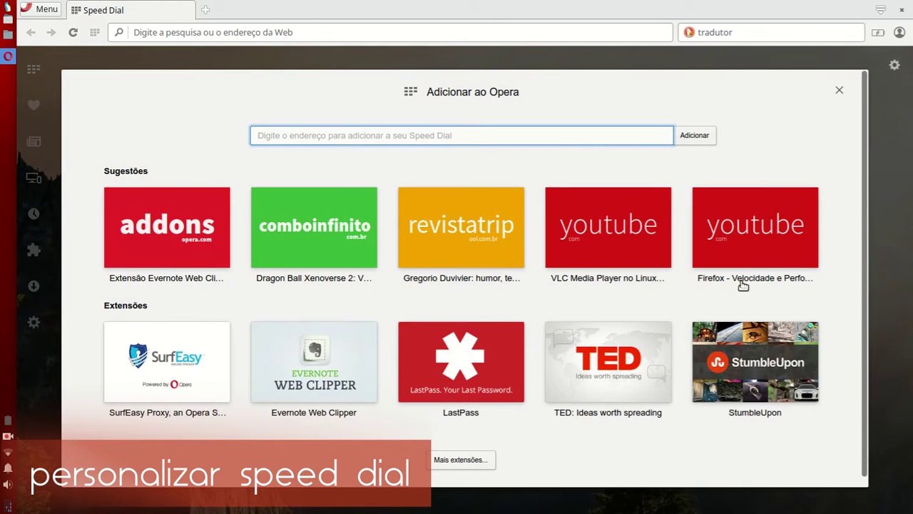
left_click(839, 92)
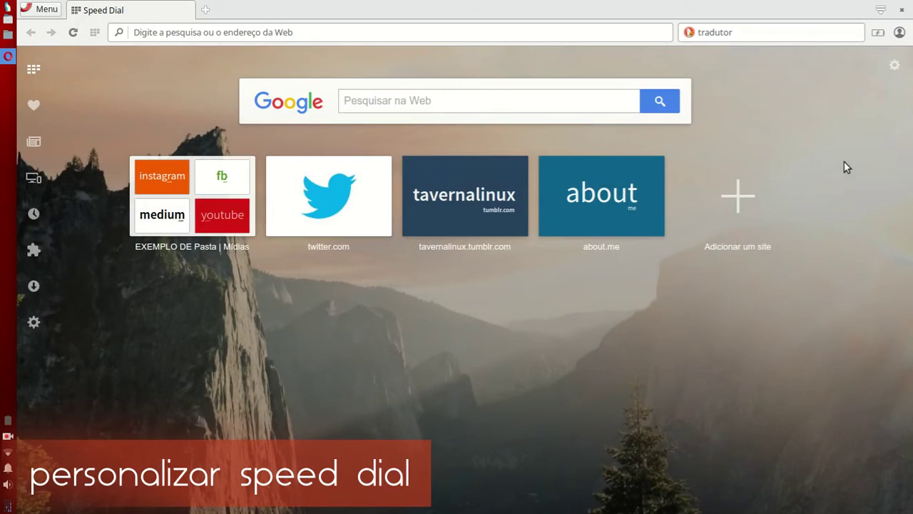
Reopen the start page customization and switch the search box off and back on.
left_click(894, 65)
left_click(734, 289)
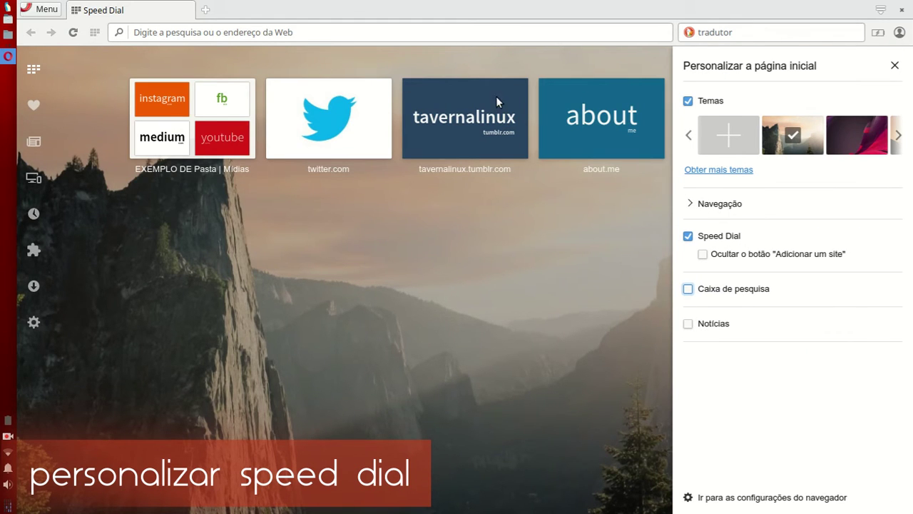
left_click(731, 293)
Search for "Taverna Linux" from the start page's Google box, skim the results, and return to the start page.
left_click(367, 103)
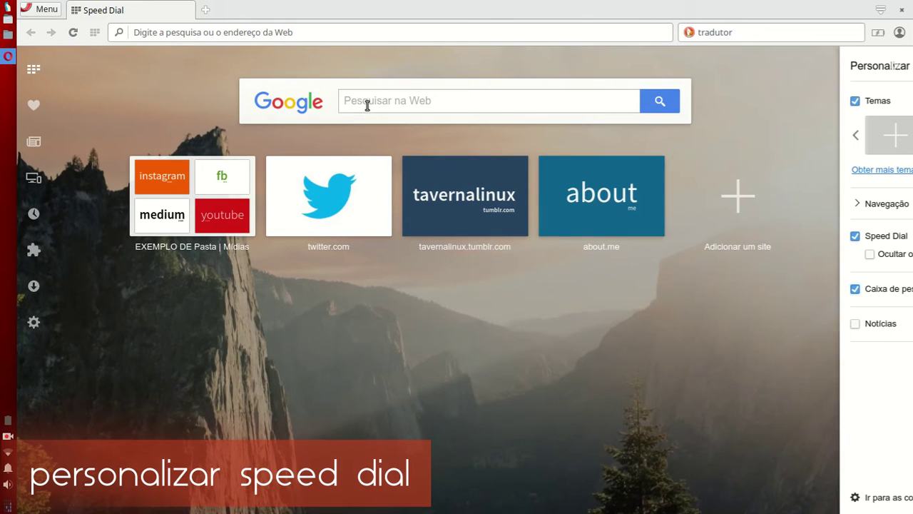
type("Taverna L")
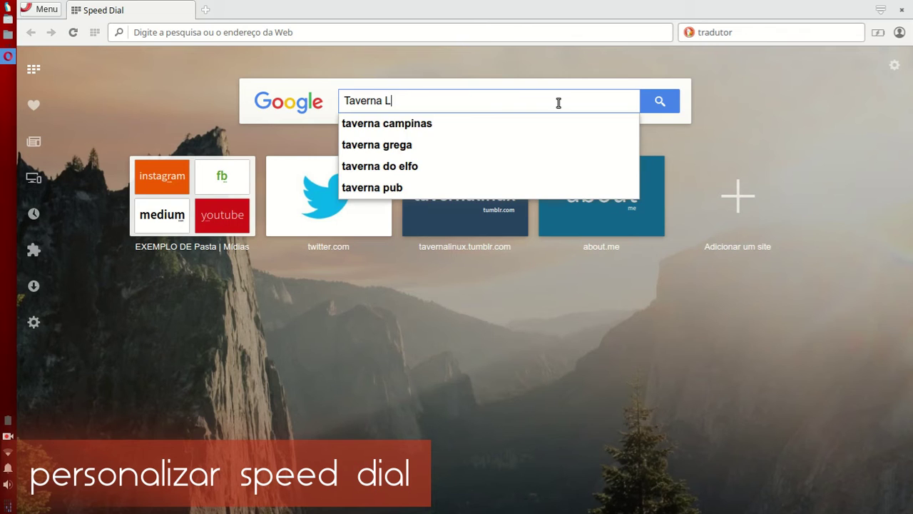
type("inux")
key("Return")
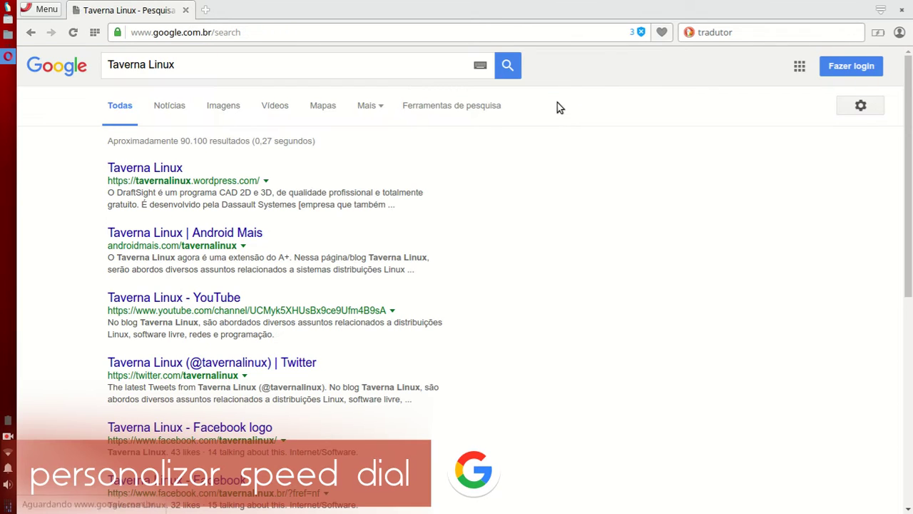
scroll(540, 185, "down", 3)
scroll(540, 186, "up", 3)
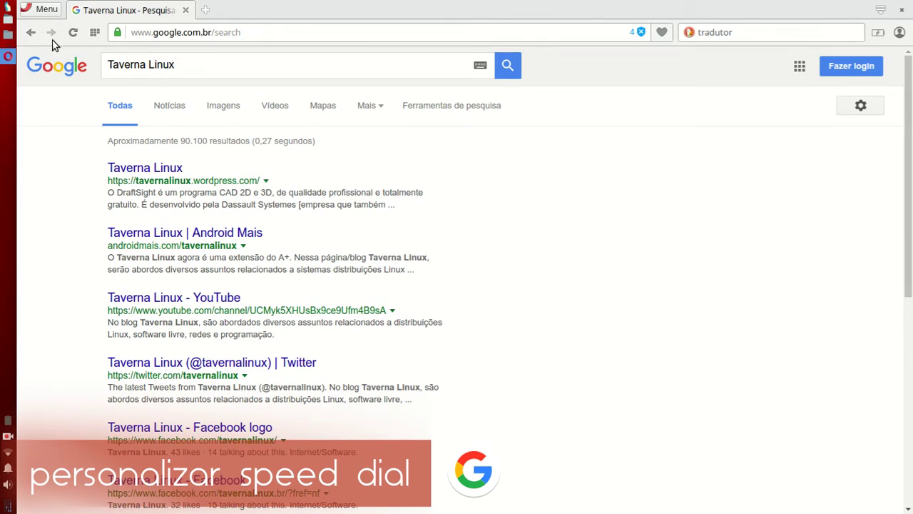
left_click(31, 32)
triple_click(448, 102)
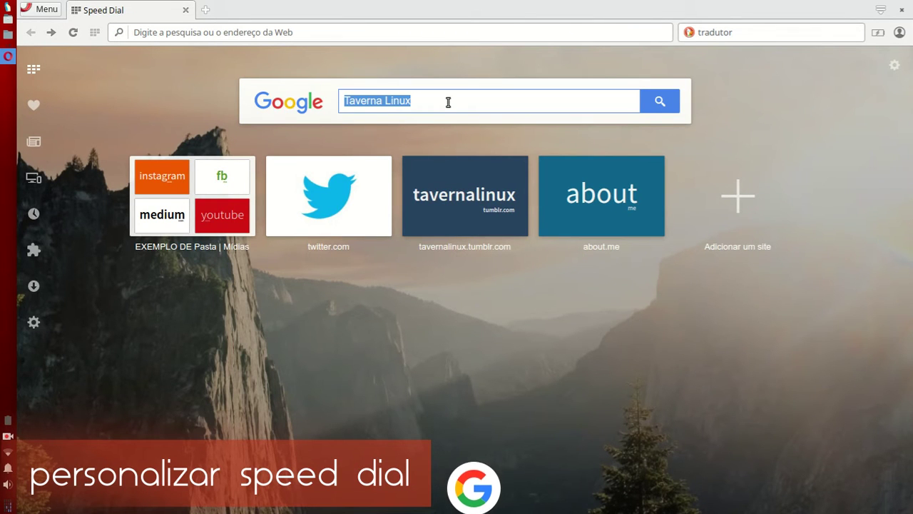
Enable the Notícias section in the start page customization.
left_click(894, 65)
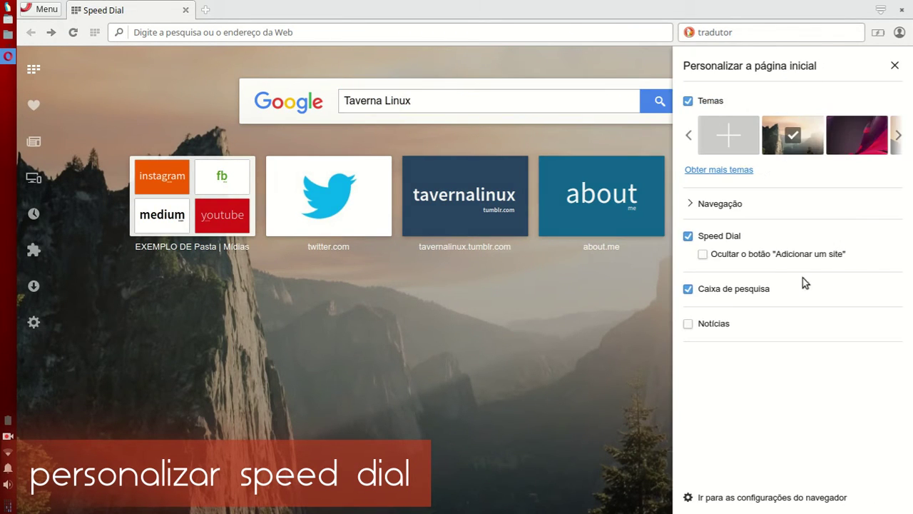
left_click(689, 324)
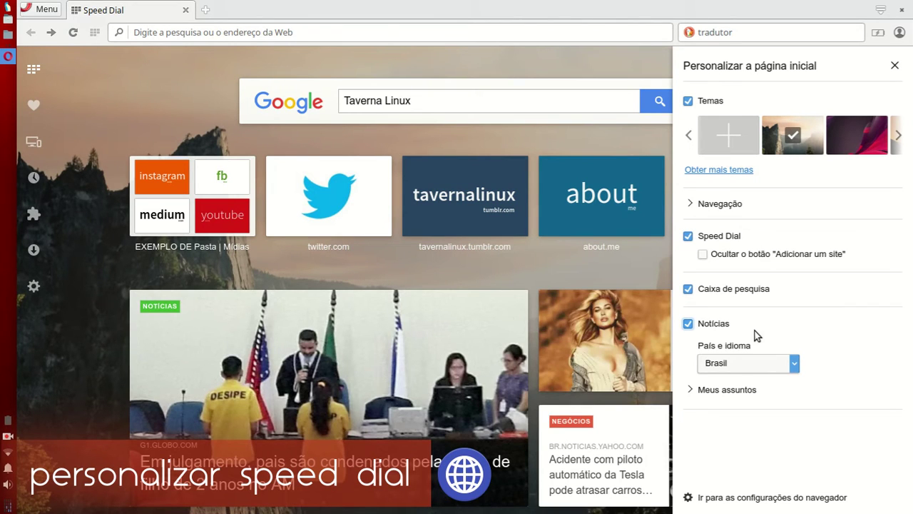
Set the news country and language to México and look through the news cards on the start page.
left_click(791, 365)
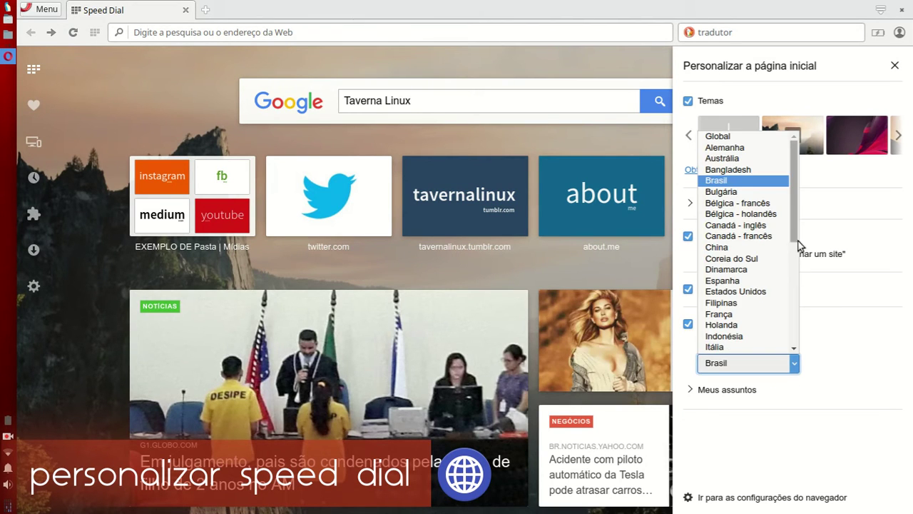
scroll(797, 264, "down", 2)
scroll(797, 264, "down", 1)
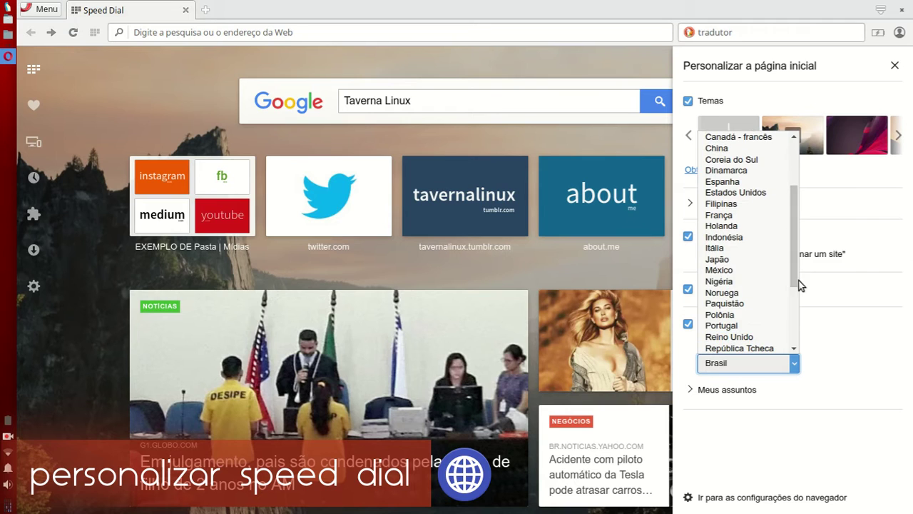
left_click(751, 274)
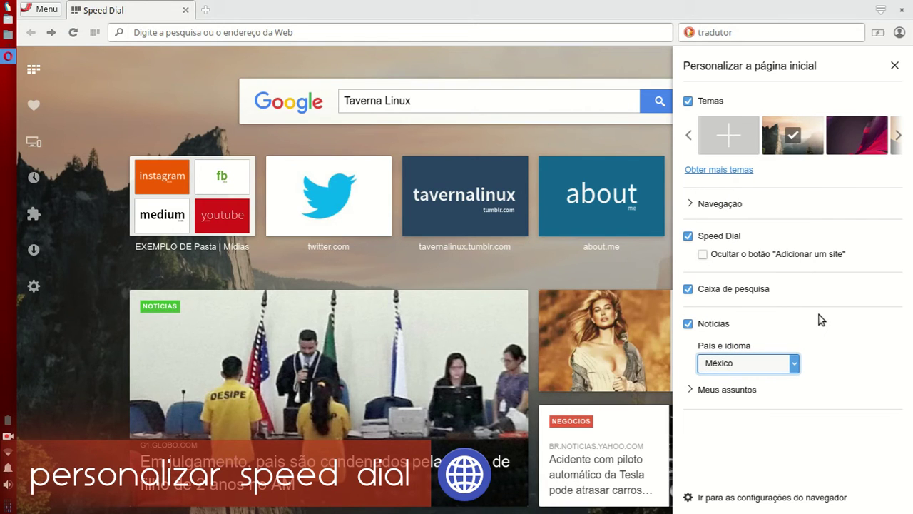
left_click(656, 264)
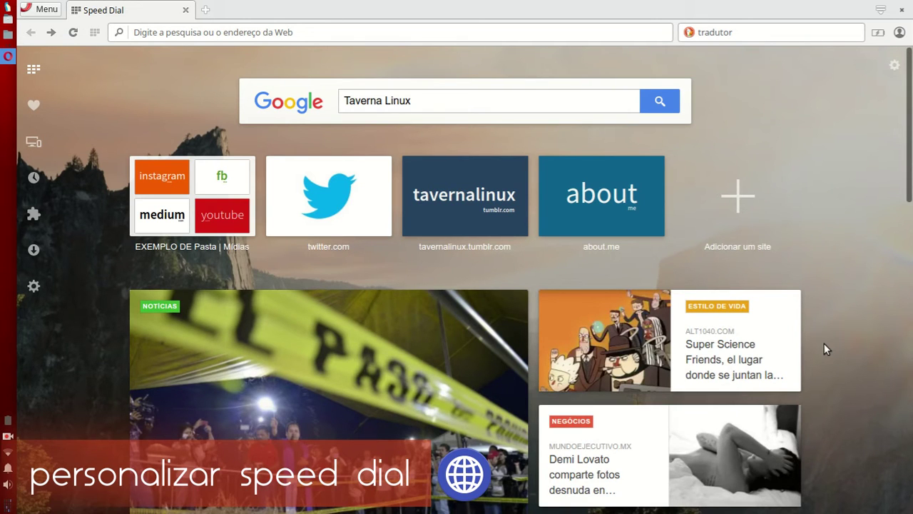
scroll(824, 346, "down", 3)
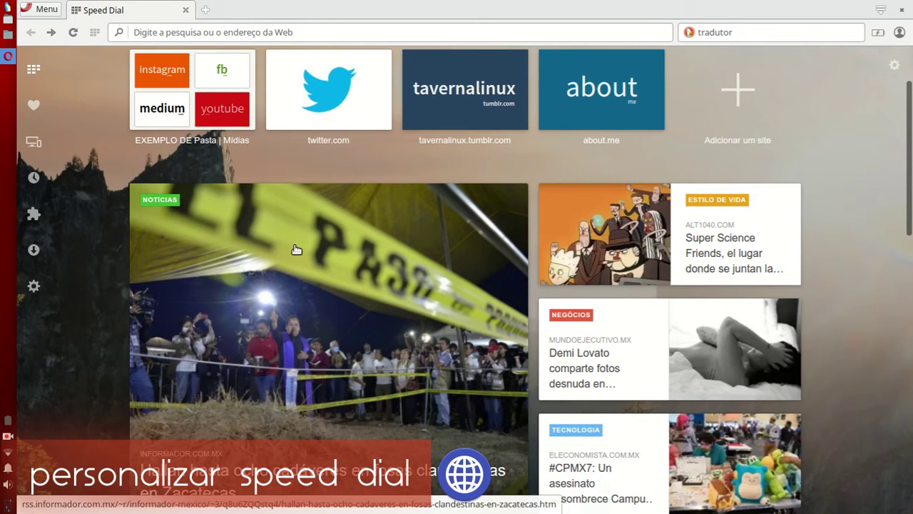
scroll(787, 268, "up", 3)
Reopen the customization options and set the news country and language to Brasil.
left_click(893, 65)
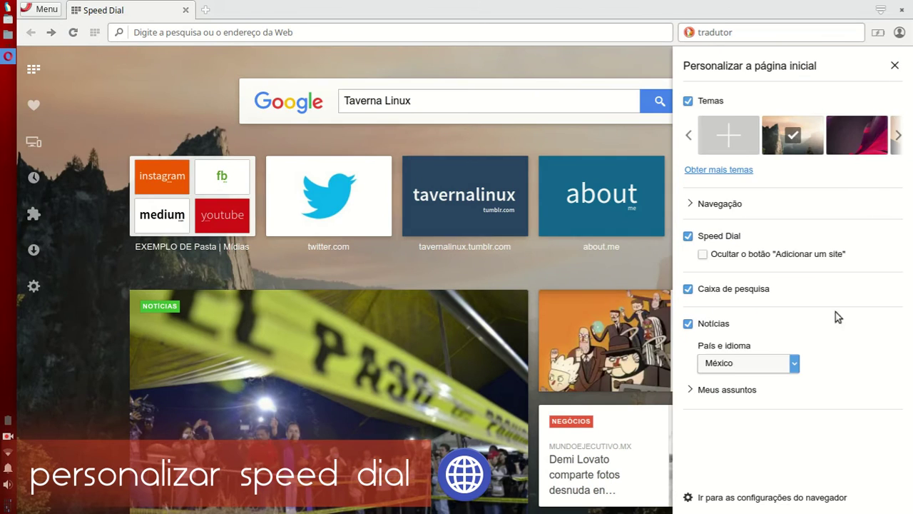
left_click(740, 364)
left_click(745, 160)
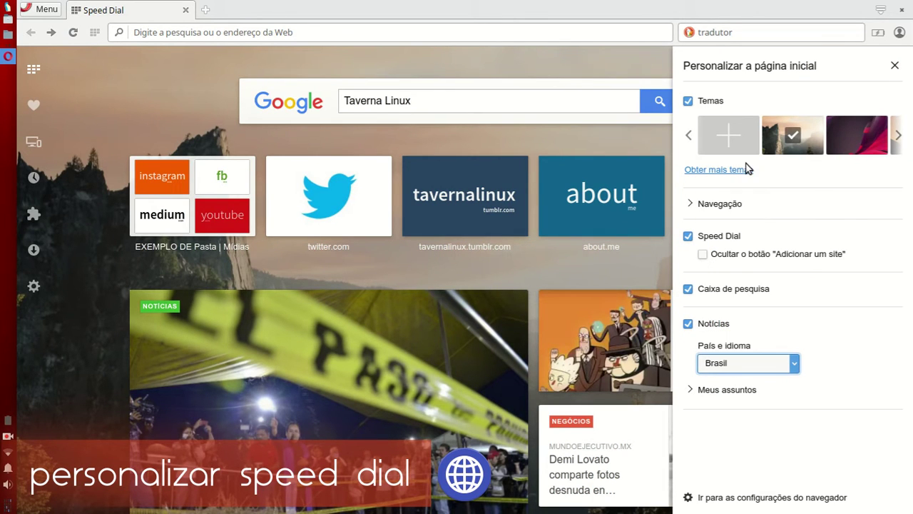
Close the customization options, open the ideafixa.com news article about famous monuments, skim it, and close its tab.
left_click(893, 66)
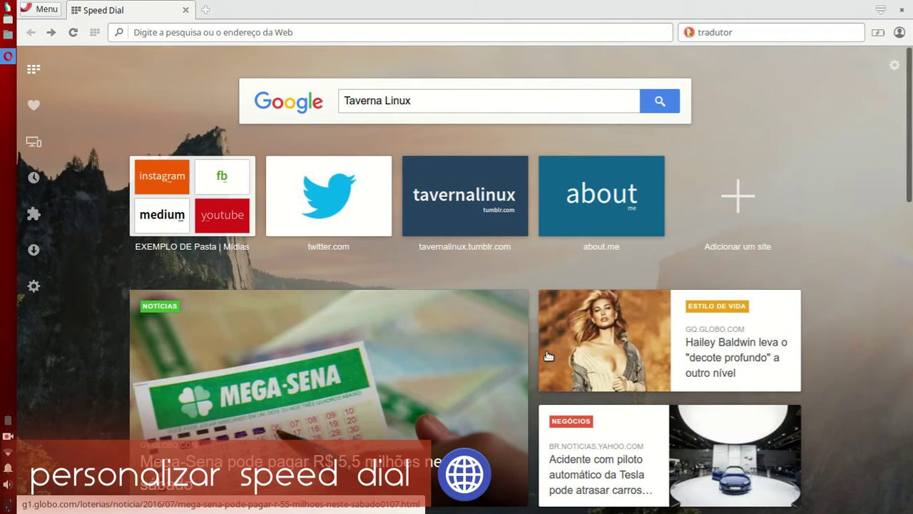
scroll(653, 357, "down", 3)
scroll(654, 358, "down", 3)
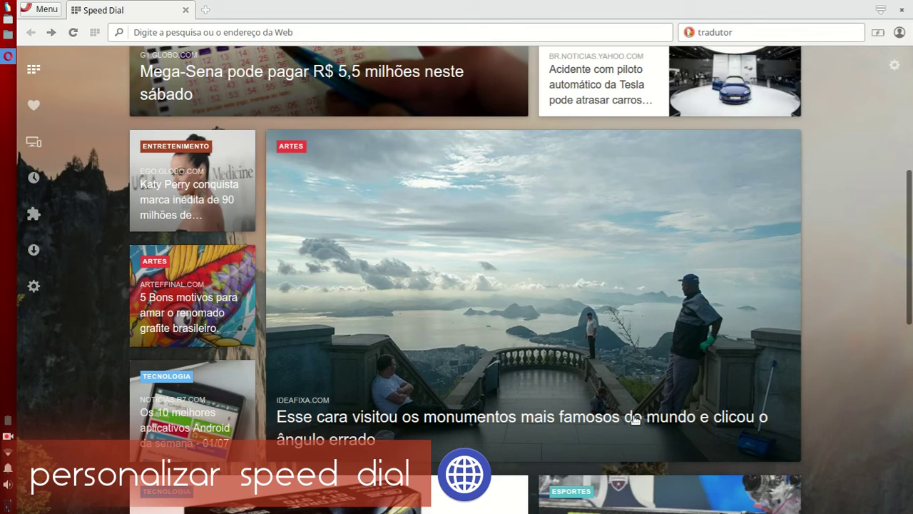
left_click(362, 422)
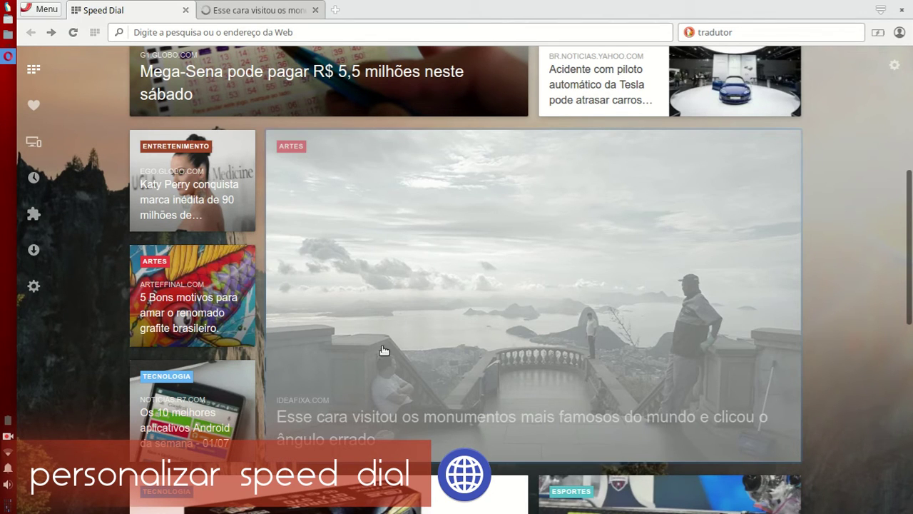
left_click(246, 13)
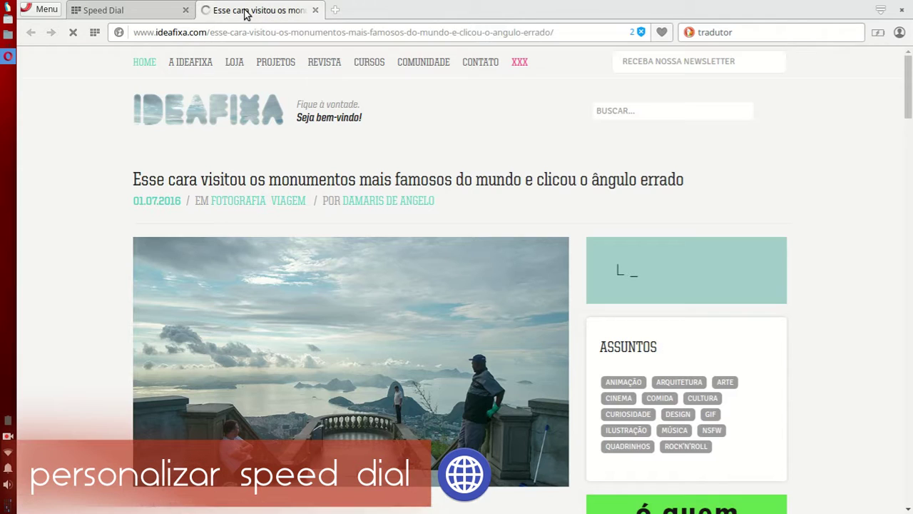
left_click(908, 102)
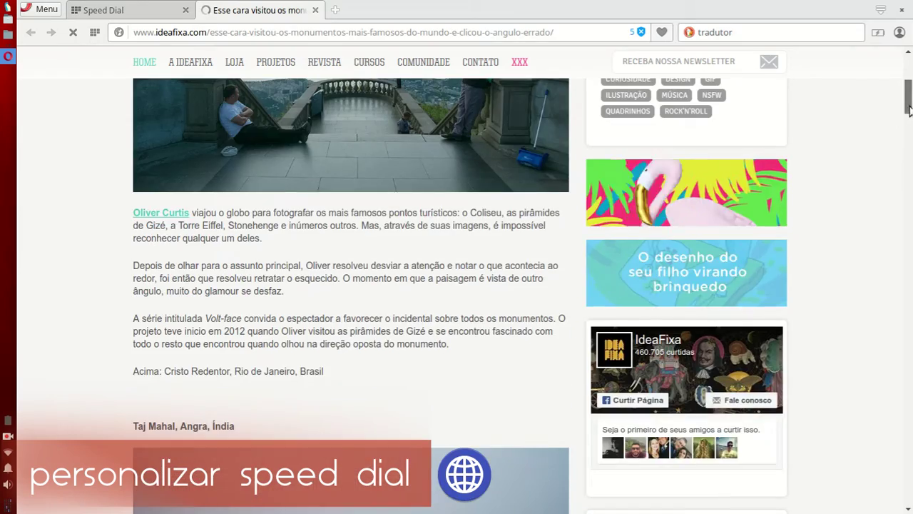
left_click(908, 169)
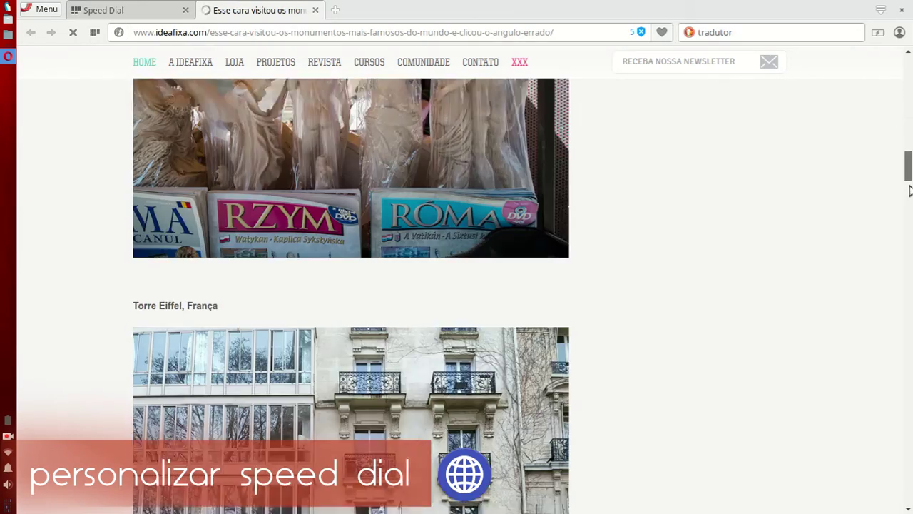
left_click(315, 10)
Add the Ciências news card about the Ministério da Saúde to the bookmarks.
scroll(624, 332, "down", 5)
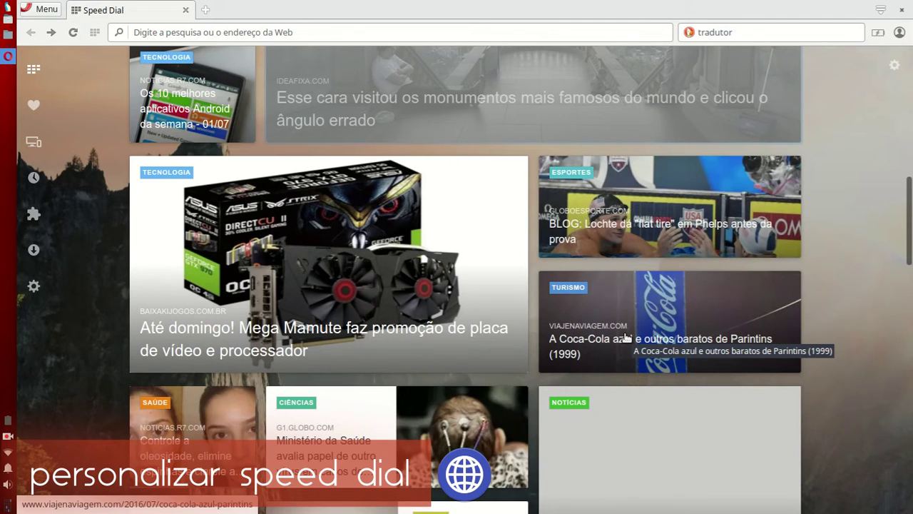
scroll(625, 337, "down", 4)
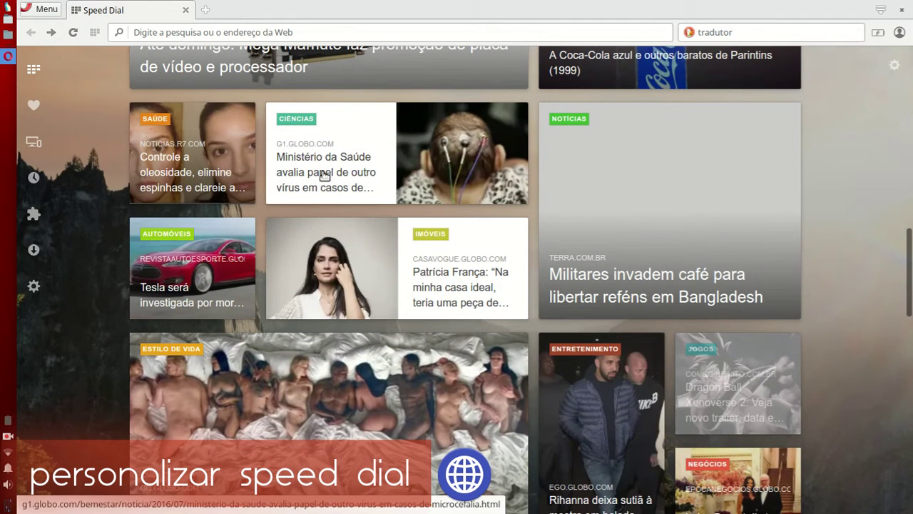
right_click(411, 176)
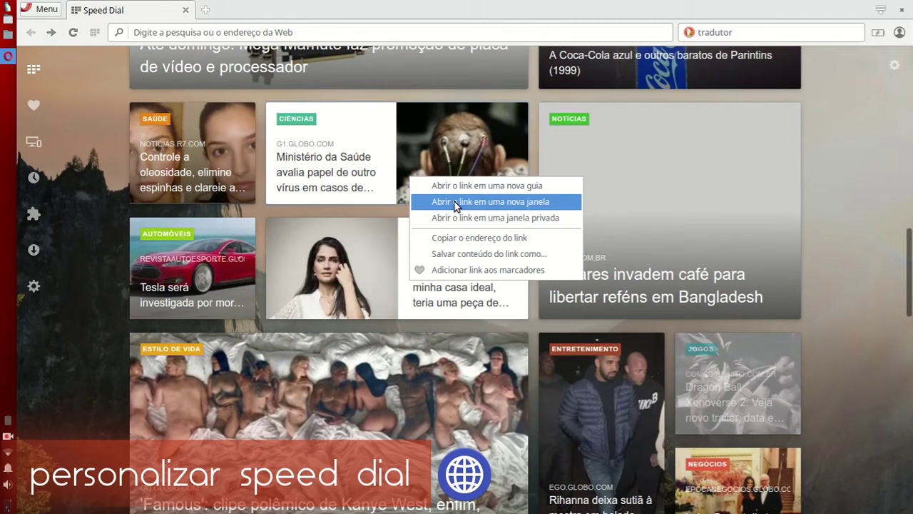
left_click(465, 271)
Copy the link address of the Mega-Sena news card on the start page.
scroll(463, 276, "up", 15)
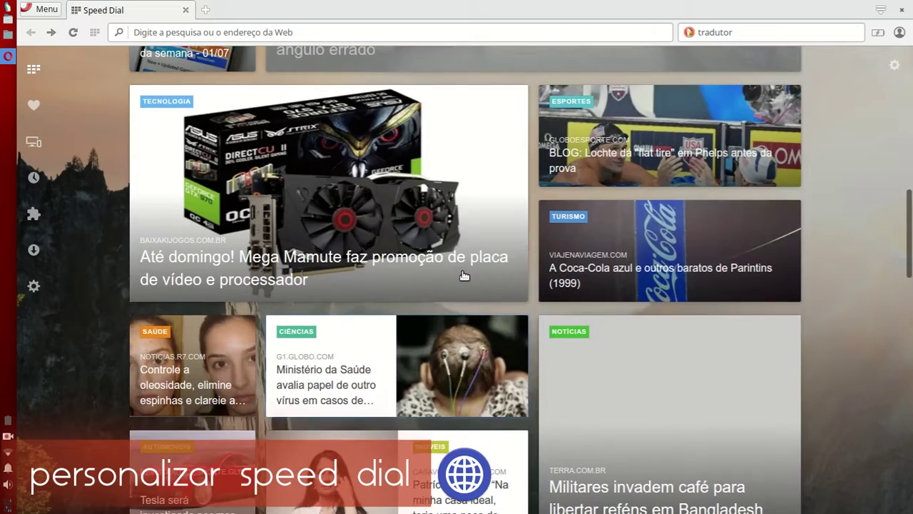
scroll(464, 276, "up", 3)
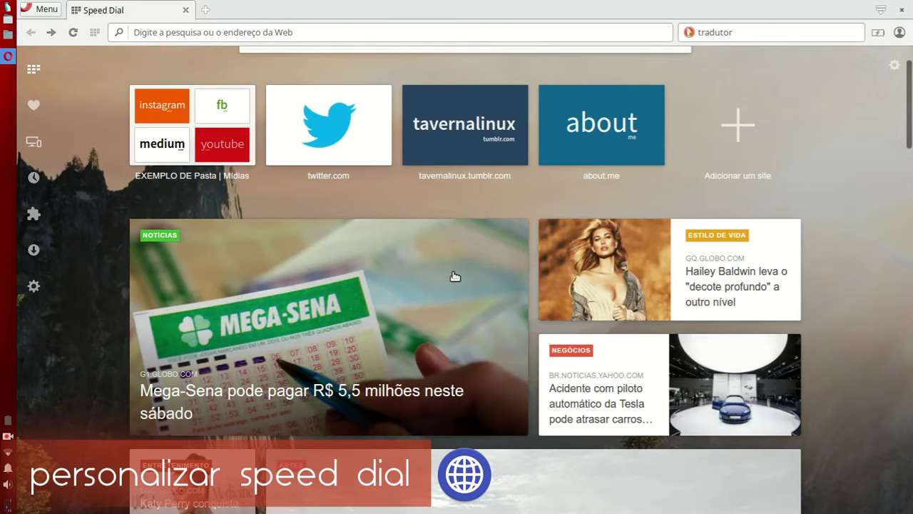
right_click(423, 276)
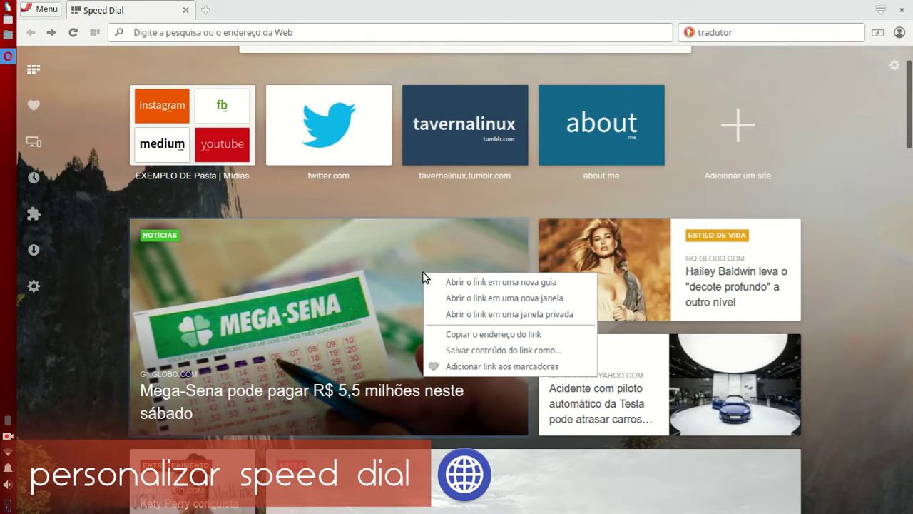
left_click(484, 336)
scroll(484, 343, "up", 2)
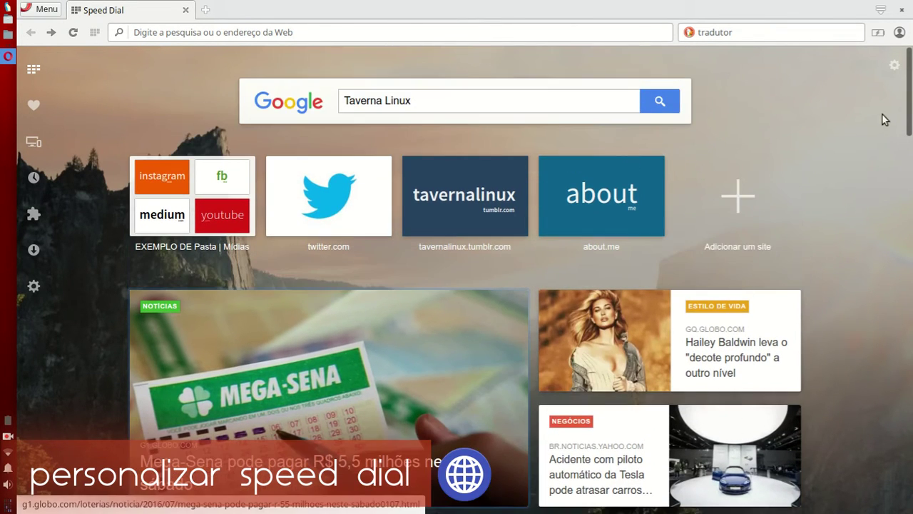
Deselect every news topic under Meus assuntos except Ciências and Tecnologia, and close the customization options.
left_click(893, 64)
left_click(717, 413)
scroll(820, 303, "down", 1)
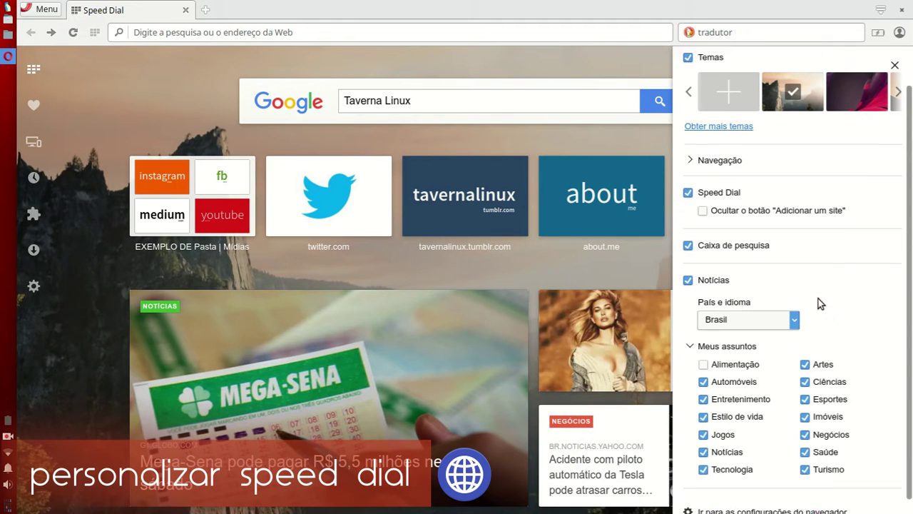
scroll(818, 303, "down", 1)
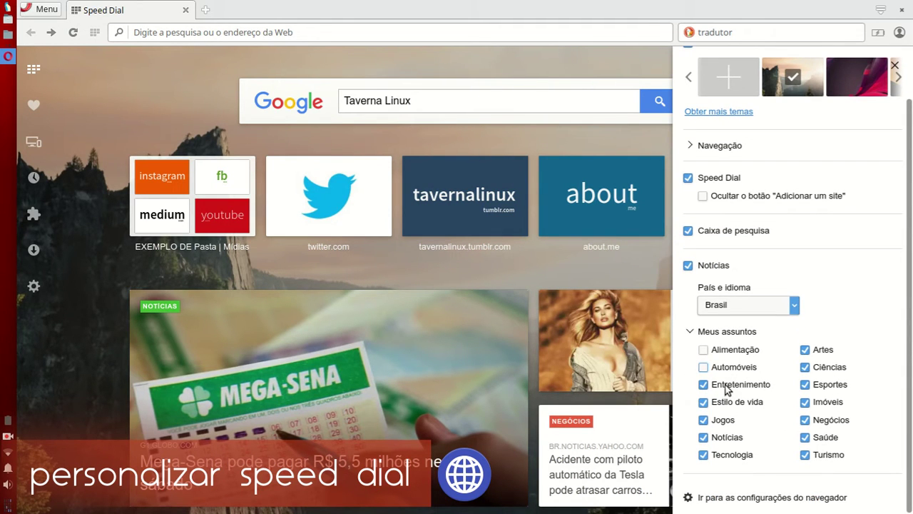
left_click(727, 403)
left_click(725, 421)
left_click(724, 438)
left_click(820, 353)
left_click(828, 387)
left_click(828, 402)
left_click(831, 420)
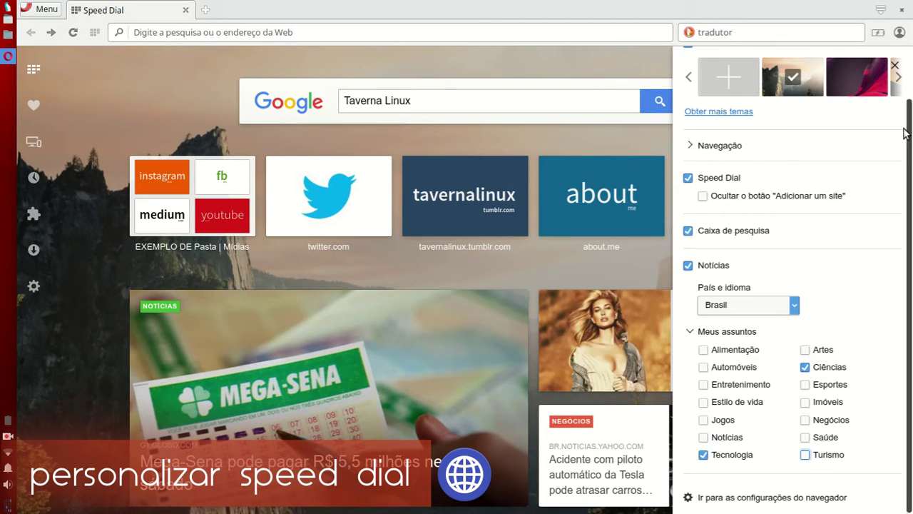
scroll(894, 155, "up", 2)
left_click(896, 65)
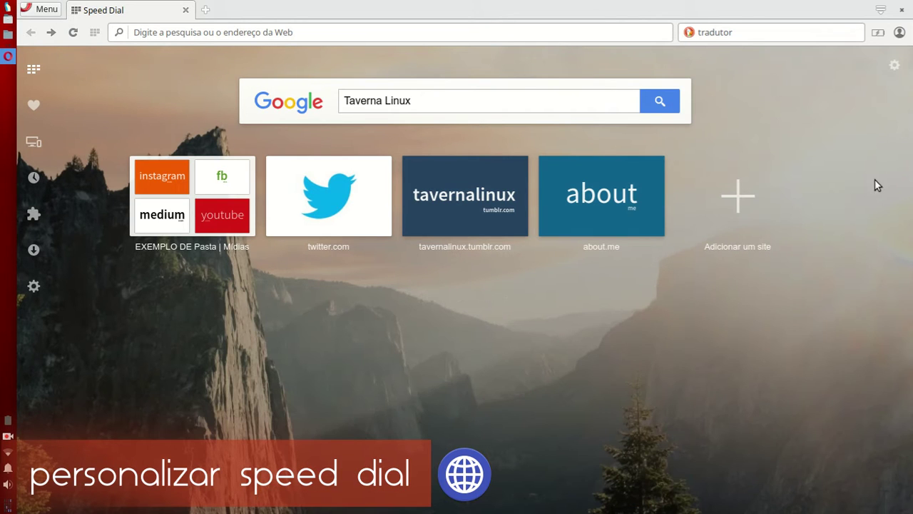
Look through the news cards on the start page to check their topics, and return to the beginning of the page.
scroll(825, 254, "down", 2)
scroll(825, 254, "down", 2)
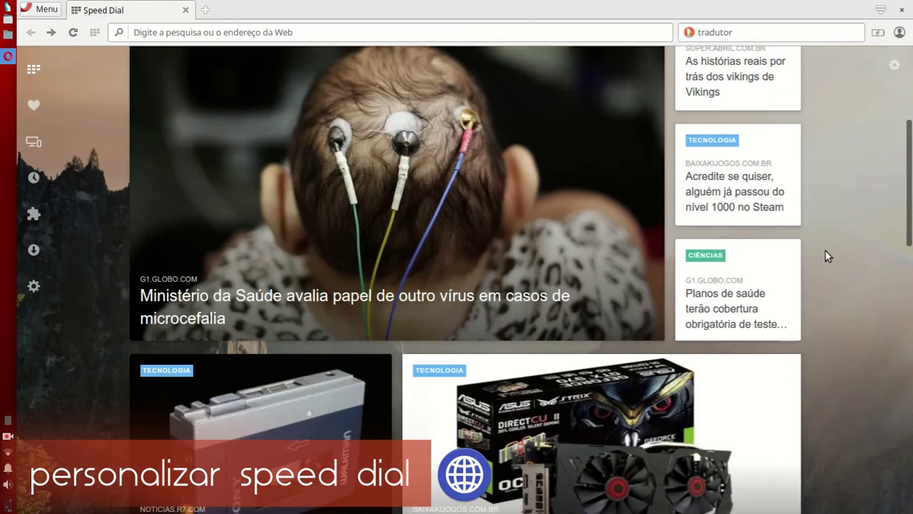
scroll(825, 254, "up", 1)
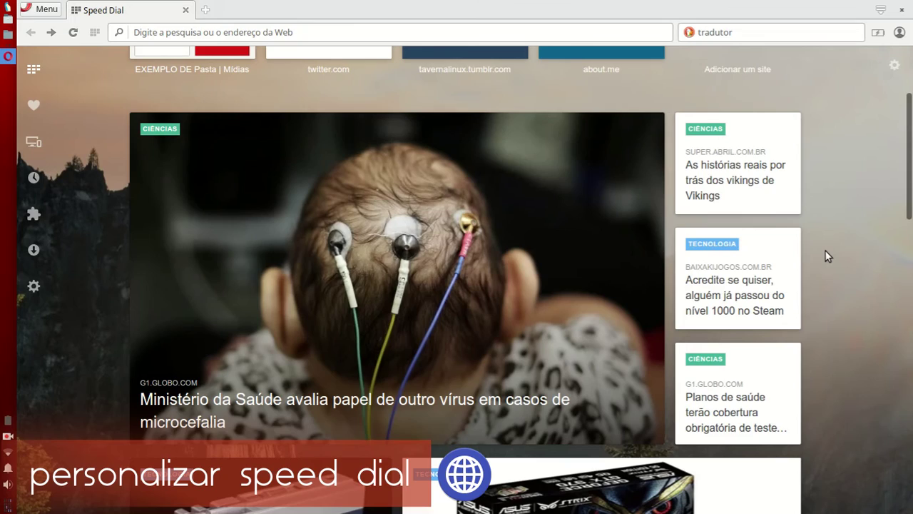
scroll(825, 250, "down", 10)
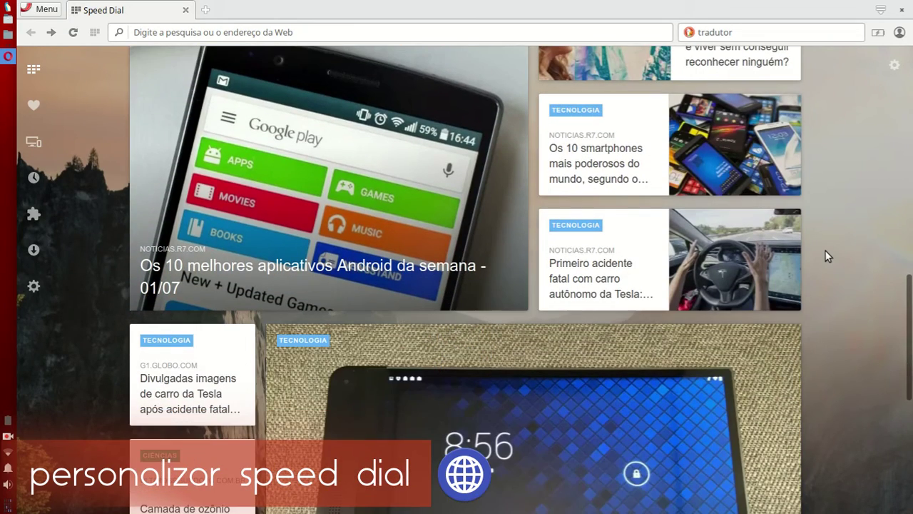
scroll(824, 251, "down", 12)
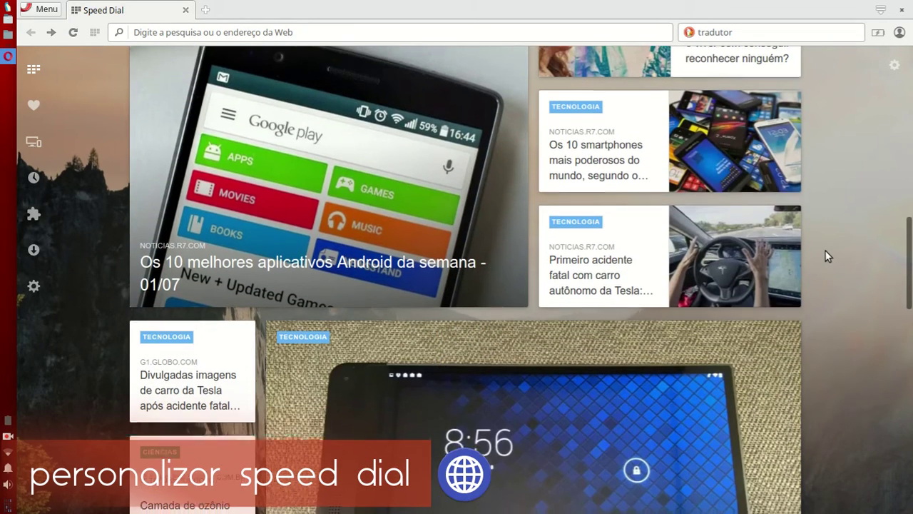
scroll(825, 249, "down", 15)
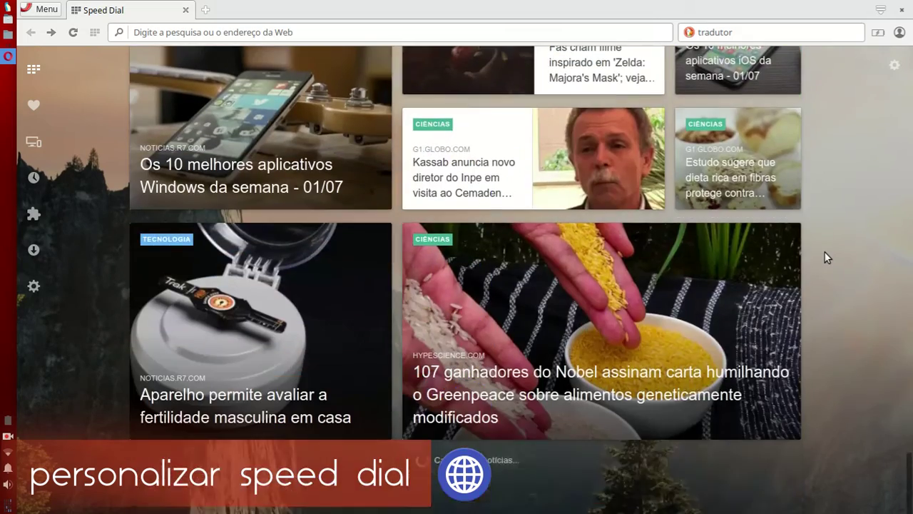
scroll(826, 257, "down", 9)
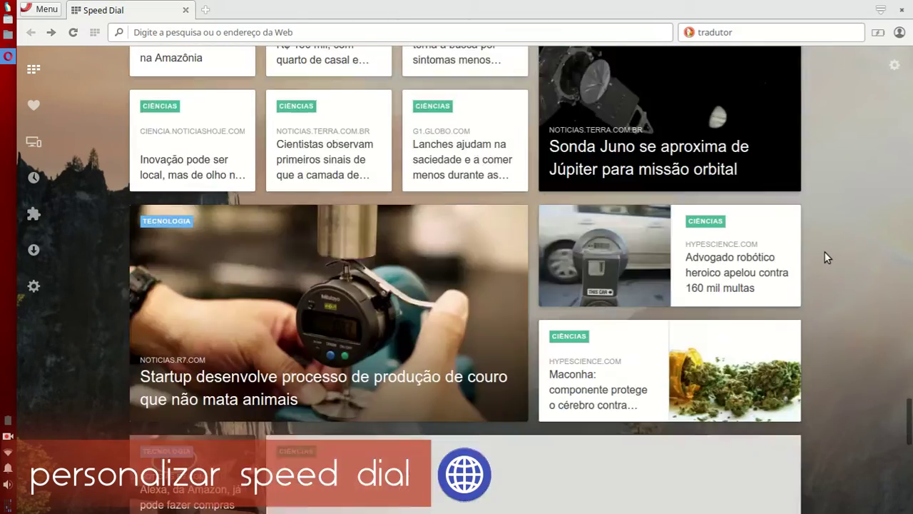
scroll(882, 354, "down", 1)
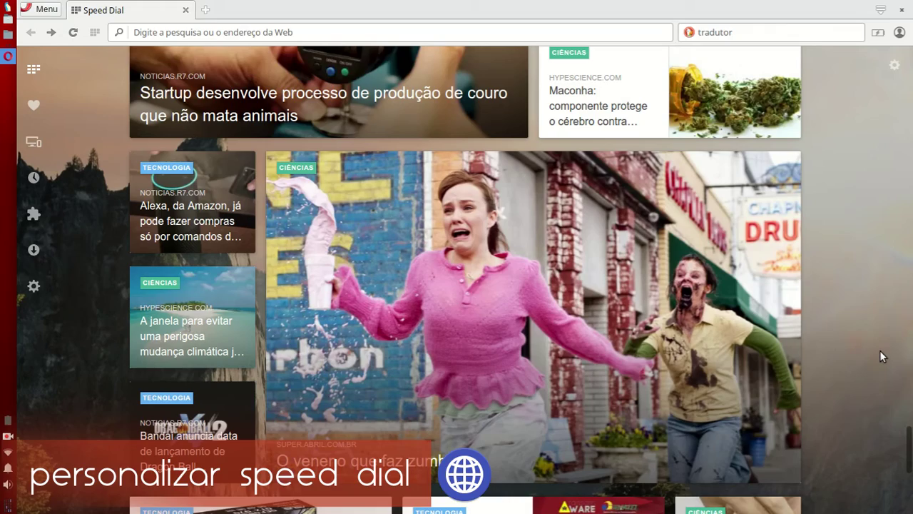
left_click_drag(908, 457, 891, 67)
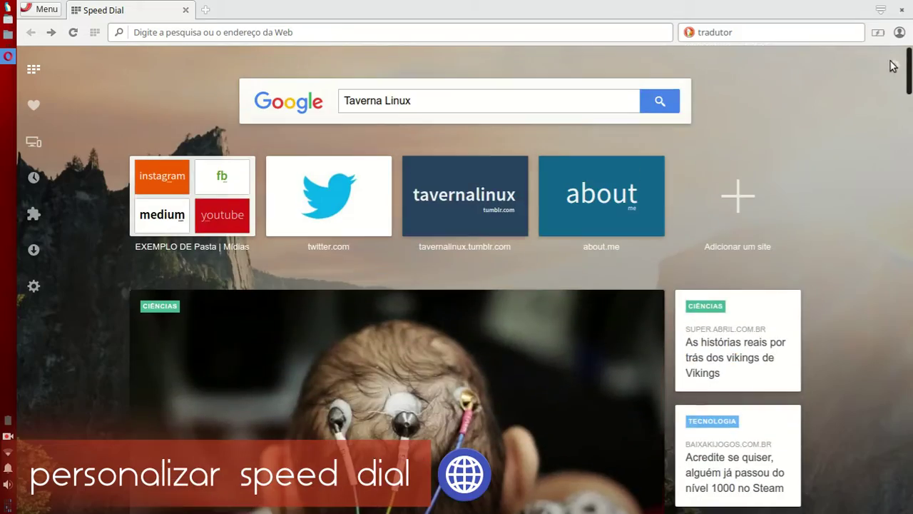
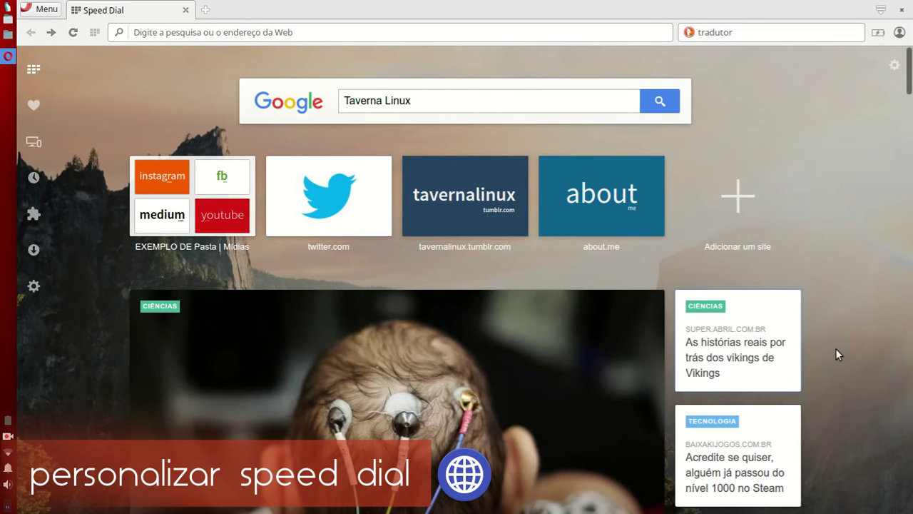
Disable the Notícias section in the start page customization and close the options.
left_click(894, 66)
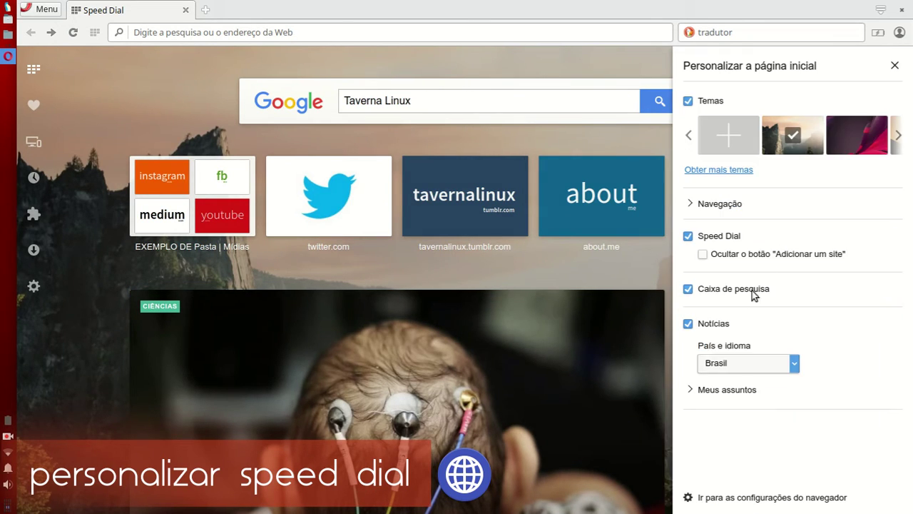
left_click(712, 325)
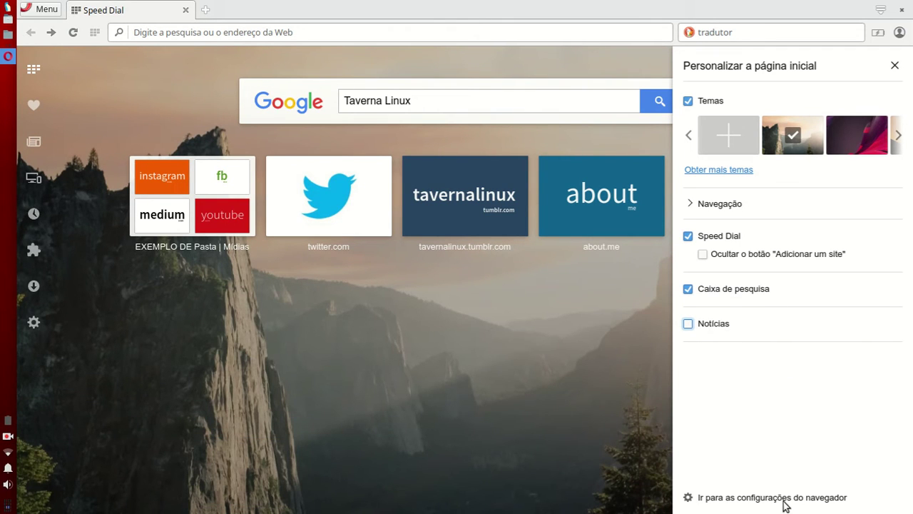
left_click(894, 66)
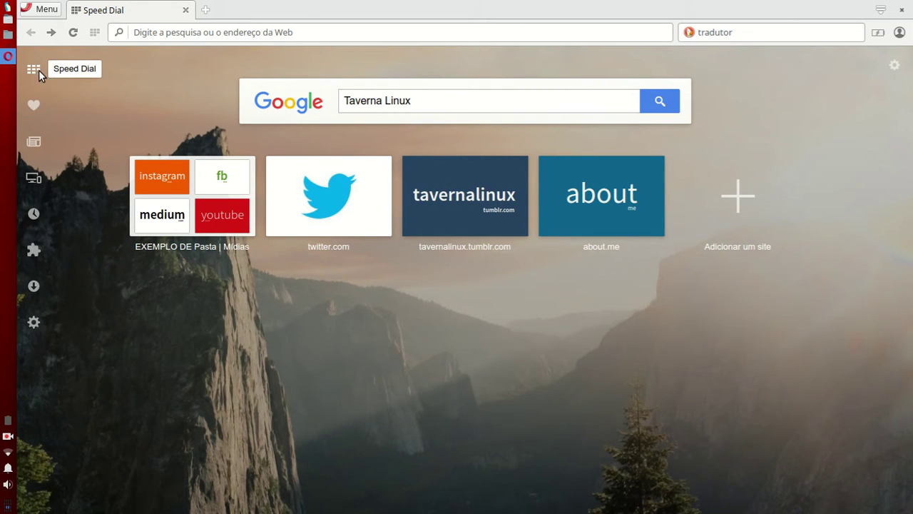
Open the bookmarks page and display the EXEMPLO DE Pasta | Mídias folder inside Speed Dial.
left_click(44, 107)
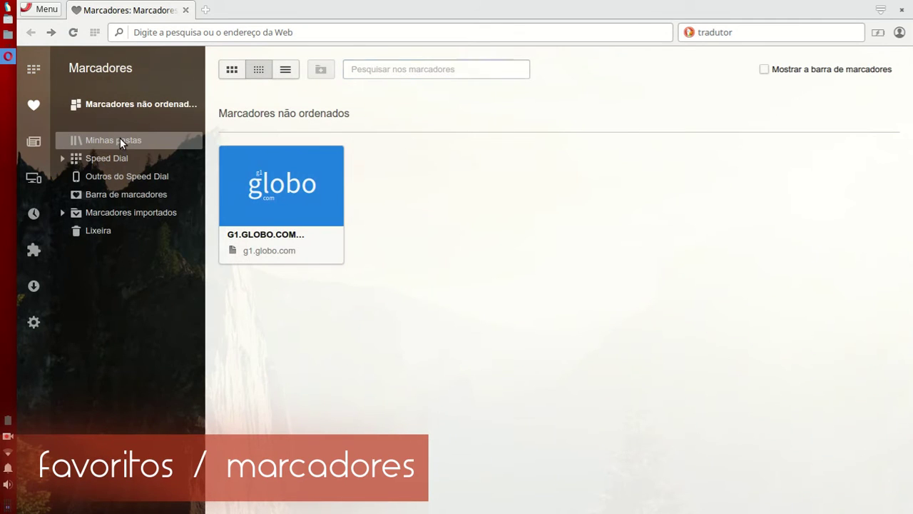
left_click(120, 139)
left_click(61, 159)
left_click(84, 176)
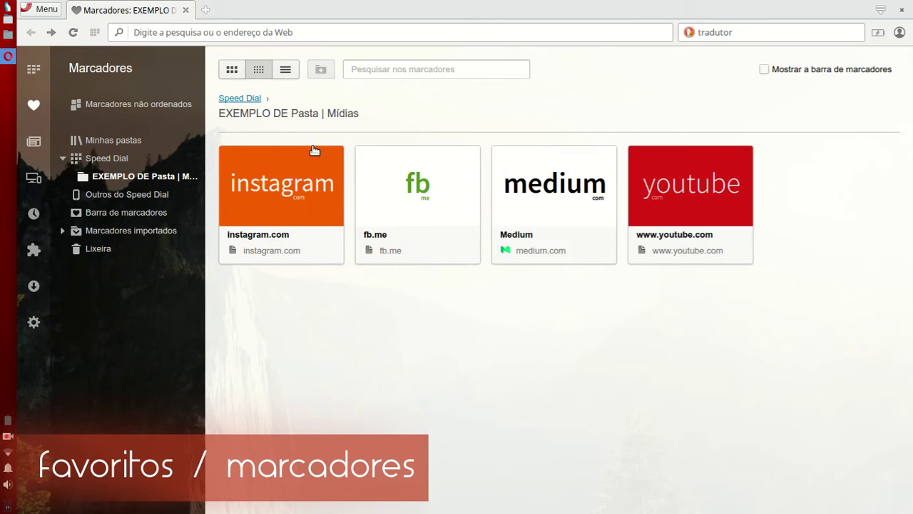
Try the large-tile, small-tile and list layouts for the folder's bookmarks, and return to small tiles.
left_click(231, 69)
left_click(259, 71)
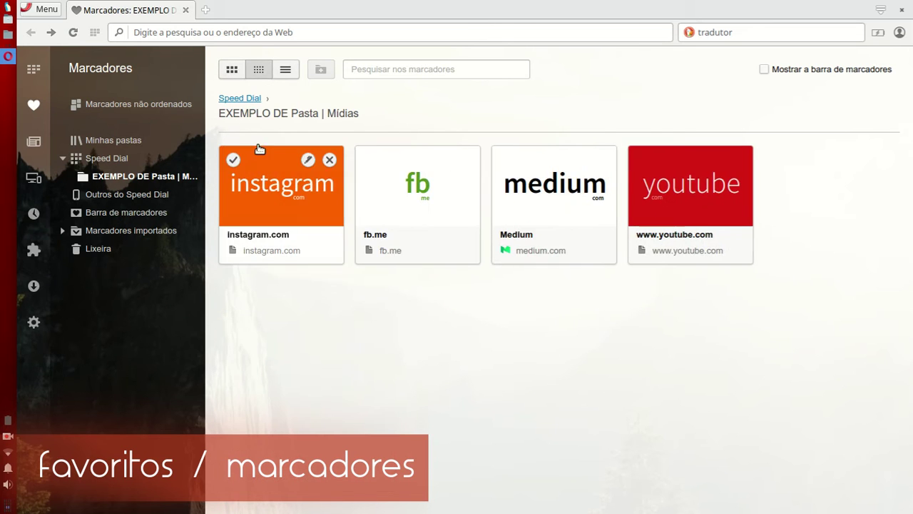
left_click(286, 69)
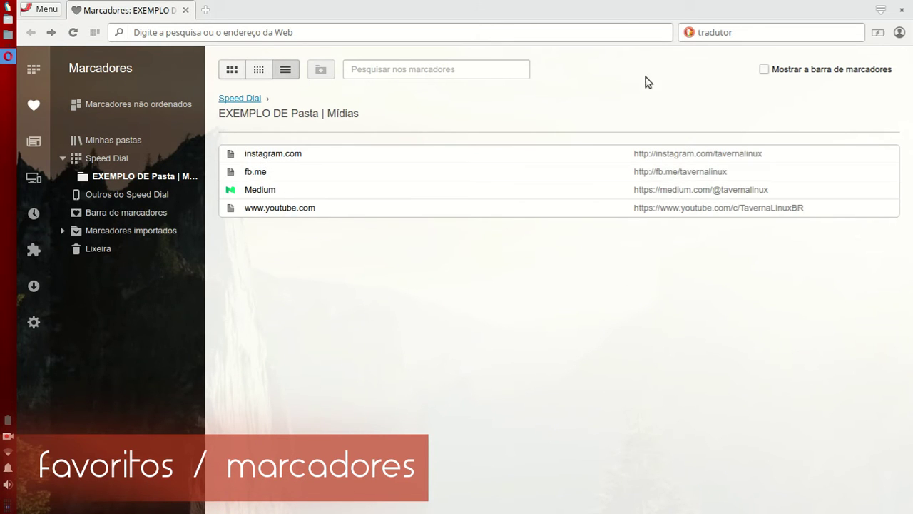
left_click(259, 69)
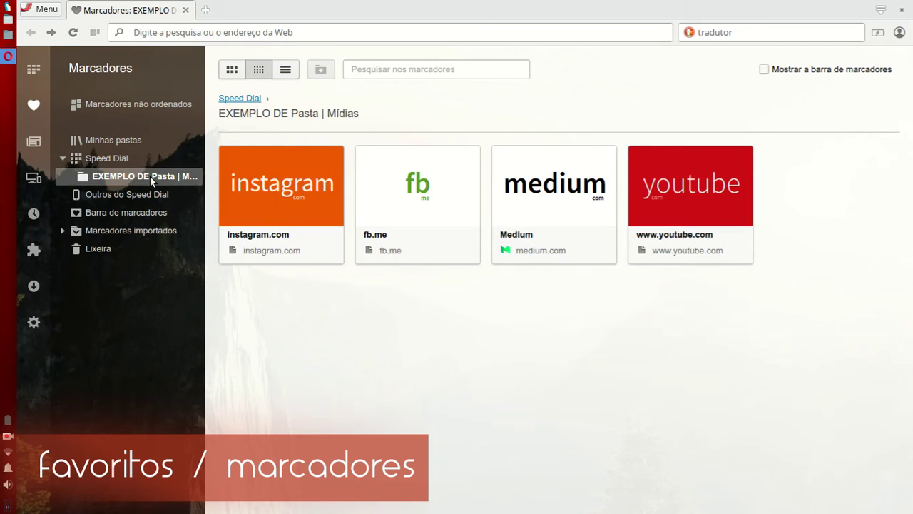
View the Outros do Speed Dial and Barra de marcadores folders, and expand the Firefox-imported bookmarks to display Barra de favoritos.
left_click(130, 191)
left_click(148, 213)
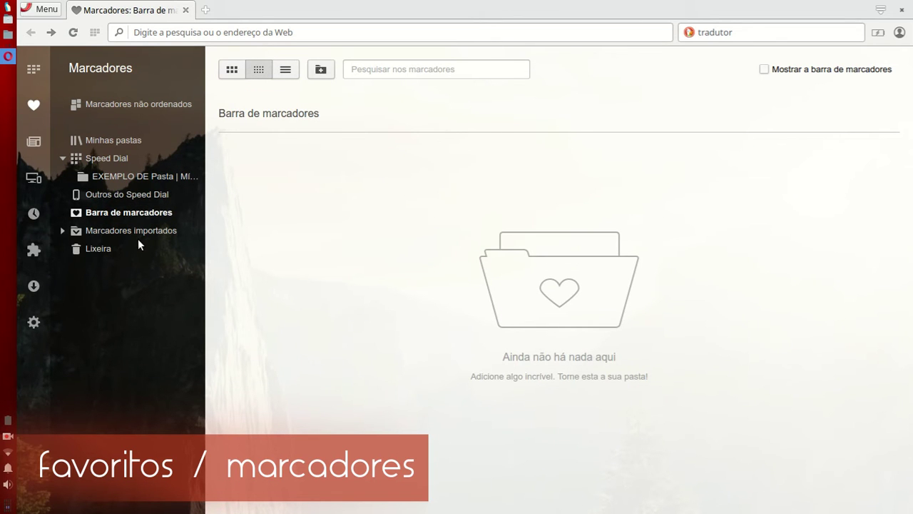
left_click(62, 231)
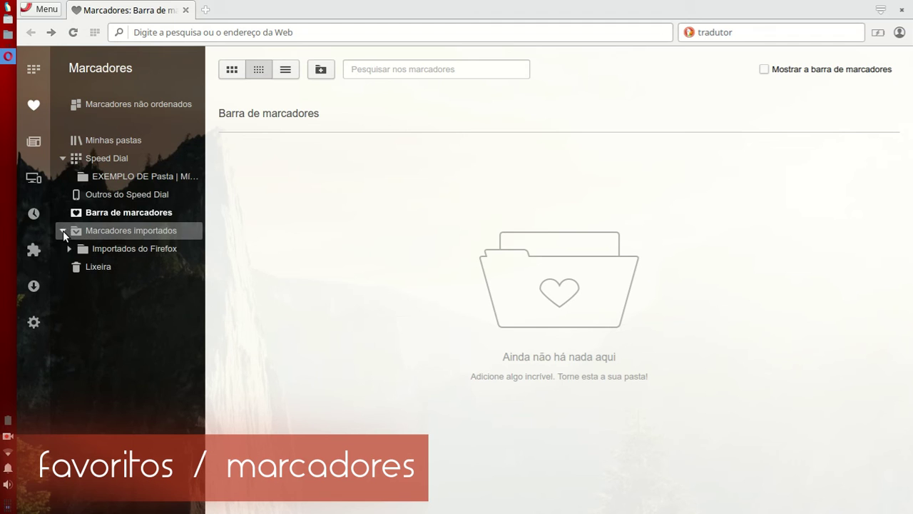
left_click(72, 248)
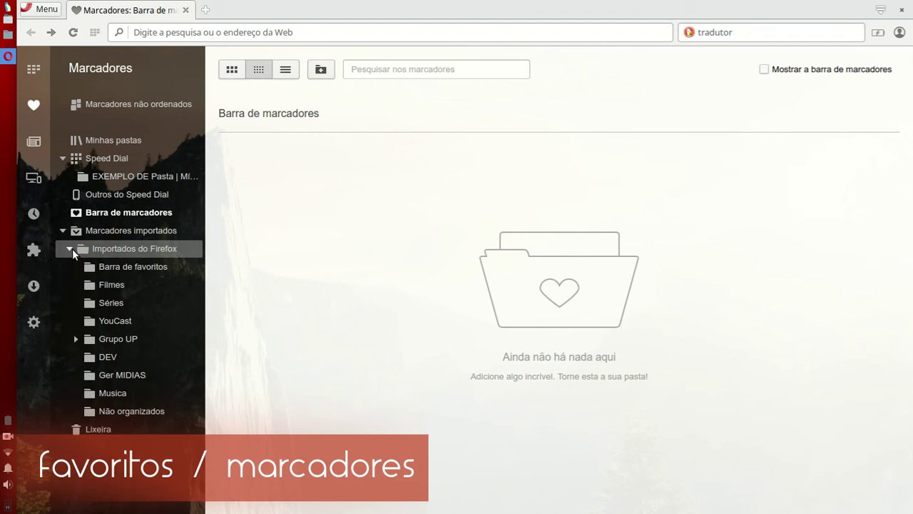
left_click(107, 266)
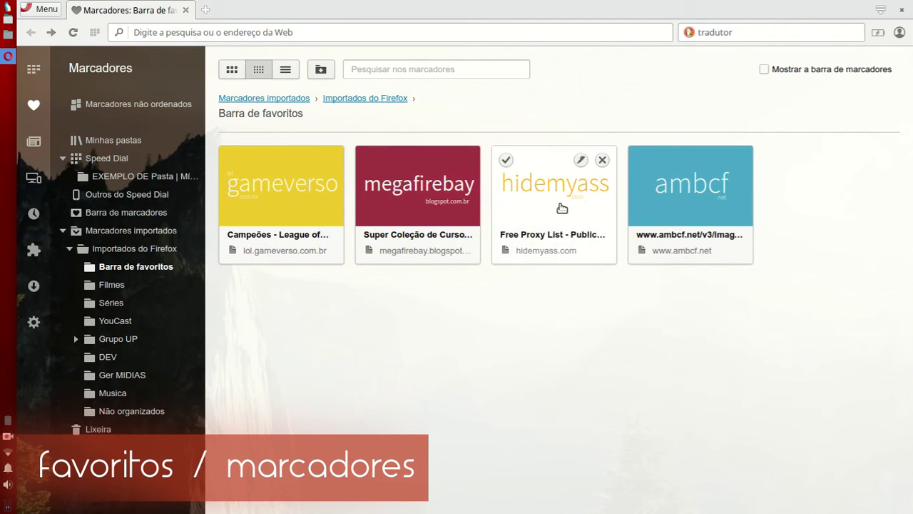
Display the imported Filmes and Séries folders, trying the large-tile and list layouts for their bookmarks.
left_click(122, 286)
left_click(232, 69)
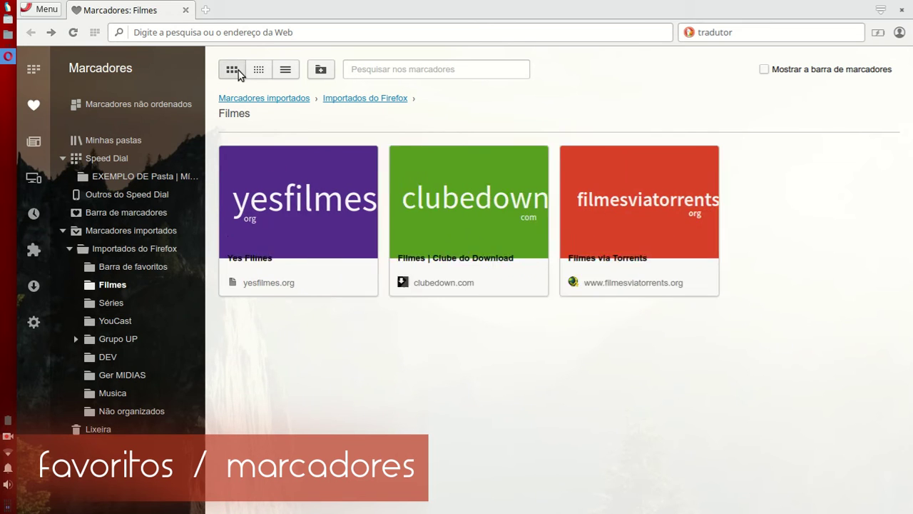
left_click(134, 300)
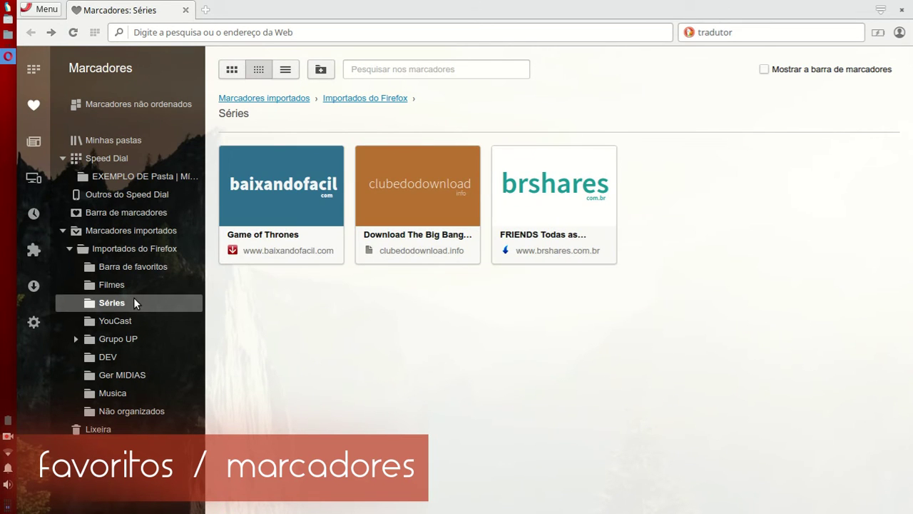
left_click(230, 71)
left_click(287, 72)
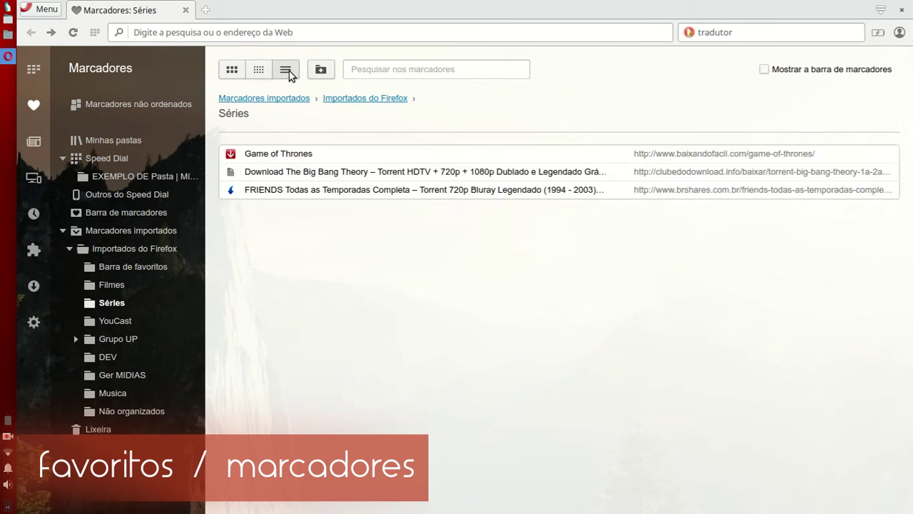
left_click(232, 69)
Browse the imported YouCast, WP+, Android+, DEV and Ger MIDIAS folders, expanding Grupo UP.
left_click(130, 321)
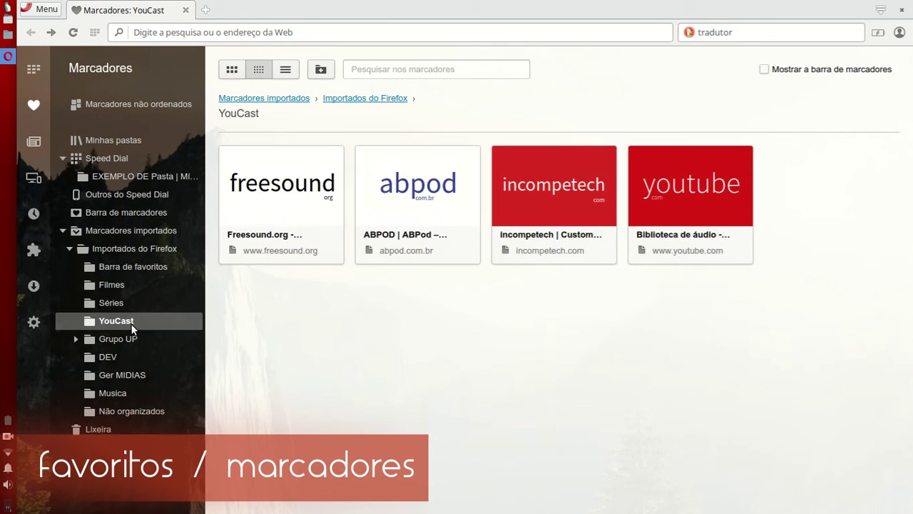
left_click(74, 339)
left_click(102, 356)
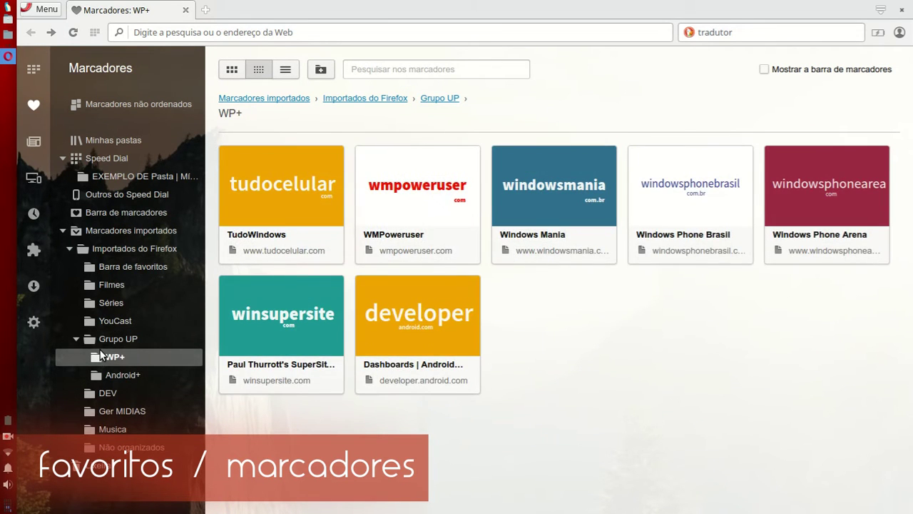
left_click(109, 374)
left_click(109, 393)
left_click(111, 412)
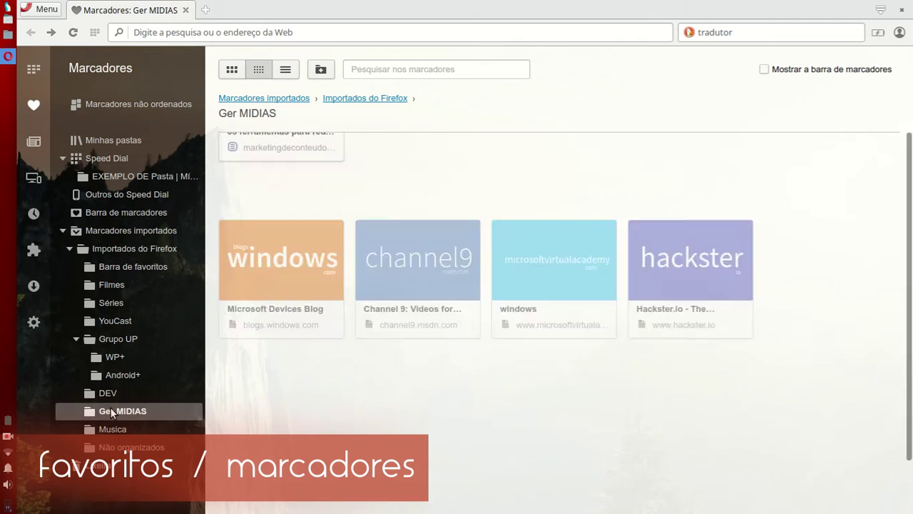
Display the imported Não organizados folder in large tiles and look through its bookmarks.
key("Down")
key("Down")
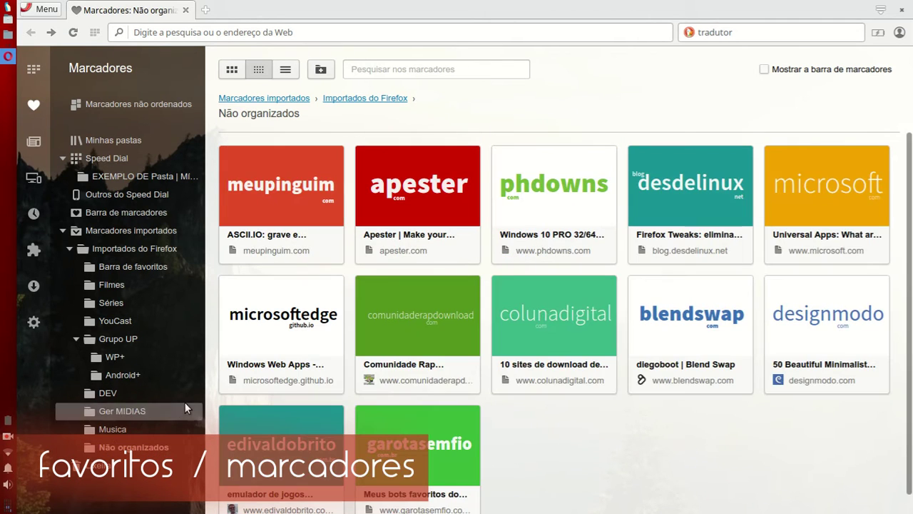
left_click(233, 71)
scroll(349, 261, "down", 3)
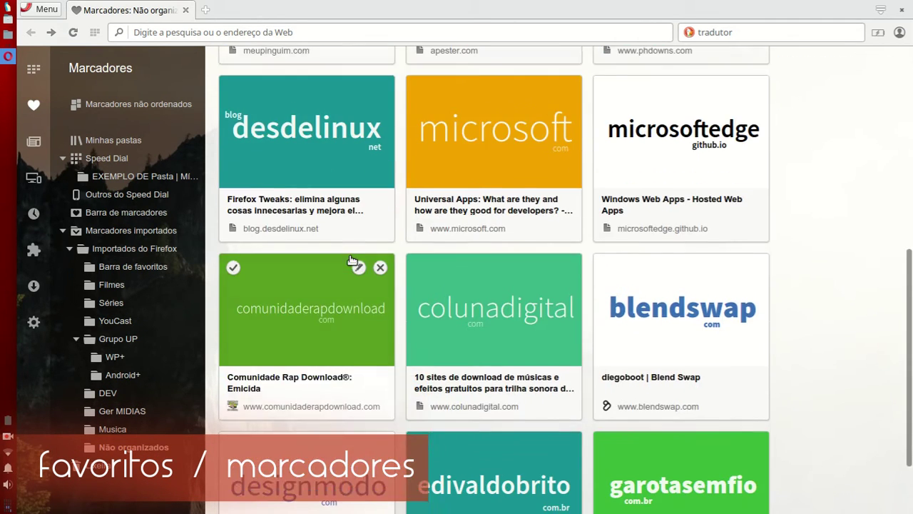
scroll(352, 260, "down", 2)
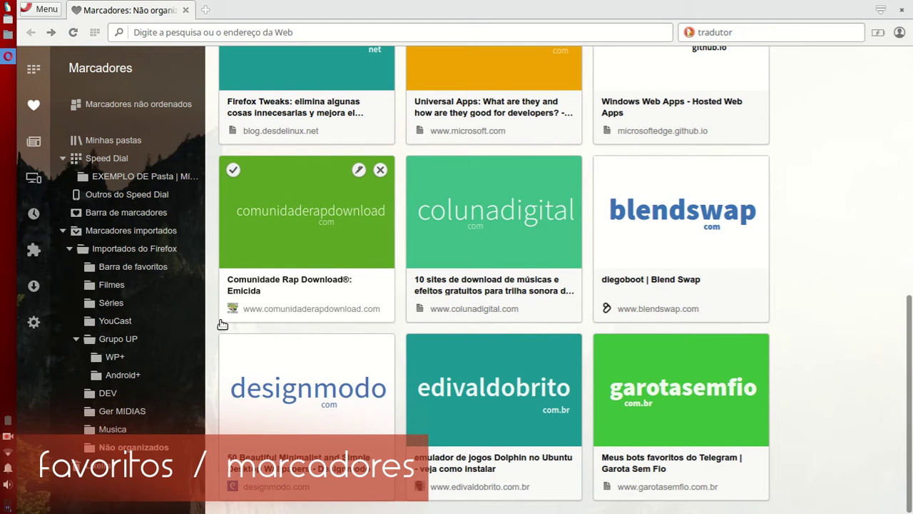
Permanently empty the bookmarks' Lixeira folder.
key("Down")
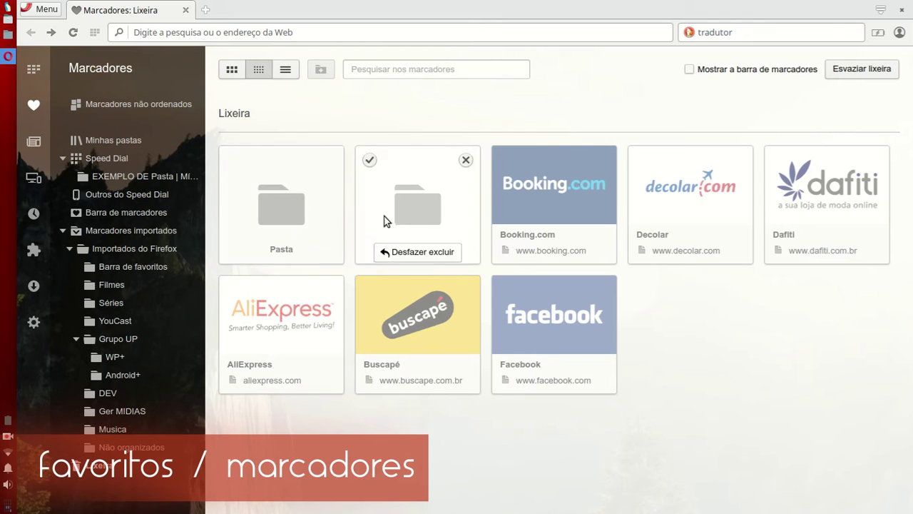
left_click(878, 73)
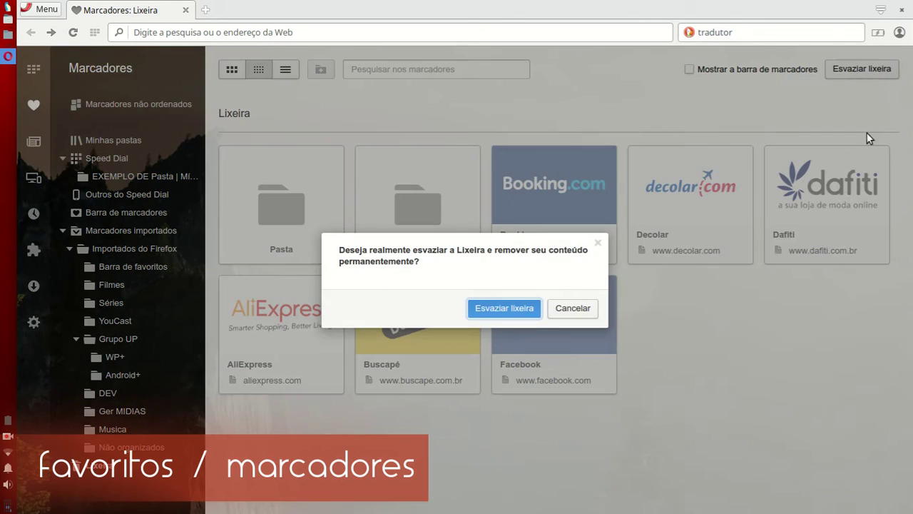
left_click(504, 308)
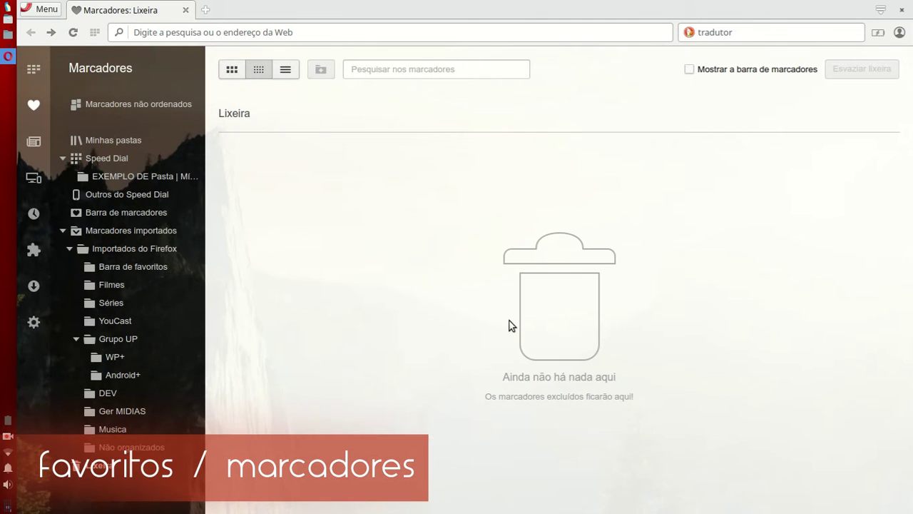
Open the news page and browse the Alimentação, Ciências and Tecnologia topics.
left_click(33, 141)
left_click(175, 143)
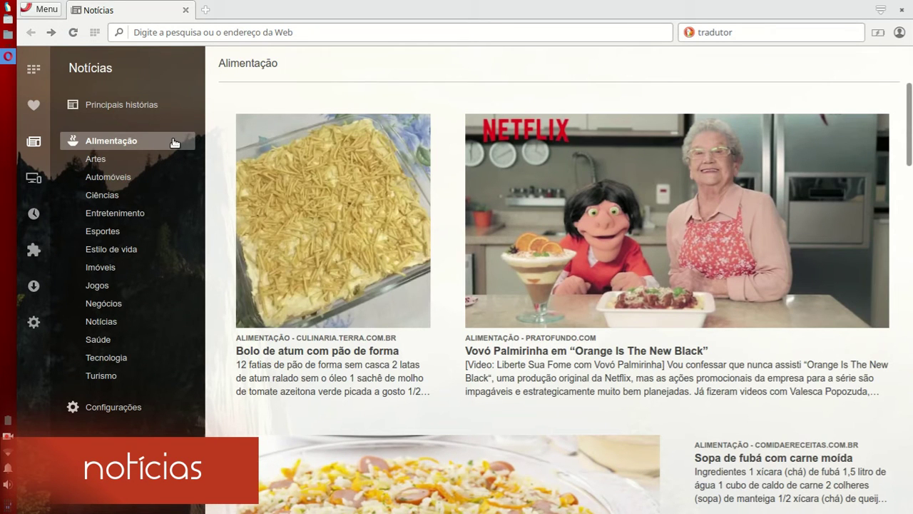
left_click(173, 195)
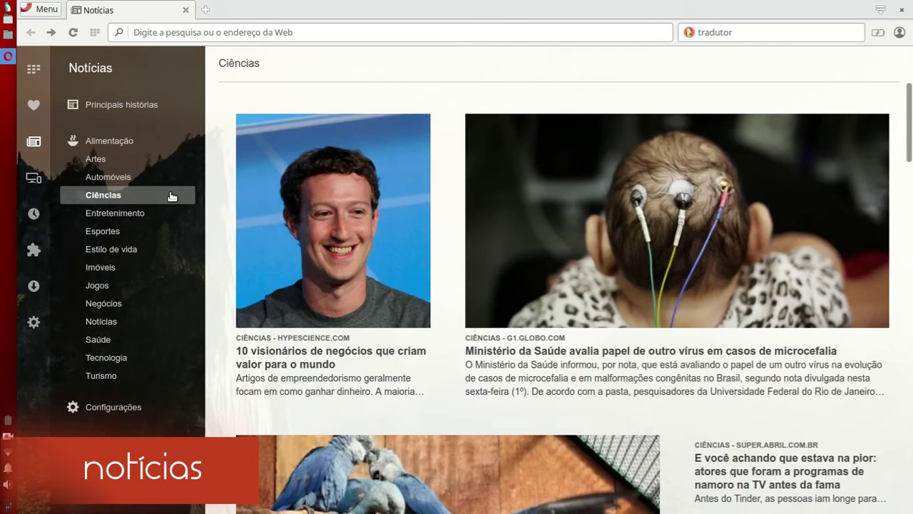
left_click(176, 356)
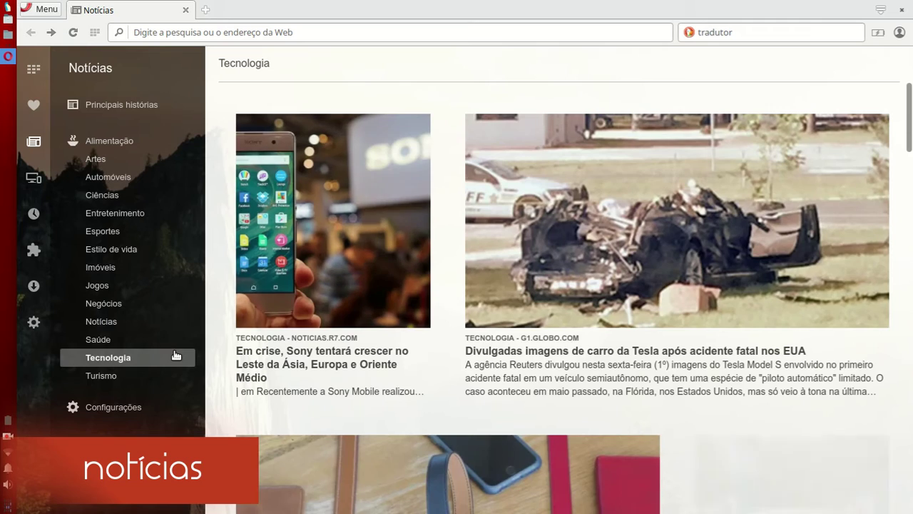
scroll(615, 291, "down", 10)
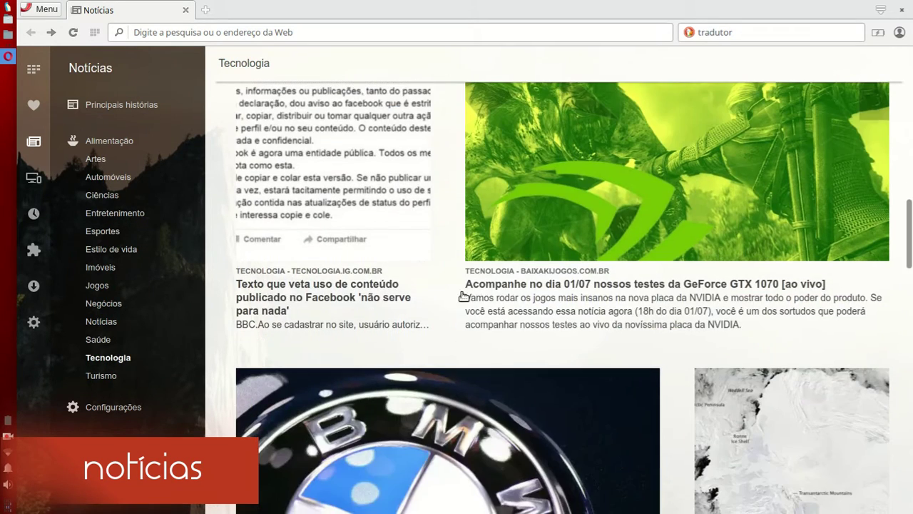
Add the GeForce GTX 1070 article's link to the bookmarks, and check the Speed Dial and EXEMPLO DE Pasta | Mídias folders.
right_click(483, 285)
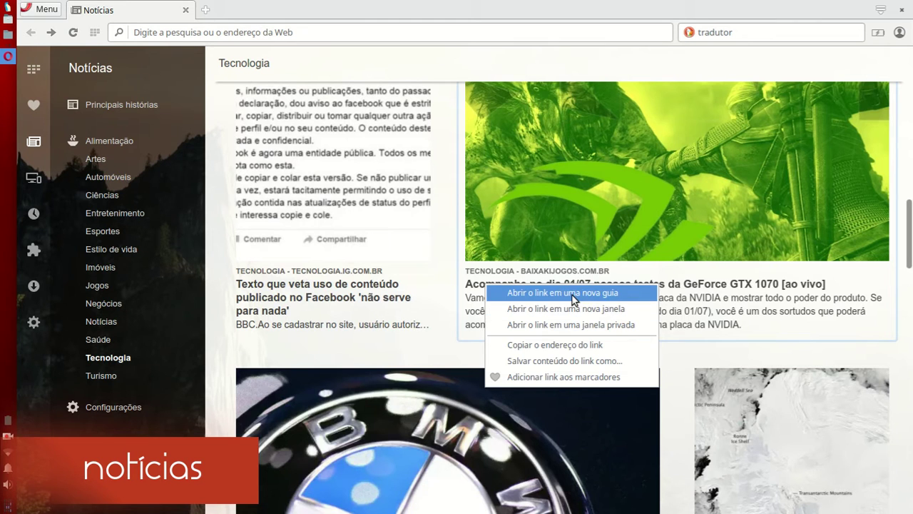
left_click(521, 377)
left_click(20, 106)
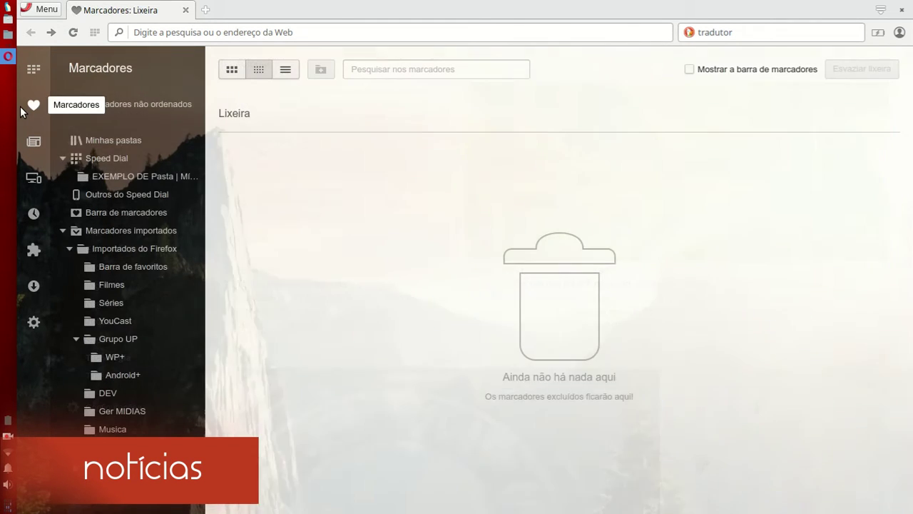
left_click(115, 141)
left_click(89, 160)
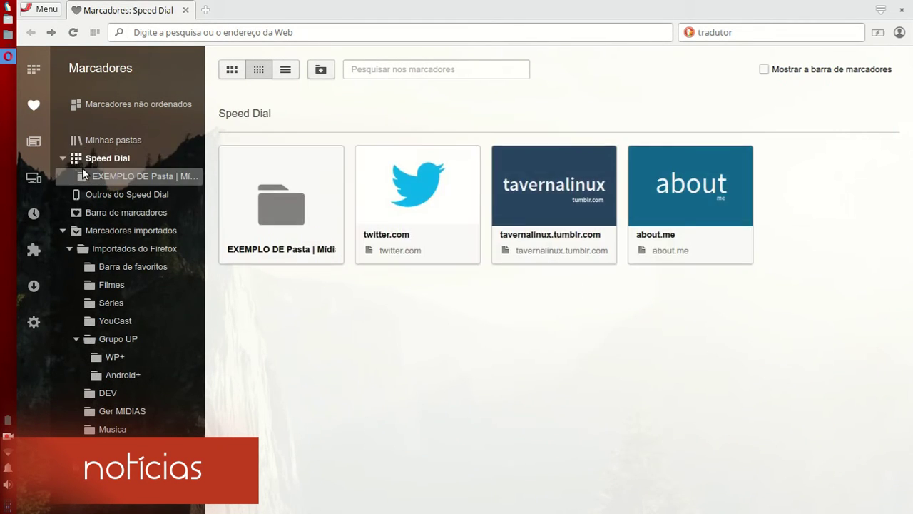
left_click(338, 219)
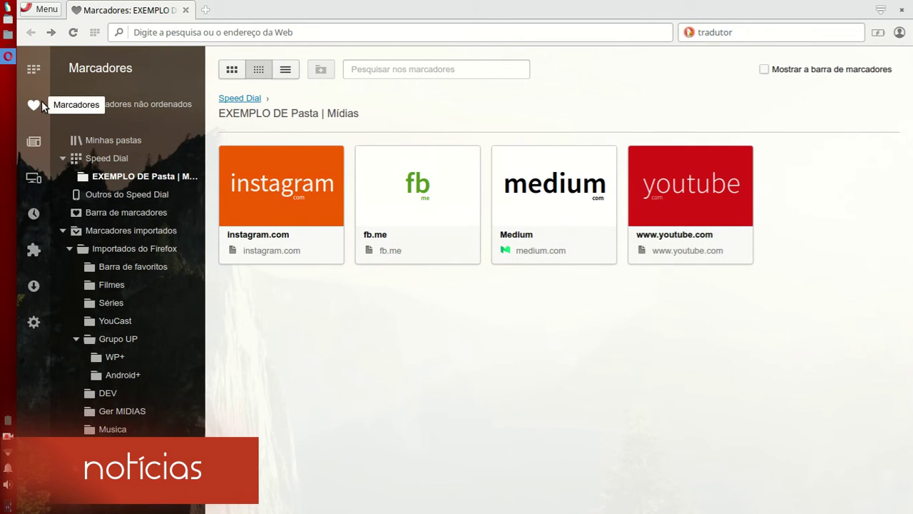
Return to the news page to browse the Alimentação and Tecnologia topics, and display the Guias page of open tabs.
left_click(37, 142)
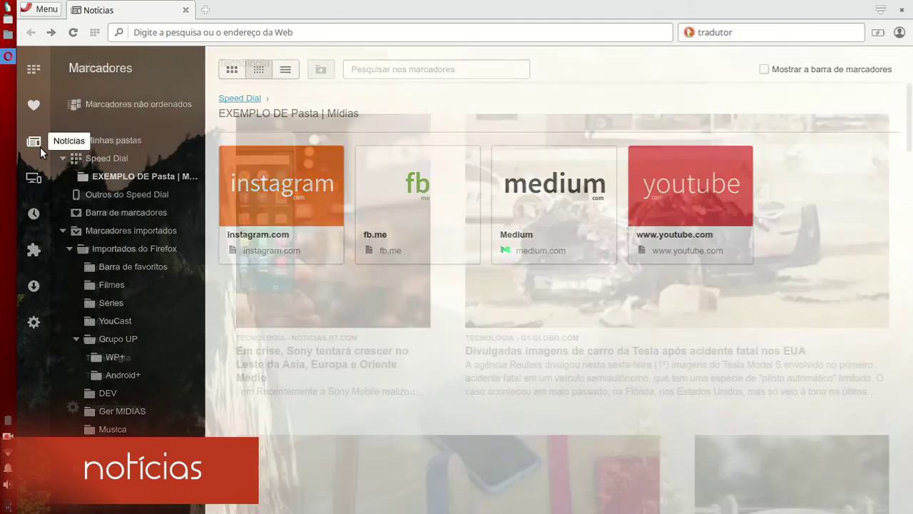
left_click(152, 142)
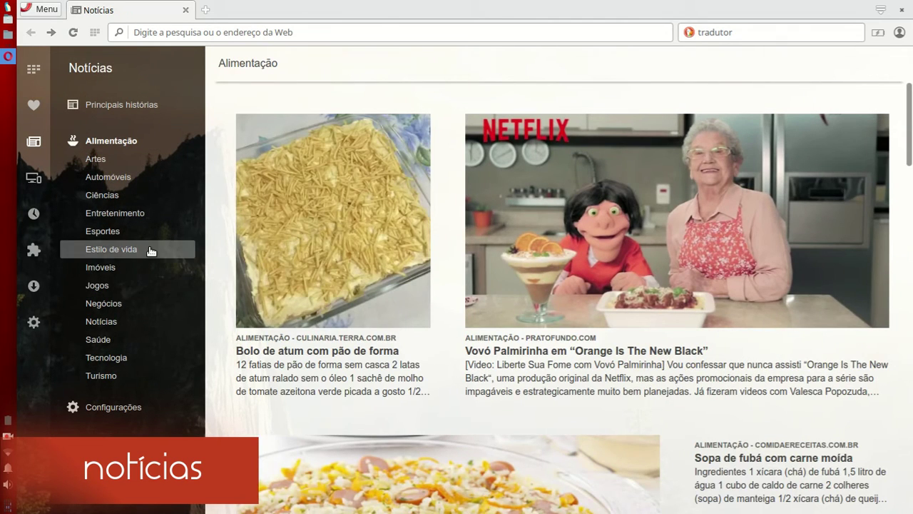
left_click(151, 356)
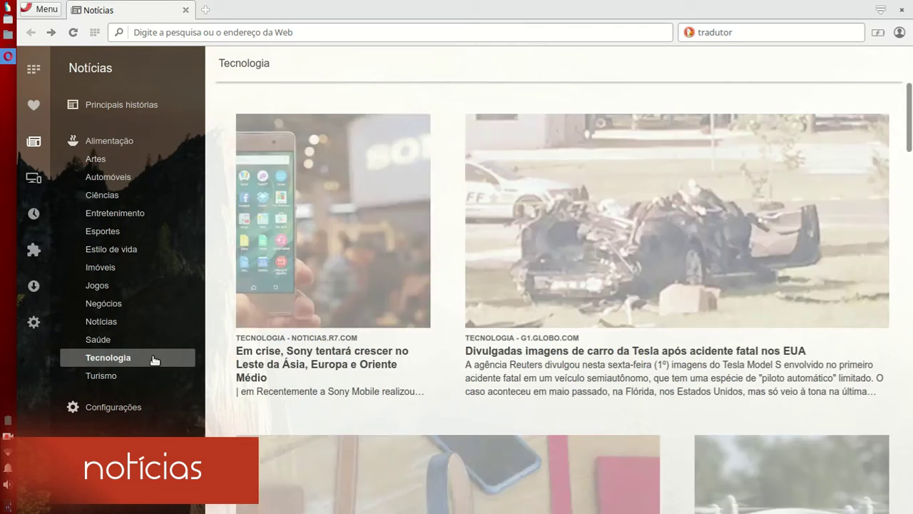
scroll(452, 291, "down", 10)
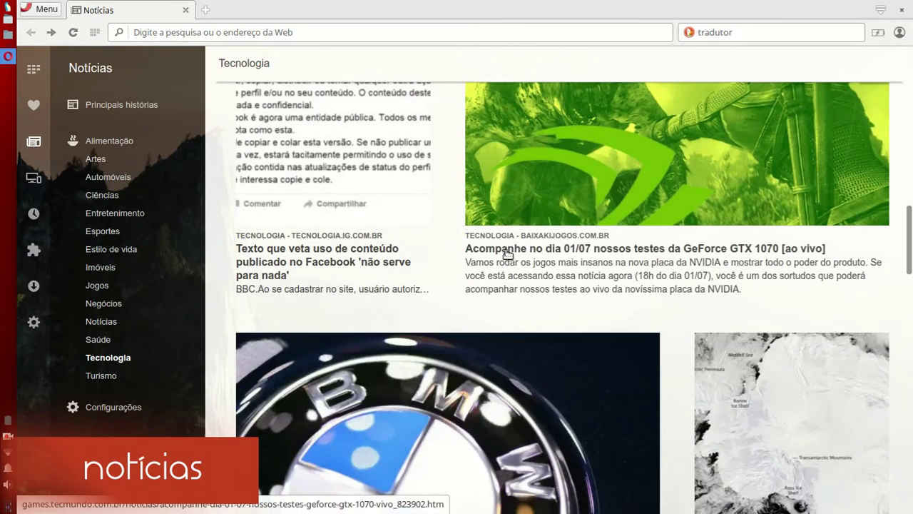
left_click(33, 178)
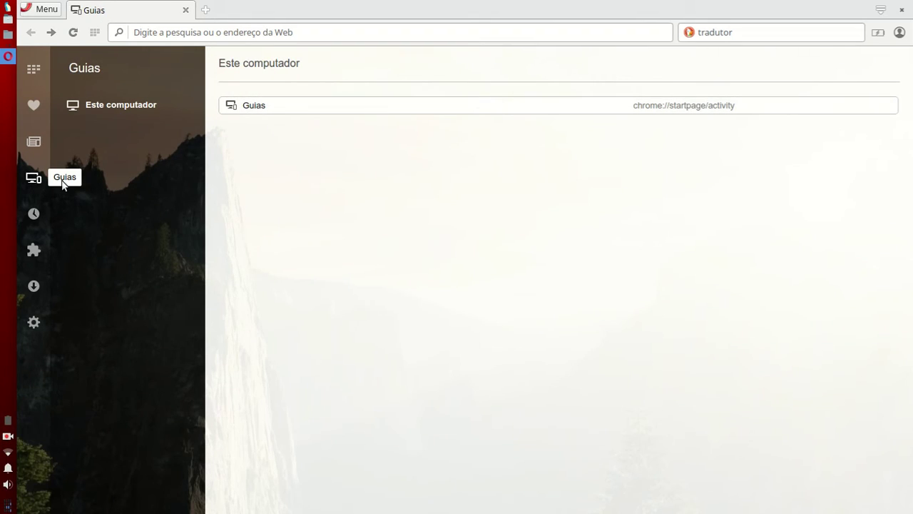
Delete the IdeaFixa article and the Google home page entries from today's browsing history.
left_click(33, 214)
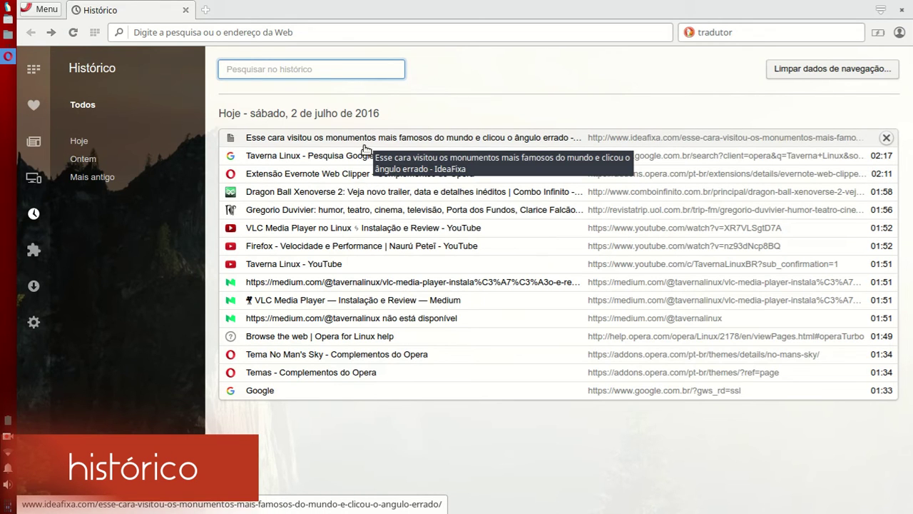
left_click(885, 138)
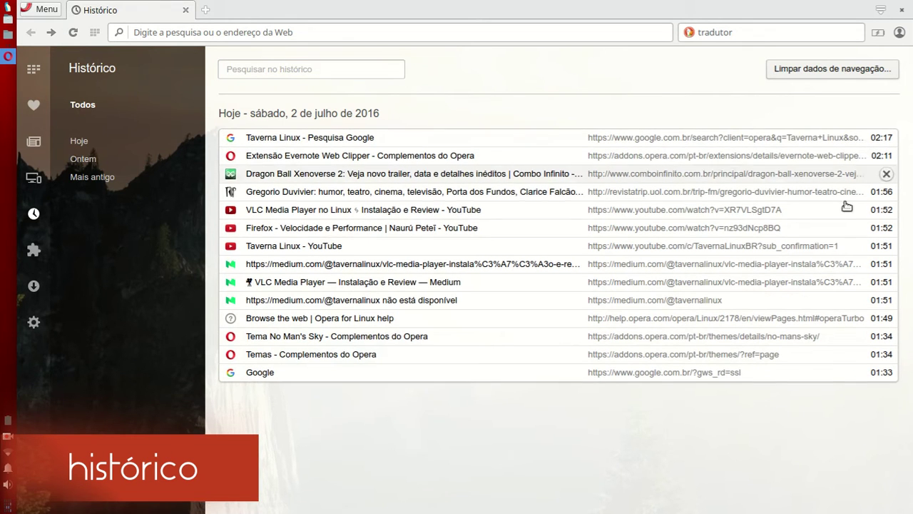
left_click(886, 371)
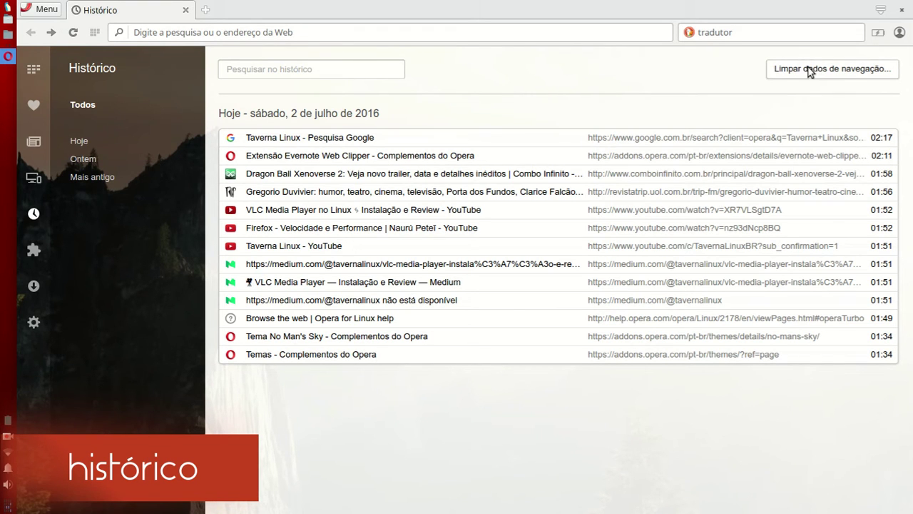
Examine the options and time ranges for clearing browsing data, and leave the settings without clearing anything.
left_click(859, 69)
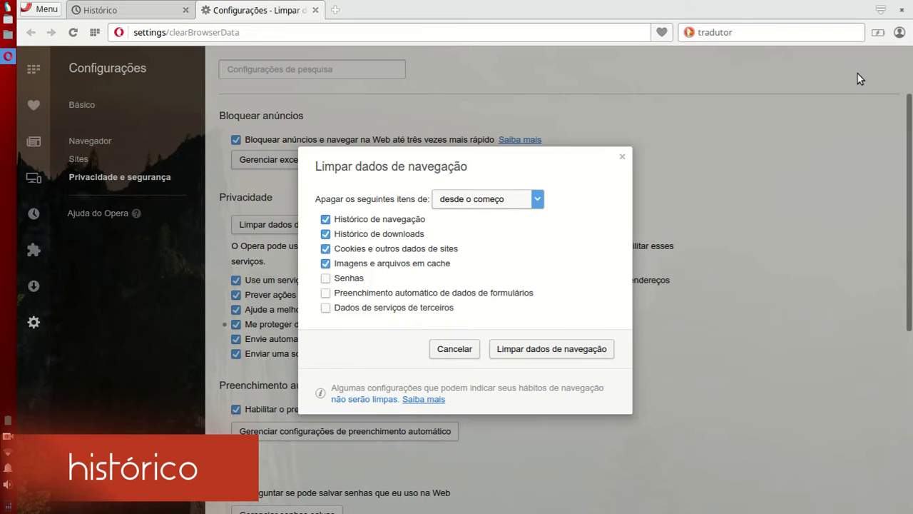
left_click(538, 198)
left_click(539, 198)
left_click(468, 353)
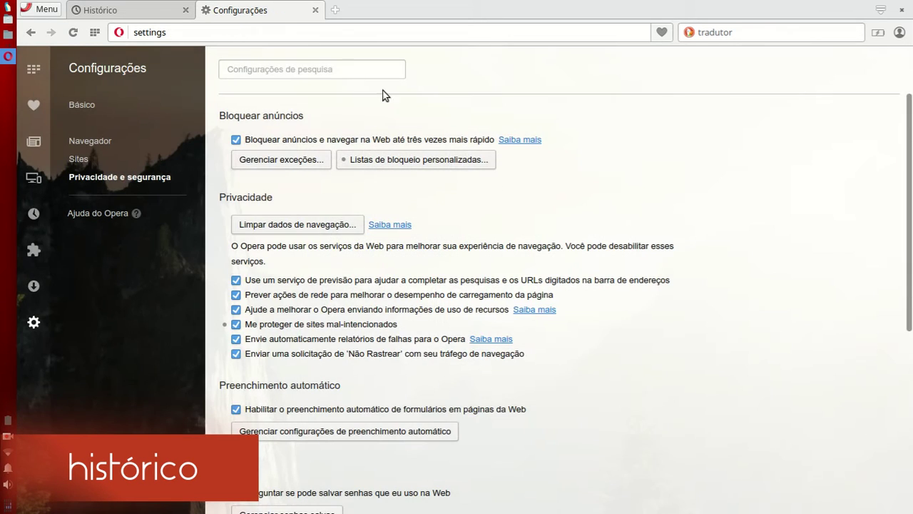
left_click(314, 10)
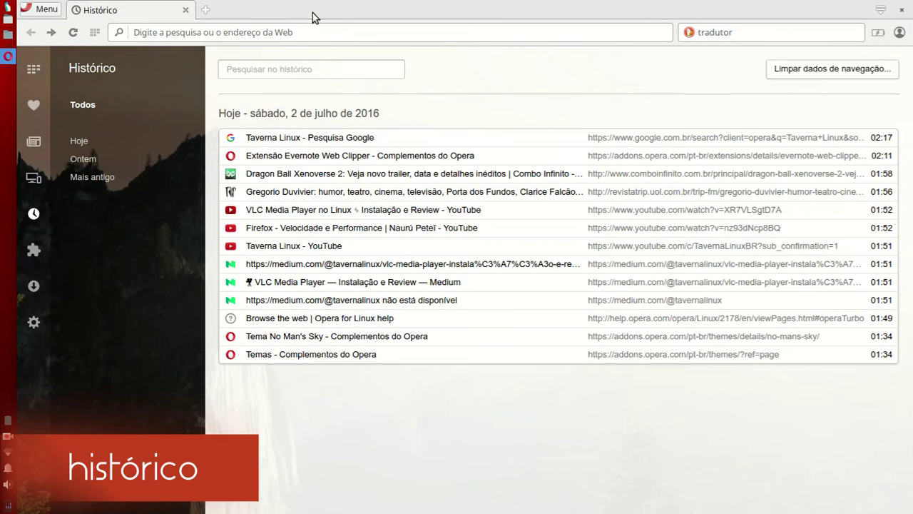
Browse the history by the Hoje, Ontem and Mais antigo periods, and return to the full Todos list.
left_click(99, 143)
left_click(89, 159)
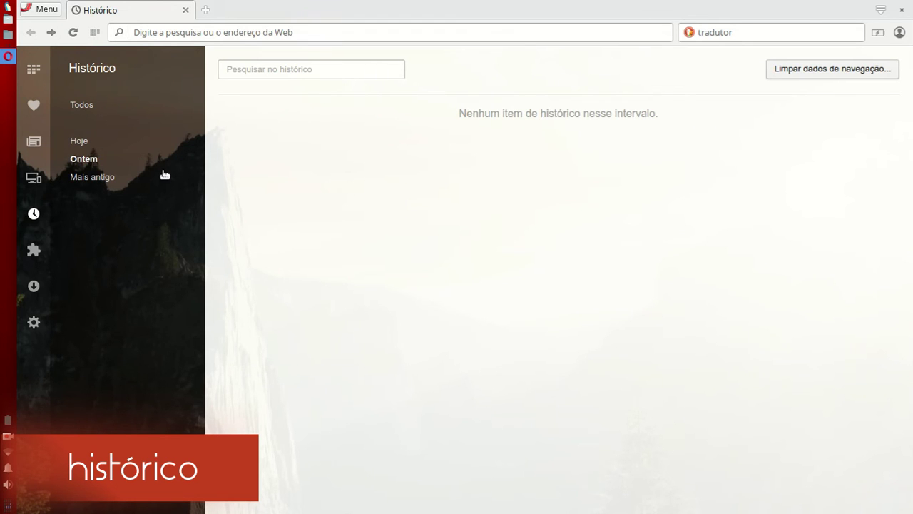
left_click(101, 150)
left_click(120, 182)
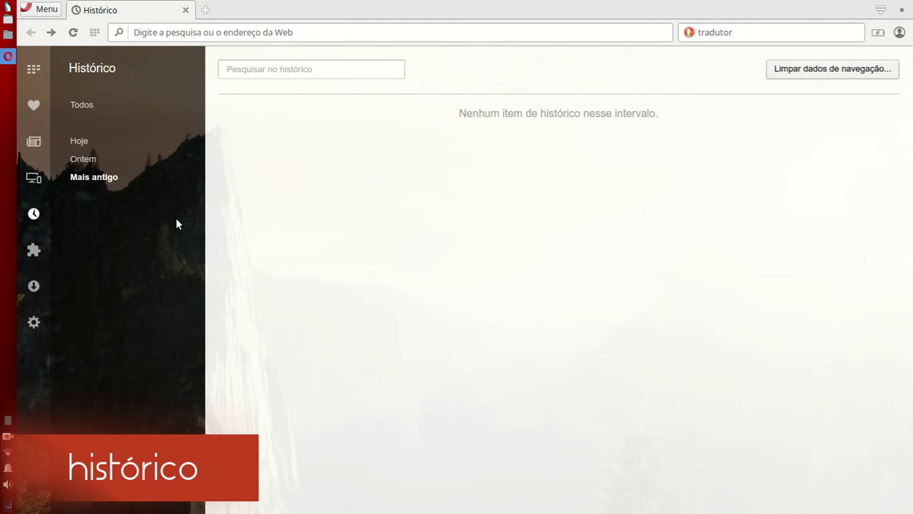
left_click(81, 105)
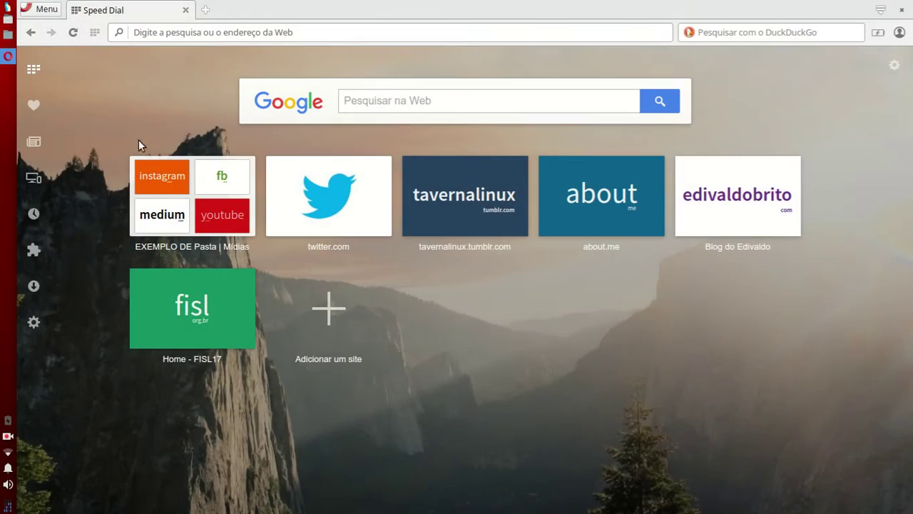
Open a new tab from the browser's main commands and close it again.
left_click(48, 12)
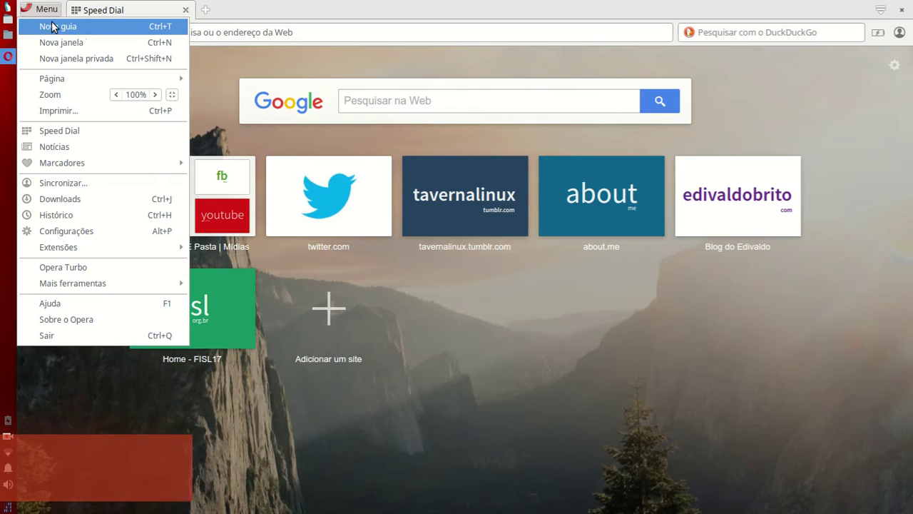
left_click(127, 28)
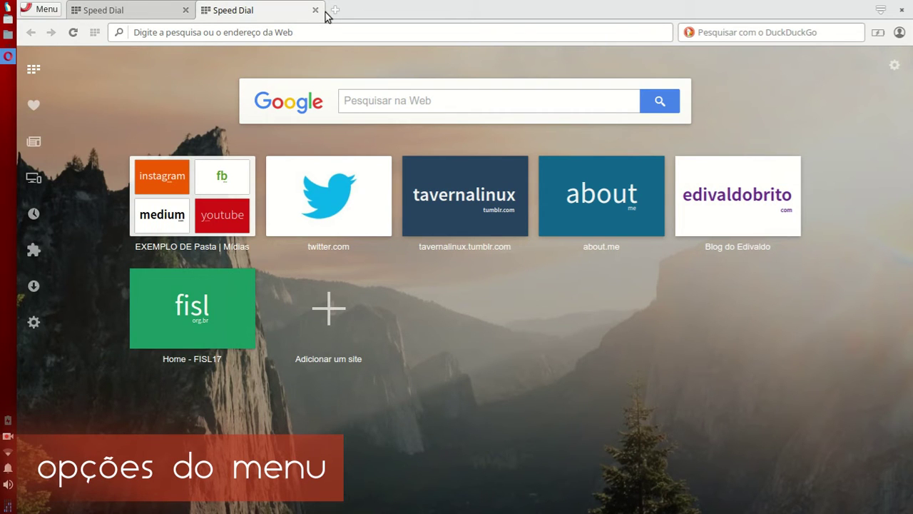
left_click(315, 10)
Open a new private browsing window, maximize it to view its start page, and close it.
left_click(32, 10)
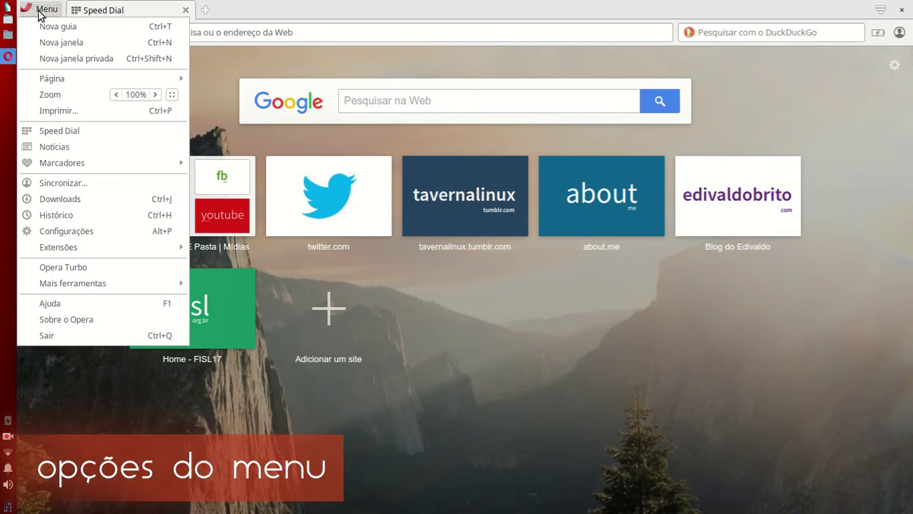
left_click(104, 63)
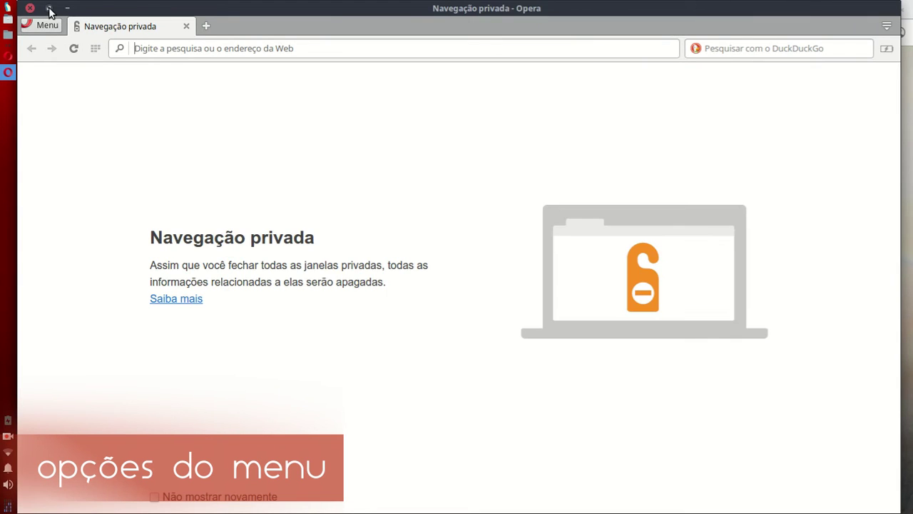
left_click(48, 8)
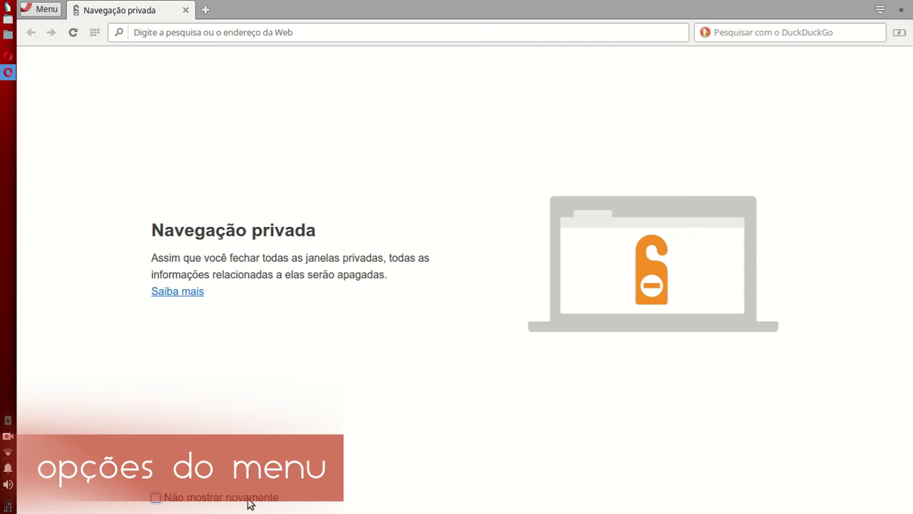
left_click(903, 11)
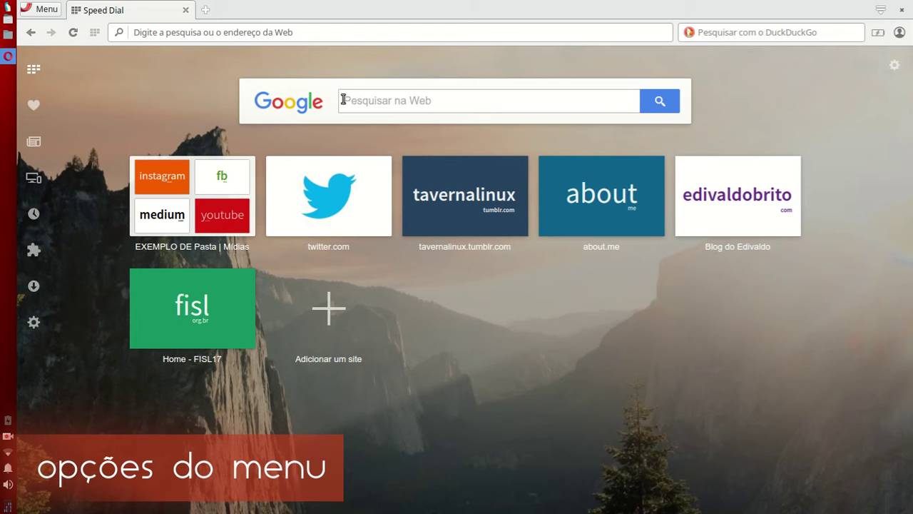
Switch the Speed Dial page to full screen and exit full screen again.
left_click(50, 11)
mouse_move(89, 85)
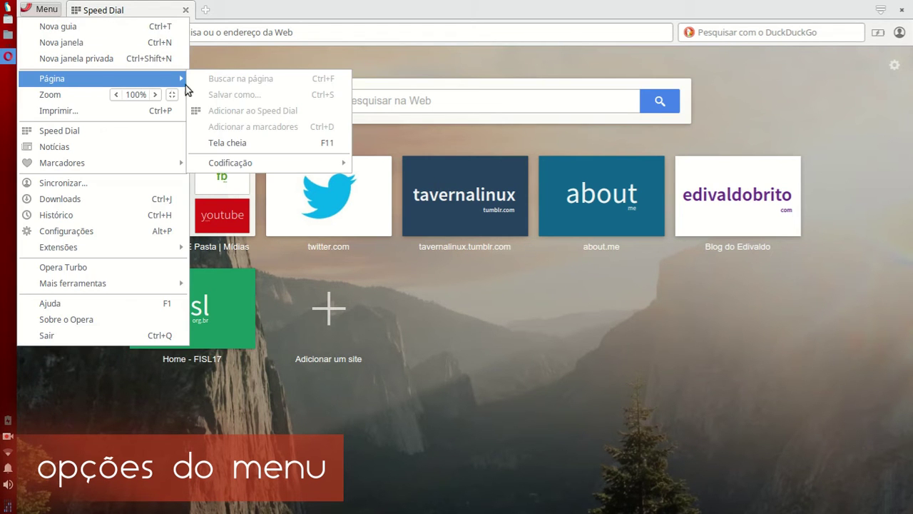
left_click(303, 146)
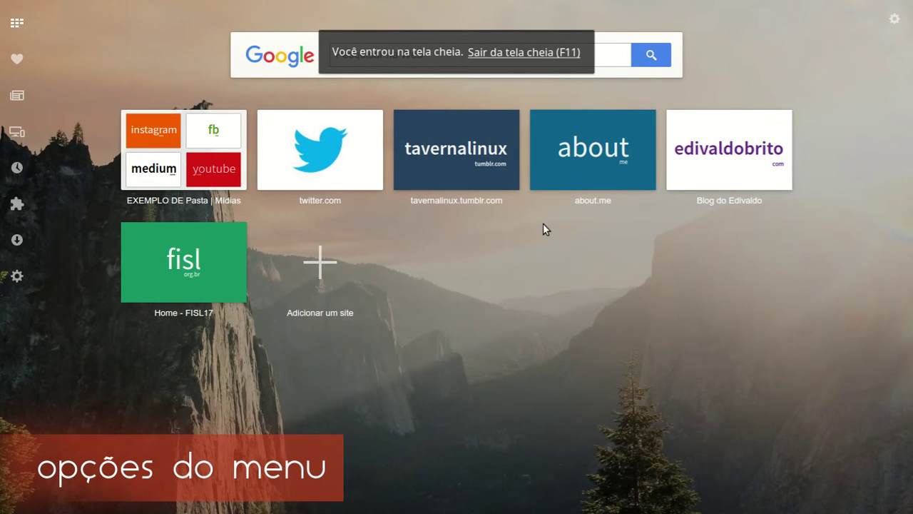
left_click(553, 52)
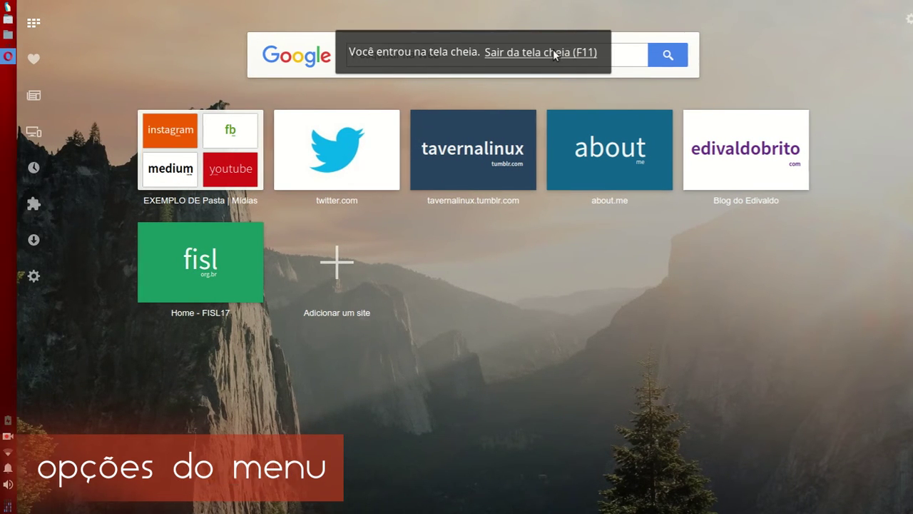
Examine the page's character encoding options, including the Unicode and regional groups.
left_click(44, 8)
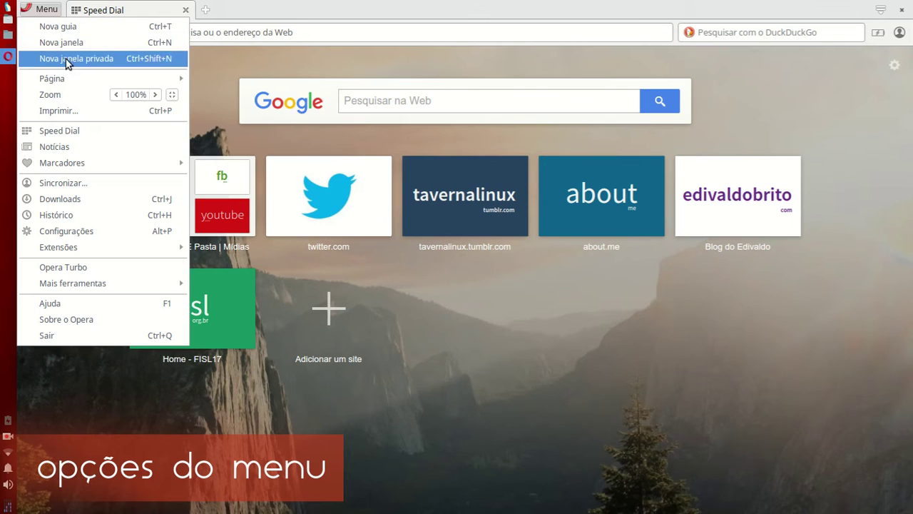
mouse_move(120, 78)
mouse_move(286, 167)
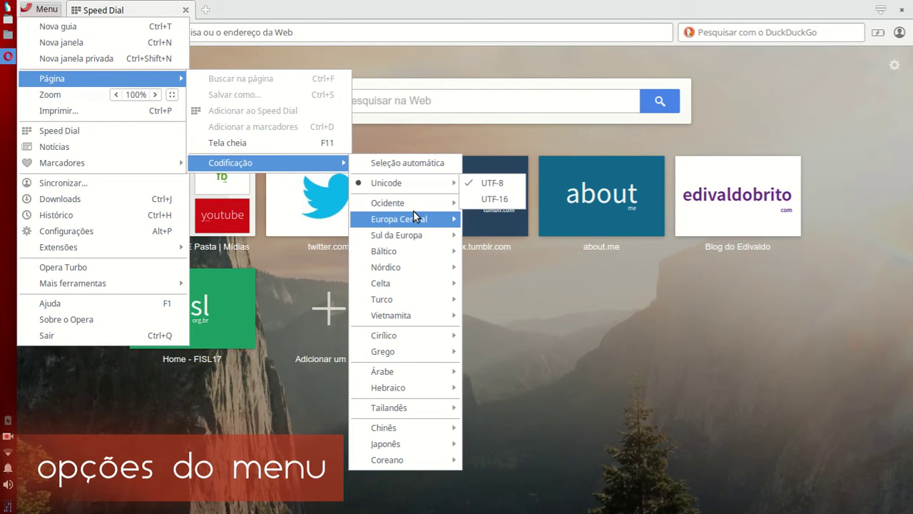
mouse_move(414, 237)
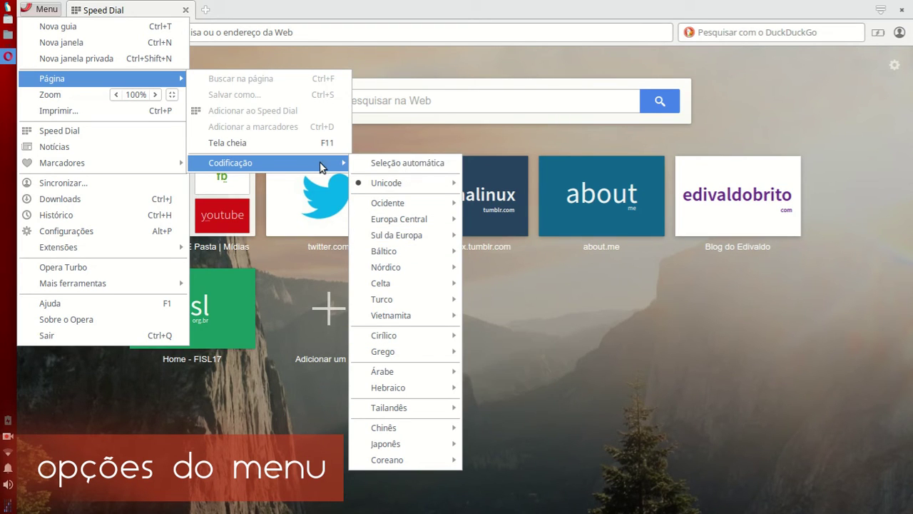
Increase the page zoom step by step to 500% and view the enlarged Speed Dial.
left_click(153, 96)
left_click(154, 96)
left_click(154, 95)
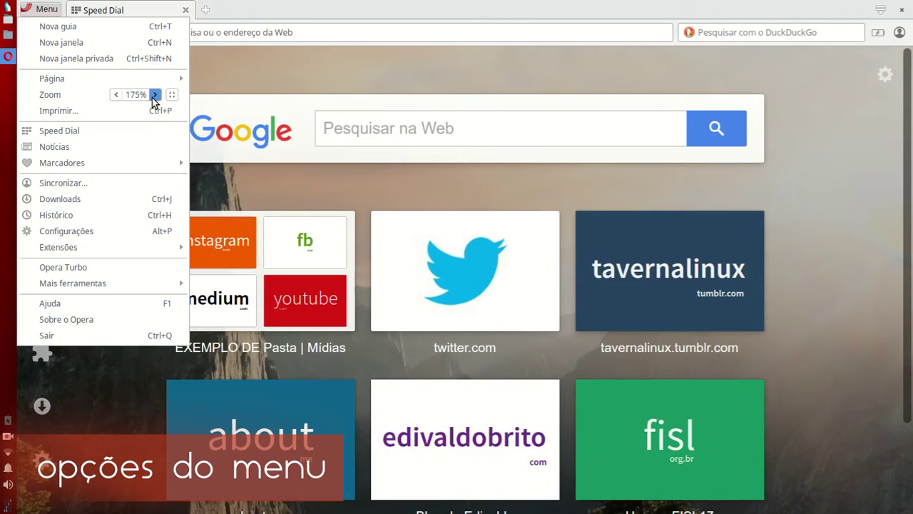
left_click(153, 95)
left_click(154, 96)
left_click(154, 96)
left_click(153, 96)
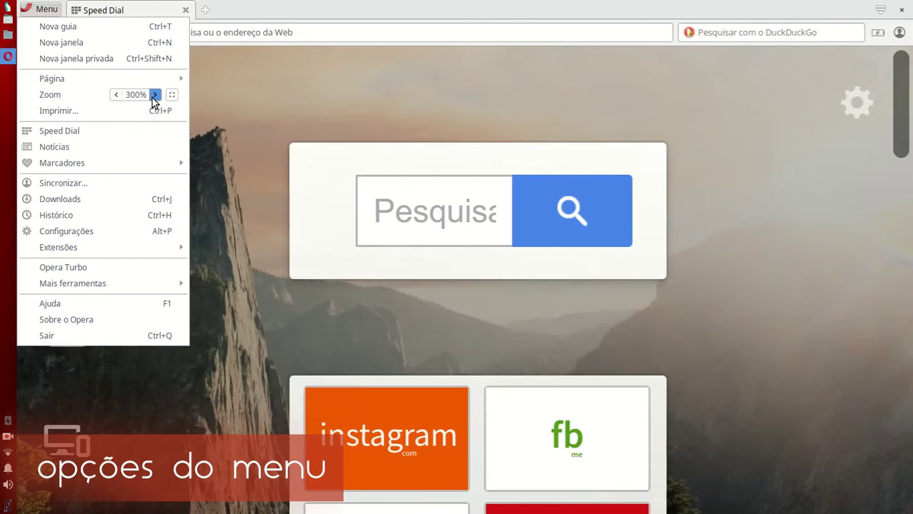
left_click(153, 96)
left_click(154, 96)
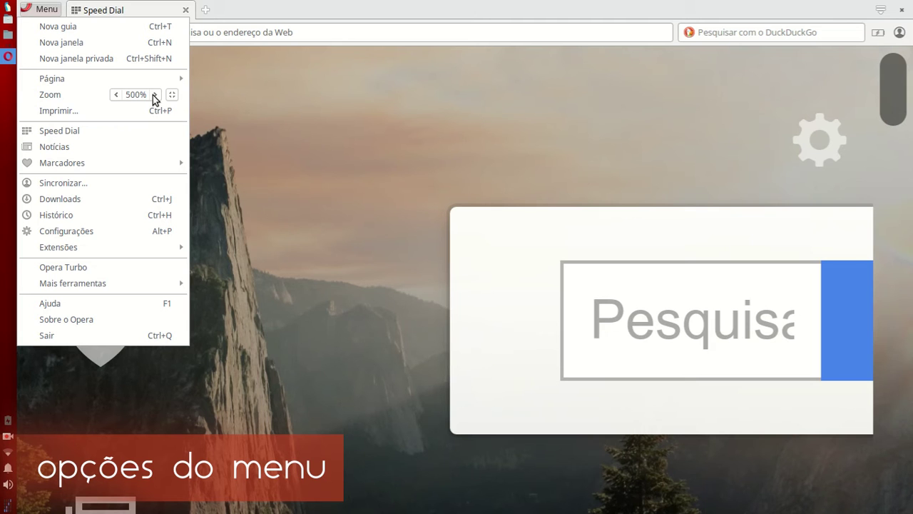
left_click(852, 74)
mouse_move(891, 79)
left_mouse_down()
mouse_move(880, 105)
mouse_move(895, 214)
mouse_move(898, 75)
left_mouse_up()
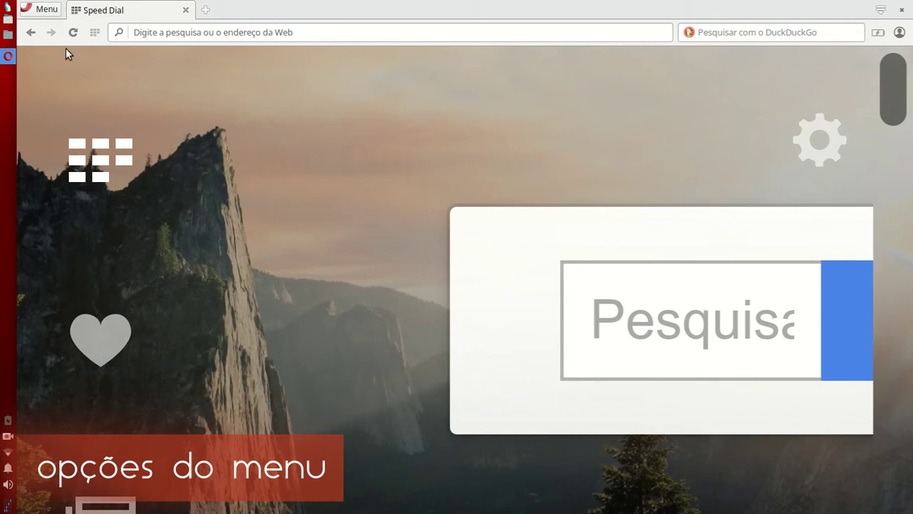
Reduce the page zoom to 300% and reset it to 100%.
left_click(43, 9)
left_click(116, 94)
left_click(115, 94)
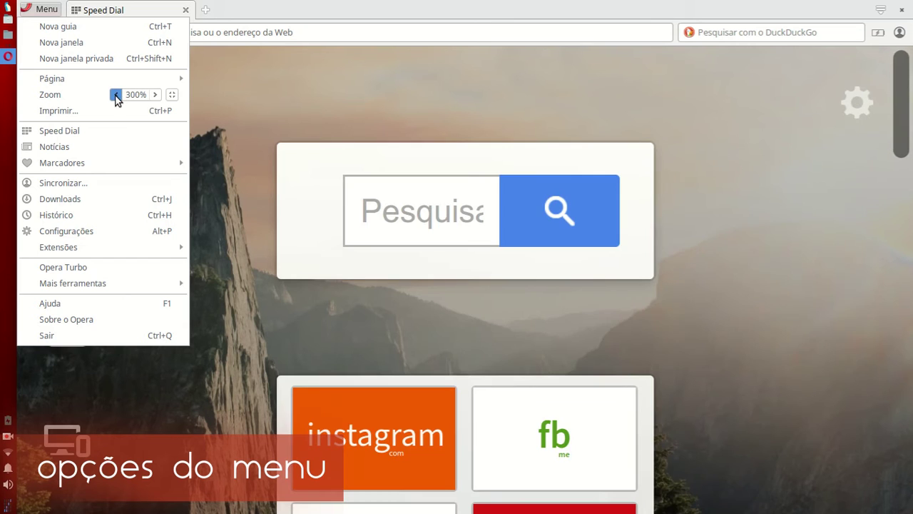
left_click(172, 94)
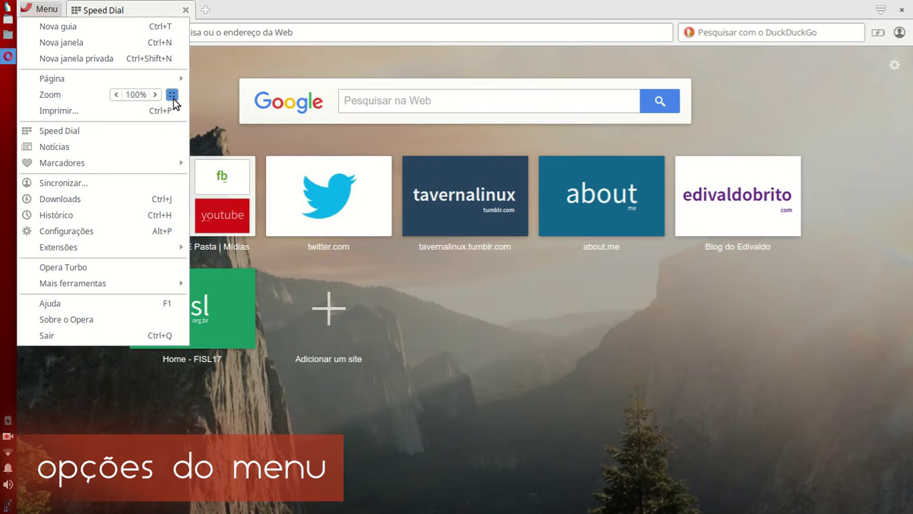
Open the print preview of the Speed Dial page, enlarge the preview to full width, and check the available print destinations.
left_click(122, 114)
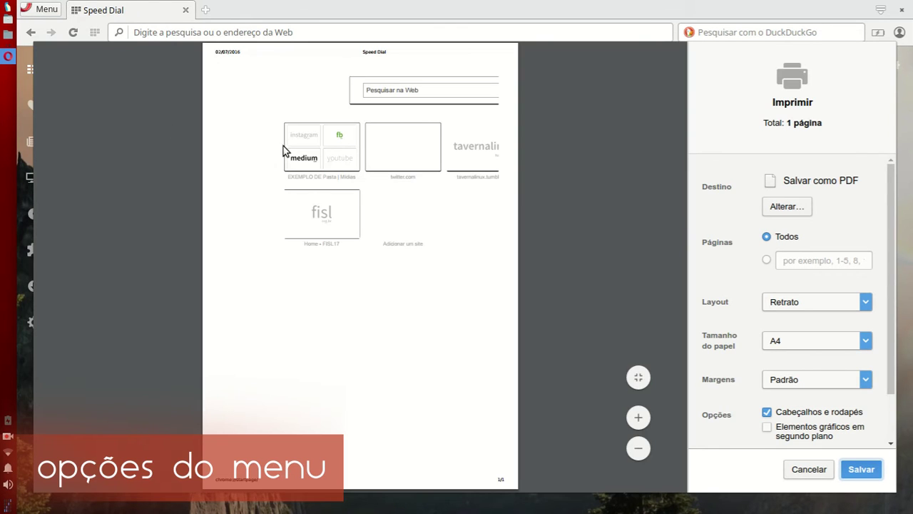
left_click(638, 378)
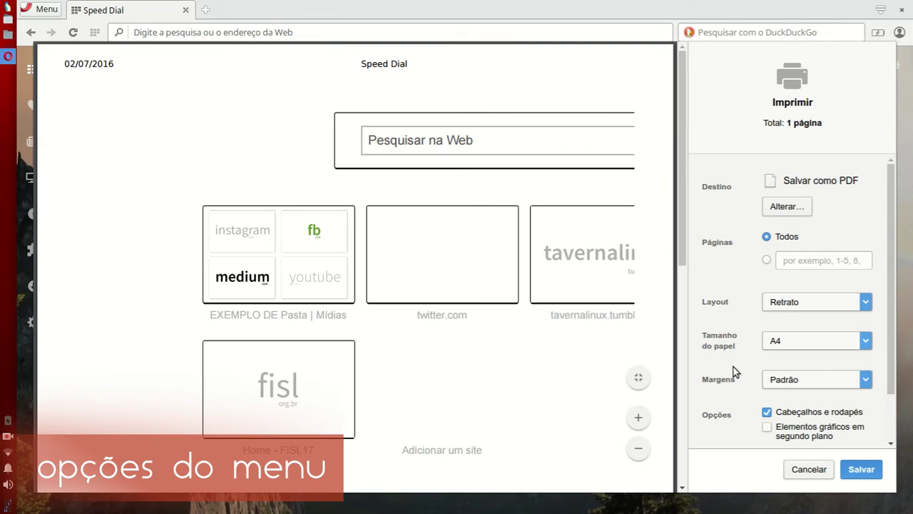
left_click(789, 206)
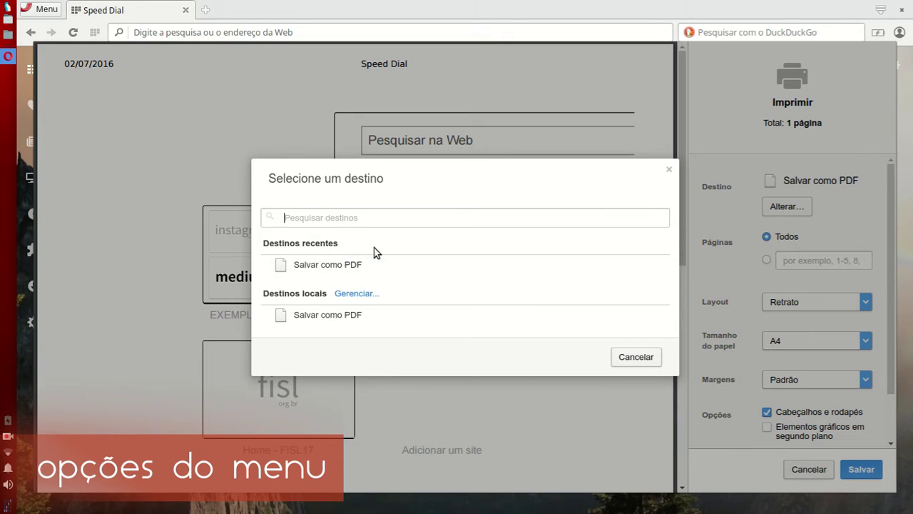
left_click(624, 358)
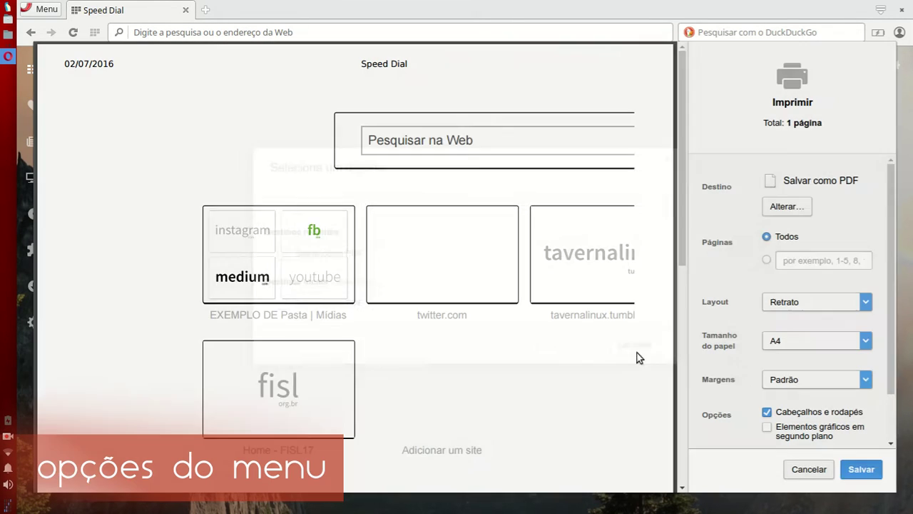
Set the print layout to Paisagem and the paper size to A3, and include background graphics.
left_click(782, 274)
left_click(866, 301)
left_click(862, 325)
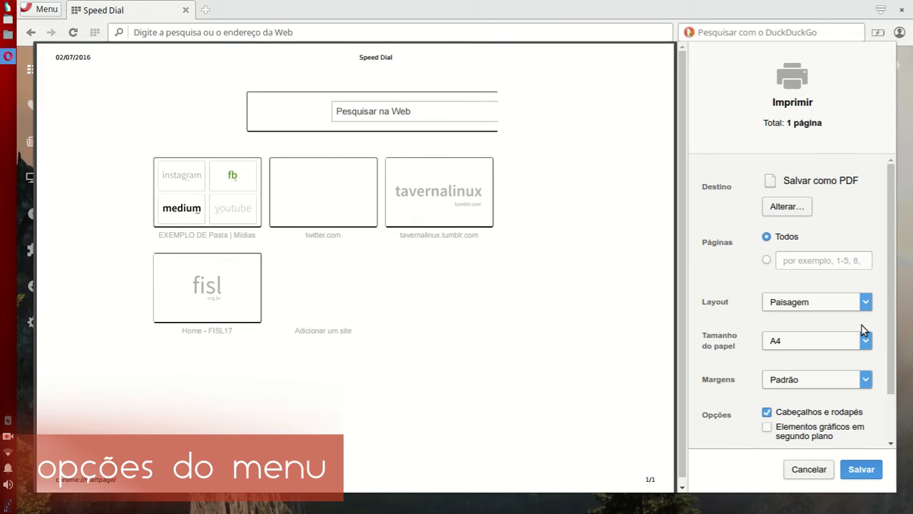
left_click(864, 339)
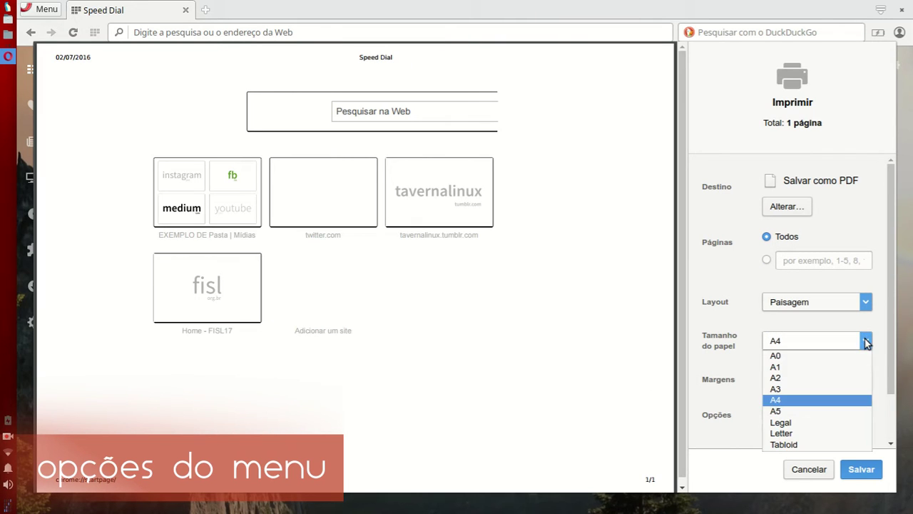
left_click(823, 390)
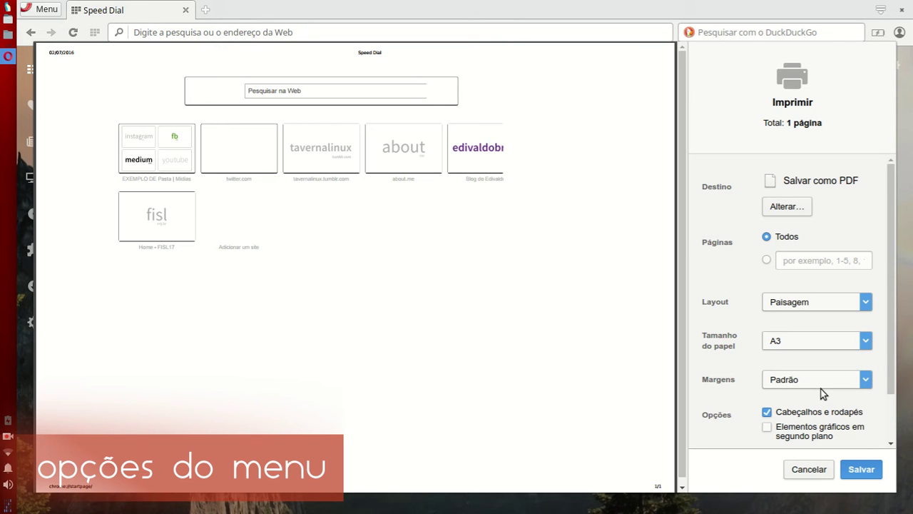
left_click(801, 431)
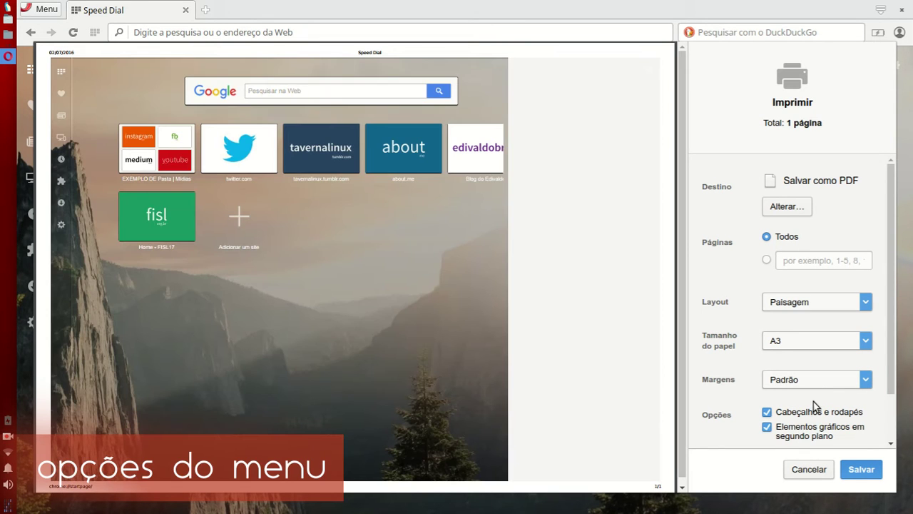
Open the system print dialog, select Imprimir para arquivo, check the destination folder choices, and cancel printing.
scroll(815, 407, "down", 2)
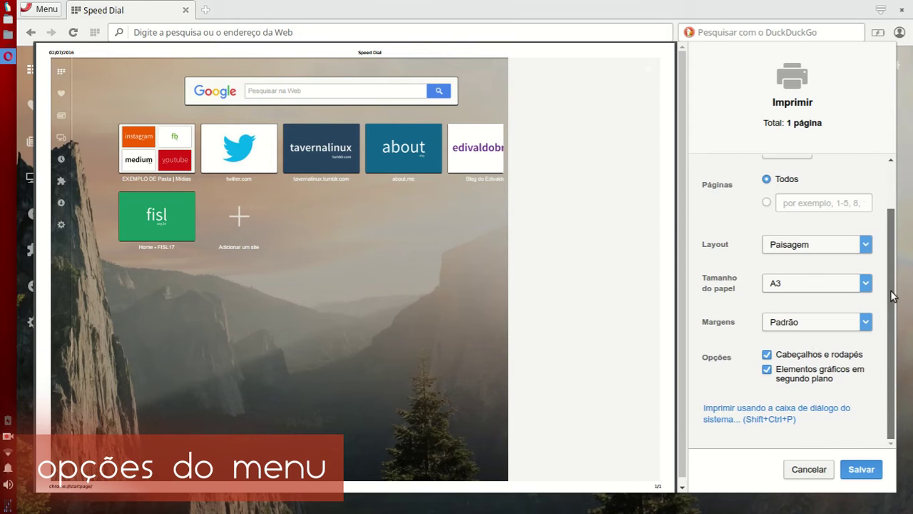
left_click(796, 414)
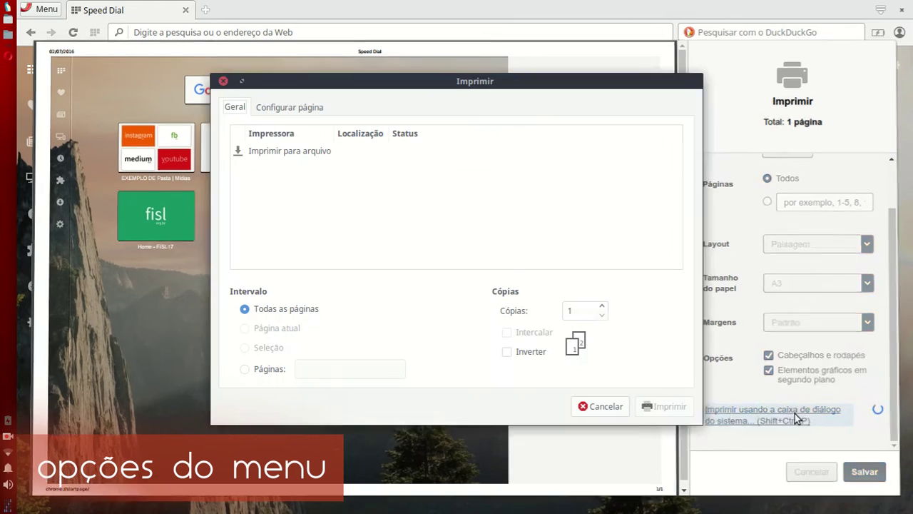
left_click(305, 160)
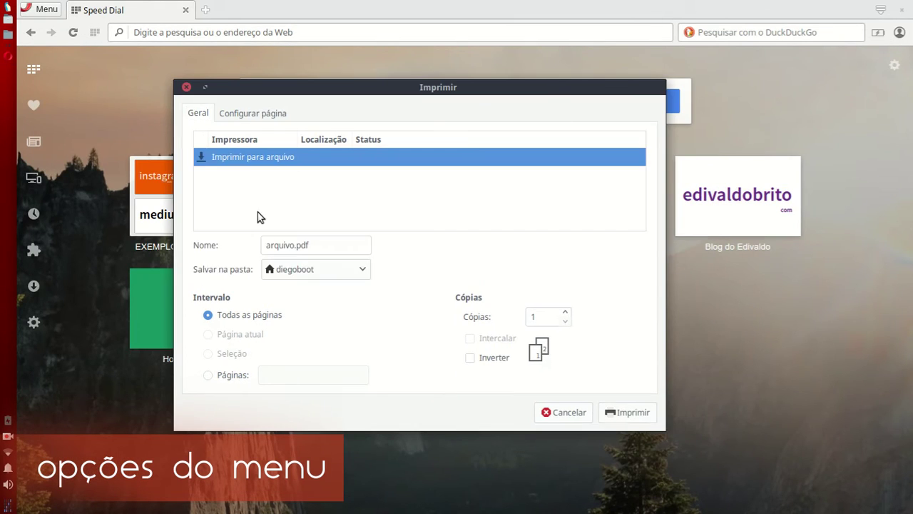
left_click(347, 271)
left_click(429, 268)
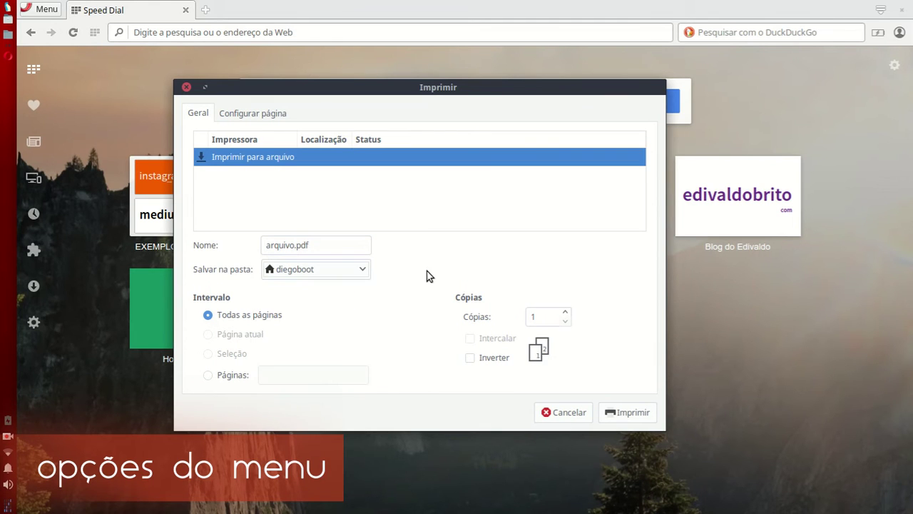
left_click(567, 413)
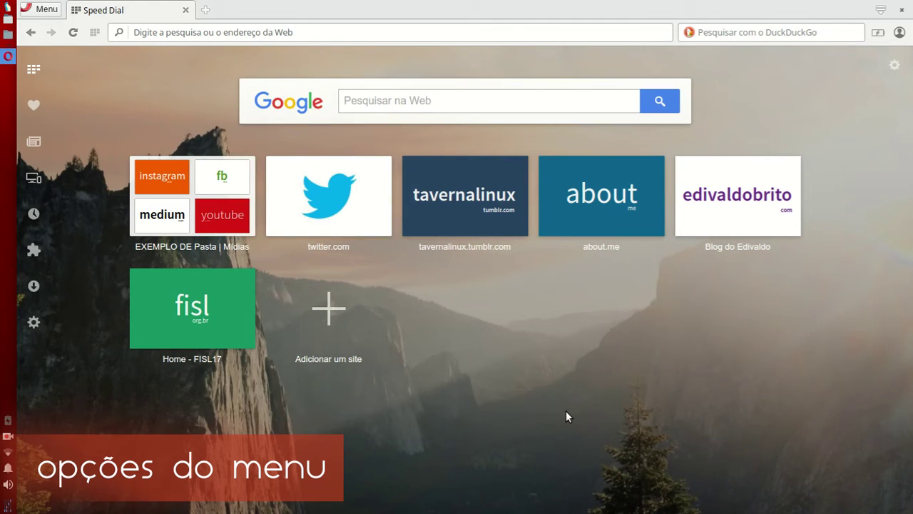
Show the bookmarks bar below the address field and hide it again.
left_click(43, 10)
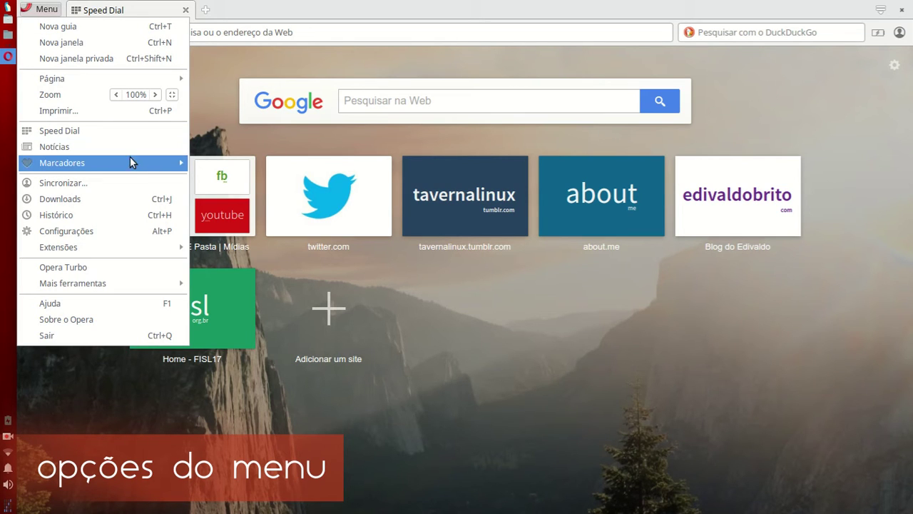
mouse_move(133, 161)
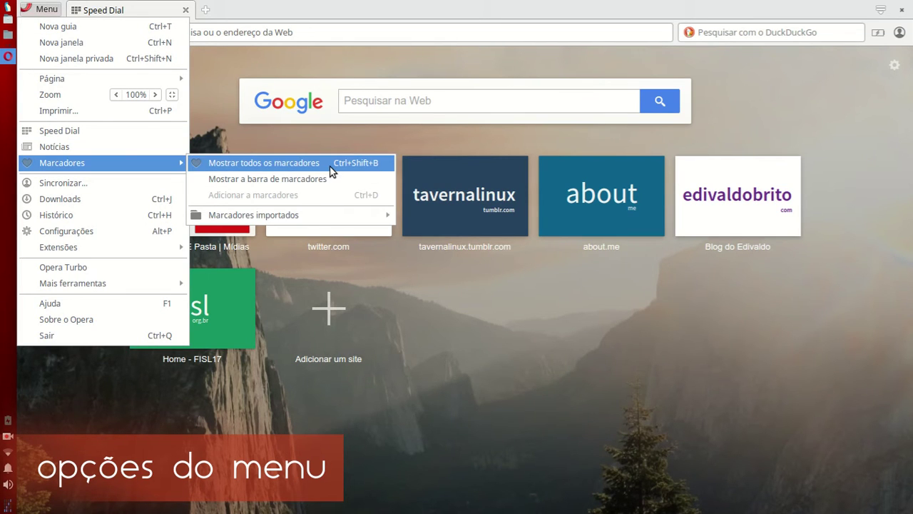
left_click(318, 184)
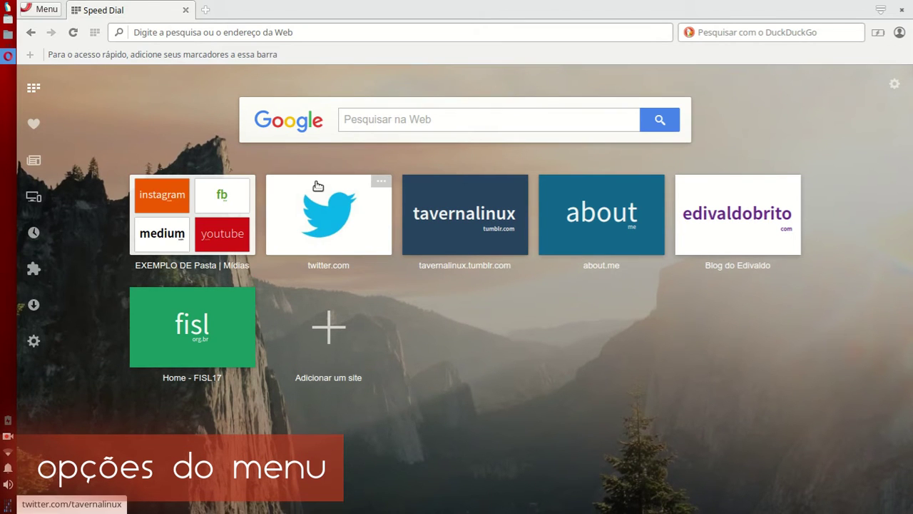
left_click(46, 11)
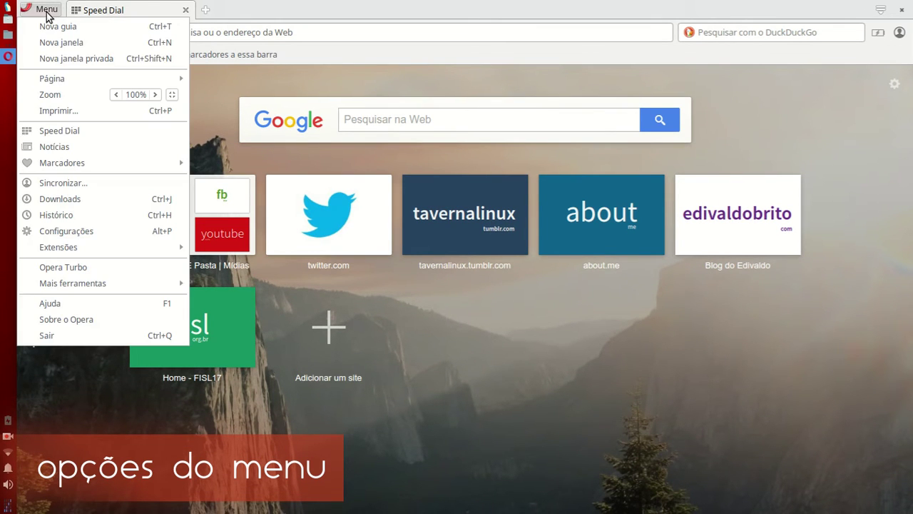
mouse_move(159, 162)
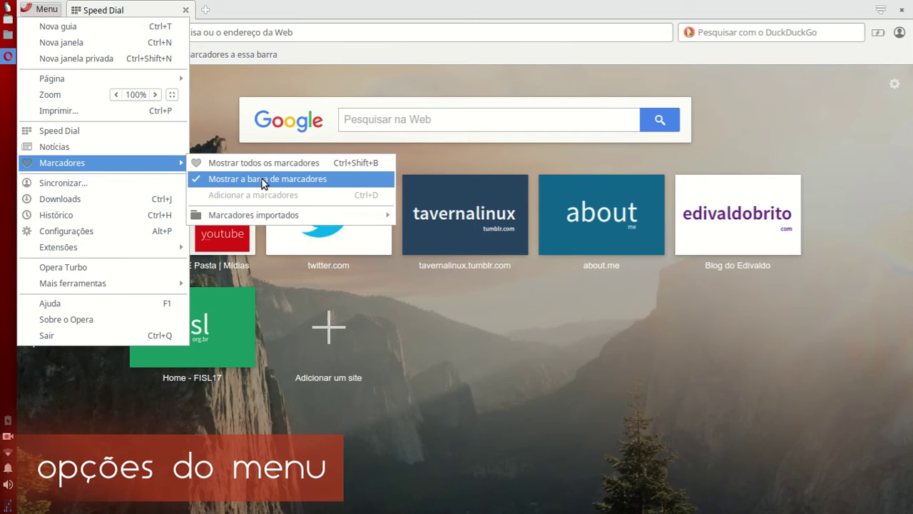
left_click(263, 179)
Examine the imported Firefox bookmarks and the available extension options in the main menu.
left_click(43, 9)
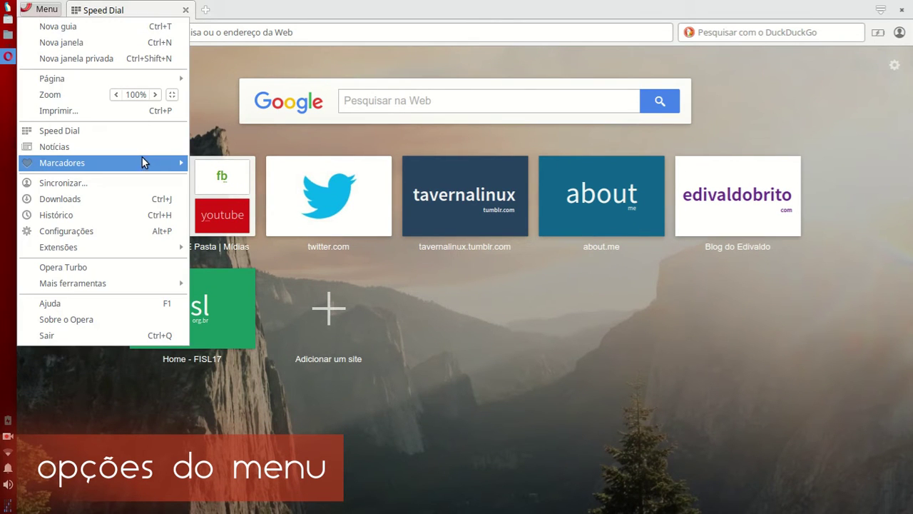
mouse_move(143, 163)
mouse_move(343, 220)
mouse_move(414, 215)
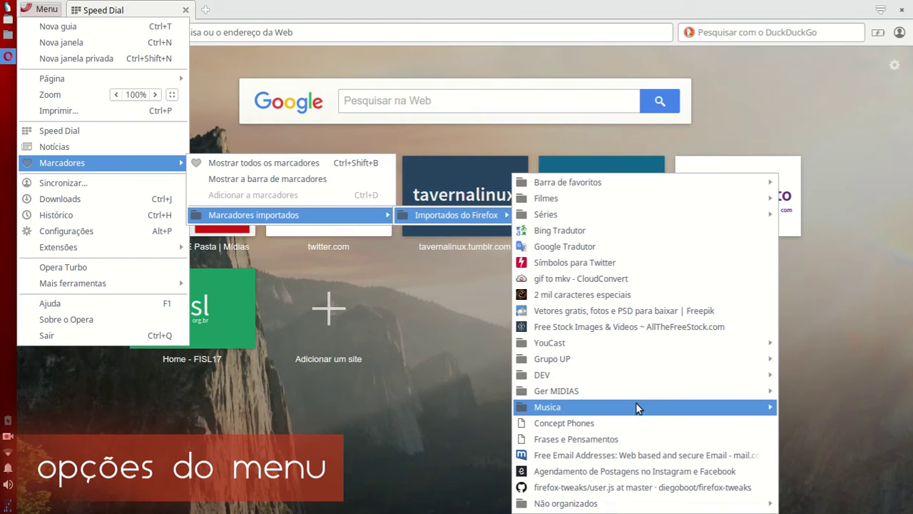
mouse_move(635, 406)
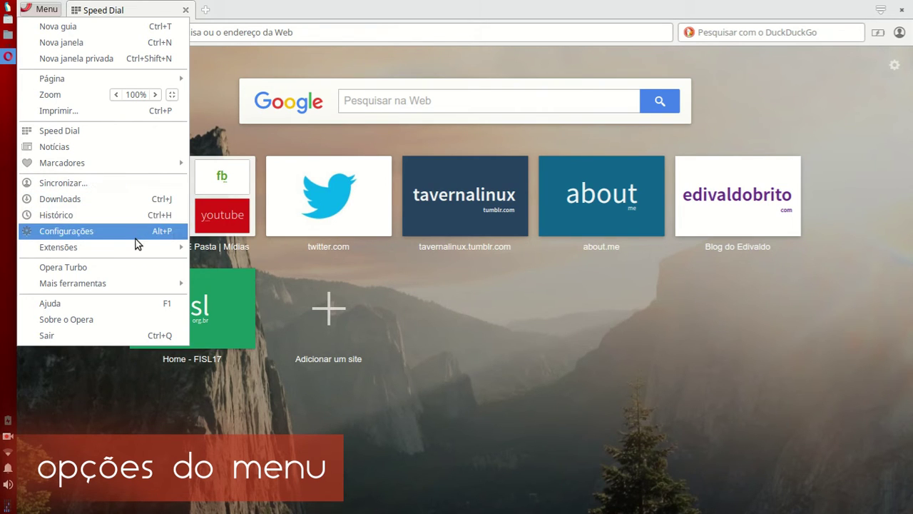
mouse_move(168, 247)
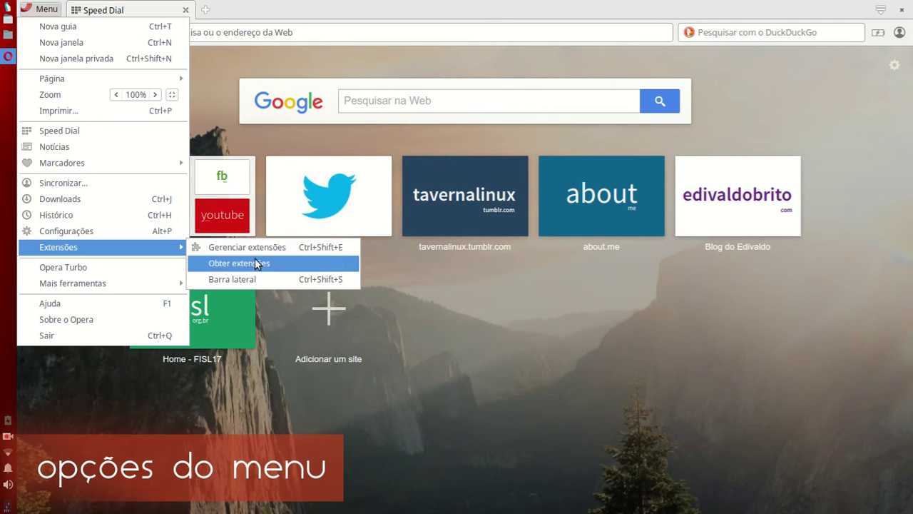
Turn on Opera Turbo, check its state in the main menu, and turn it off again.
left_click(85, 269)
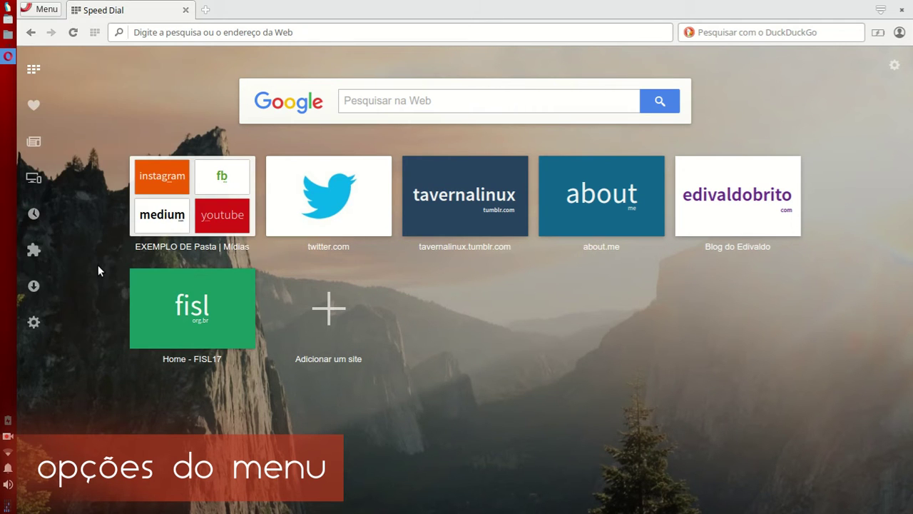
left_click(45, 10)
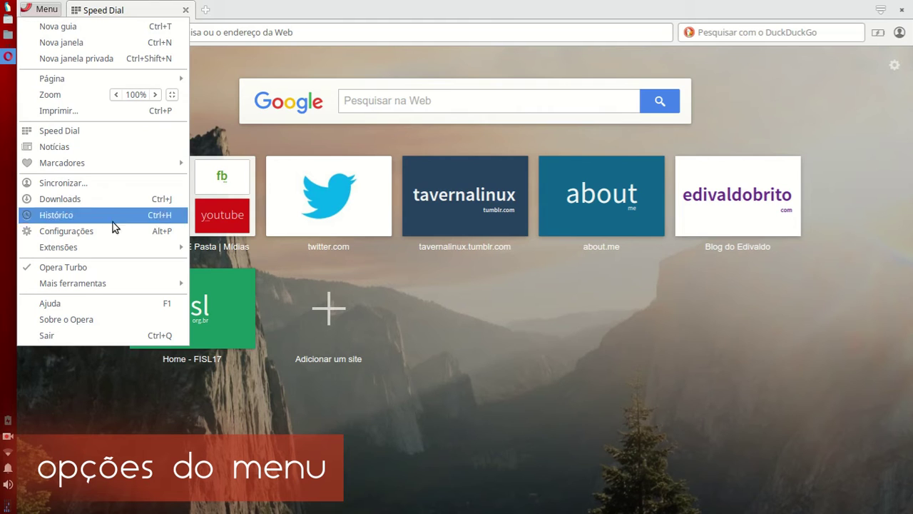
left_click(102, 267)
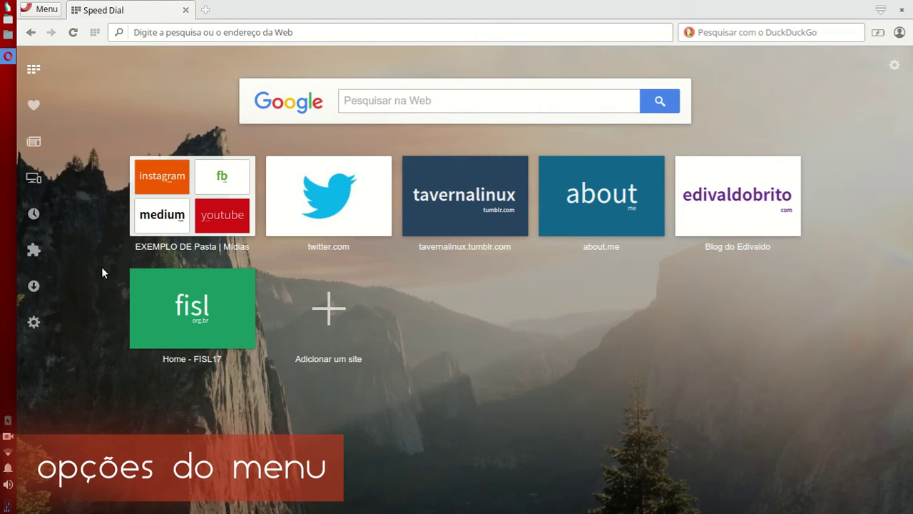
Enable the developer menu through the additional tools options (Exibir menu do desenvolvedor).
left_click(47, 10)
mouse_move(105, 284)
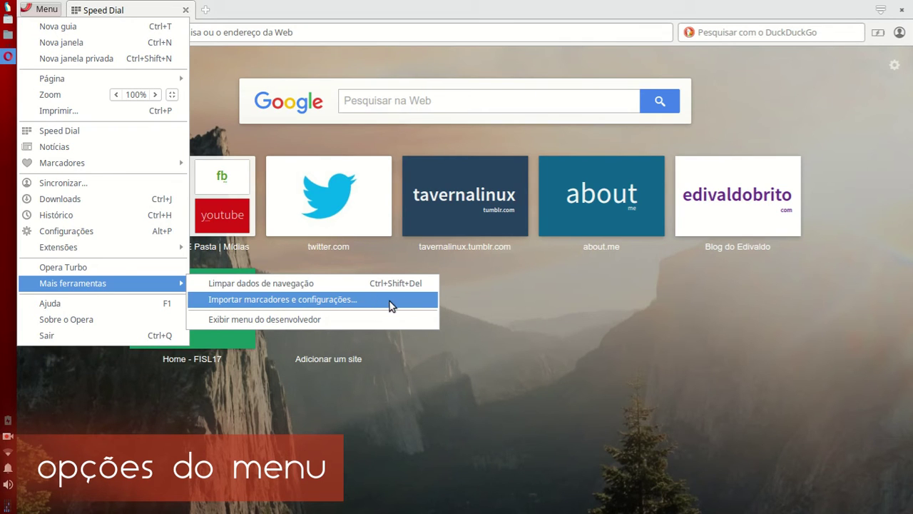
left_click(189, 321)
Open the developer tools for the Speed Dial page, view its Elements code, and close them.
left_click(44, 10)
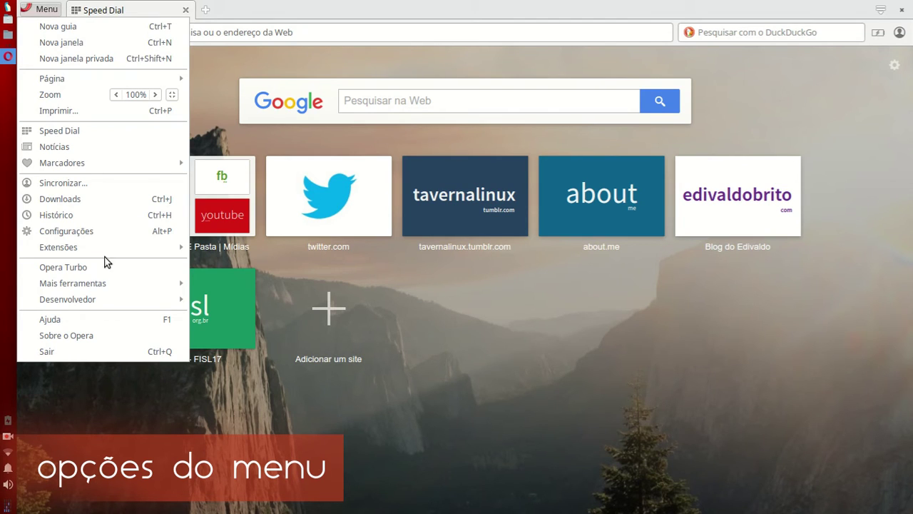
mouse_move(107, 296)
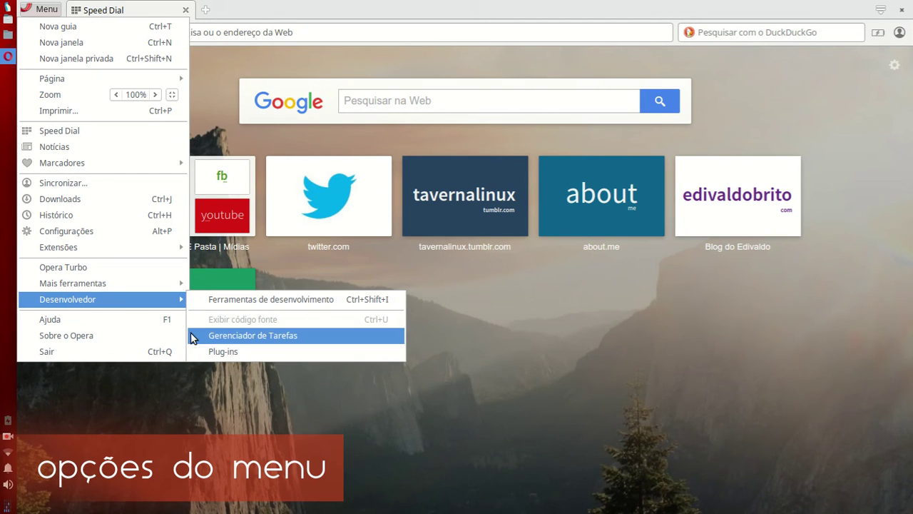
left_click(210, 304)
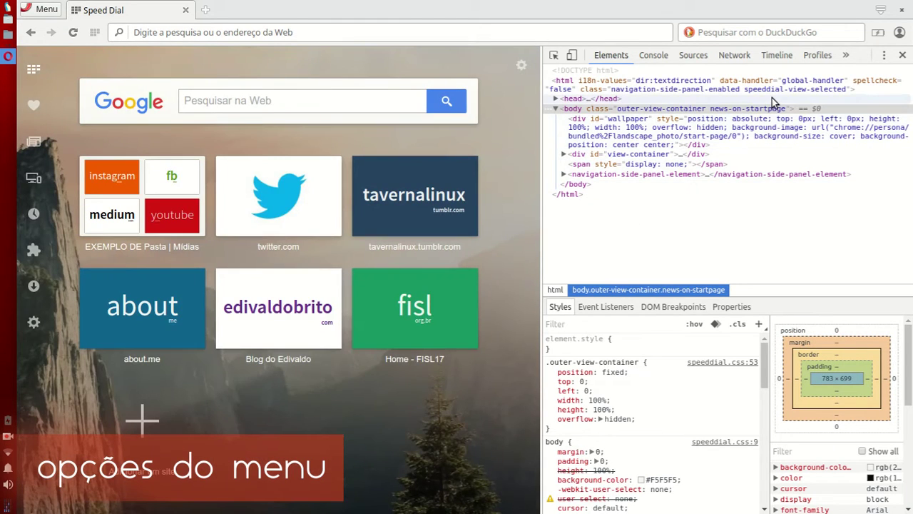
left_click(903, 55)
Open the browser's Gerenciador de Tarefas, widen its window, and select the browser, GPU, Marcadores extension and Speed Dial tasks in turn.
left_click(59, 11)
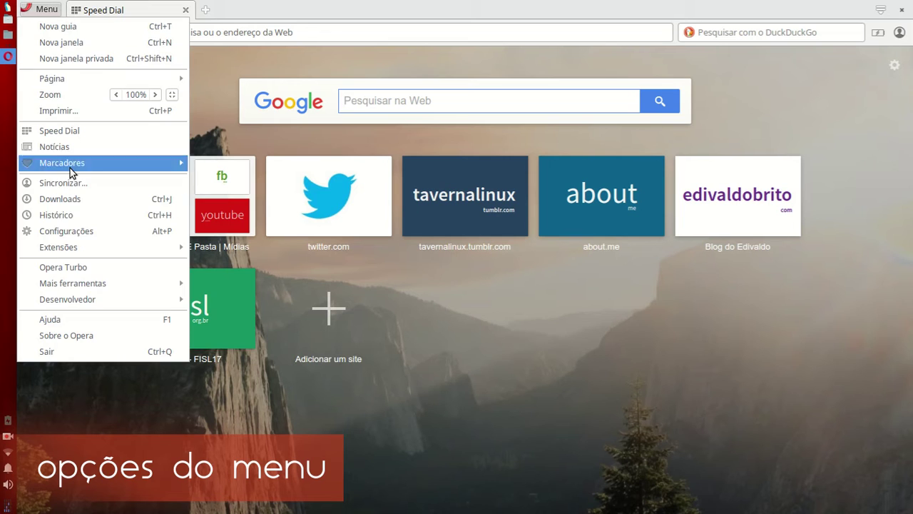
mouse_move(89, 308)
left_click(312, 339)
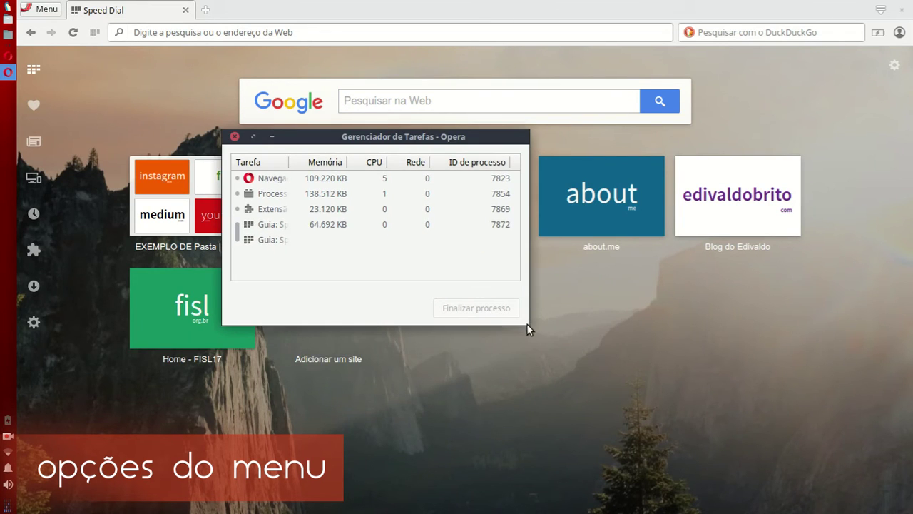
left_click_drag(525, 145, 727, 142)
left_click(256, 180)
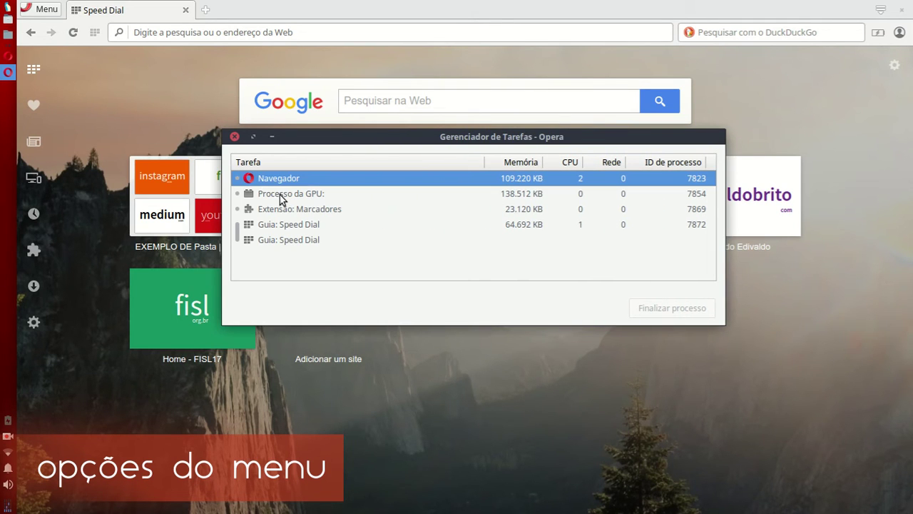
left_click(280, 195)
left_click(281, 211)
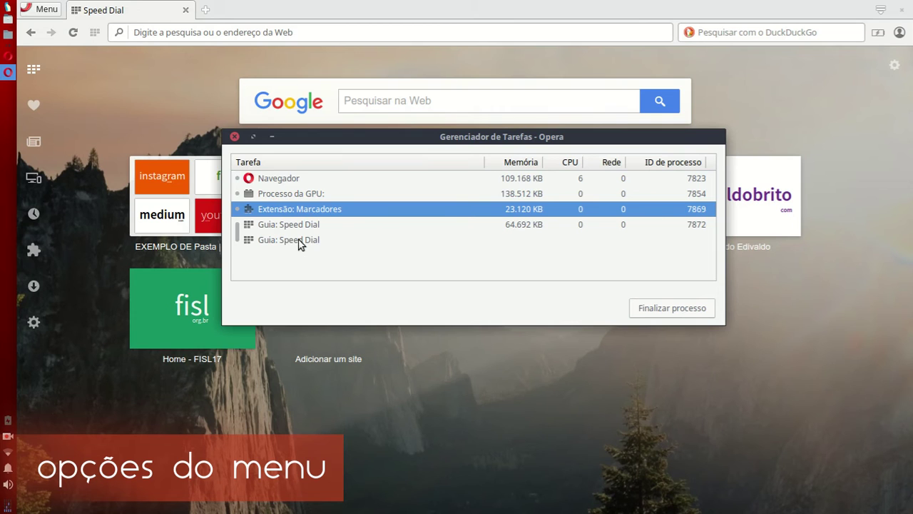
left_click(300, 241)
Add the Perfil, Memória compartilhada and Memória privada columns to the task manager and widen its window to fit them.
right_click(269, 240)
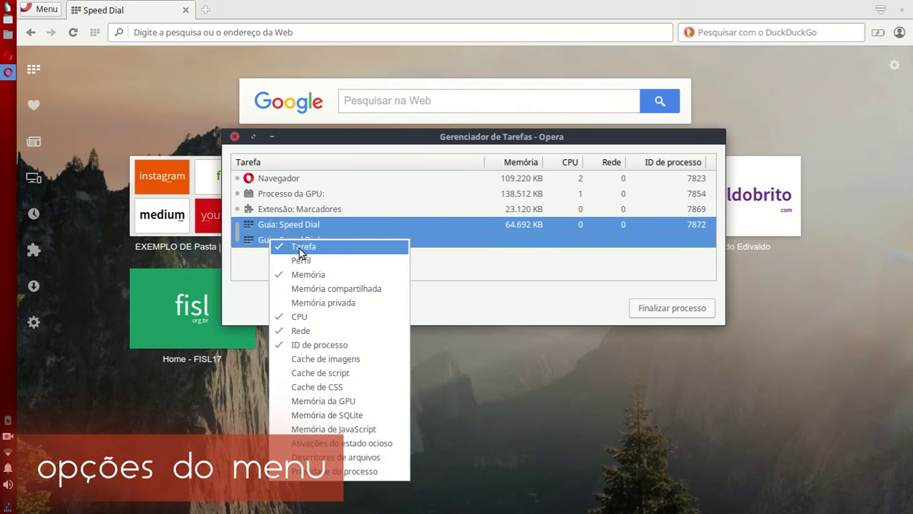
left_click(345, 262)
right_click(354, 208)
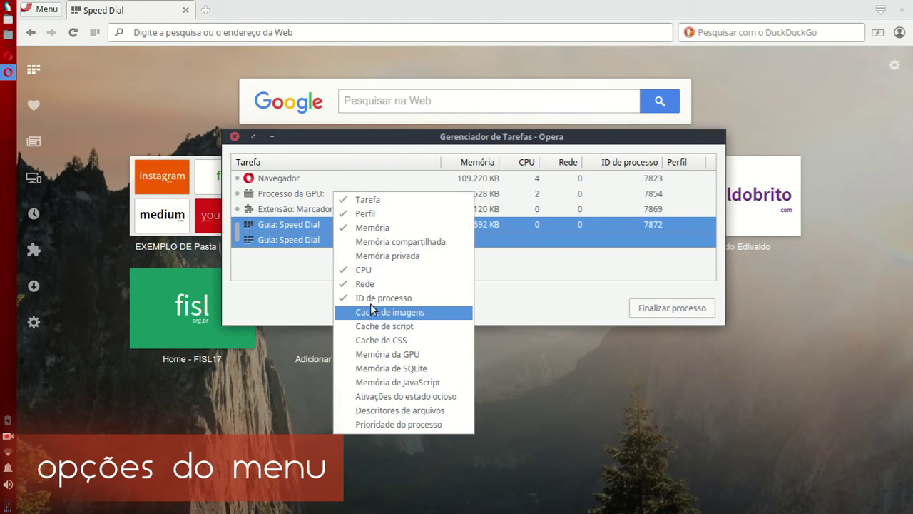
left_click(371, 243)
right_click(356, 225)
left_click(367, 273)
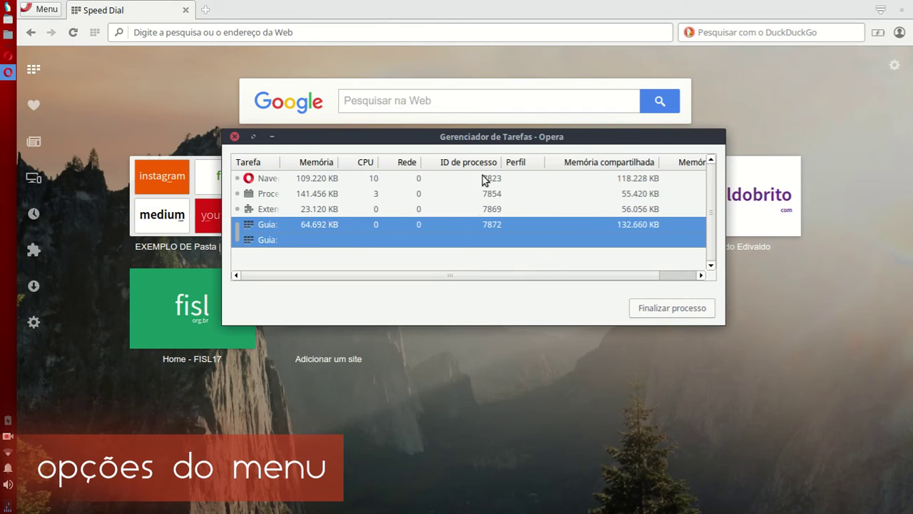
left_click_drag(485, 139, 356, 141)
left_click_drag(597, 228, 732, 229)
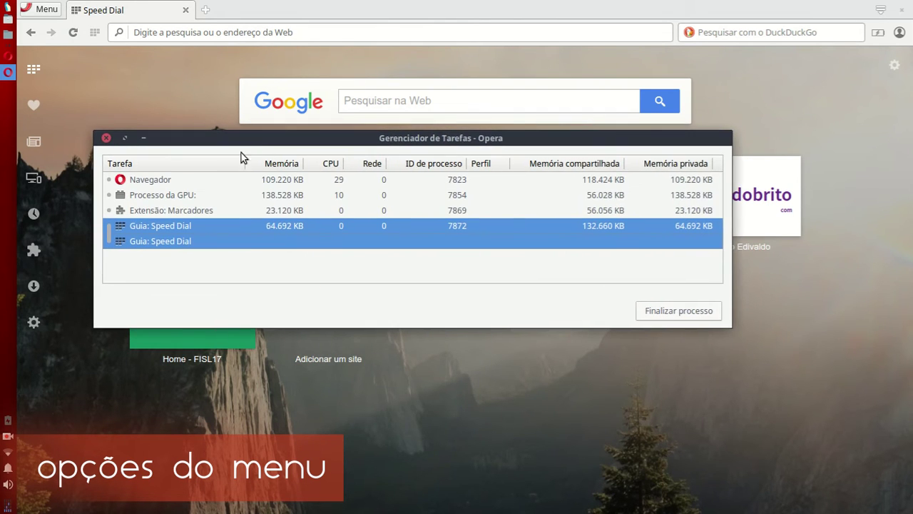
Add the Prioridade do processo column, check the priority of the listed tasks, and close the task manager.
right_click(220, 197)
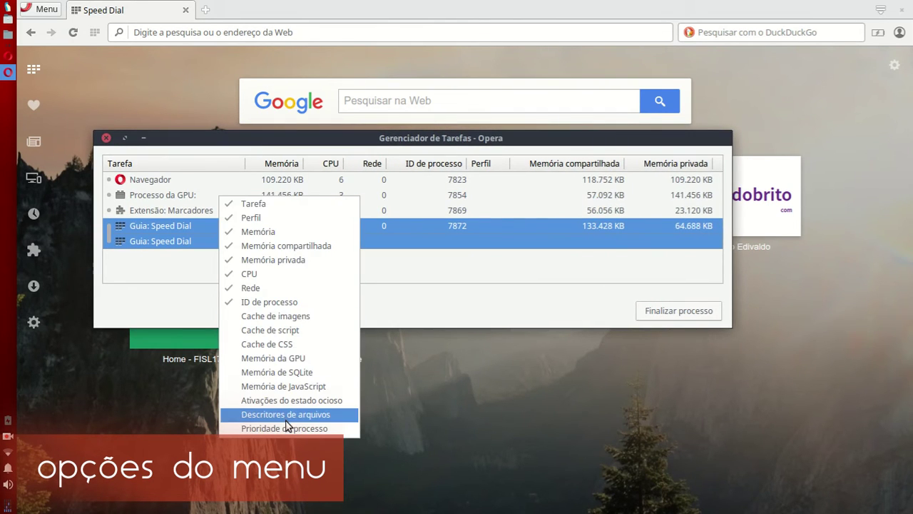
left_click(284, 430)
left_click(632, 180)
left_click(632, 209)
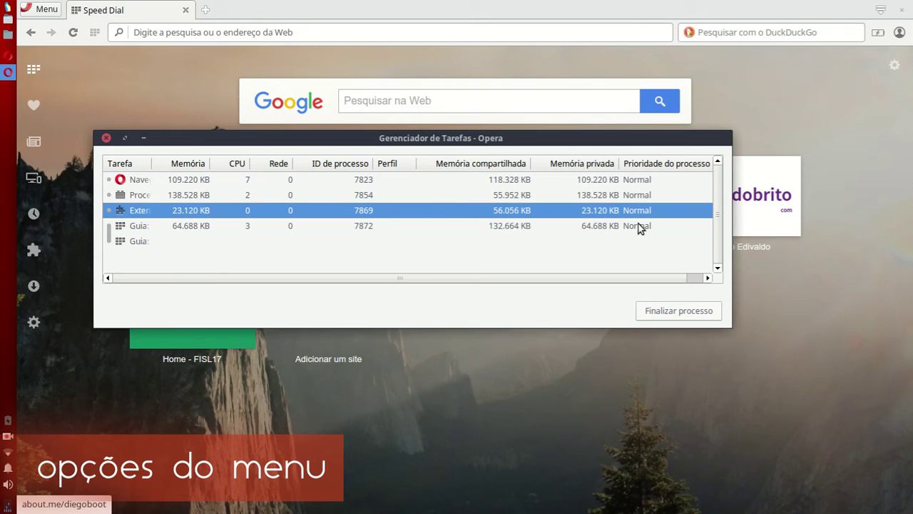
left_click(640, 228)
left_click(105, 138)
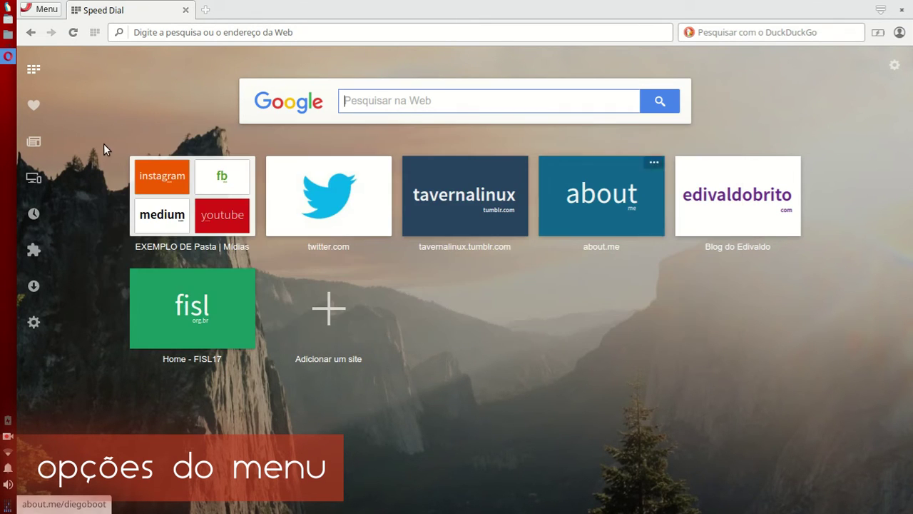
View the Plug-ins page from the developer options and return to Speed Dial.
left_click(50, 9)
mouse_move(109, 297)
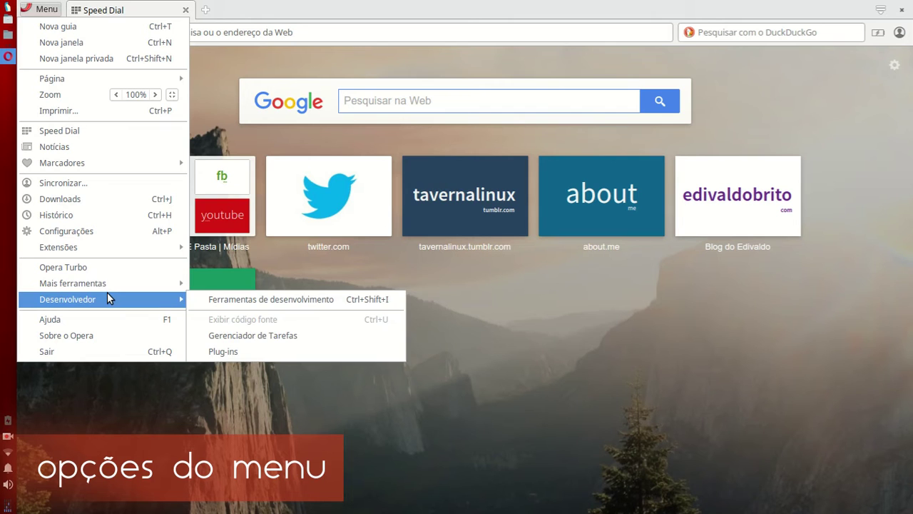
left_click(259, 355)
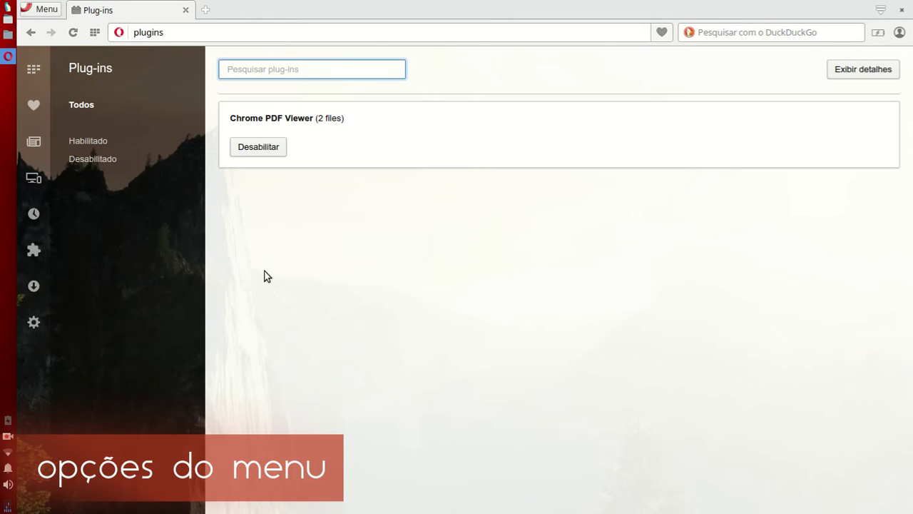
left_click(93, 34)
Look over the developer options, view the Sobre o Opera page with its version information, and return to Speed Dial.
left_click(38, 9)
mouse_move(86, 309)
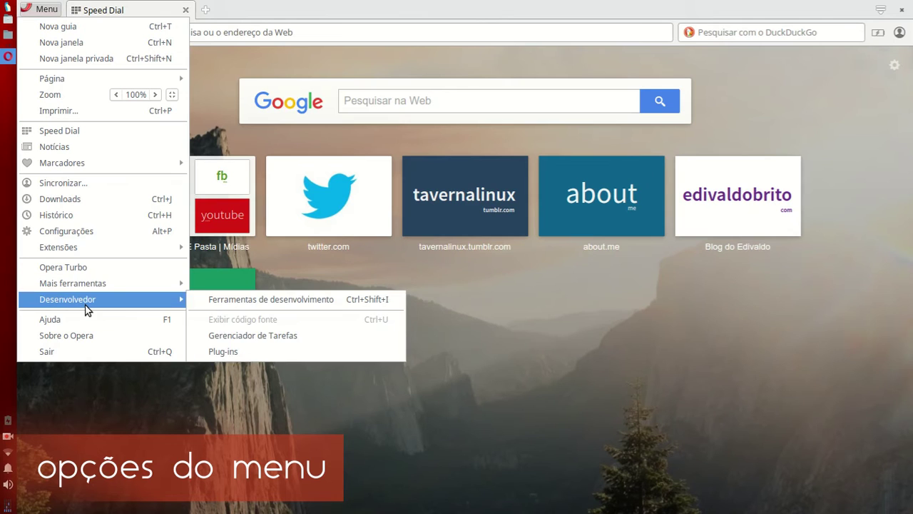
left_click(131, 343)
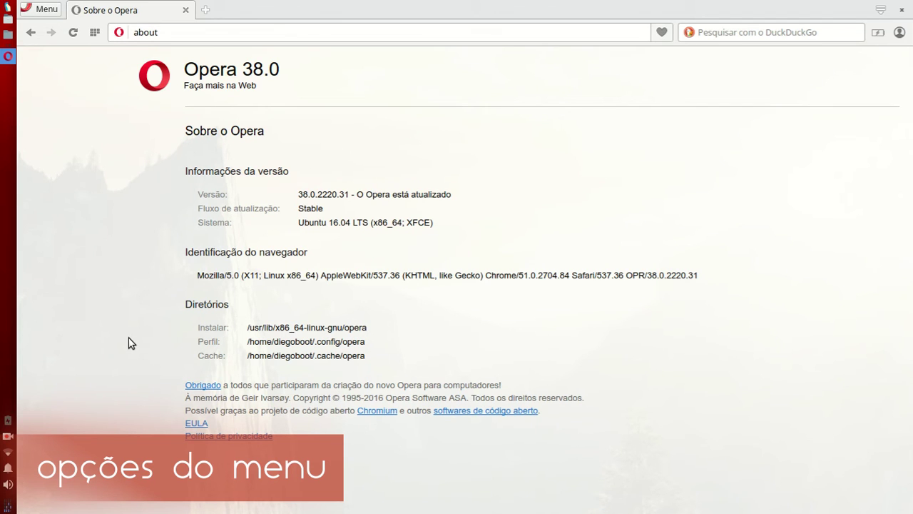
left_click(93, 34)
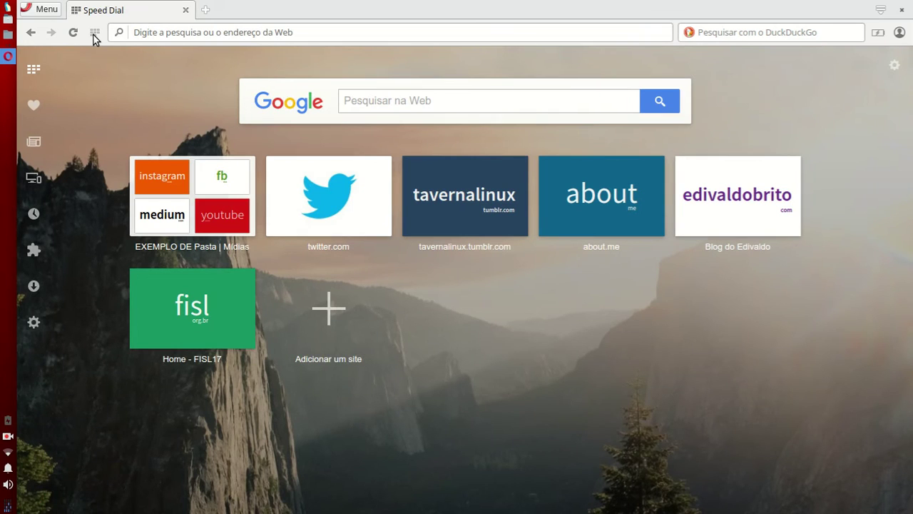
Open the Medium site from the EXEMPLO DE Pasta | Mídias folder and clone its tab.
left_click(237, 205)
left_click(473, 247)
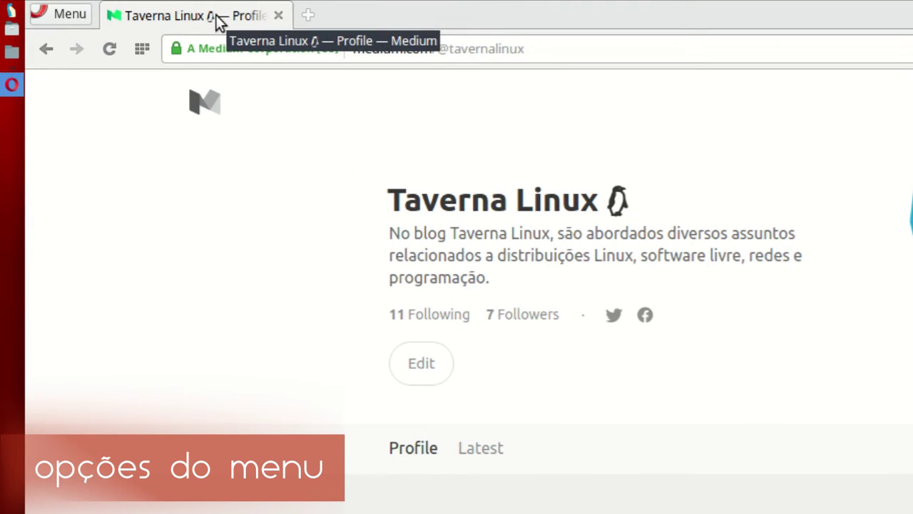
right_click(217, 21)
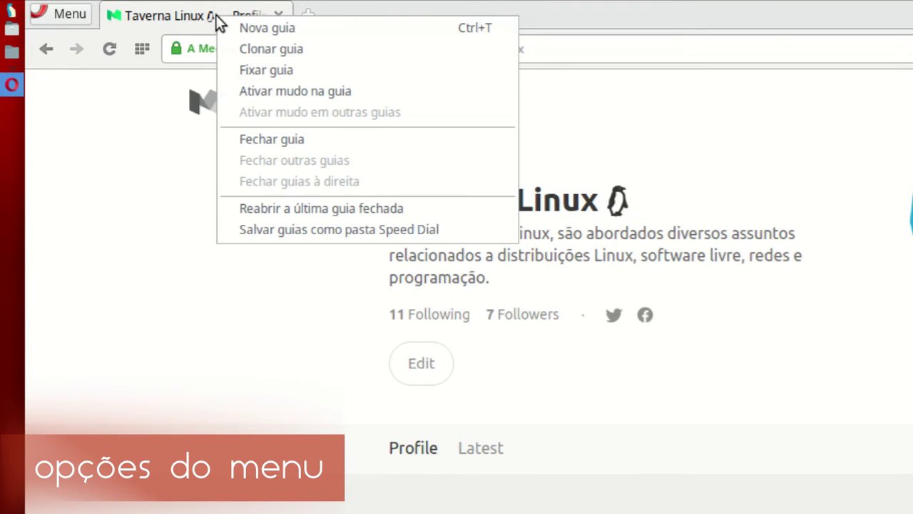
left_click(399, 48)
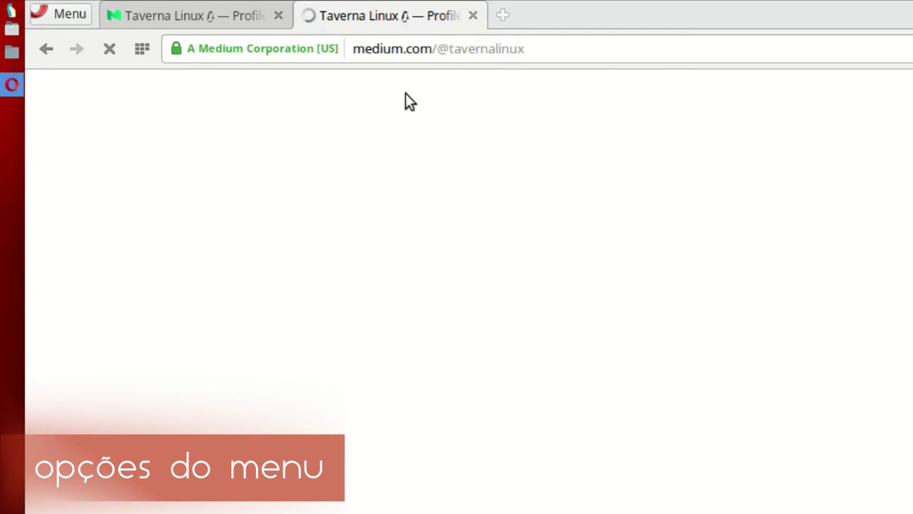
Pin the cloned Medium tab and unpin it again.
right_click(397, 18)
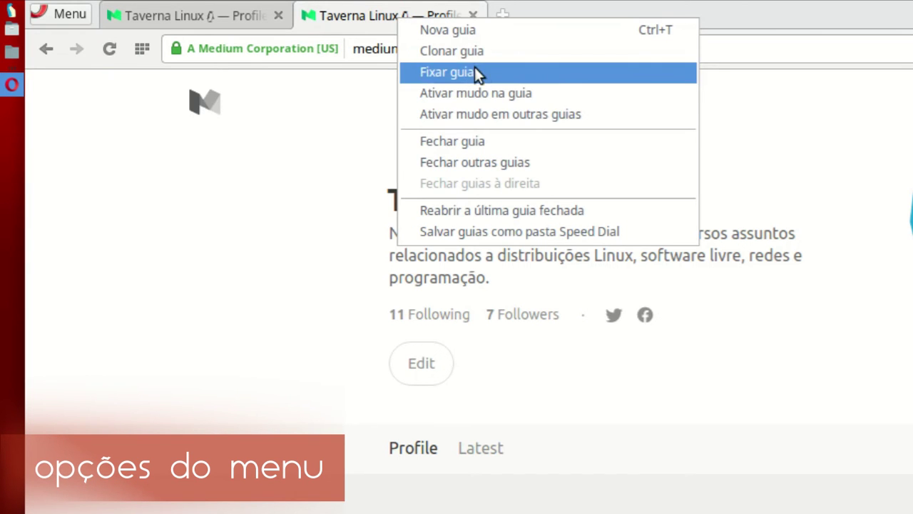
left_click(563, 74)
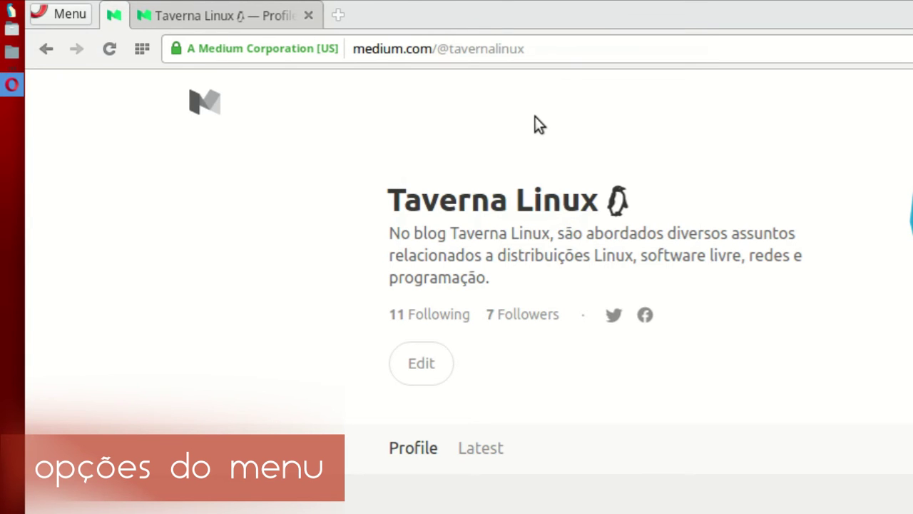
right_click(115, 16)
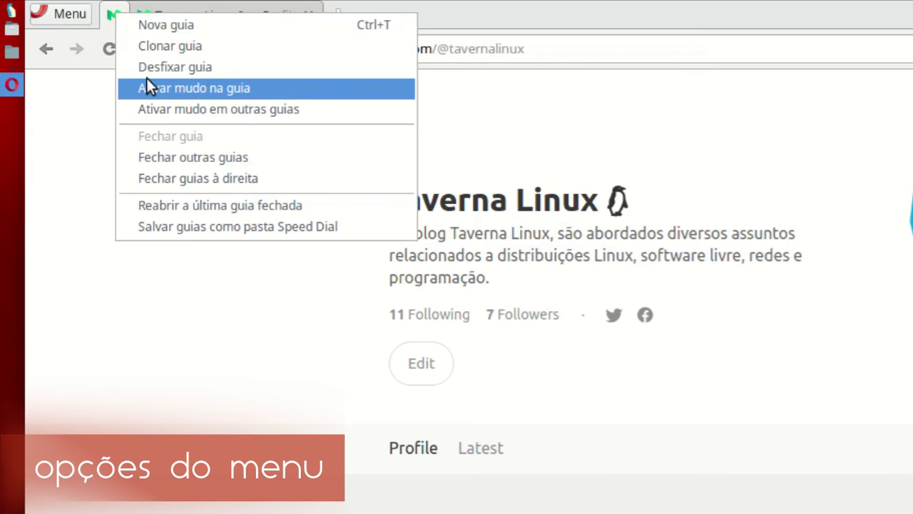
left_click(209, 73)
Mute the first Medium tab and unmute it again.
right_click(247, 14)
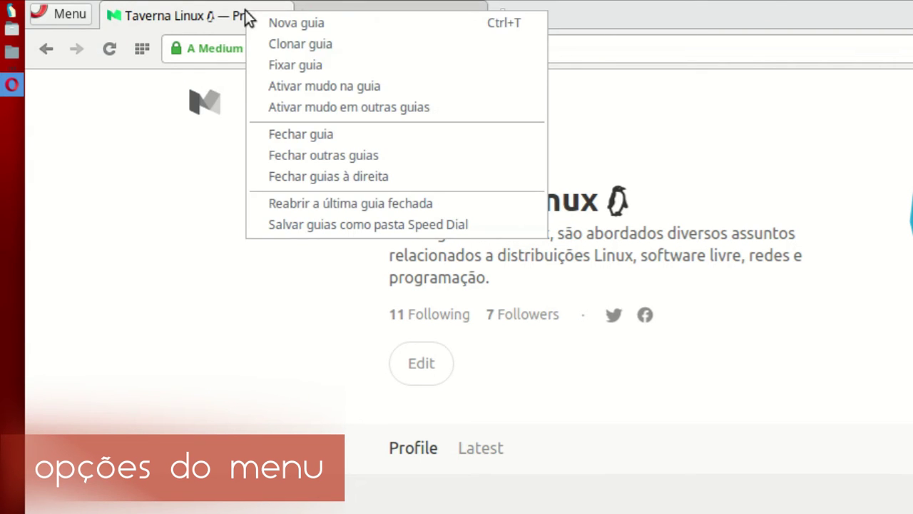
left_click(398, 90)
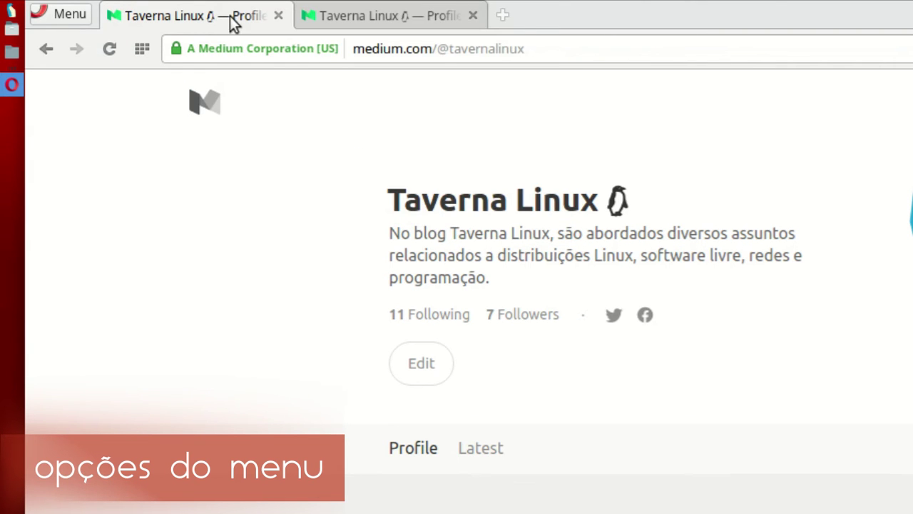
right_click(229, 16)
left_click(427, 90)
Close the first Medium tab, reopen the last closed tab, and close it again so only one Medium tab stays open.
right_click(230, 18)
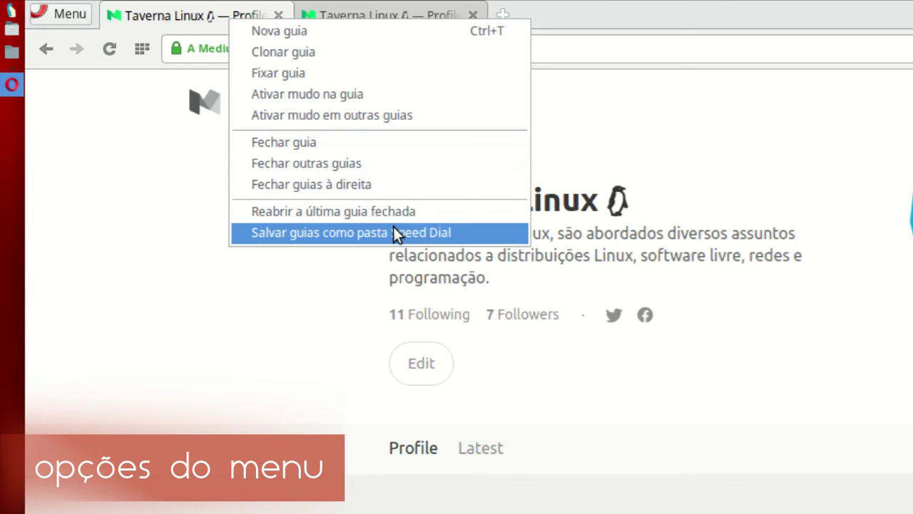
left_click(301, 144)
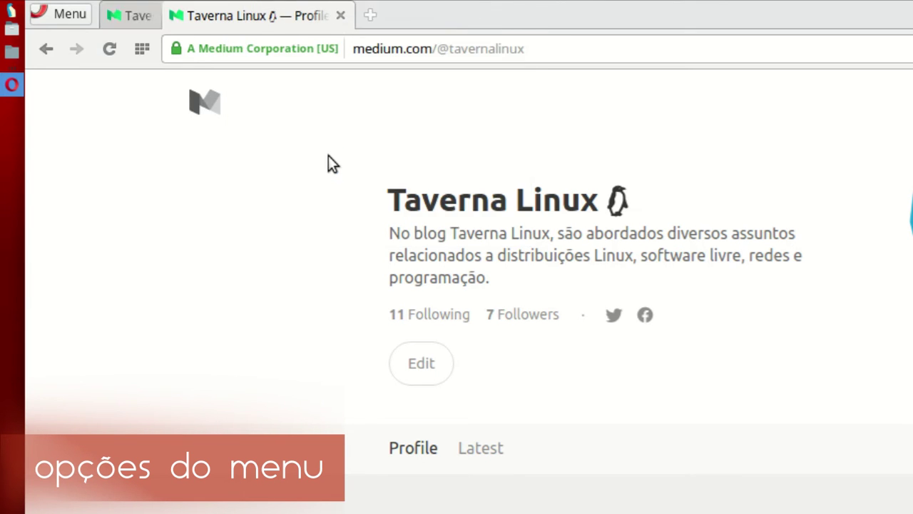
right_click(222, 18)
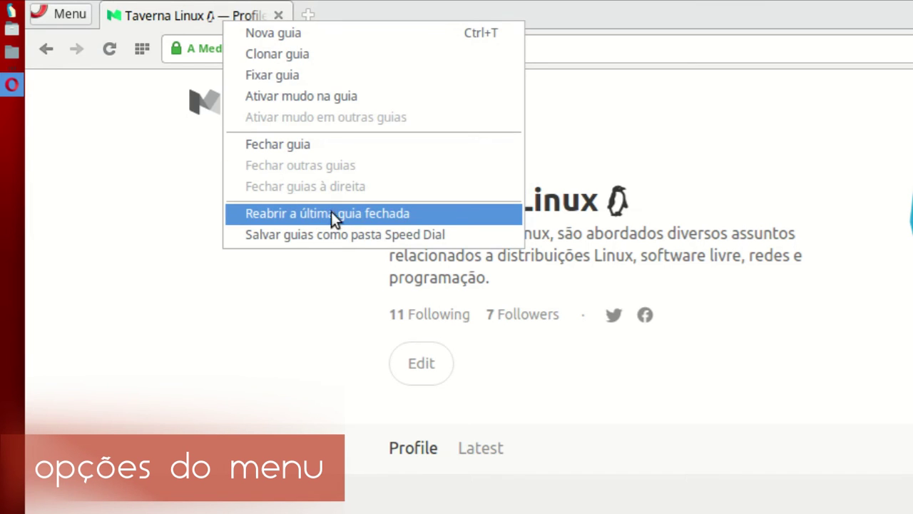
left_click(466, 214)
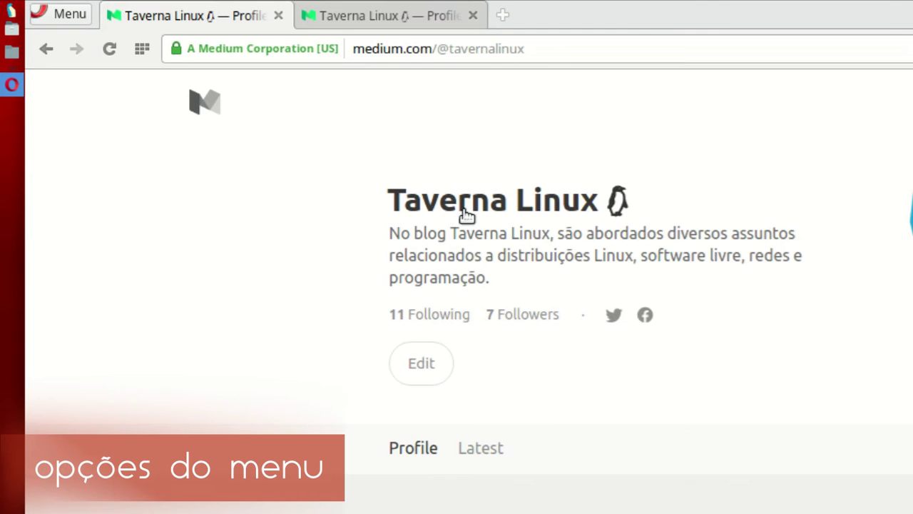
left_click(279, 15)
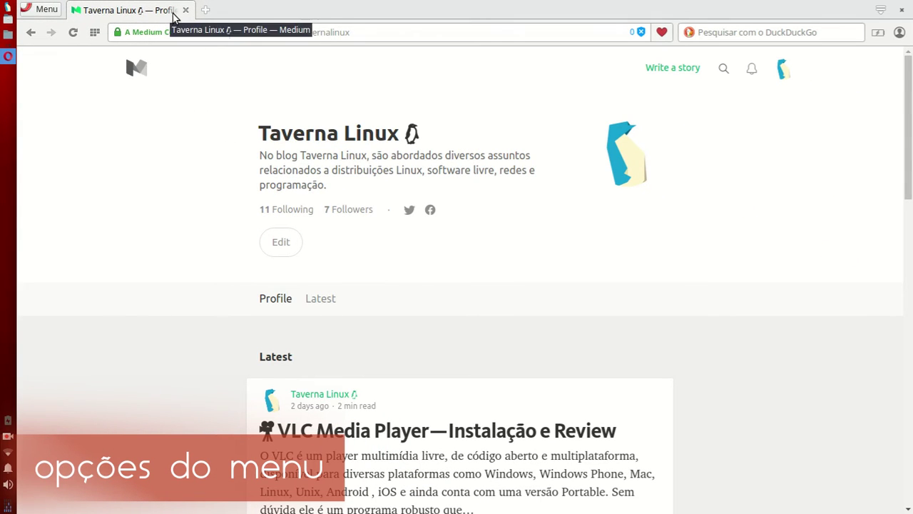
Open Blog do Edivaldo from Speed Dial in a new tab and show its ad-blocking details.
left_click(205, 10)
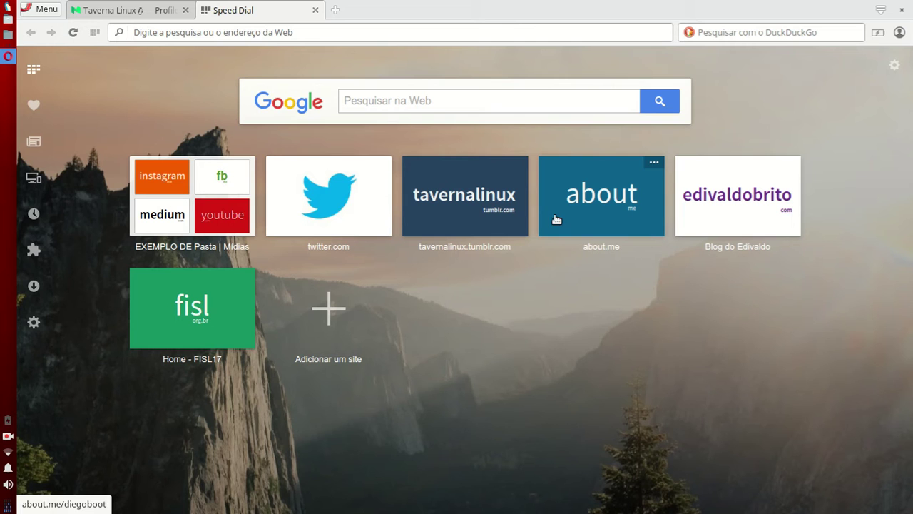
left_click(431, 249)
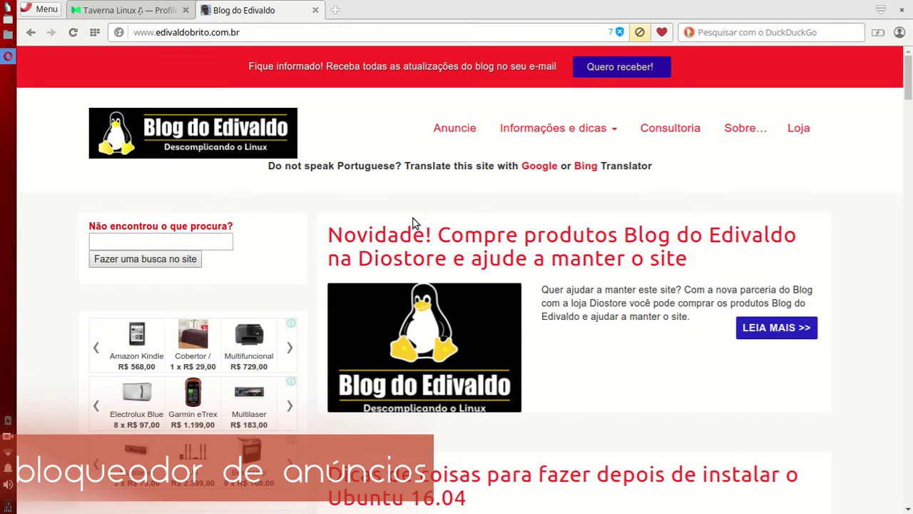
left_click(620, 32)
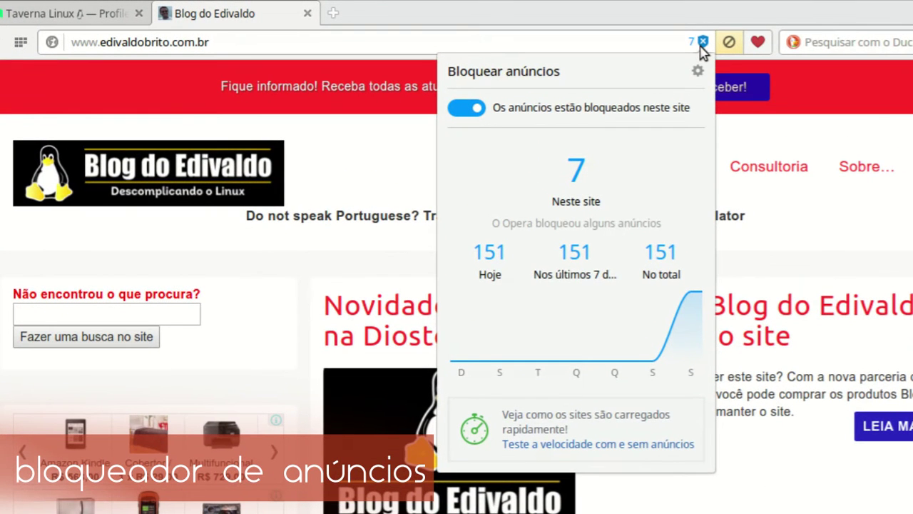
Add edivaldobrito.com.br to the ad-blocking exceptions in the settings.
left_click(699, 72)
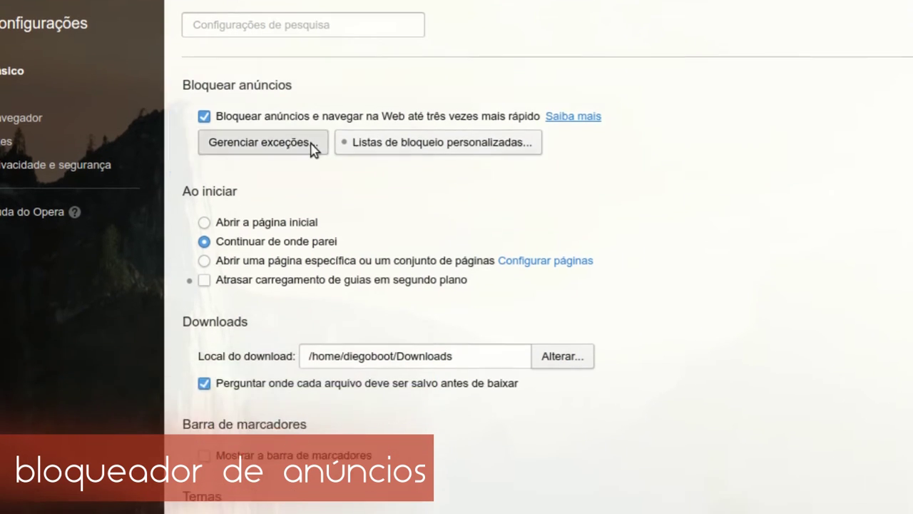
left_click(311, 142)
left_click(336, 234)
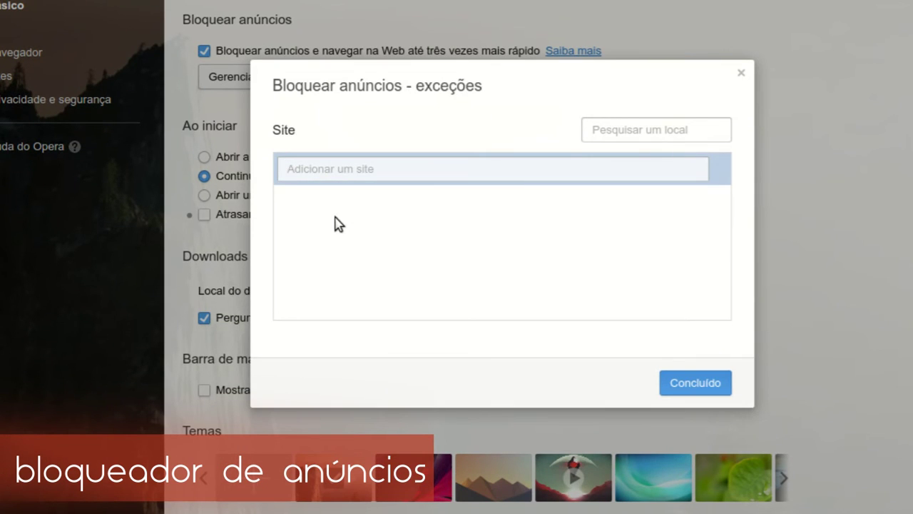
type("e")
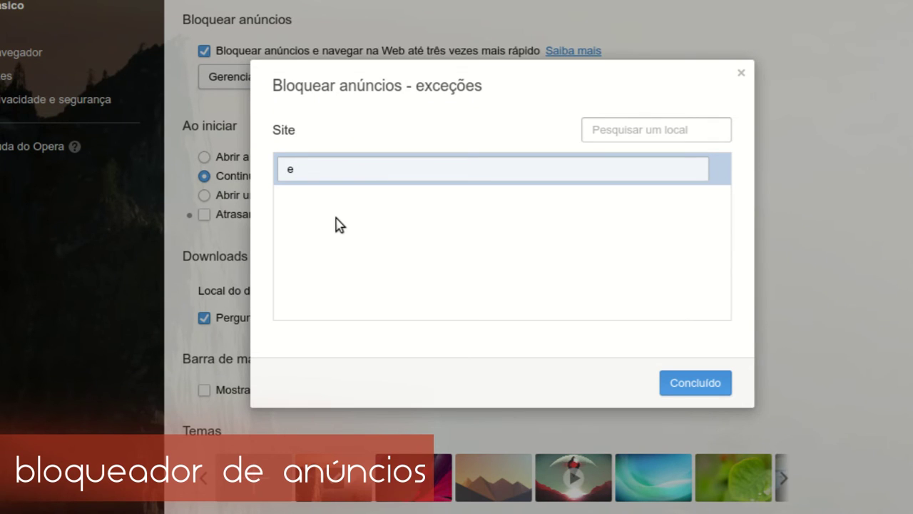
type("divaldobrito.com.br")
key("Return")
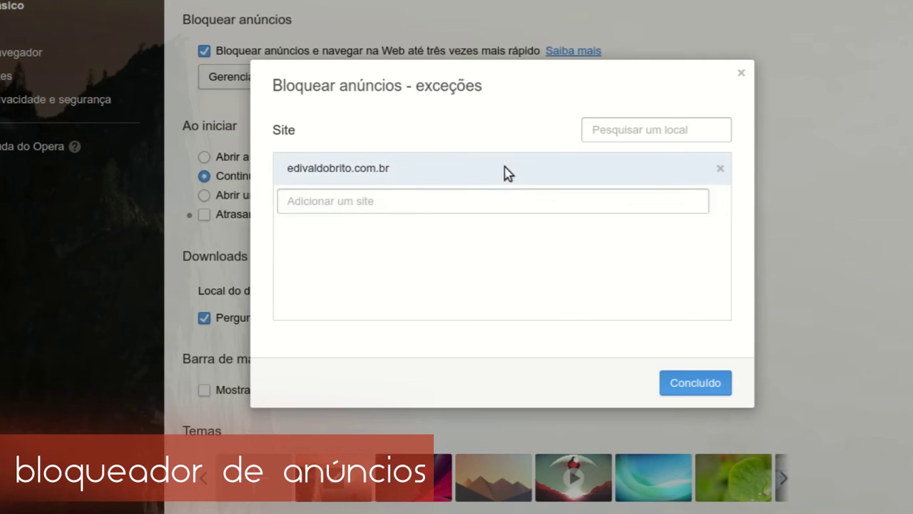
left_click(663, 379)
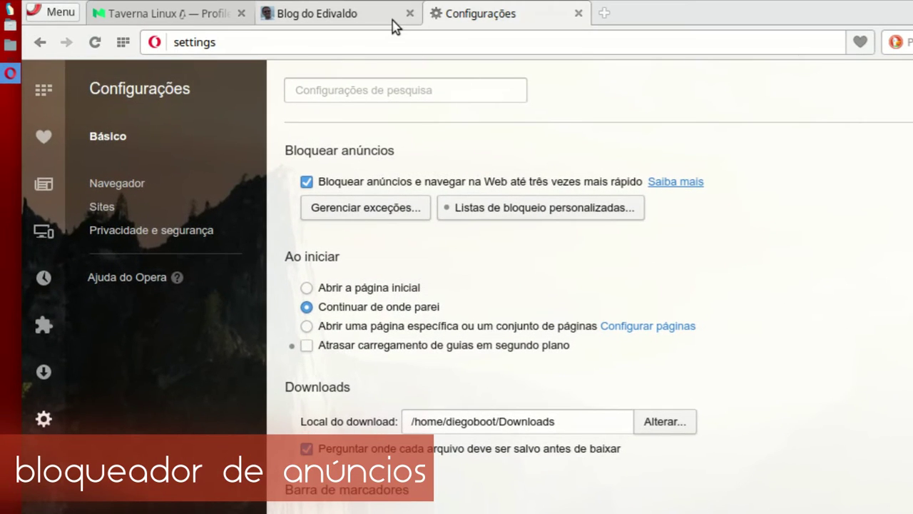
Check the ad-blocking status of Blog do Edivaldo, close the Configurações tab, and turn ad blocking back on for the site.
left_click(393, 24)
left_click(698, 42)
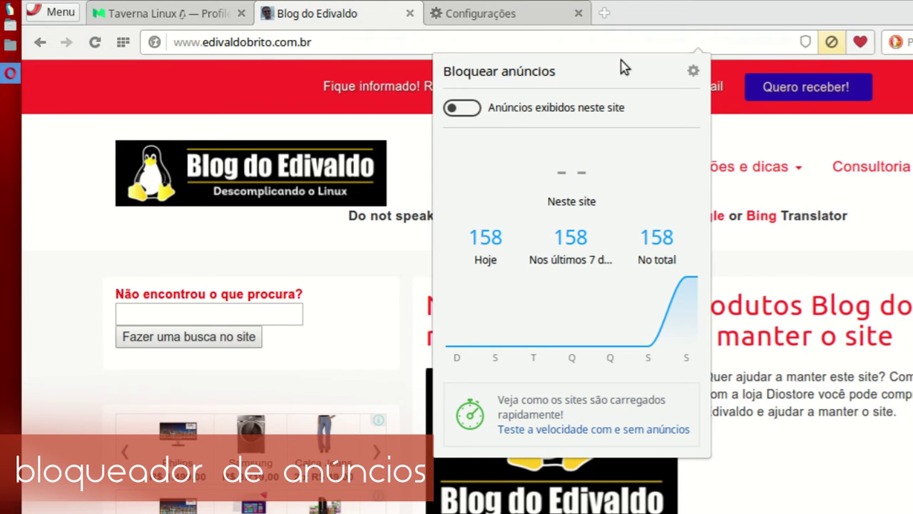
left_click(579, 13)
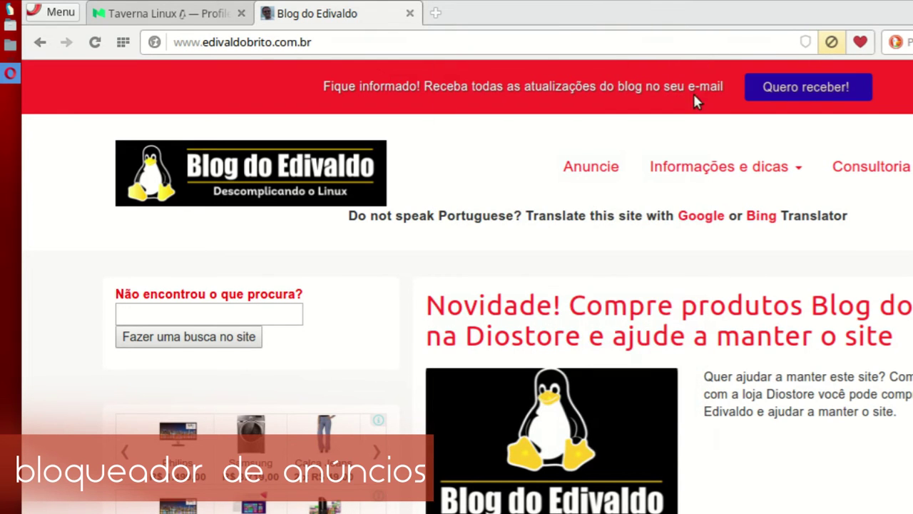
left_click(806, 42)
left_click(561, 110)
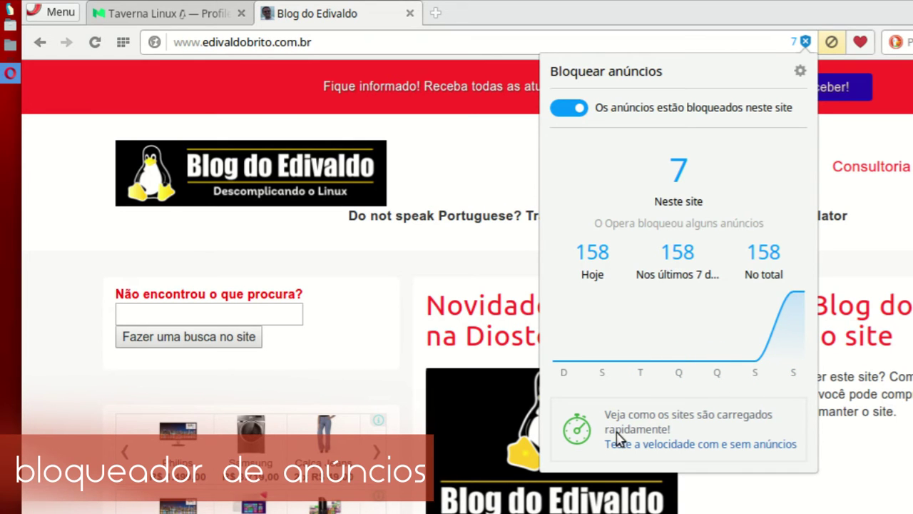
Run the speed test with and without ads, turn off ad blocking for edivaldobrito.com.br there, and close the test tab.
left_click(636, 443)
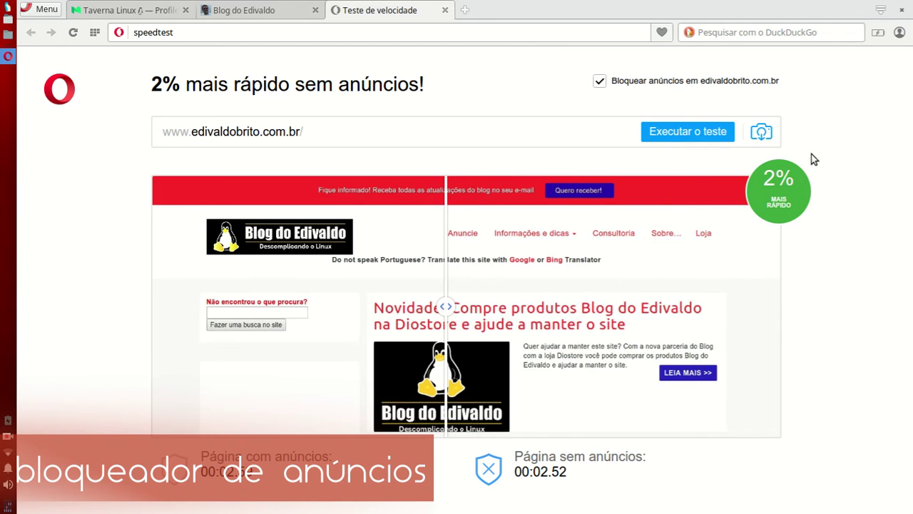
left_click(600, 82)
left_click(445, 11)
Unblock the insecure content on the Blog do Edivaldo page and look over the reloaded posts.
left_click(581, 33)
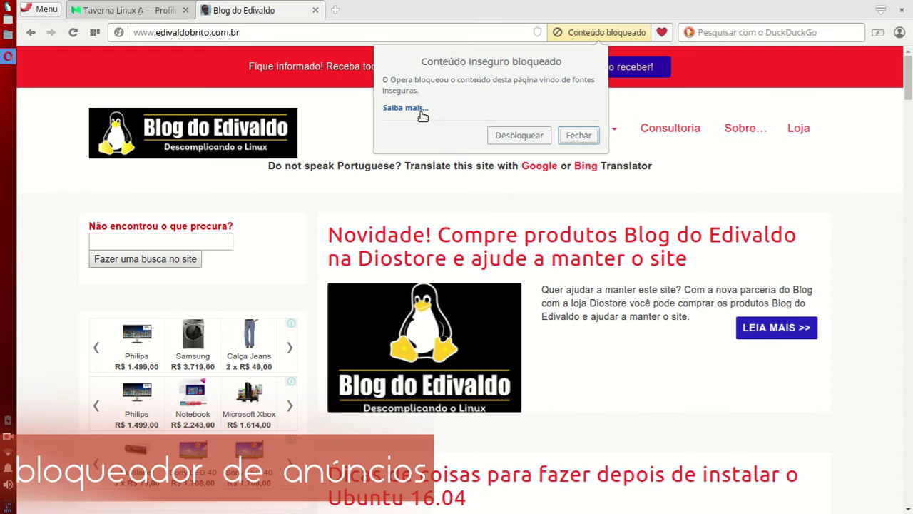
left_click(510, 136)
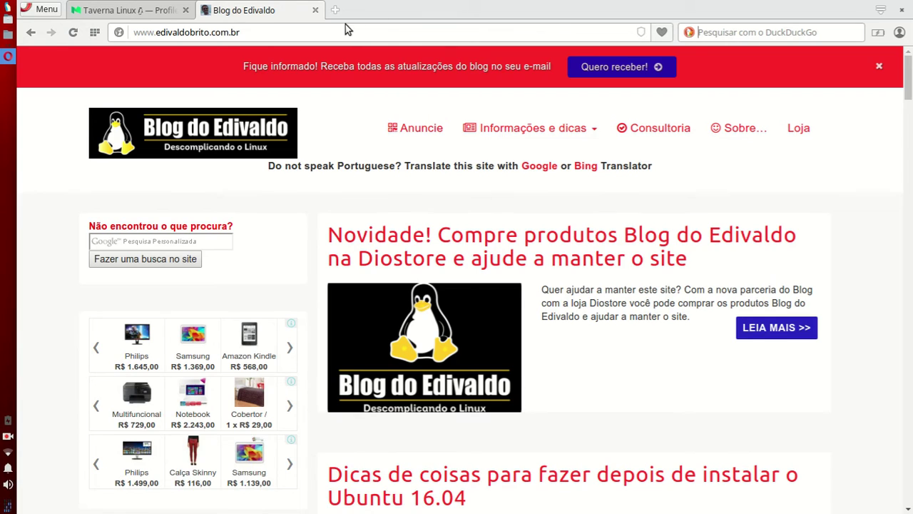
scroll(377, 99, "down", 15)
scroll(365, 126, "down", 1)
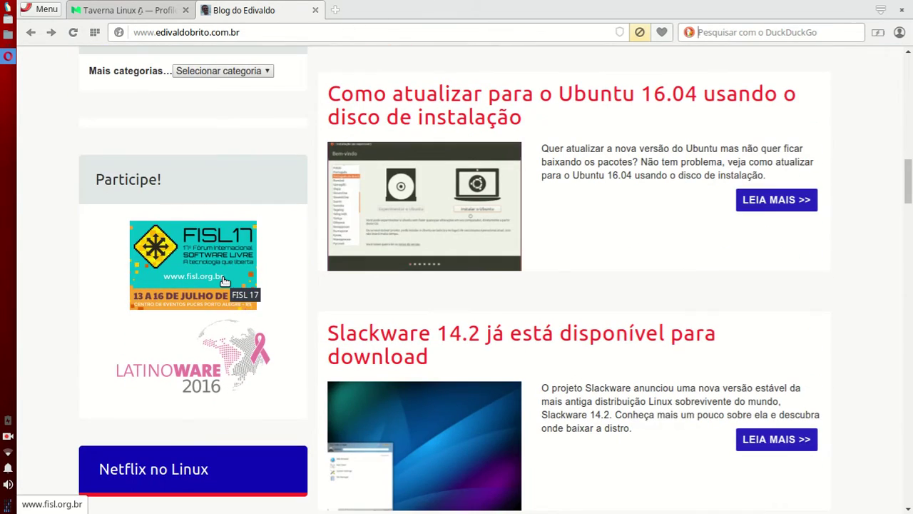
Search DuckDuckGo for "revista espirito livre".
left_click(804, 34)
type("revista ")
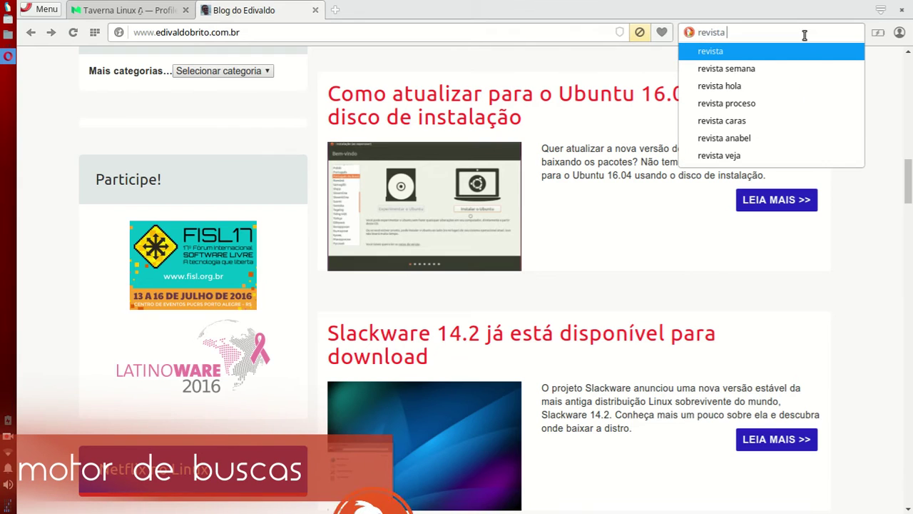
type("espirito livre")
key("Return")
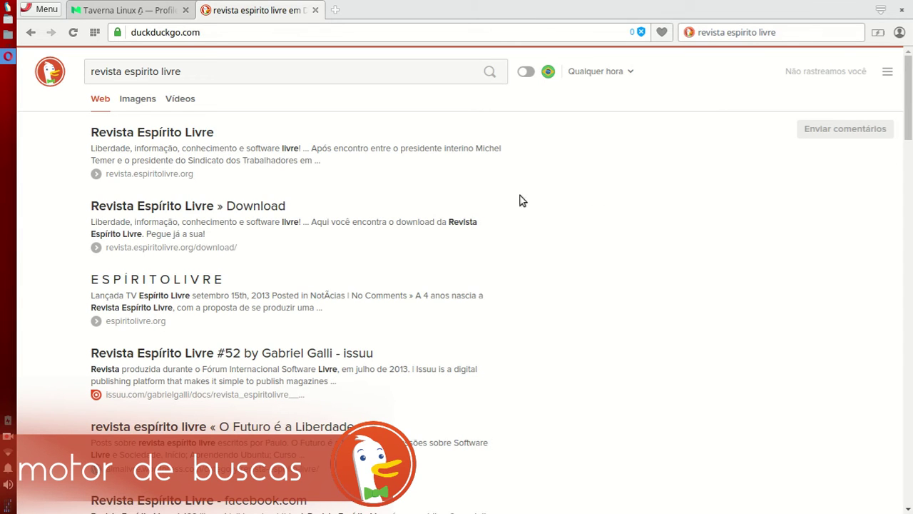
Turn on the Brazil region filter for the results, try the available DuckDuckGo themes, and apply the blue-and-red one.
left_click(526, 72)
left_click(887, 71)
left_click(811, 95)
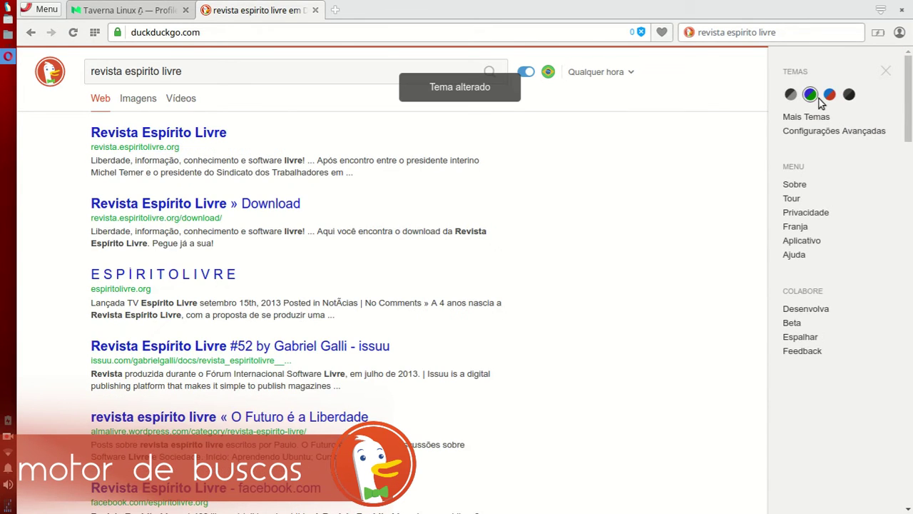
left_click(831, 95)
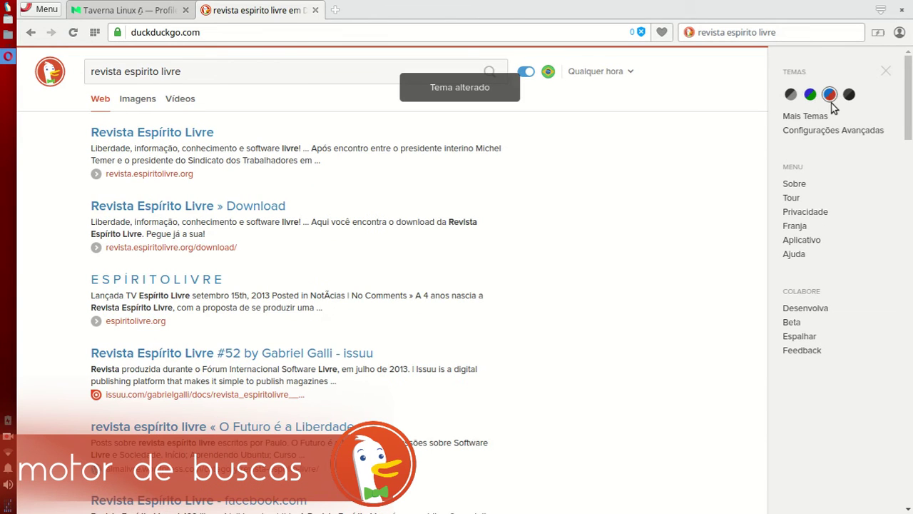
left_click(849, 95)
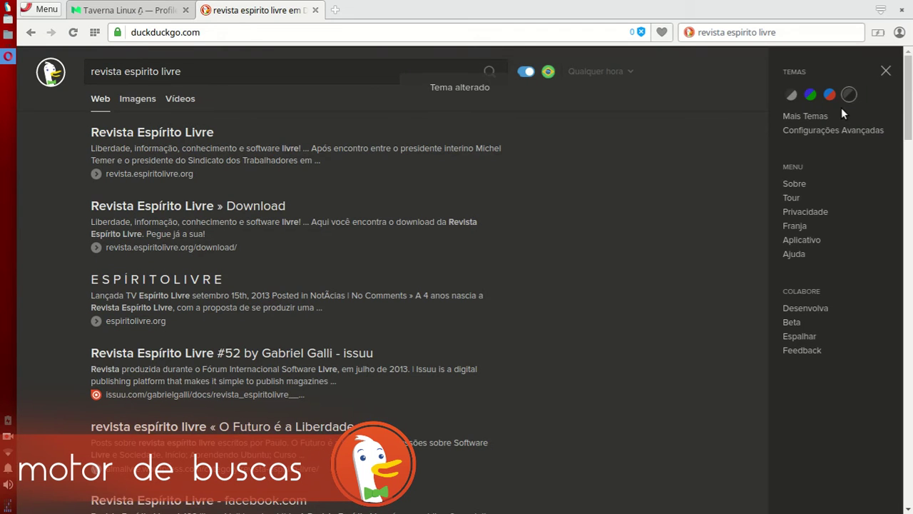
left_click(831, 96)
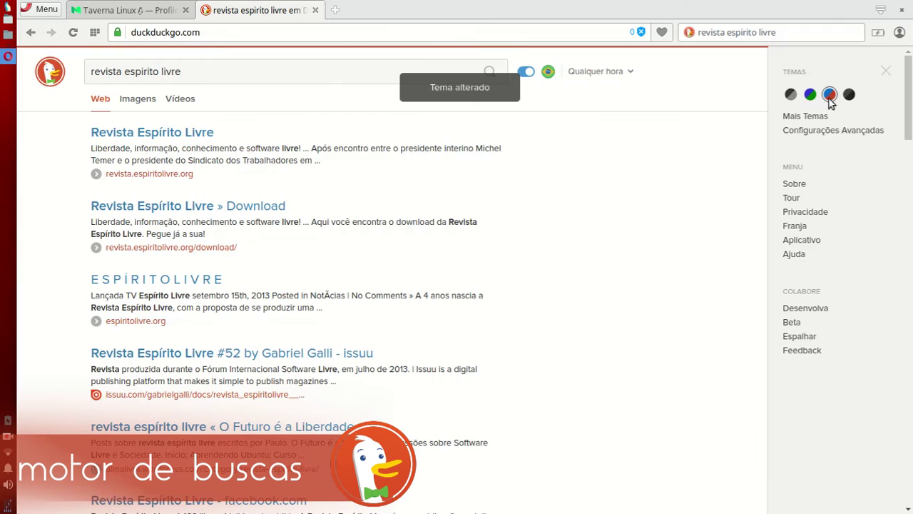
left_click(886, 71)
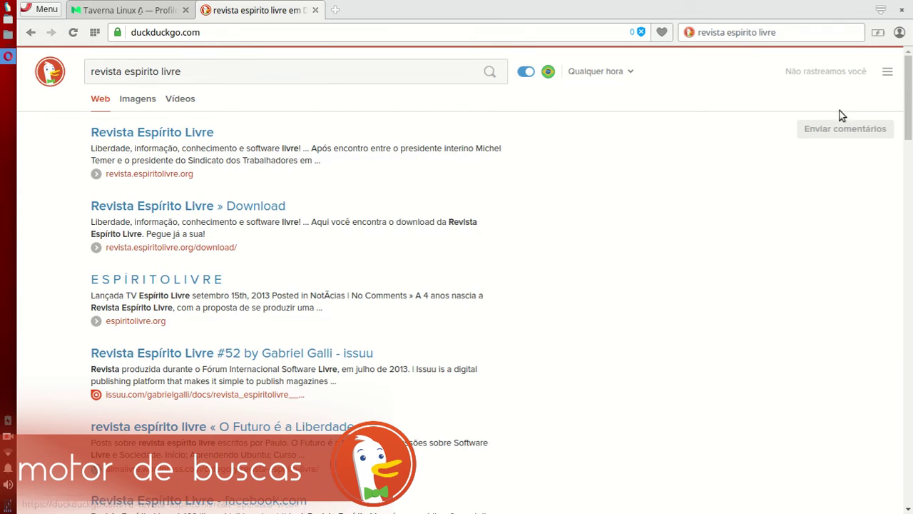
Open the first search result, the Revista Espírito Livre site.
left_click(291, 72)
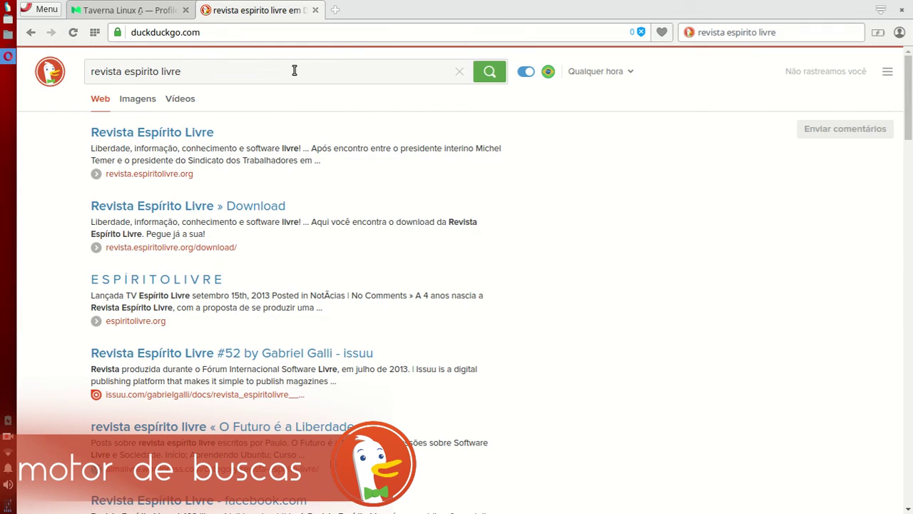
left_click(172, 132)
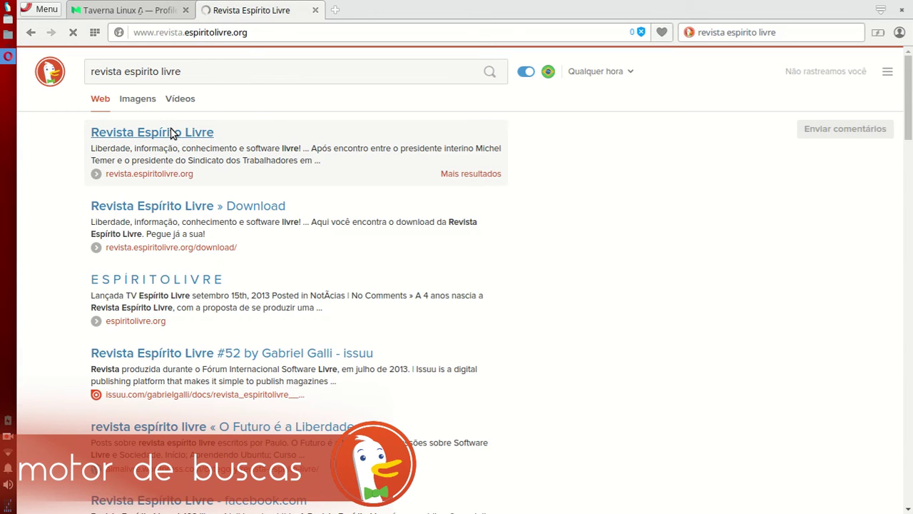